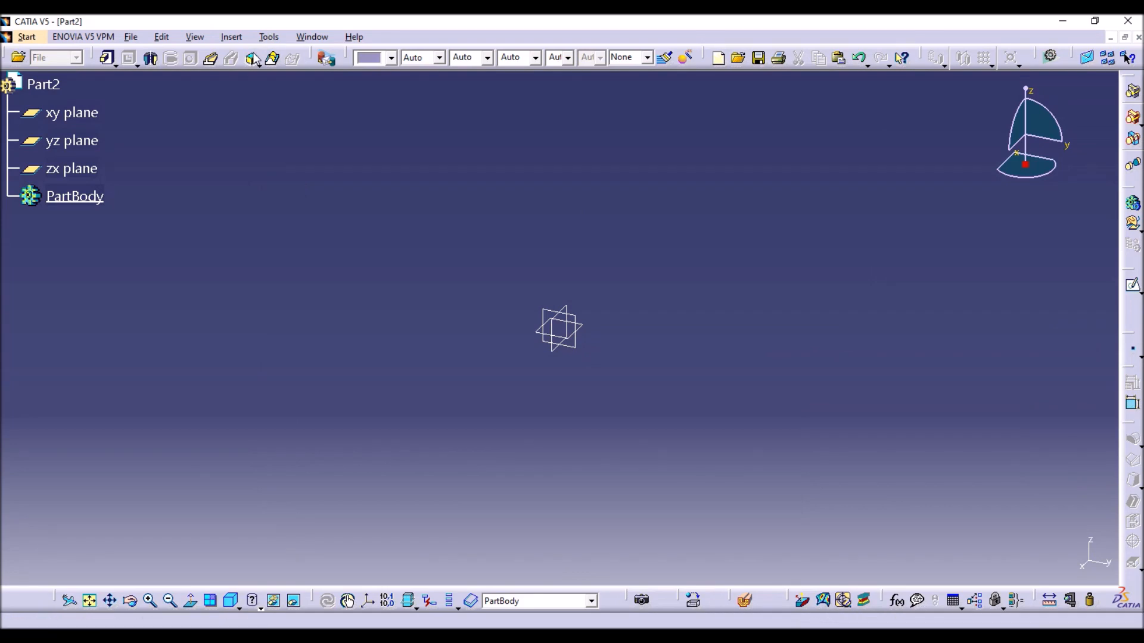
Detach the Sketch-Based Features toolbar and float it over the modelling area near the specification tree.
{"action": "mouse_move", "coordinate": [249, 55]}
{"action": "left_mouse_down"}
{"action": "mouse_move", "coordinate": [238, 81]}
{"action": "mouse_move", "coordinate": [270, 113]}
{"action": "left_mouse_up"}
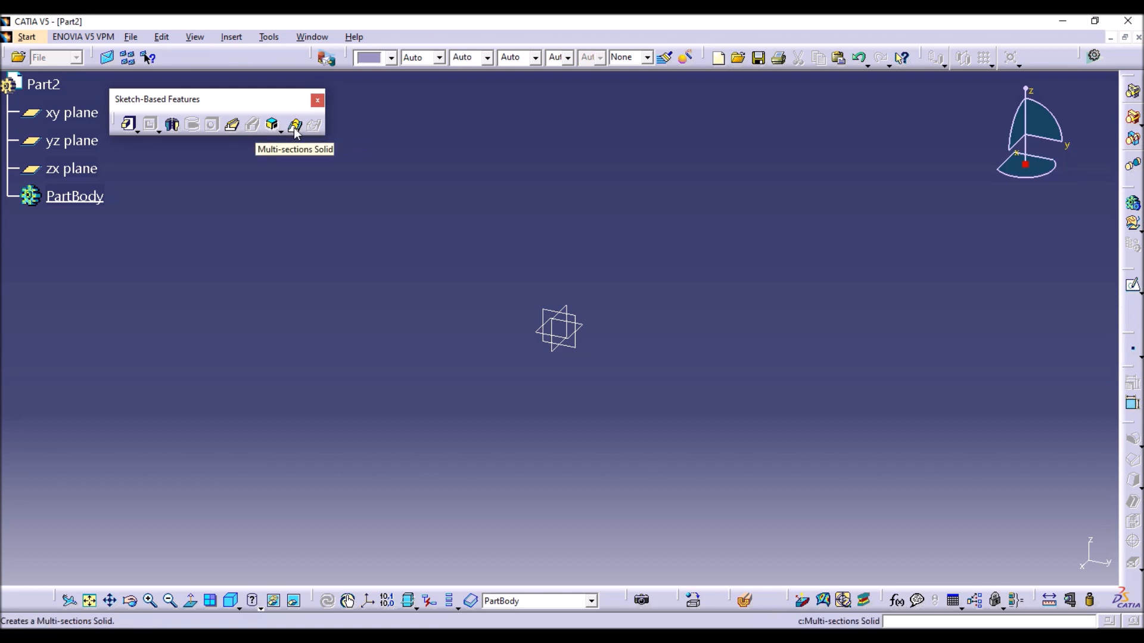
{"action": "left_click_drag", "start_coordinate": [262, 102], "coordinate": [297, 111]}
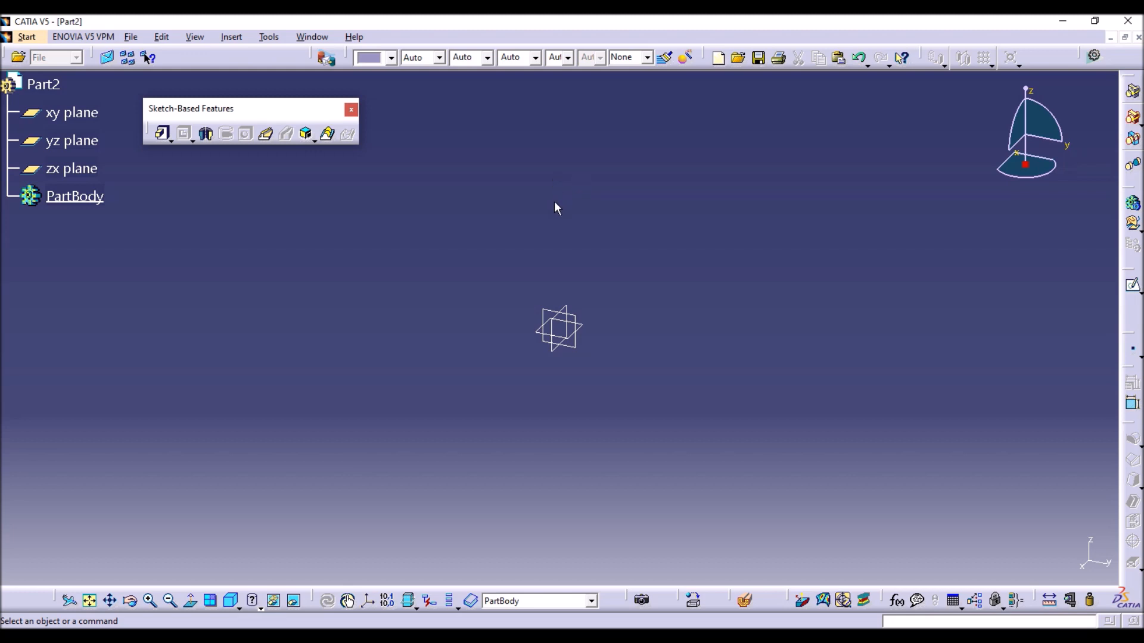
Sketch a centered rectangle about 80 mm by 74 mm at the origin on the xy plane.
{"action": "left_click", "coordinate": [587, 327]}
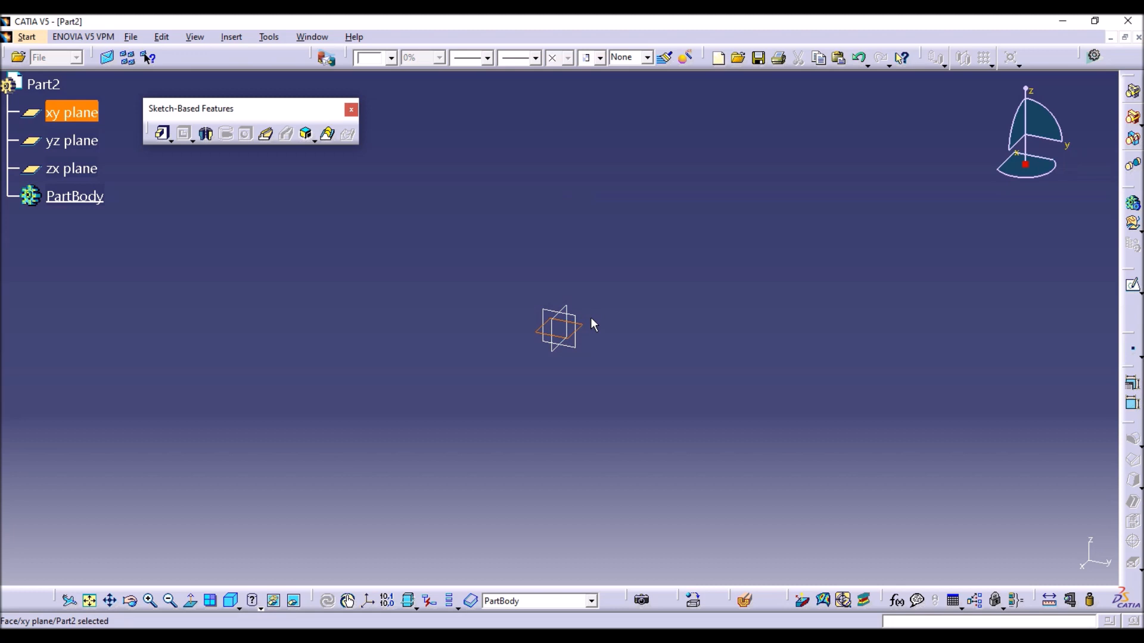
{"action": "left_click", "coordinate": [1132, 285]}
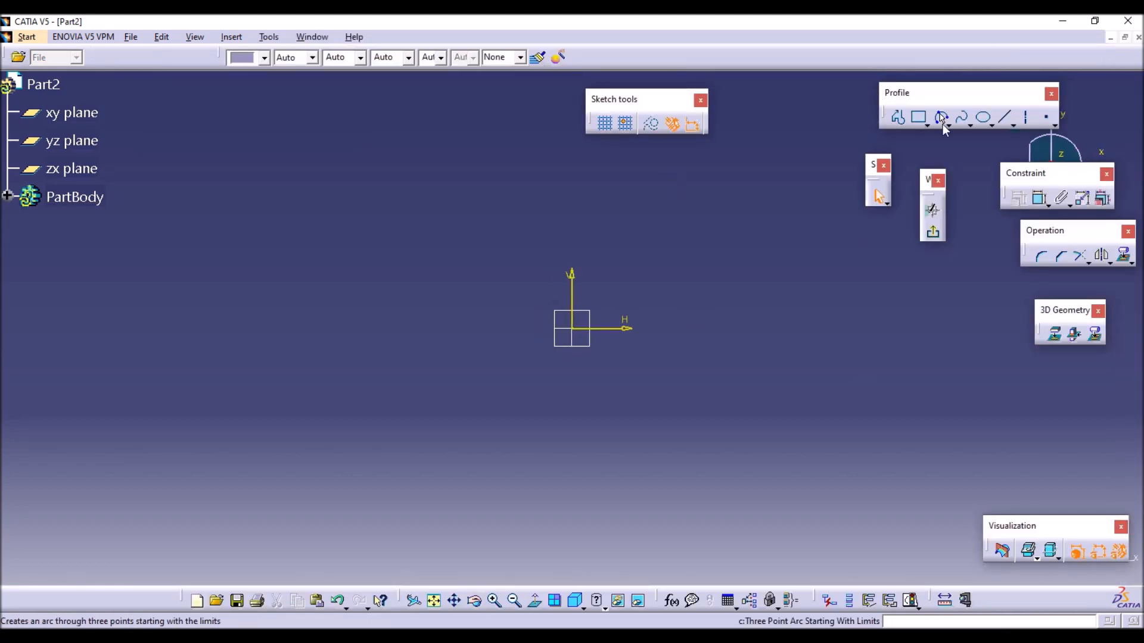
{"action": "left_click", "coordinate": [927, 125]}
{"action": "left_click", "coordinate": [1086, 137]}
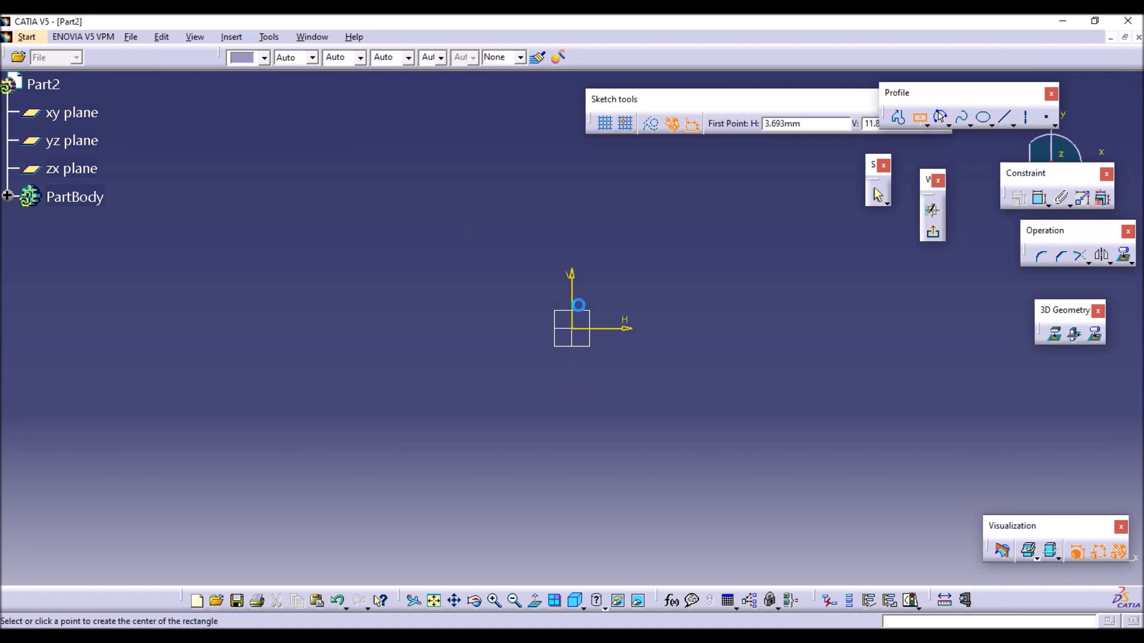
{"action": "left_click", "coordinate": [574, 330]}
{"action": "left_click", "coordinate": [658, 248]}
{"action": "left_click", "coordinate": [1025, 279]}
Dimension the rectangle's vertical side and set it to 75 mm.
{"action": "left_click", "coordinate": [1039, 199]}
{"action": "left_click", "coordinate": [658, 308]}
{"action": "left_click", "coordinate": [753, 302]}
{"action": "double_click", "coordinate": [750, 294]}
{"action": "type", "text": "75mm"}
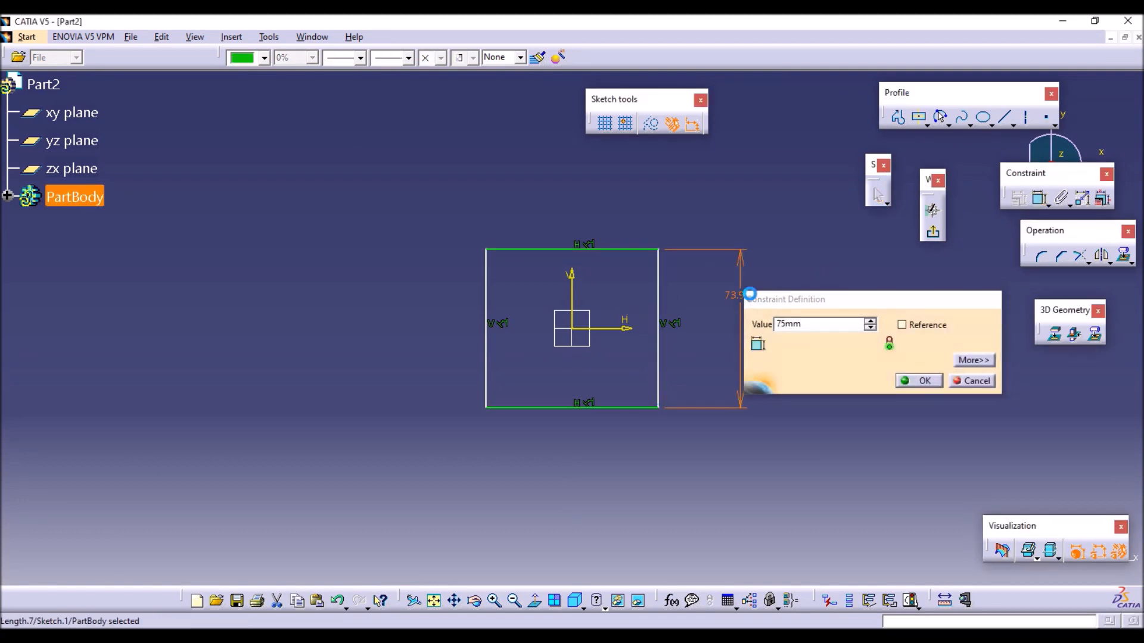
{"action": "key", "text": "Return"}
Dimension the rectangle's horizontal side at 85 mm and exit the sketch.
{"action": "left_click", "coordinate": [1039, 199]}
{"action": "left_click", "coordinate": [642, 249]}
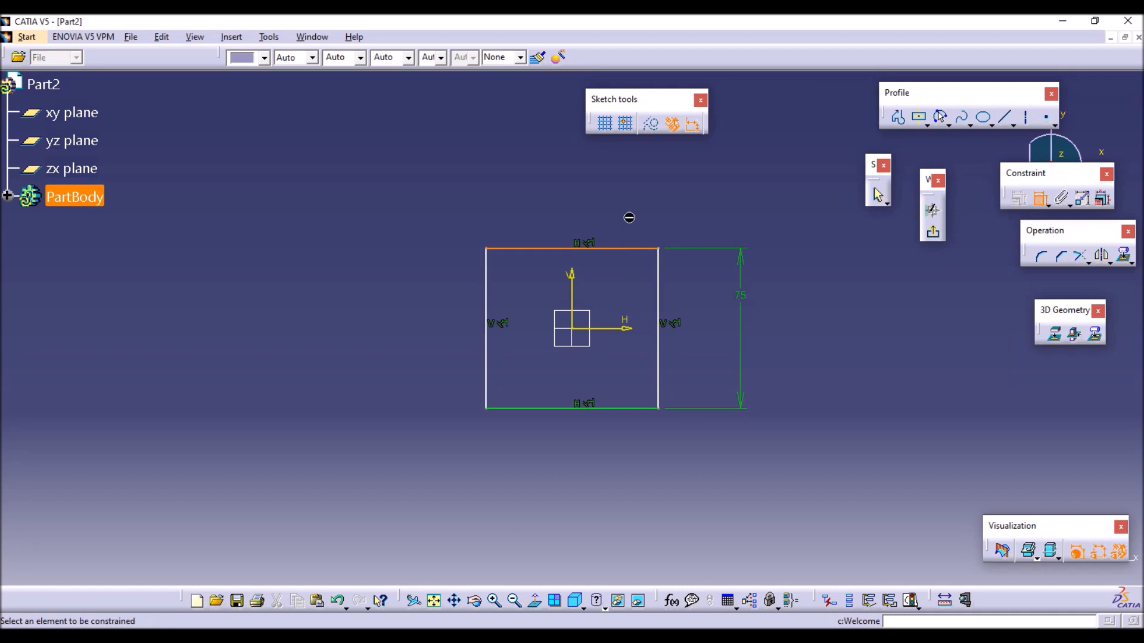
{"action": "left_click", "coordinate": [622, 199]}
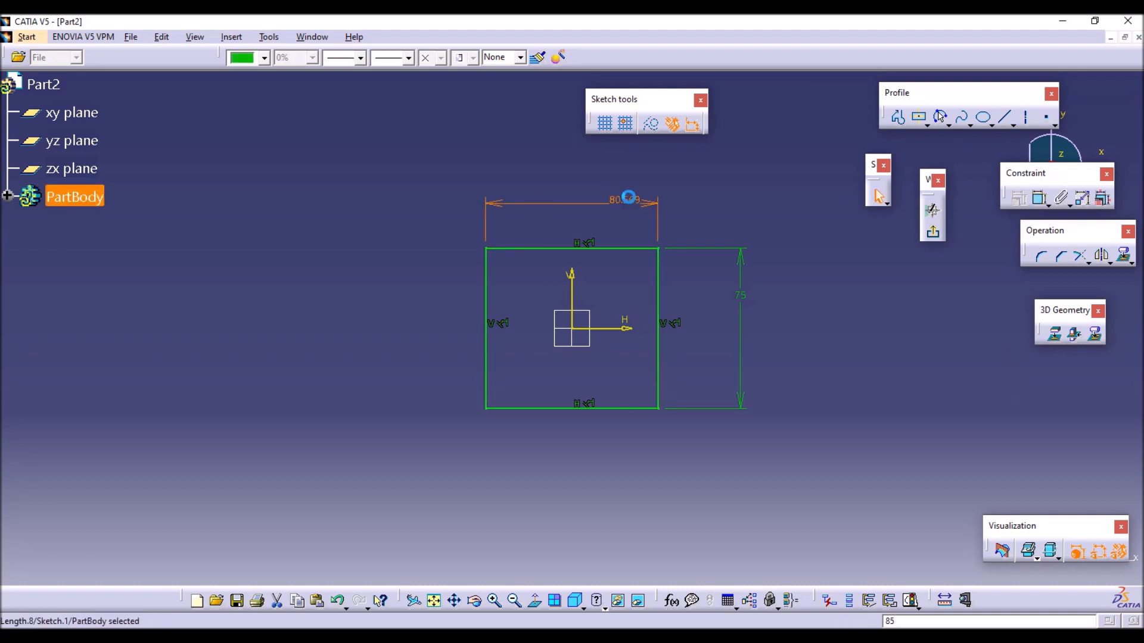
{"action": "double_click", "coordinate": [624, 200]}
{"action": "type", "text": "85"}
{"action": "key", "text": "Return"}
{"action": "left_click", "coordinate": [799, 314]}
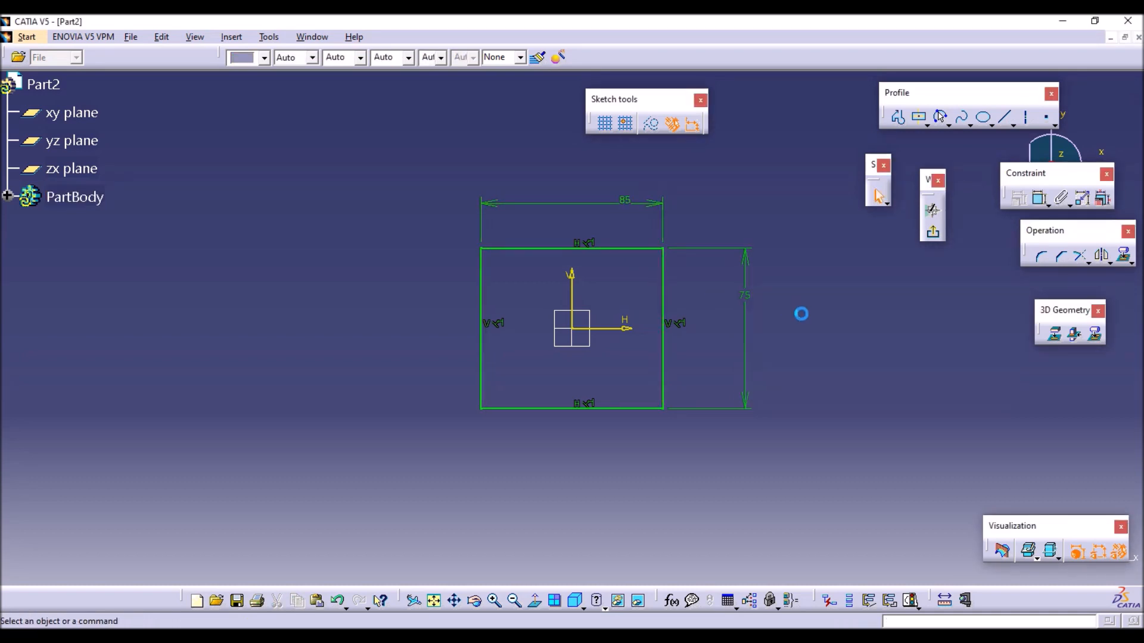
{"action": "left_click", "coordinate": [933, 234]}
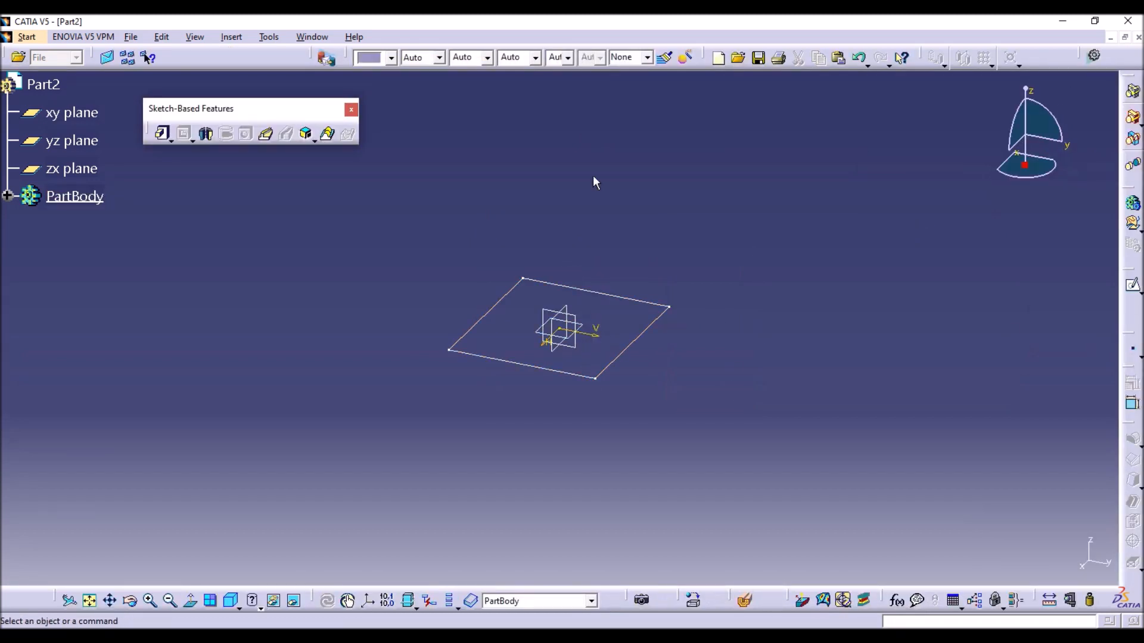
Create a reference plane using Offset from plane, 50 mm from the xy plane.
{"action": "left_click", "coordinate": [1133, 350]}
{"action": "left_click", "coordinate": [1140, 356]}
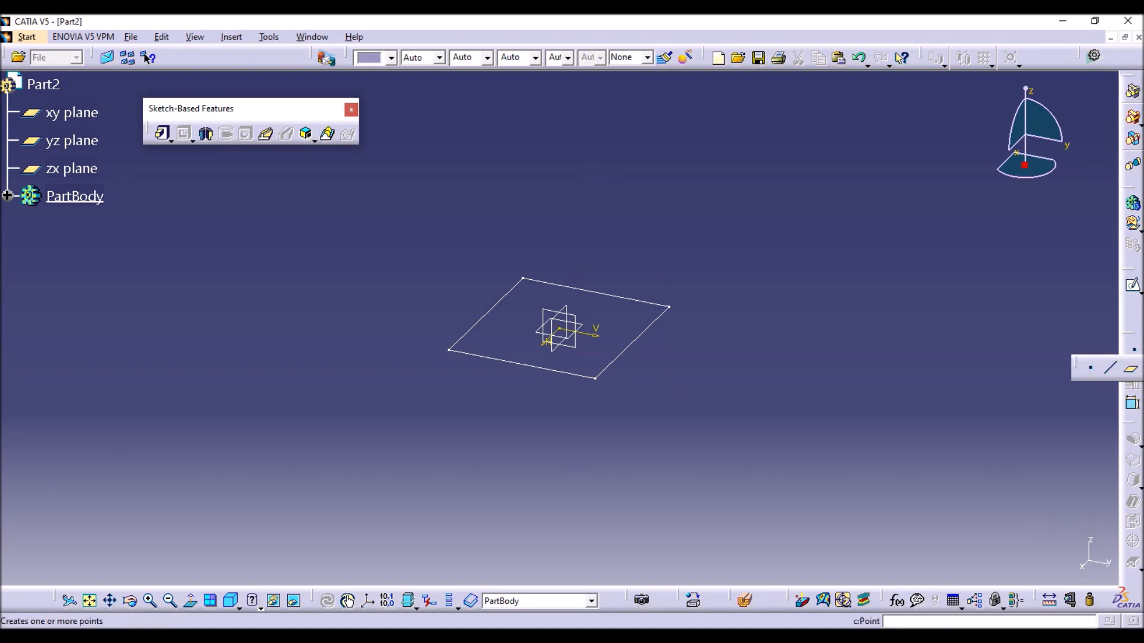
{"action": "left_click", "coordinate": [1138, 375]}
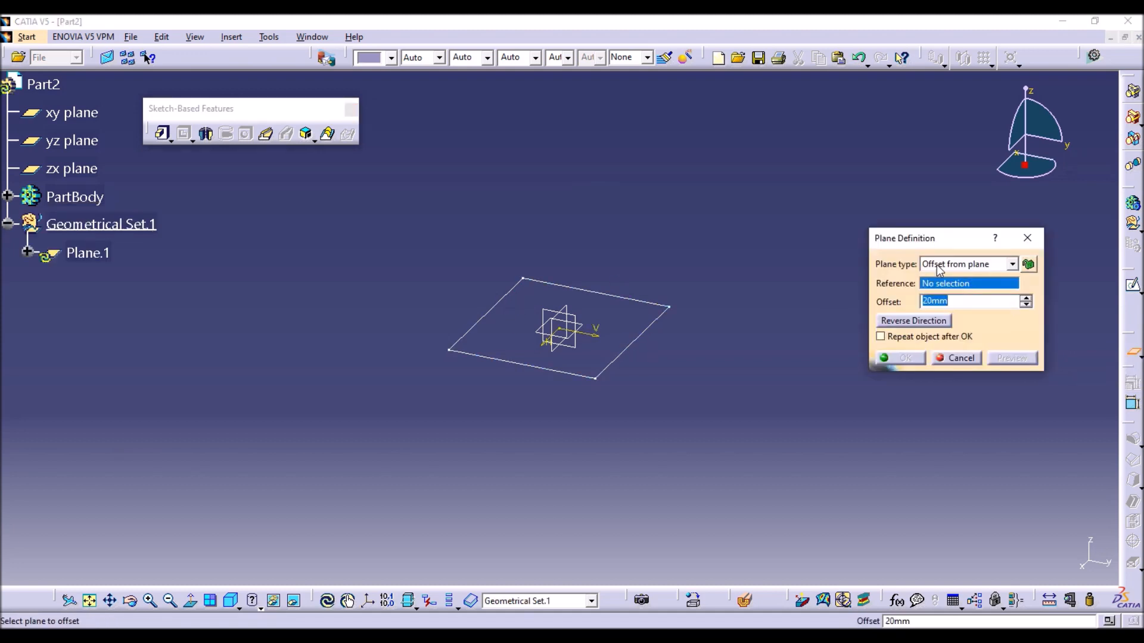
{"action": "left_click", "coordinate": [940, 270]}
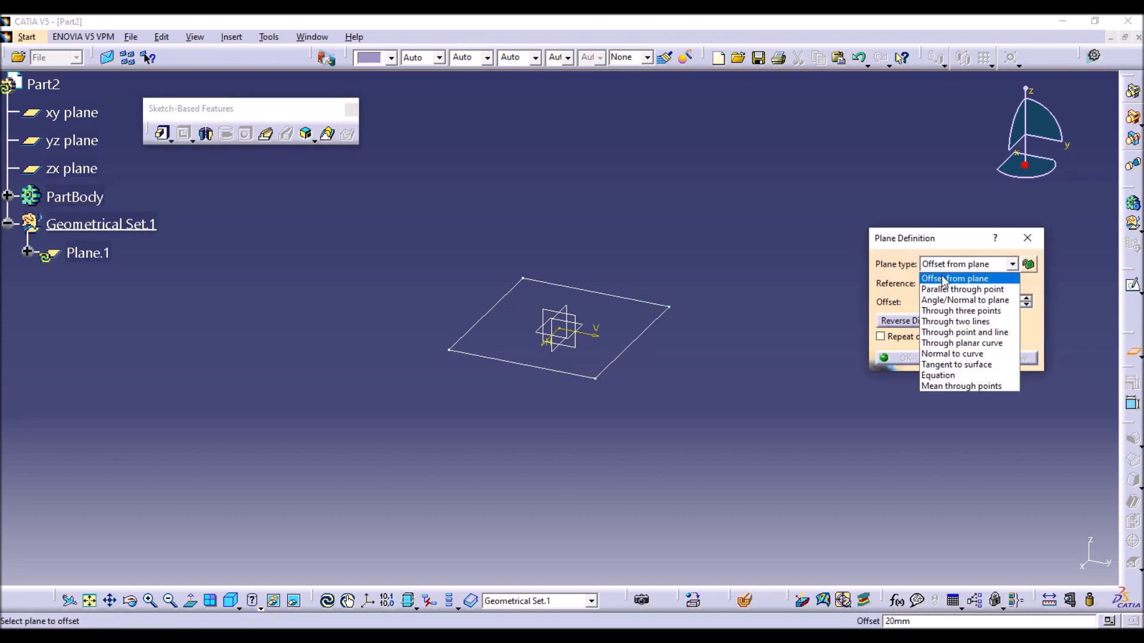
{"action": "left_click", "coordinate": [942, 277]}
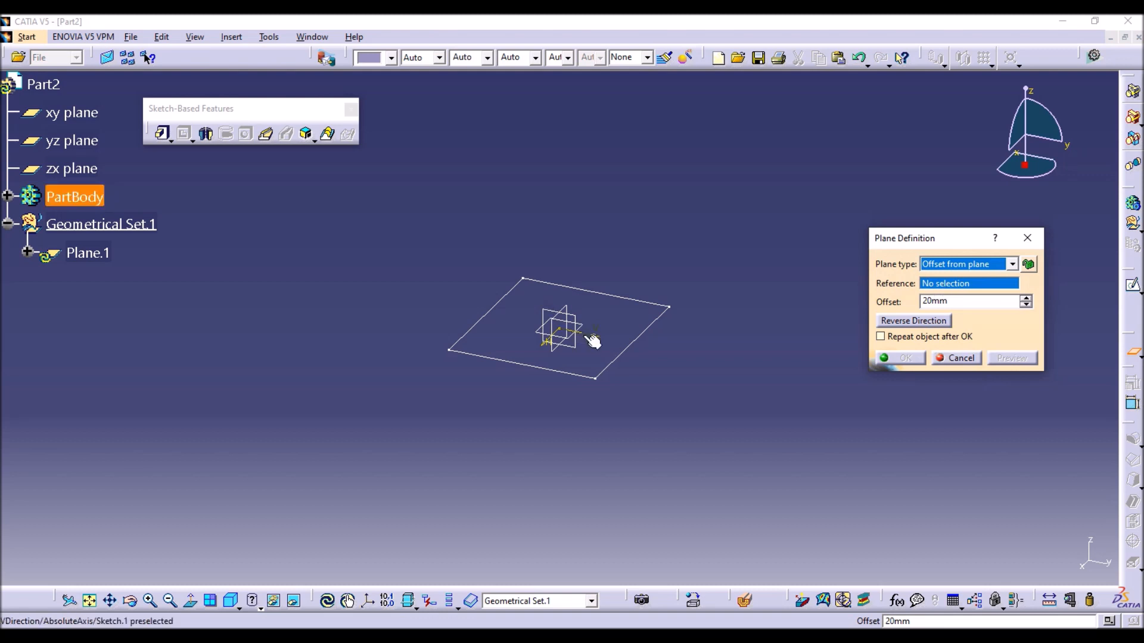
{"action": "left_click", "coordinate": [583, 326]}
{"action": "double_click", "coordinate": [948, 301]}
{"action": "type", "text": "8"}
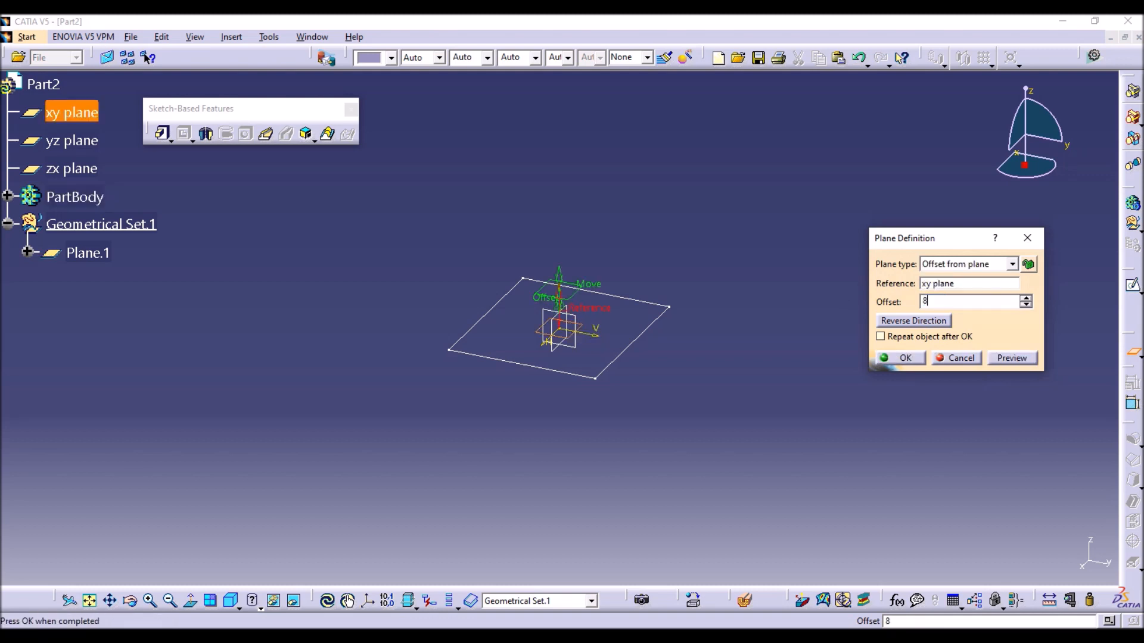
{"action": "type", "text": "550"}
{"action": "key", "text": "Return"}
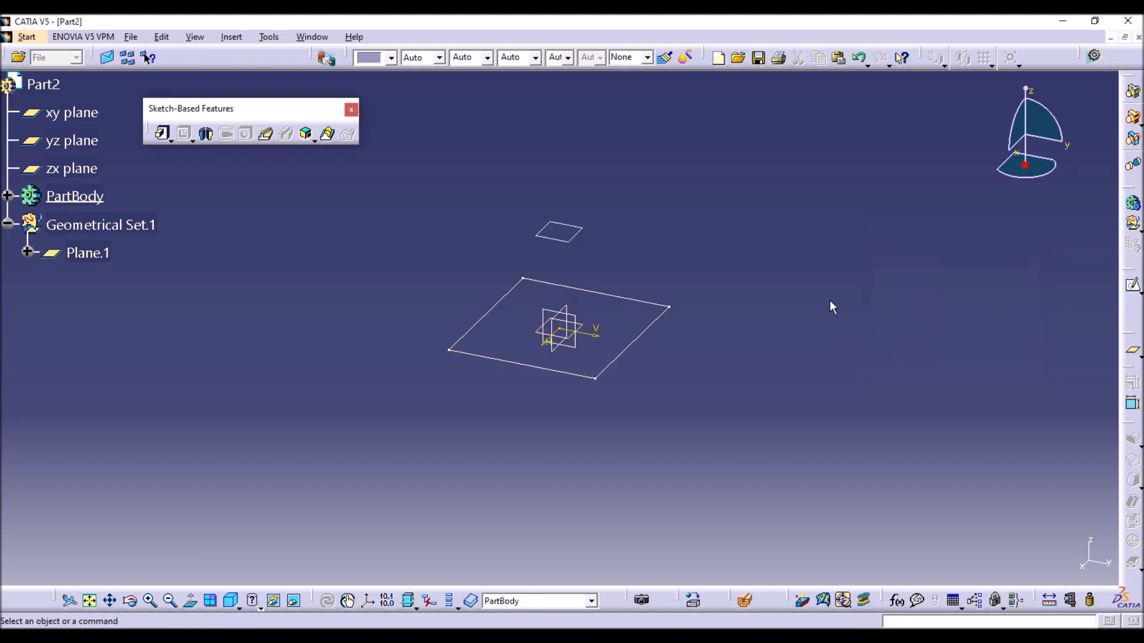
Start a new sketch on the offset plane above the rectangle.
{"action": "left_click", "coordinate": [585, 237]}
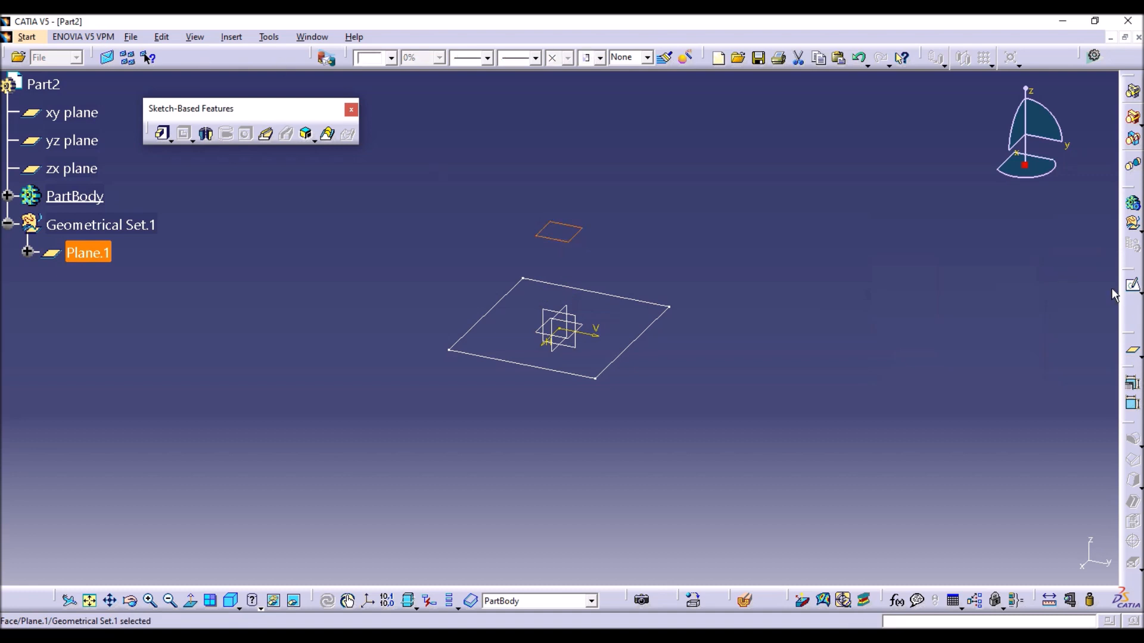
{"action": "left_click", "coordinate": [1134, 290]}
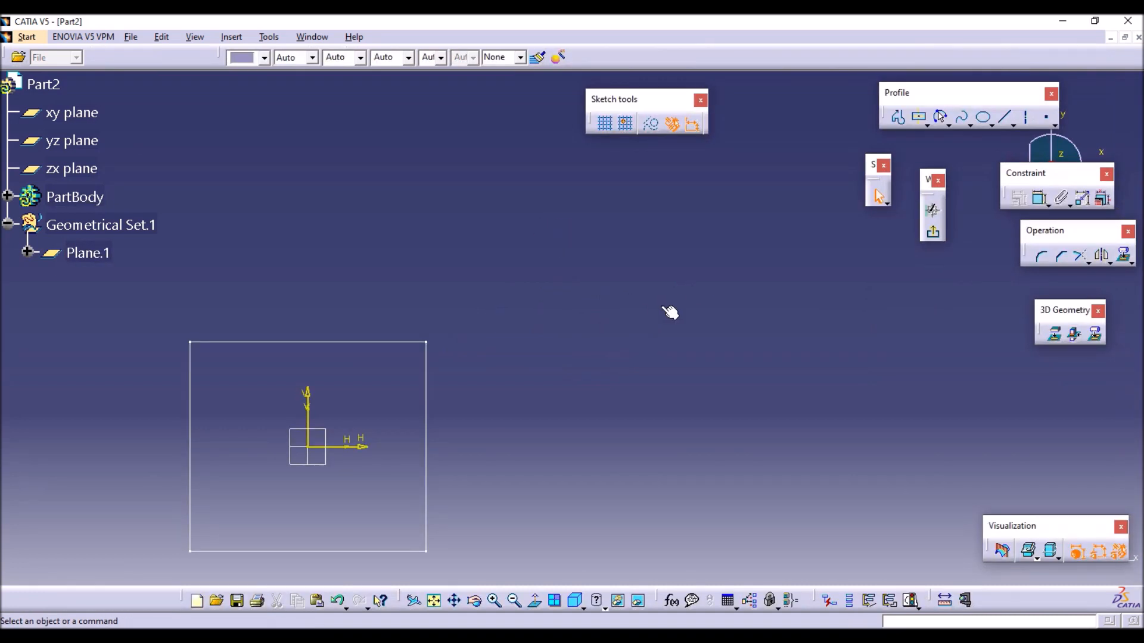
{"action": "left_click", "coordinate": [927, 124]}
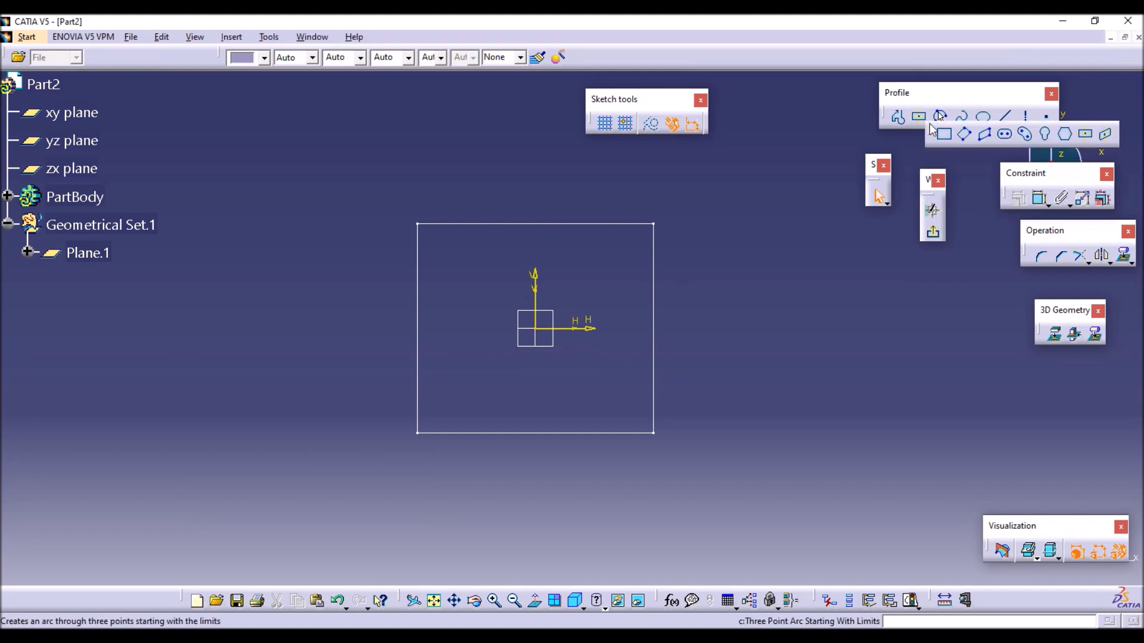
{"action": "left_click_drag", "start_coordinate": [931, 134], "coordinate": [931, 126]}
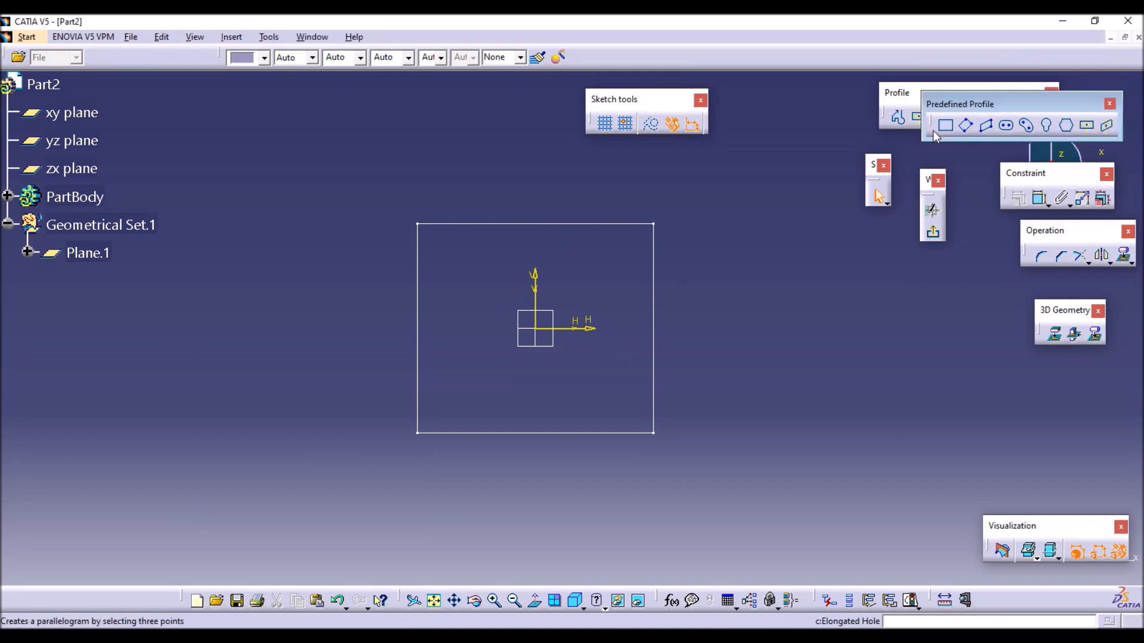
{"action": "left_click", "coordinate": [1110, 104]}
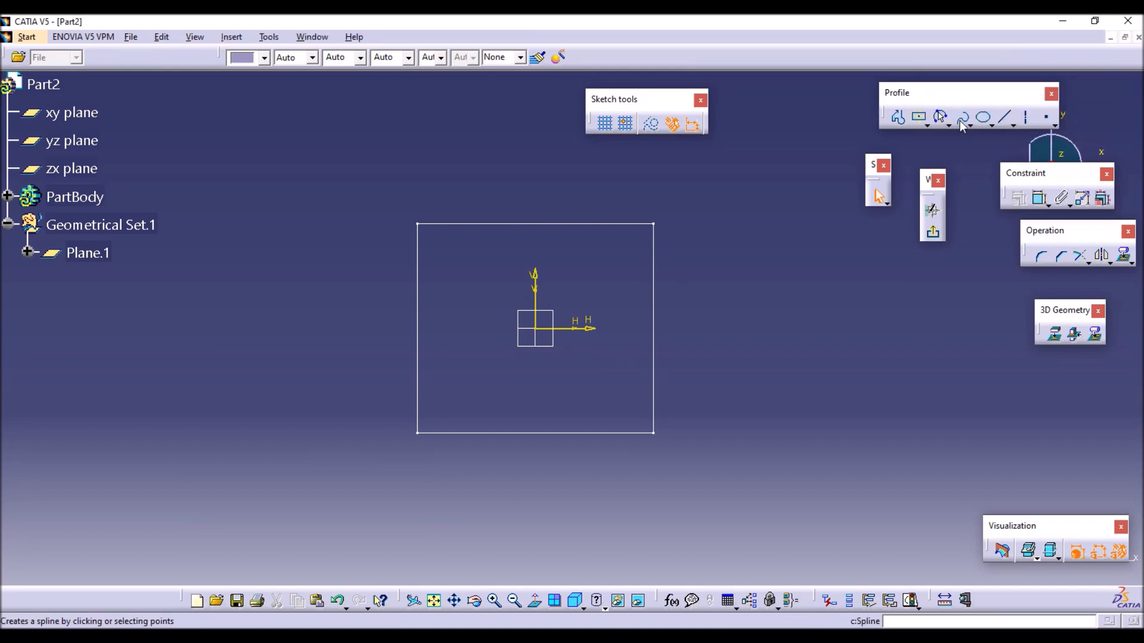
Draw a circle about 67 mm in diameter centered on the sketch origin.
{"action": "left_click", "coordinate": [942, 117]}
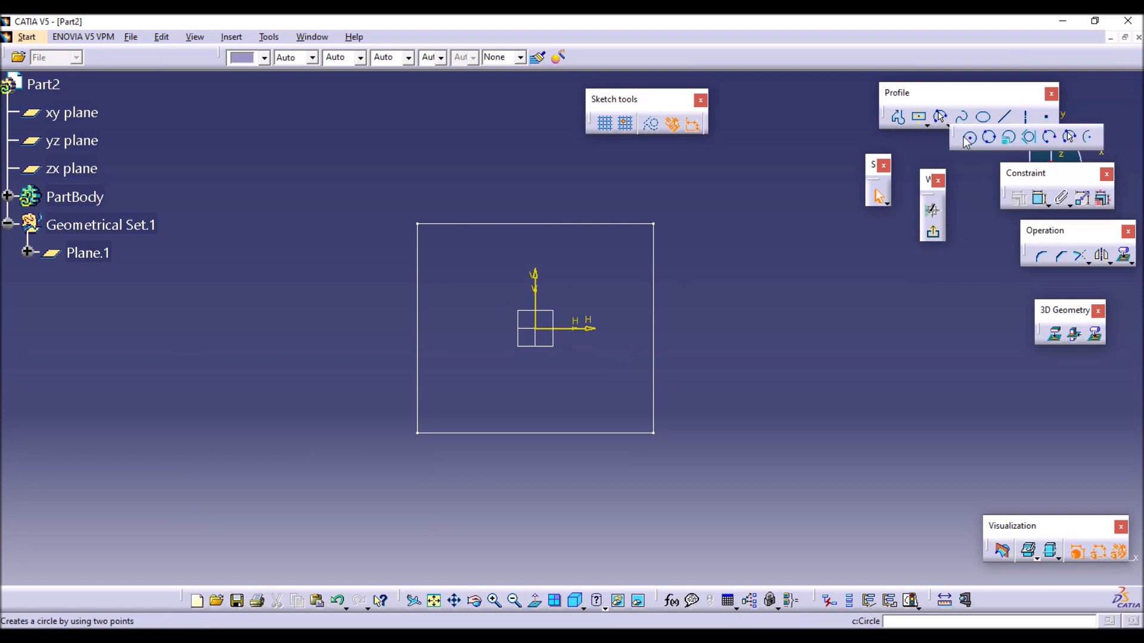
{"action": "left_click", "coordinate": [535, 328]}
{"action": "left_click", "coordinate": [601, 262]}
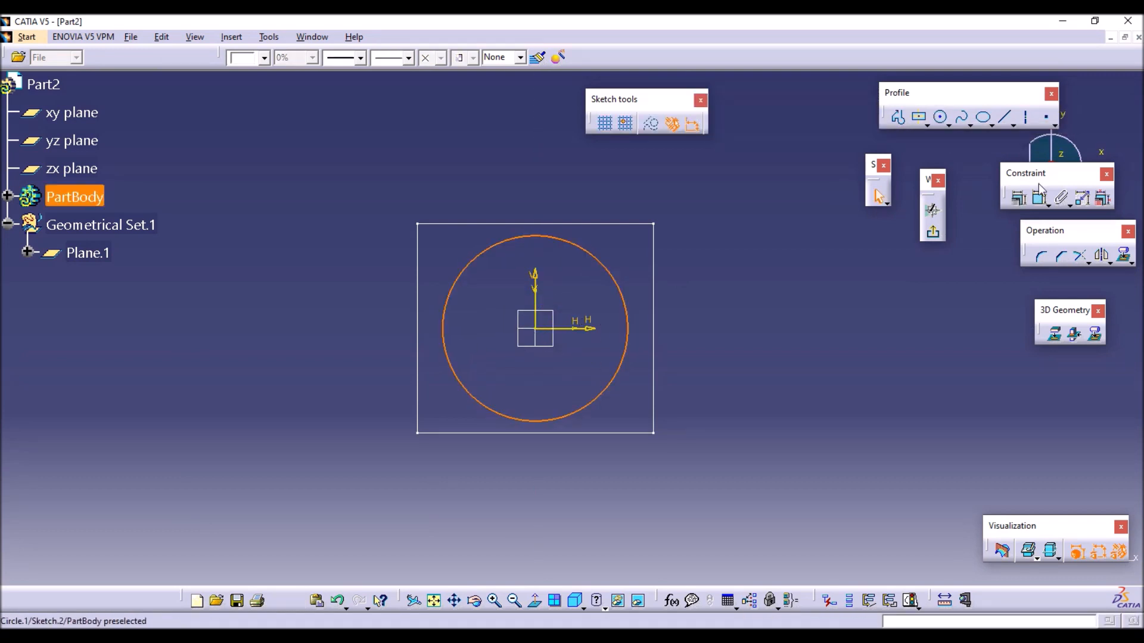
Dimension the circle's diameter at 50 mm and exit the sketch.
{"action": "left_click", "coordinate": [1040, 200]}
{"action": "left_click", "coordinate": [748, 280]}
{"action": "double_click", "coordinate": [759, 278]}
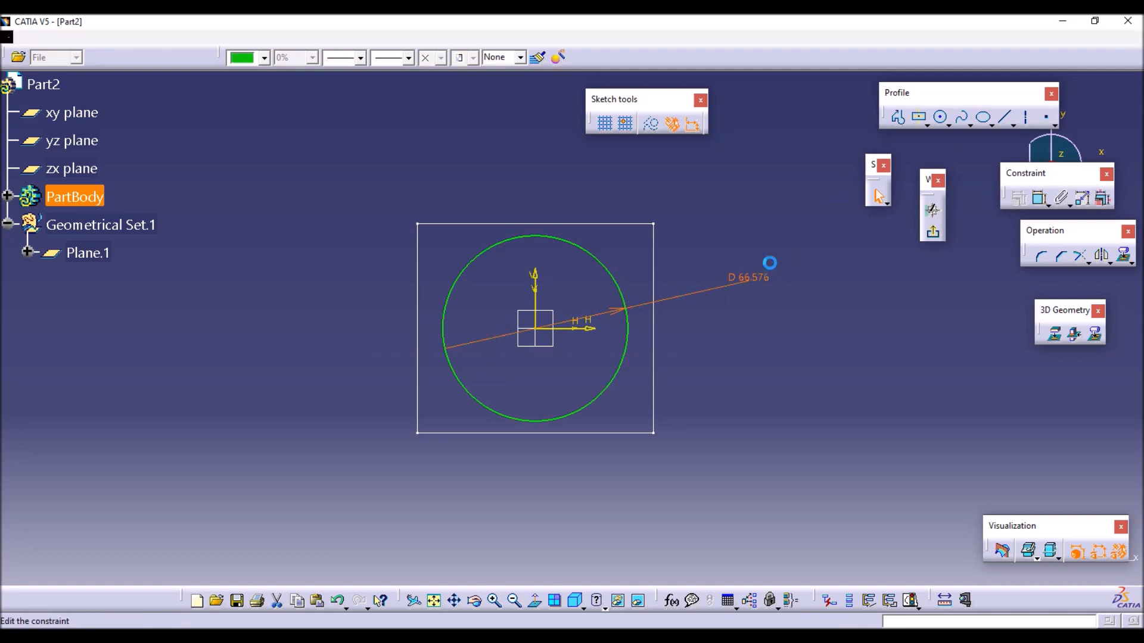
{"action": "type", "text": "50"}
{"action": "key", "text": "Return"}
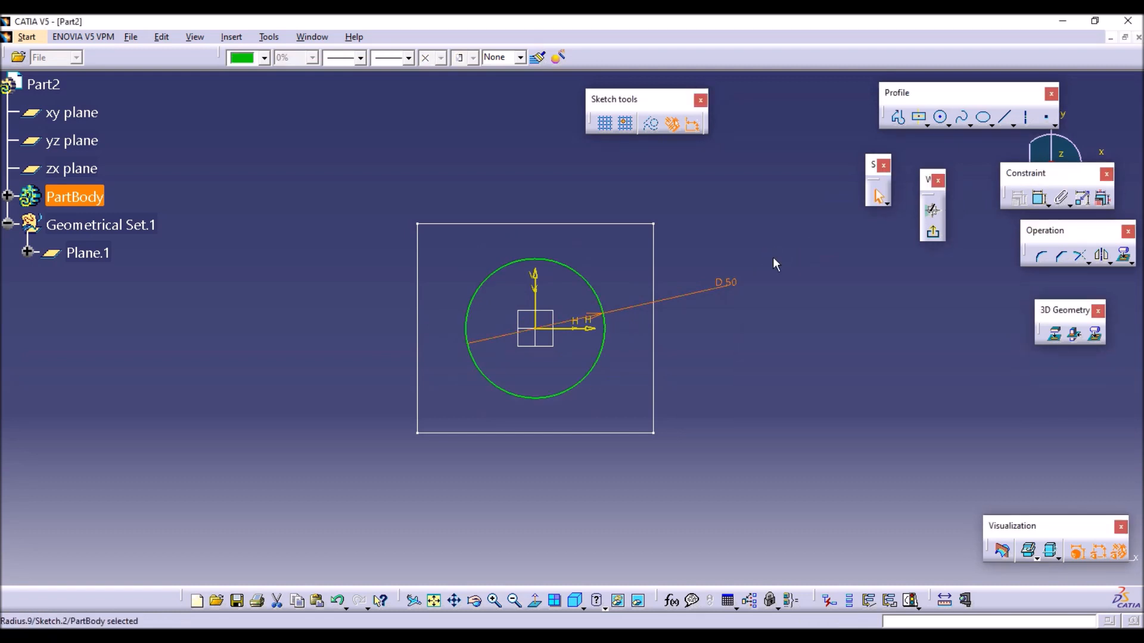
{"action": "left_click", "coordinate": [934, 234]}
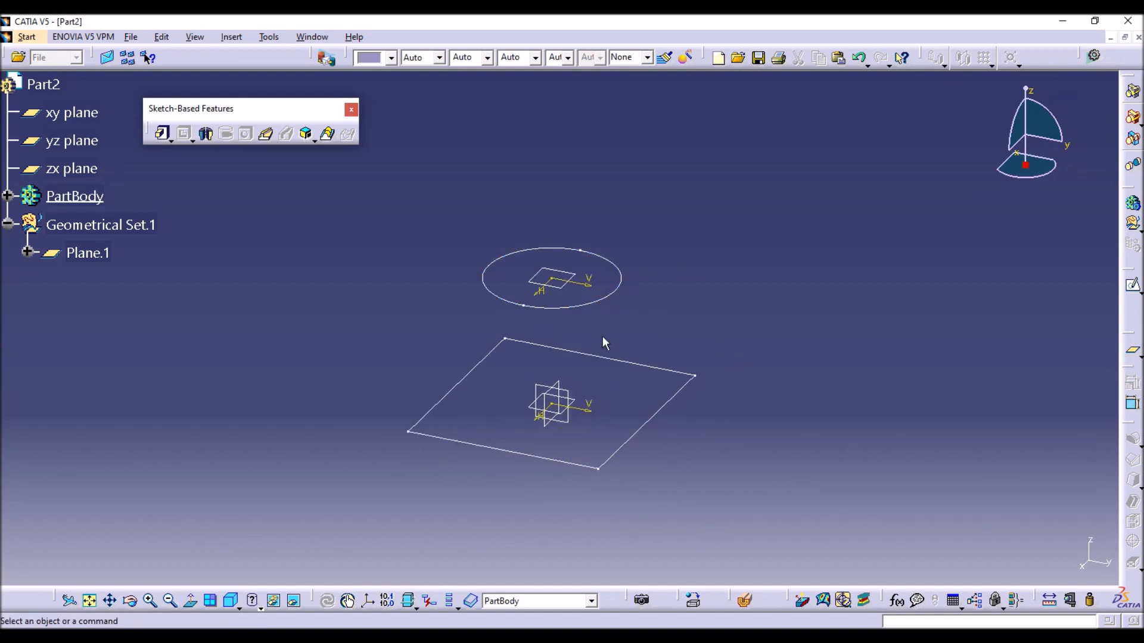
Define a Multi-sections Solid with the rectangle as first section and the circle as second, and try previewing it.
{"action": "left_click", "coordinate": [328, 136]}
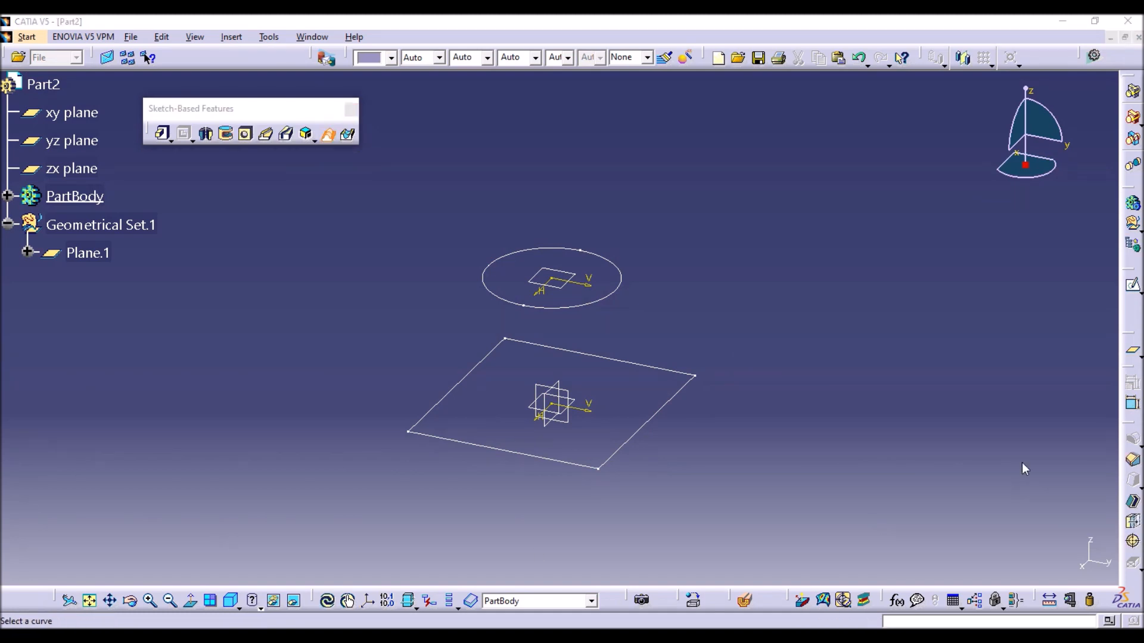
{"action": "left_click_drag", "start_coordinate": [942, 303], "coordinate": [868, 227]}
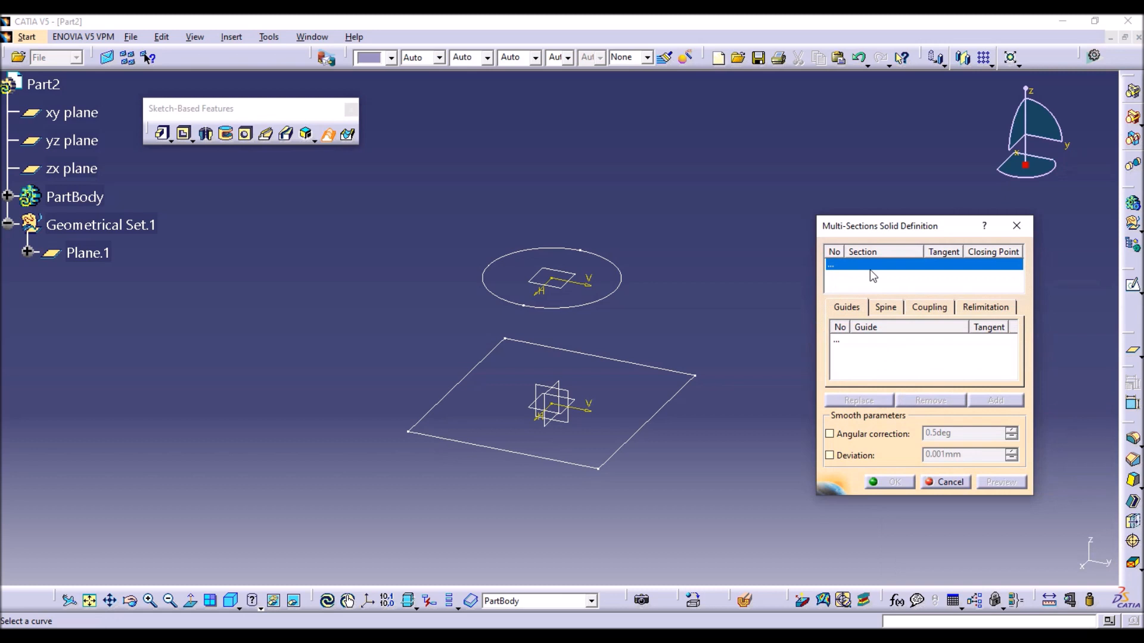
{"action": "left_click", "coordinate": [668, 399]}
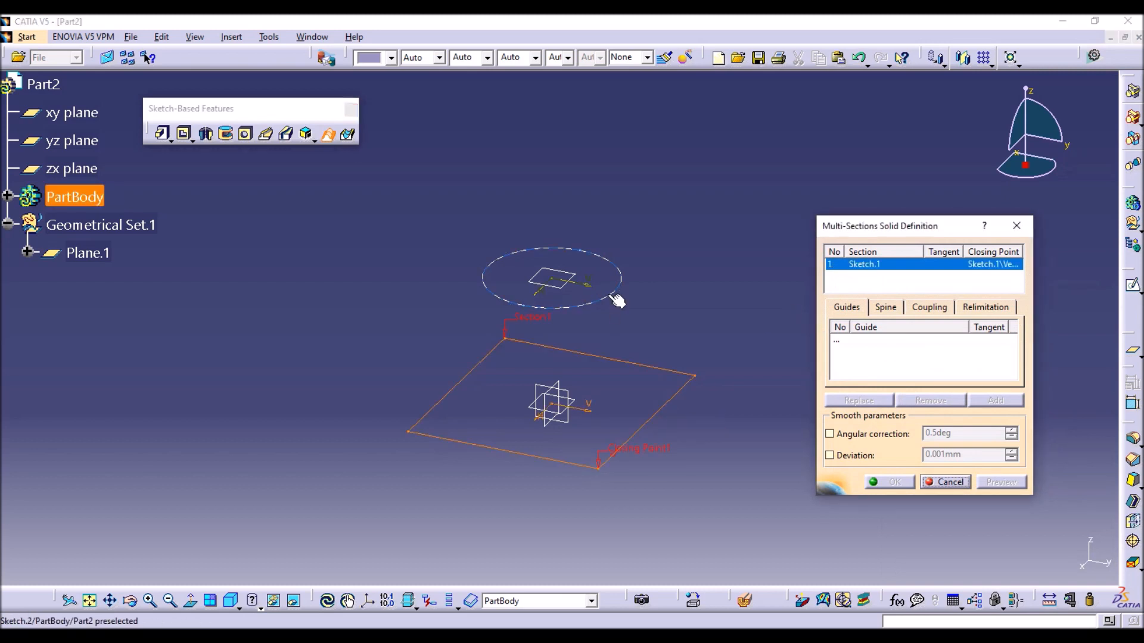
{"action": "left_click", "coordinate": [617, 299]}
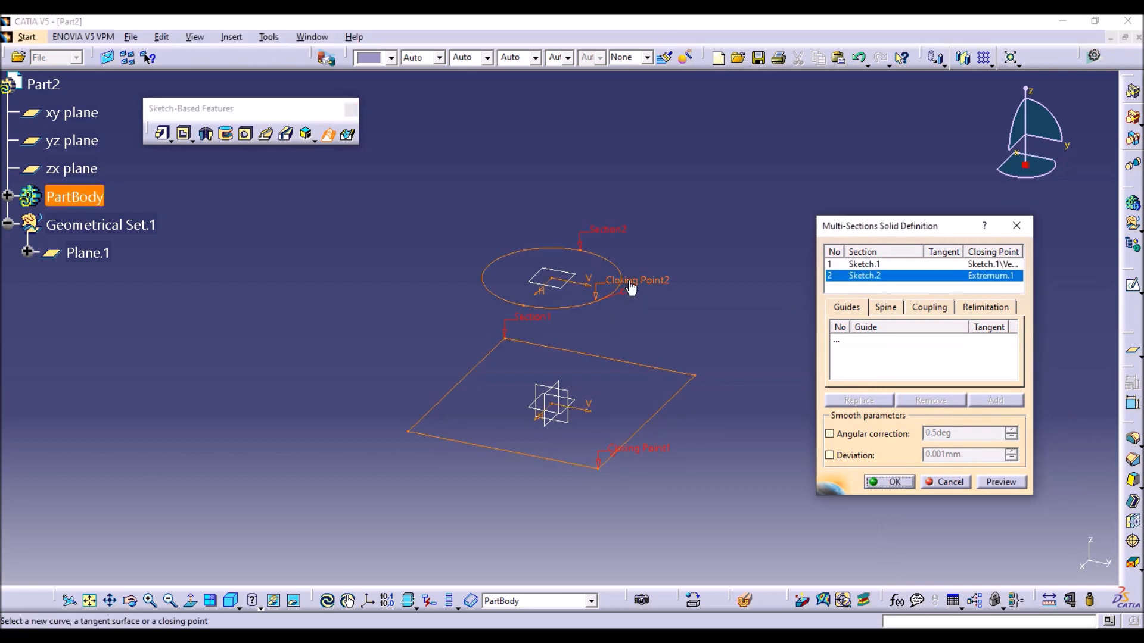
{"action": "left_click", "coordinate": [1007, 483]}
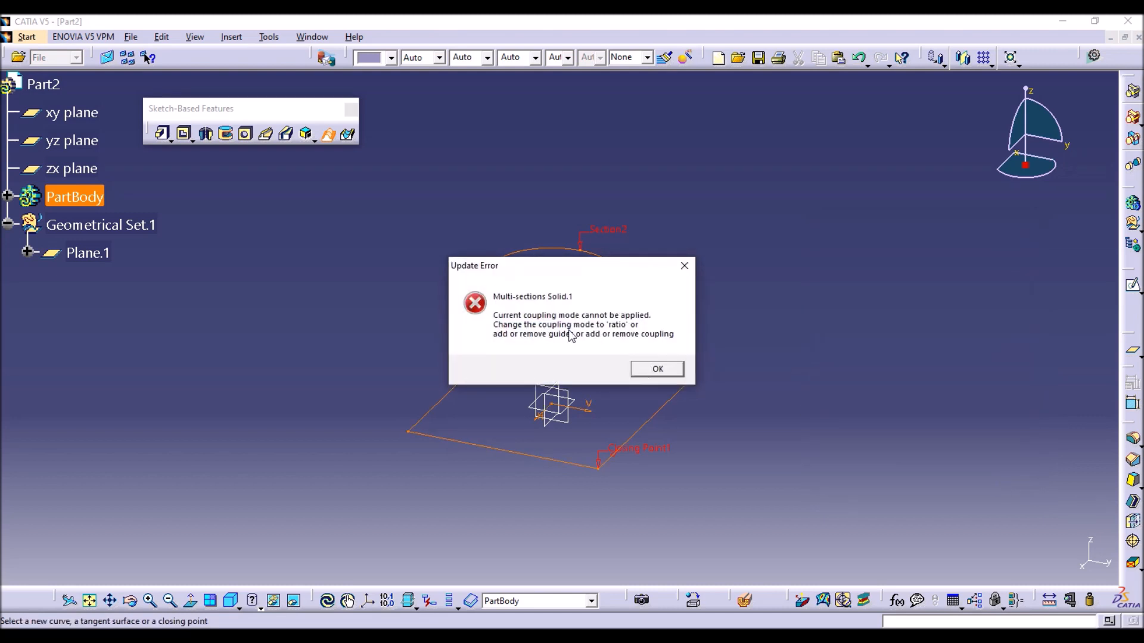
{"action": "left_click", "coordinate": [637, 373]}
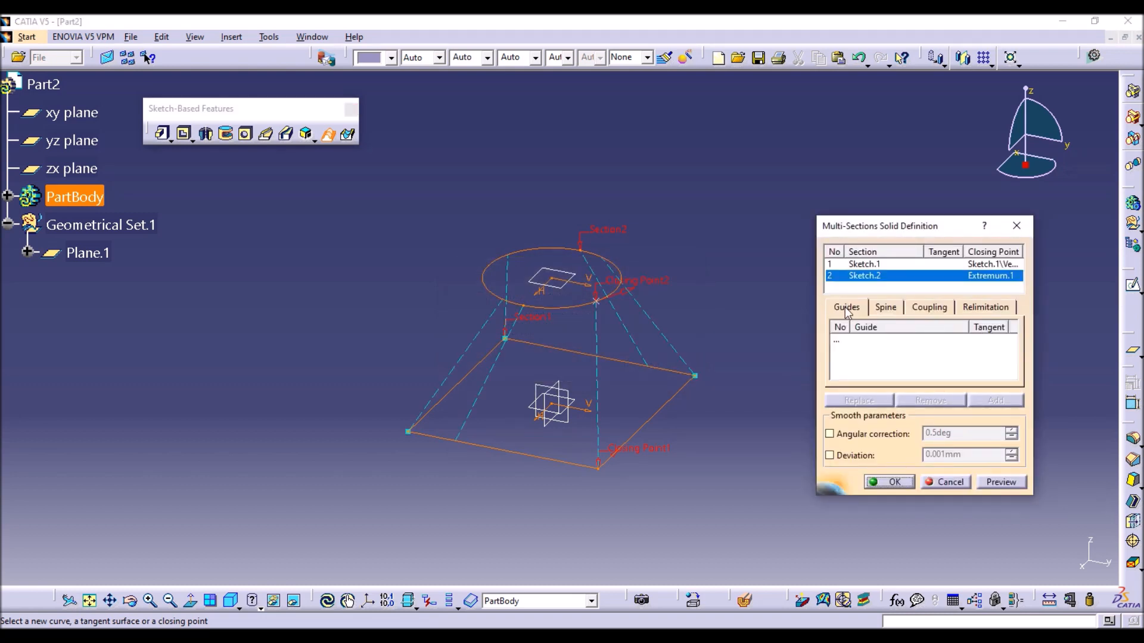
Set the sections coupling of the multi-sections solid to Ratio and preview the result.
{"action": "left_click", "coordinate": [882, 307]}
{"action": "left_click", "coordinate": [927, 307]}
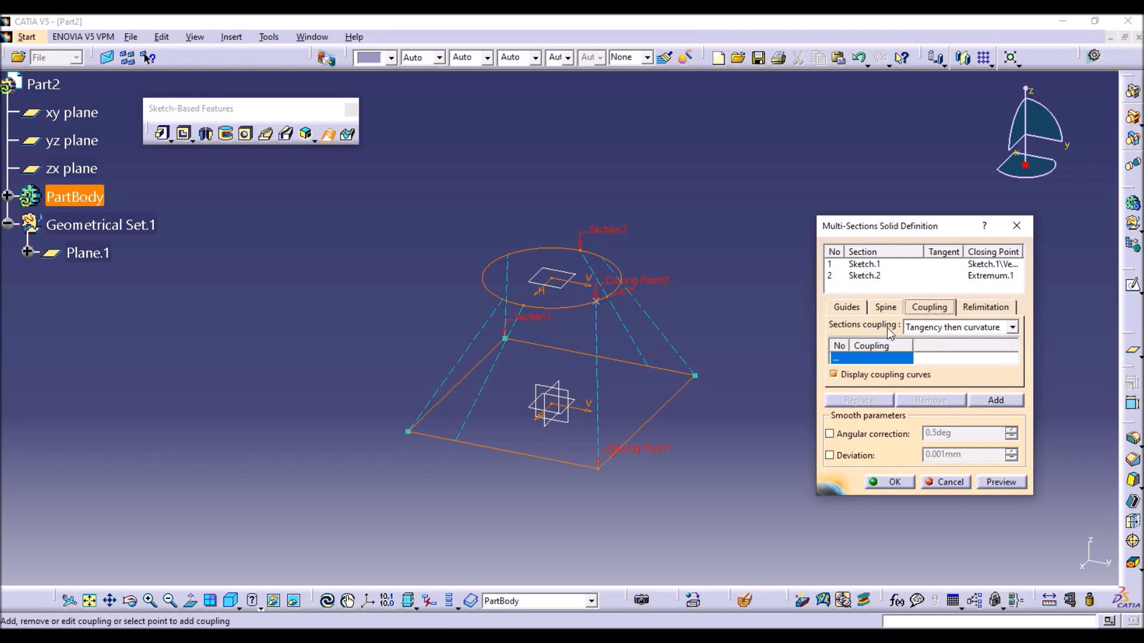
{"action": "left_click", "coordinate": [933, 327]}
{"action": "left_click", "coordinate": [931, 342]}
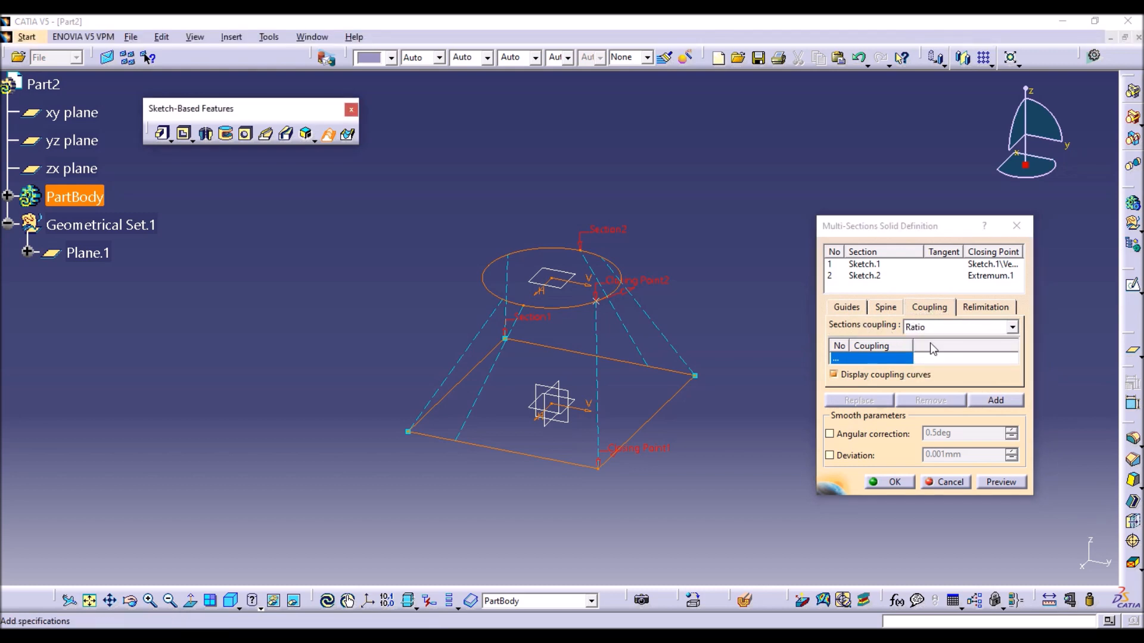
{"action": "left_click", "coordinate": [1007, 481]}
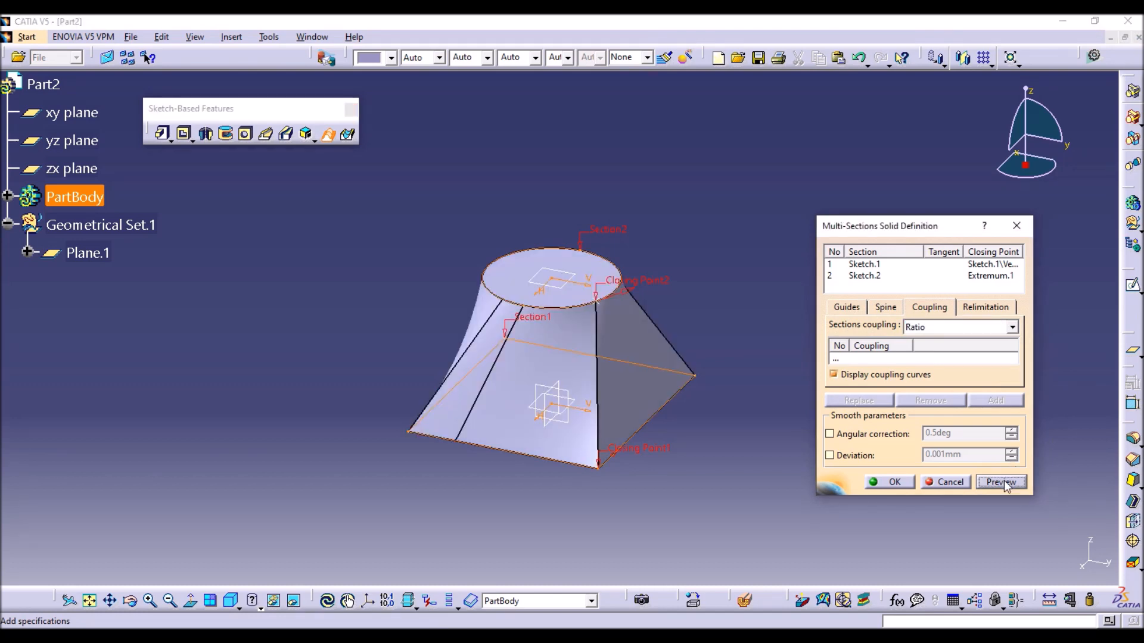
Examine the previewed multi-sections solid from several sides, comparing how its coupling curves connect the rectangle's corners to the circle.
{"action": "middle_click_drag", "start_coordinate": [680, 290], "coordinate": [583, 378]}
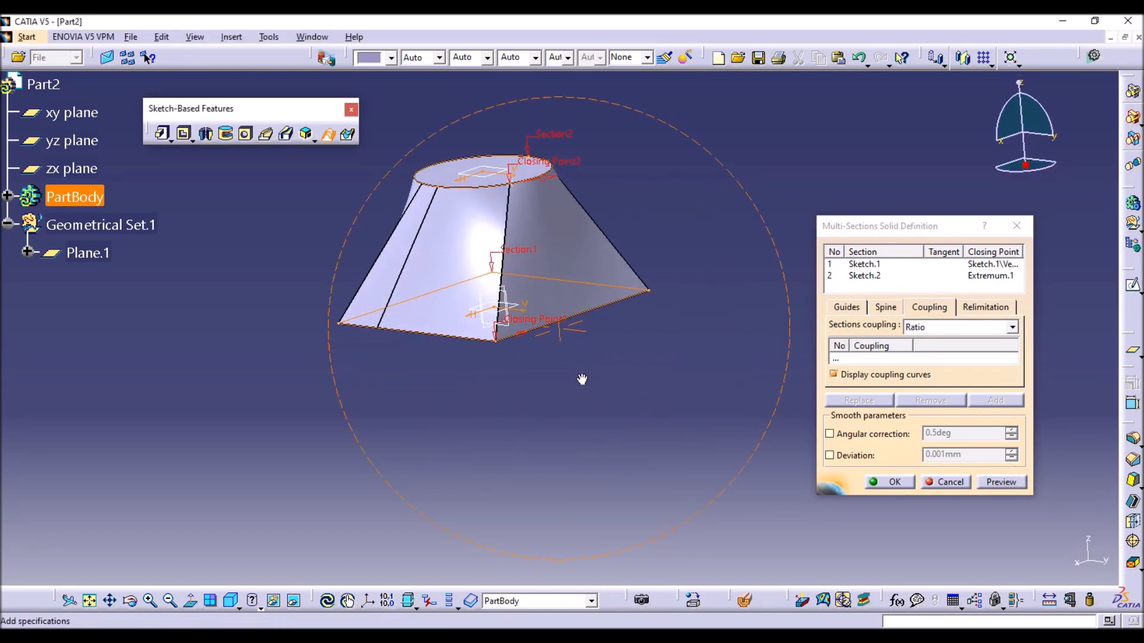
{"action": "right_click", "coordinate": [537, 340]}
{"action": "right_click", "coordinate": [404, 384]}
{"action": "middle_click_drag", "start_coordinate": [404, 384], "coordinate": [499, 385]}
{"action": "left_click", "coordinate": [461, 364]}
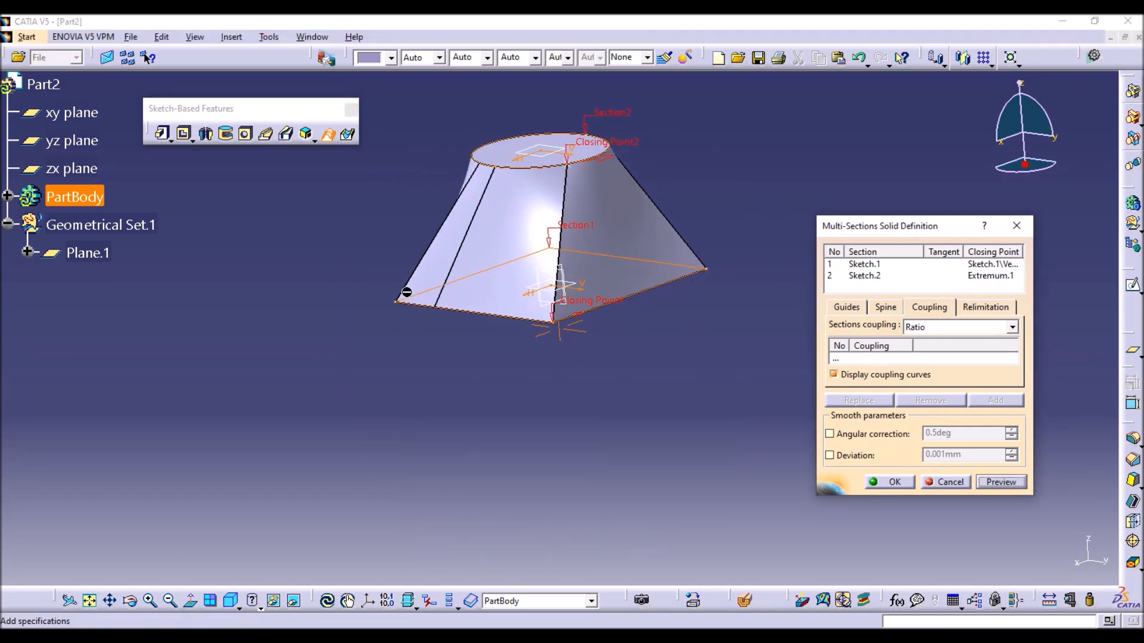
{"action": "middle_click_drag", "start_coordinate": [446, 360], "coordinate": [644, 302]}
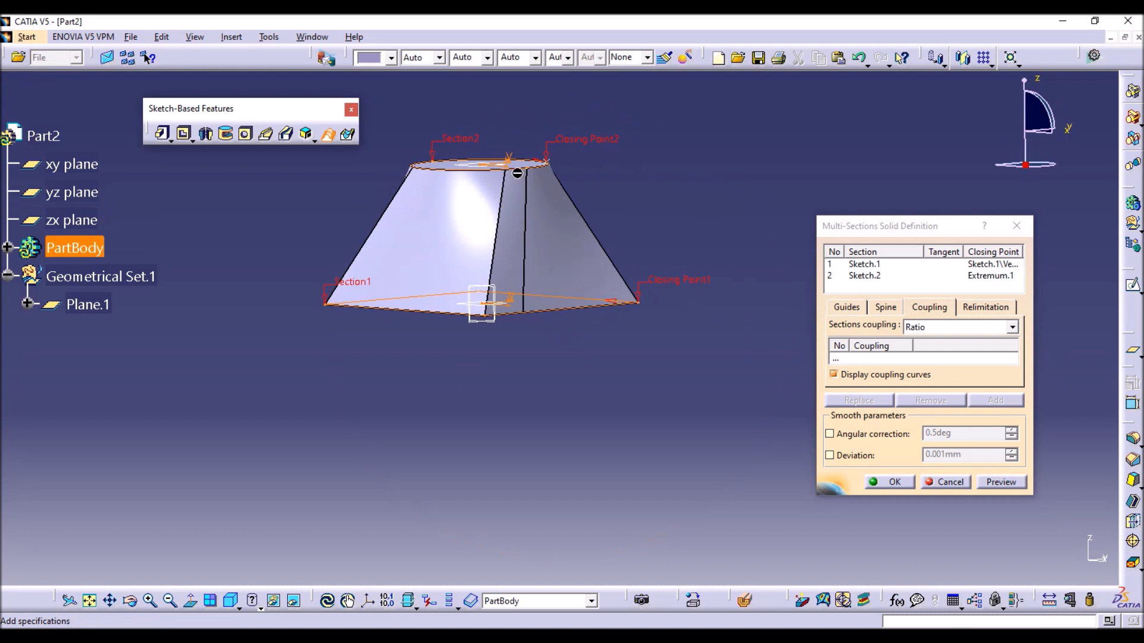
{"action": "right_click", "coordinate": [656, 238]}
{"action": "left_click", "coordinate": [446, 386]}
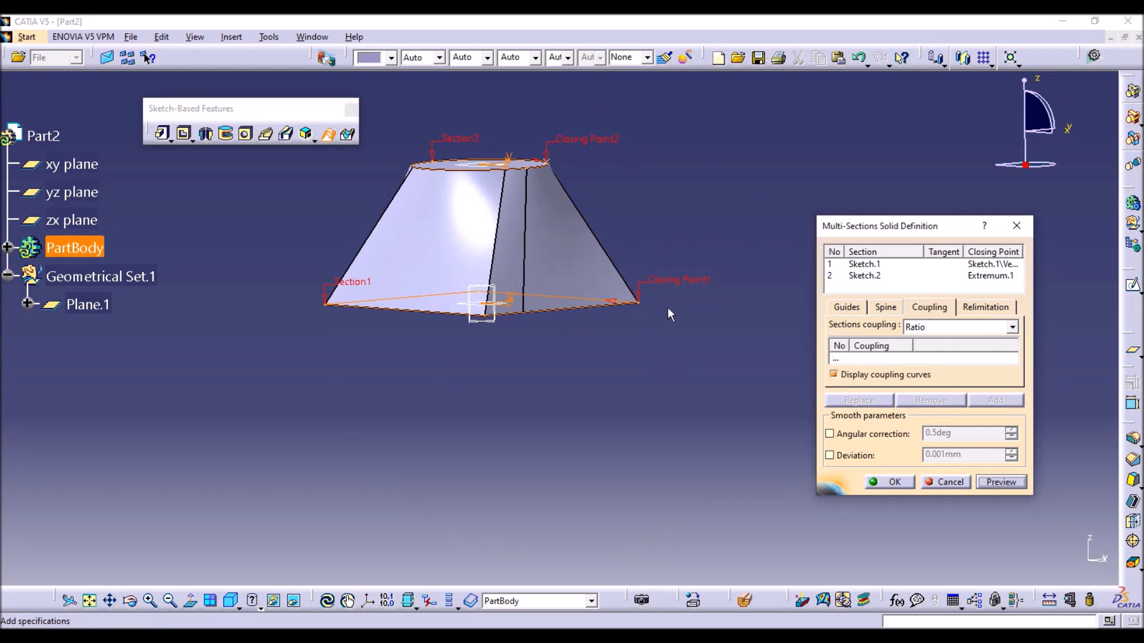
{"action": "middle_click_drag", "start_coordinate": [668, 307], "coordinate": [452, 385]}
{"action": "right_click", "coordinate": [584, 230]}
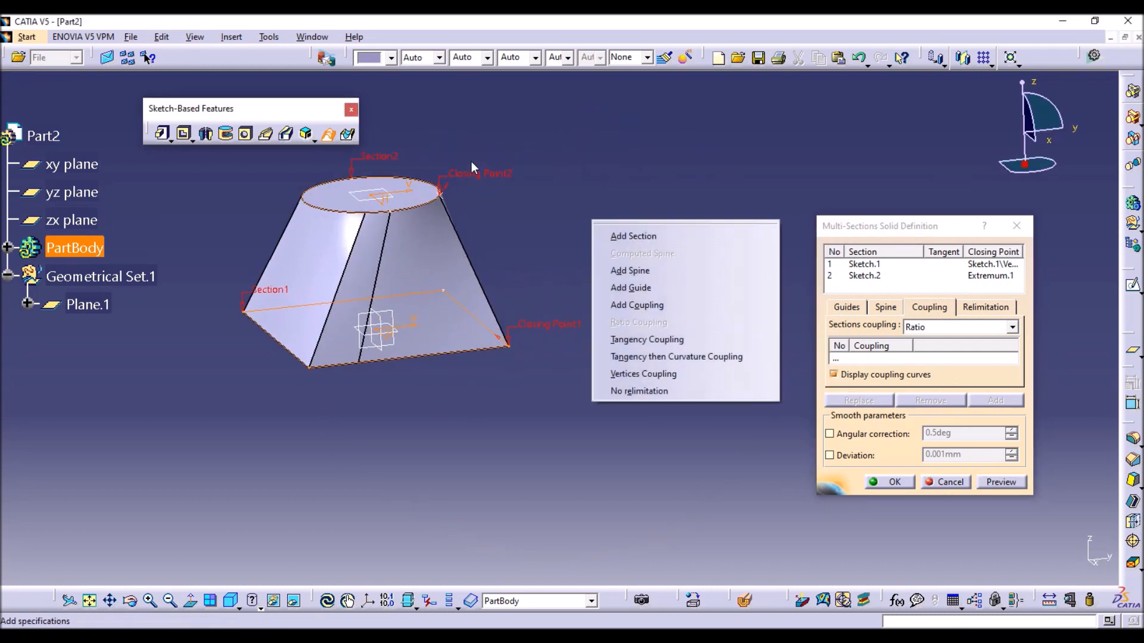
{"action": "middle_click_drag", "start_coordinate": [617, 276], "coordinate": [392, 290]}
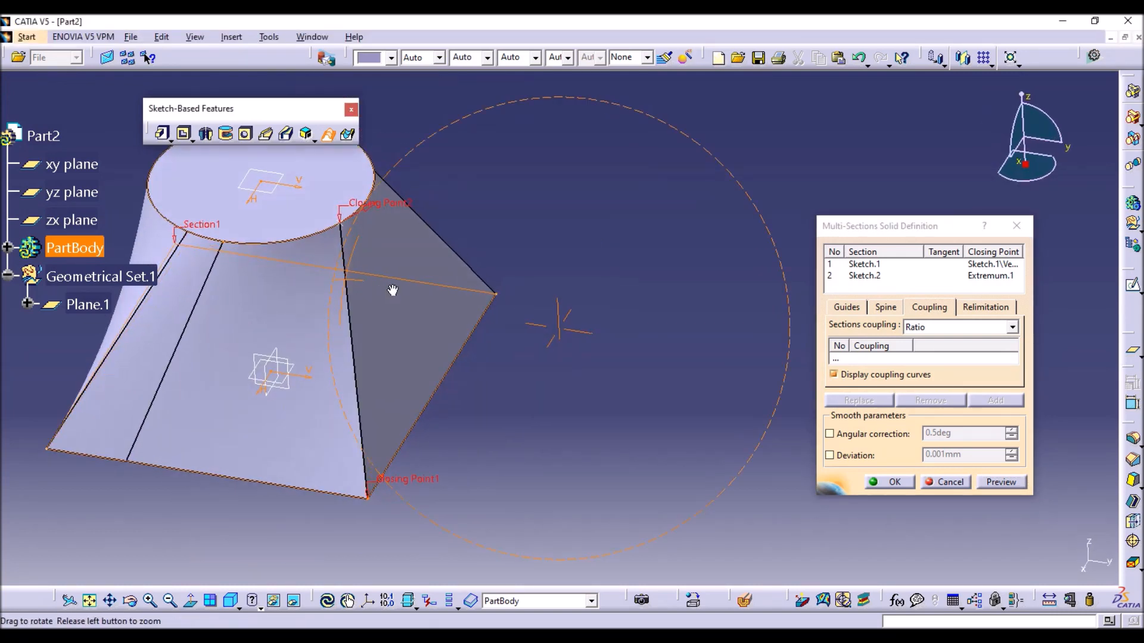
{"action": "middle_click_drag", "start_coordinate": [510, 280], "coordinate": [580, 320]}
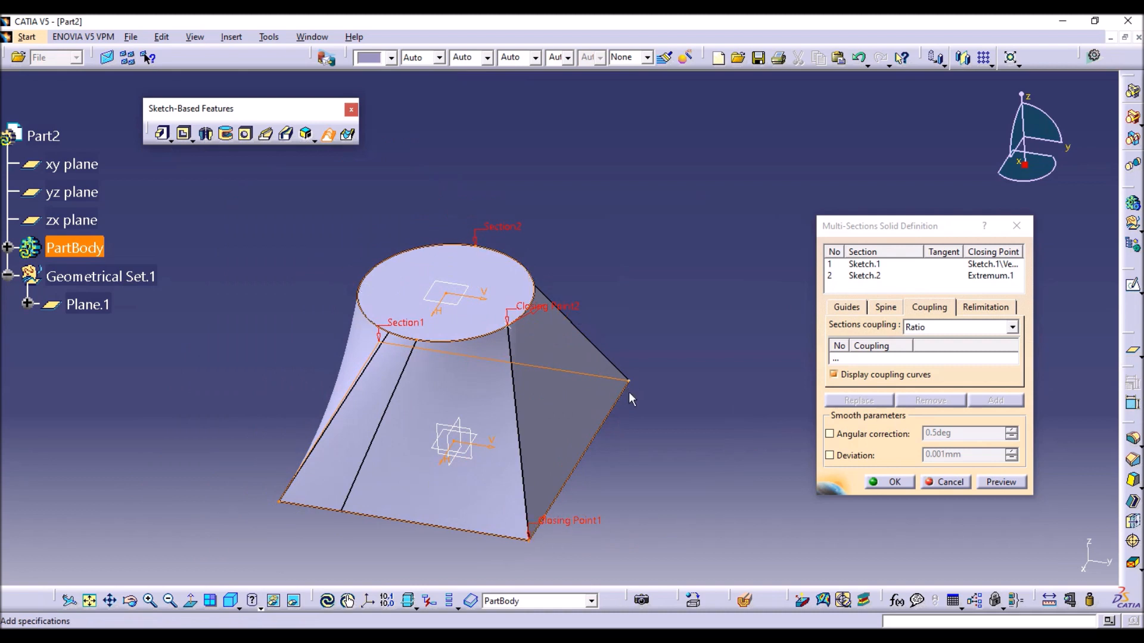
Try to replace the rectangle section's closing point with the adjacent corner, and cancel the multi-sections solid definition.
{"action": "right_click", "coordinate": [581, 521]}
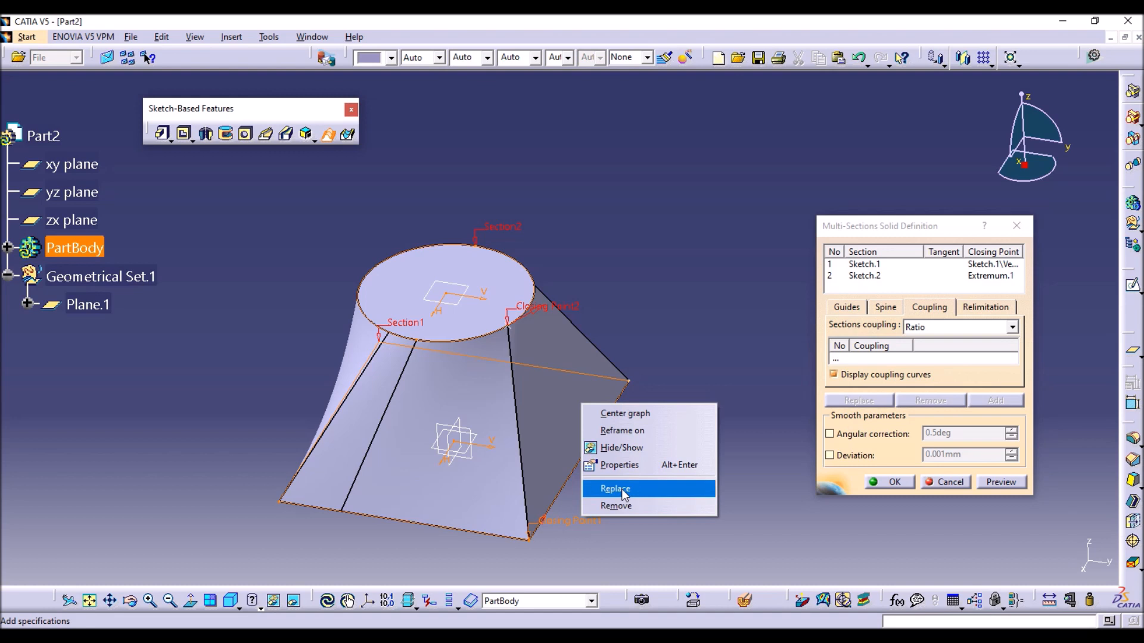
{"action": "left_click", "coordinate": [621, 488]}
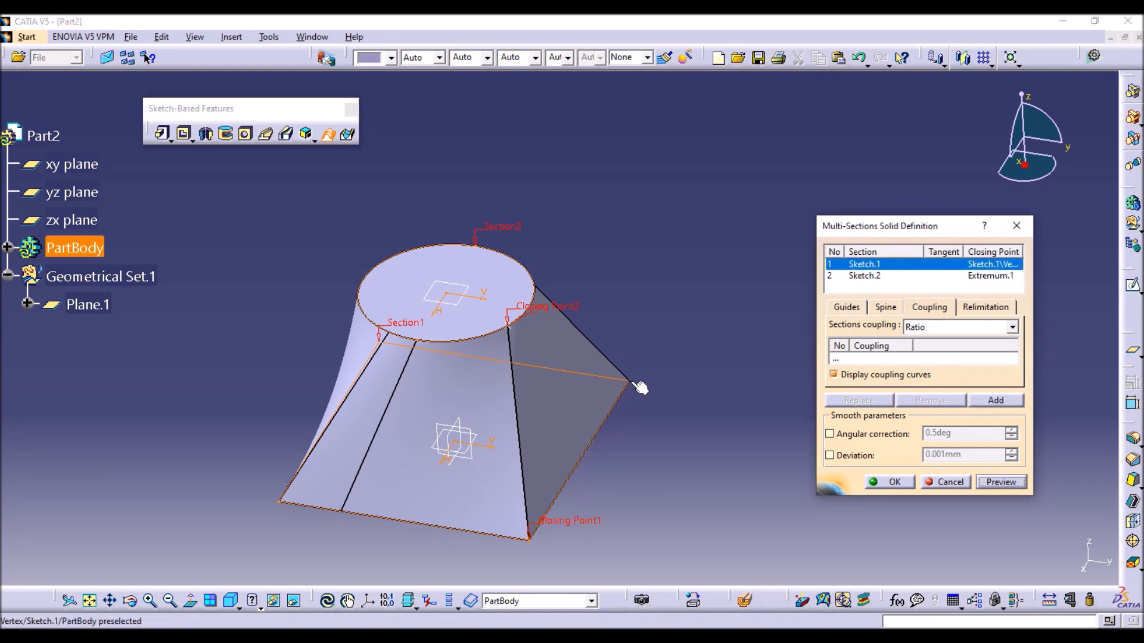
{"action": "left_click", "coordinate": [632, 381]}
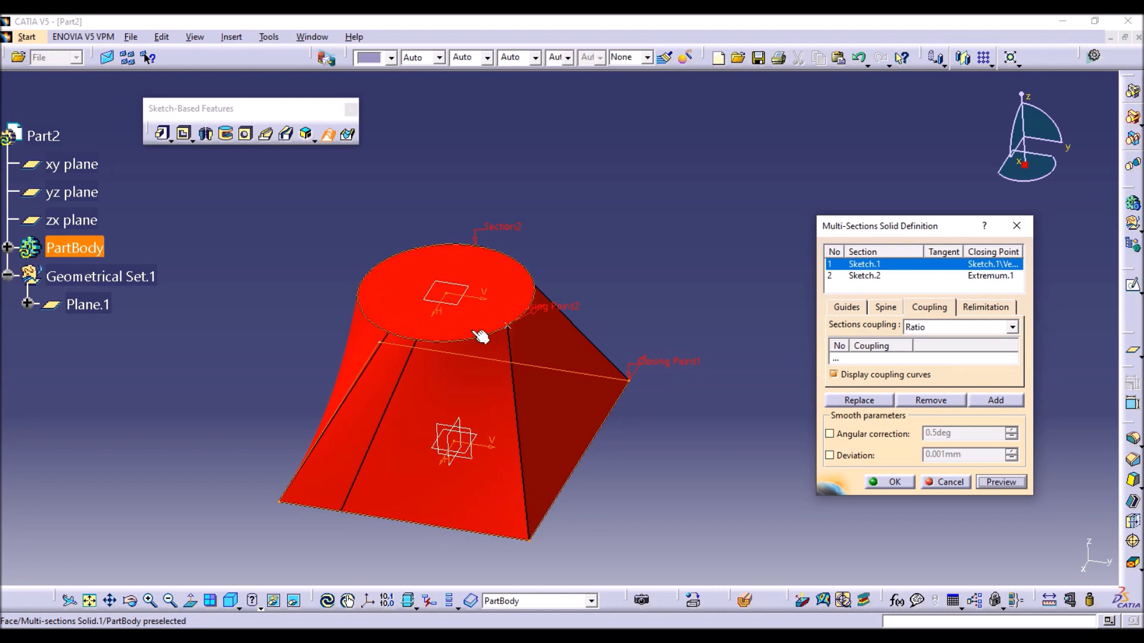
{"action": "left_click", "coordinate": [933, 482]}
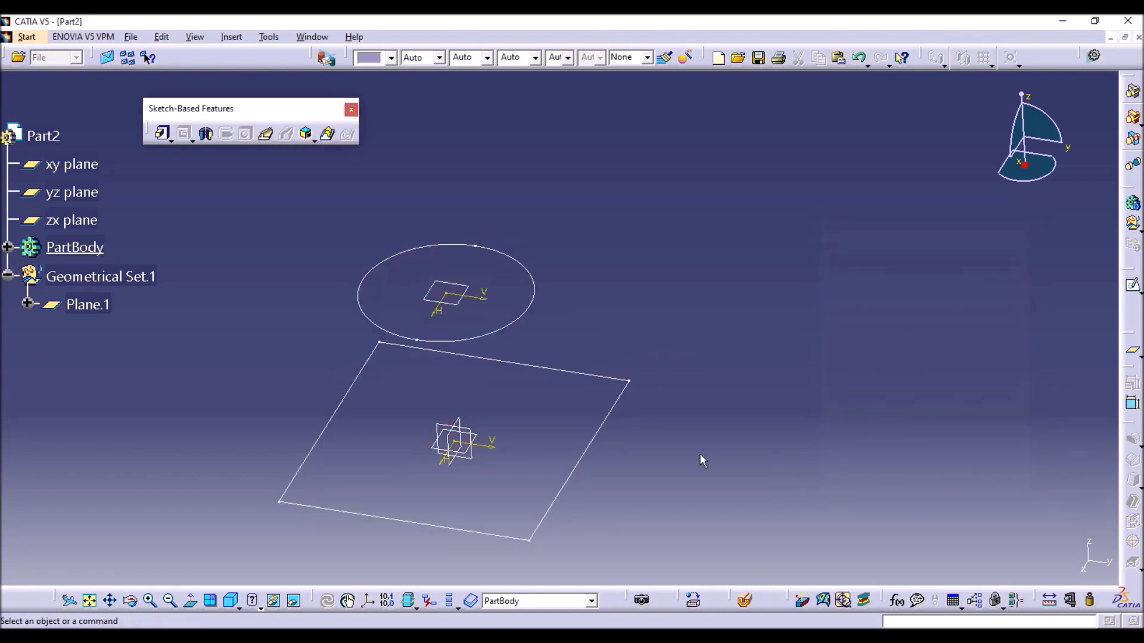
Reopen the circle's sketch and add an infinite line at 45 degrees through the sketch origin.
{"action": "left_click", "coordinate": [533, 297]}
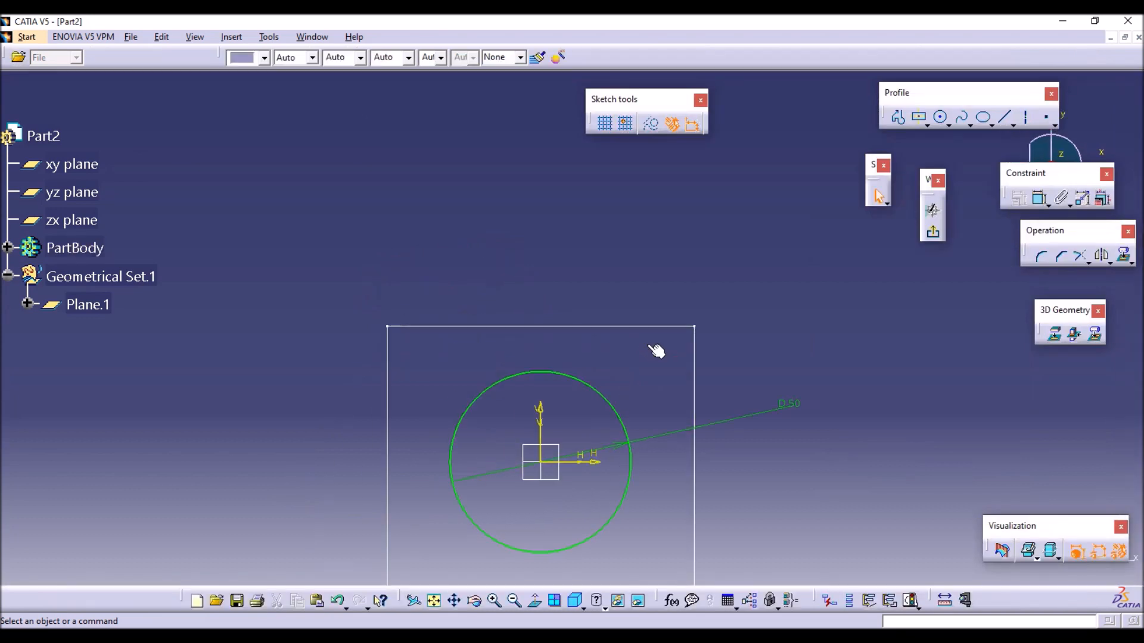
{"action": "middle_click_drag", "start_coordinate": [651, 214], "coordinate": [581, 215]}
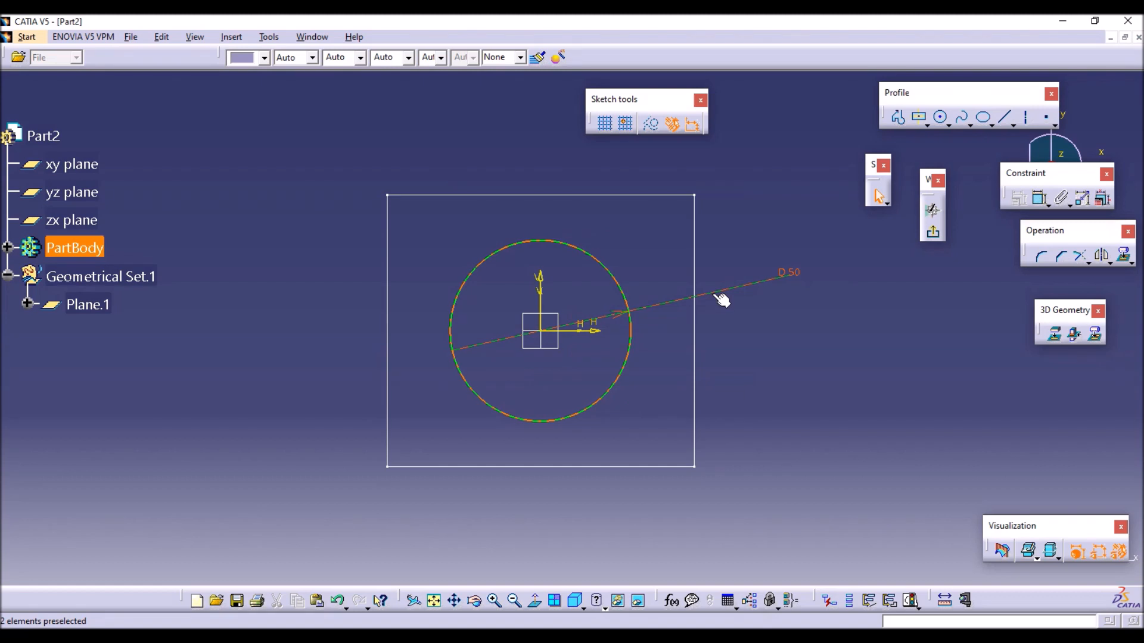
{"action": "left_click", "coordinate": [1015, 124]}
{"action": "left_click", "coordinate": [1063, 145]}
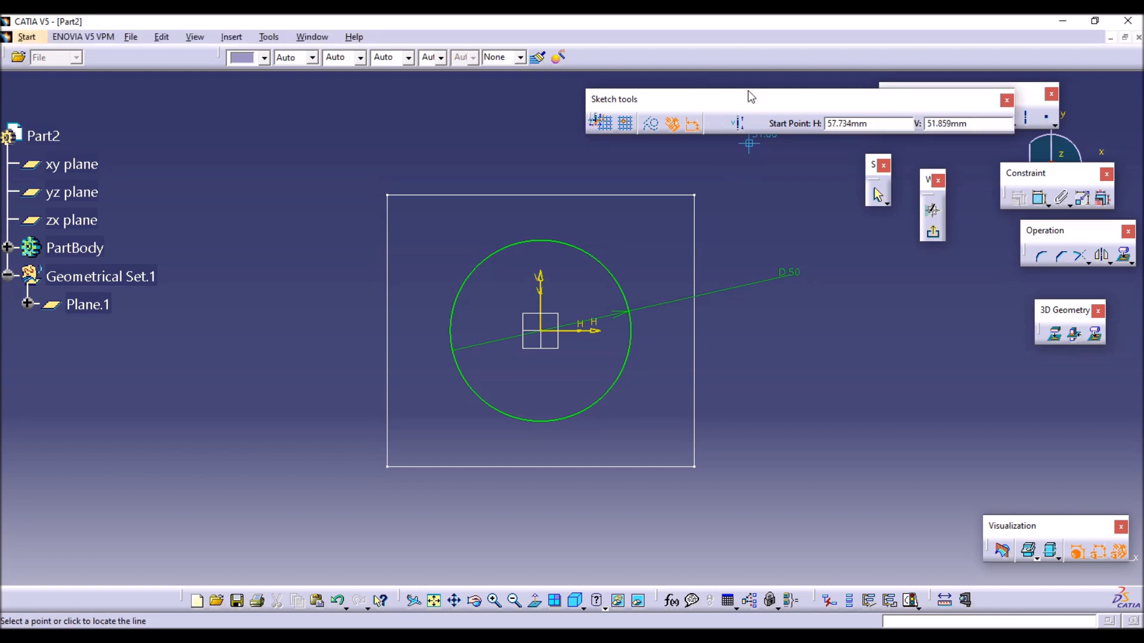
{"action": "left_click_drag", "start_coordinate": [749, 98], "coordinate": [605, 130]}
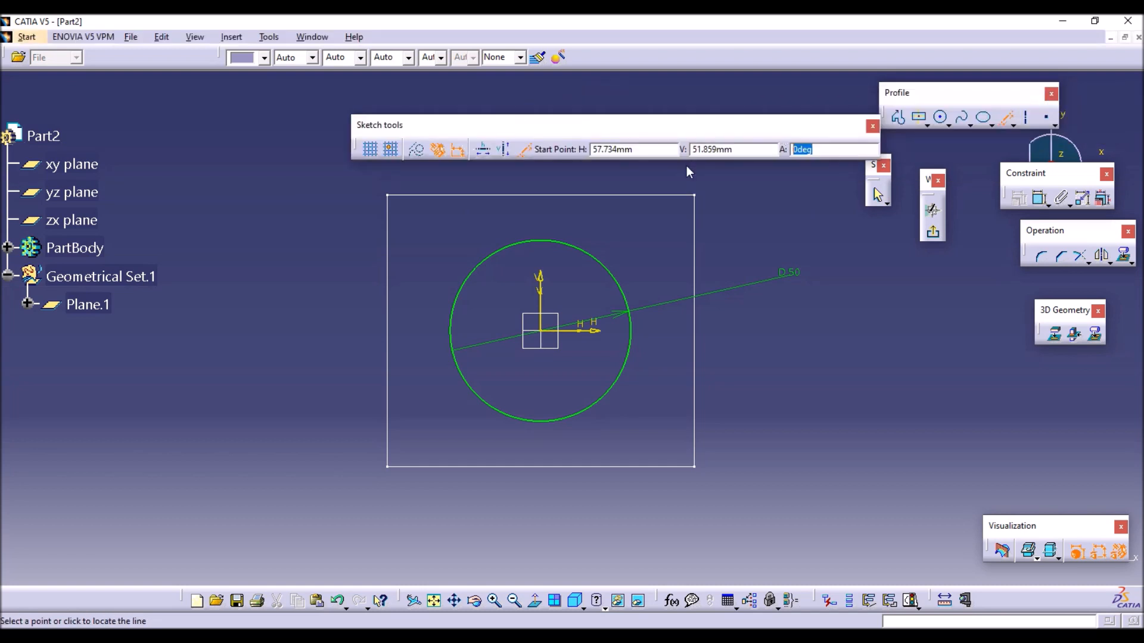
{"action": "key", "text": "Delete"}
{"action": "key", "text": "Delete"}
{"action": "key", "text": "Delete"}
{"action": "key", "text": "Delete"}
{"action": "type", "text": "45"}
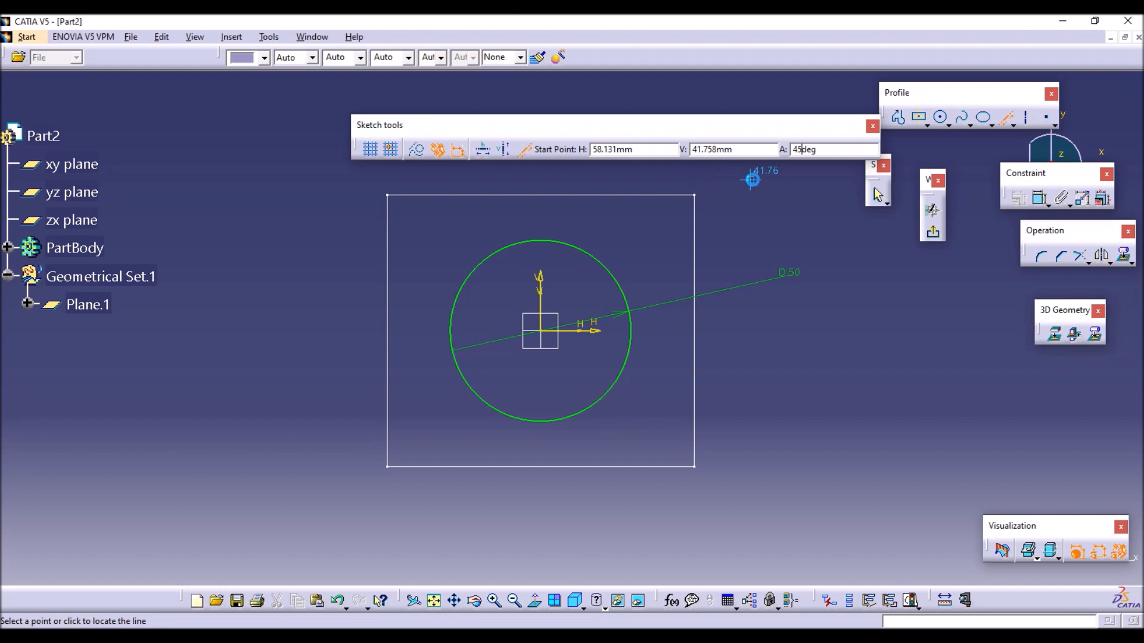
{"action": "left_click", "coordinate": [590, 322]}
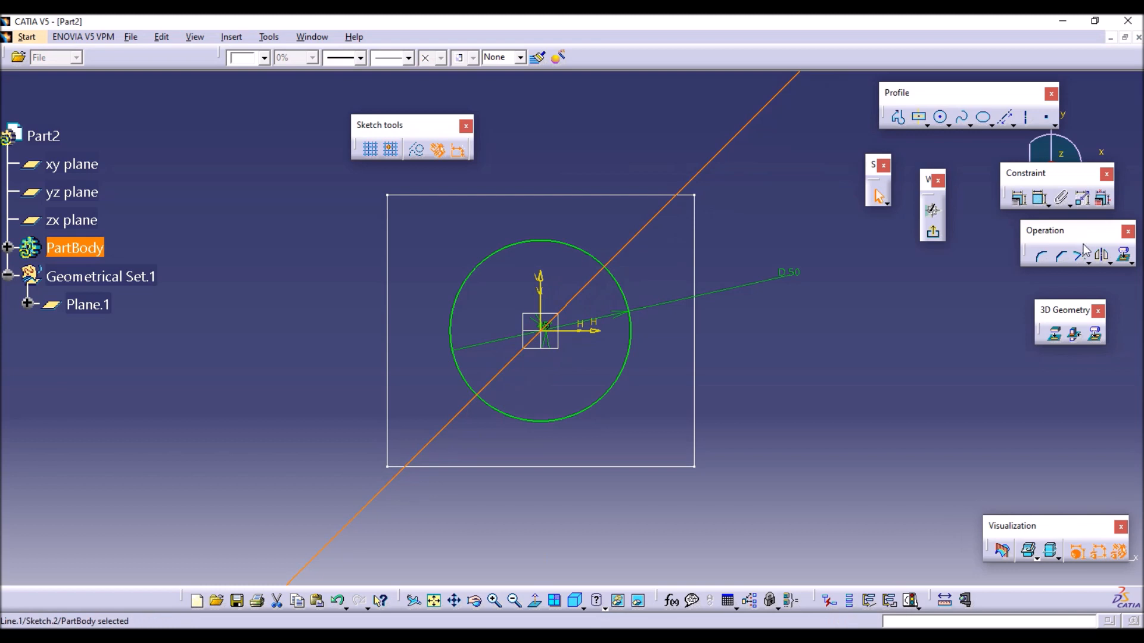
Add a second infinite line at 135 degrees through the origin and convert both lines to construction geometry.
{"action": "left_click", "coordinate": [1004, 119]}
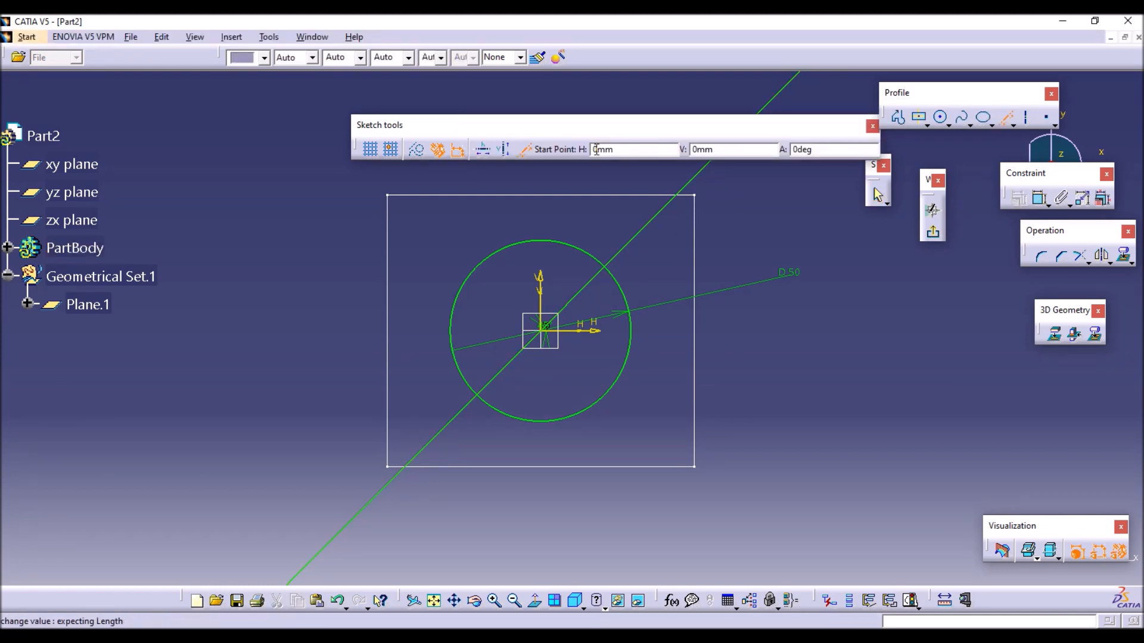
{"action": "left_click", "coordinate": [827, 150]}
{"action": "type", "text": "135"}
{"action": "key", "text": "Return"}
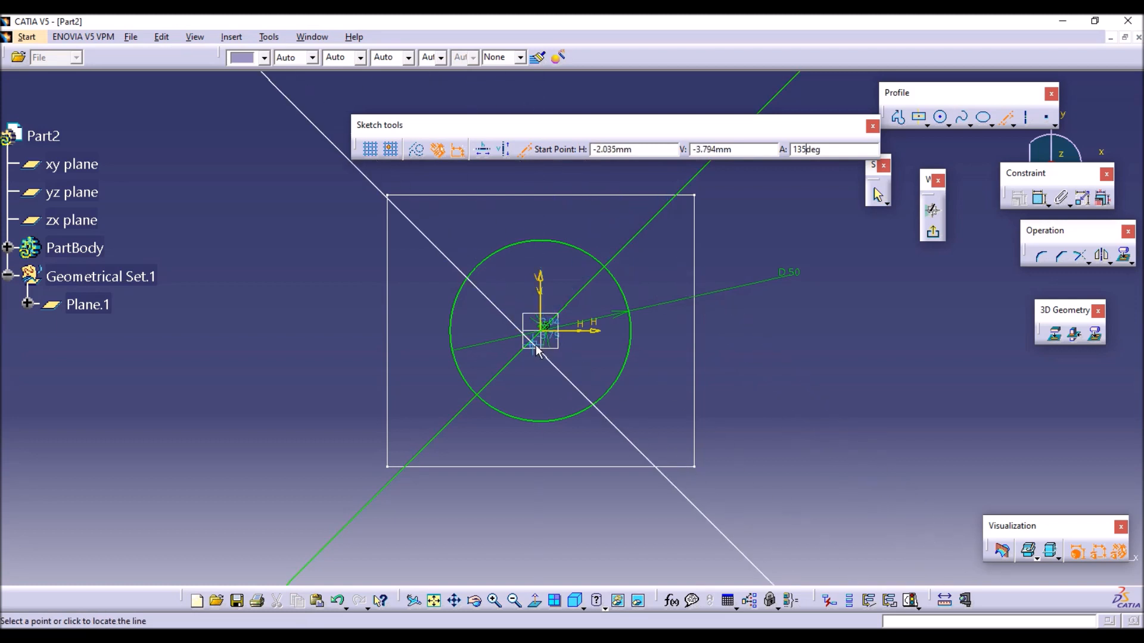
{"action": "left_click", "coordinate": [542, 331]}
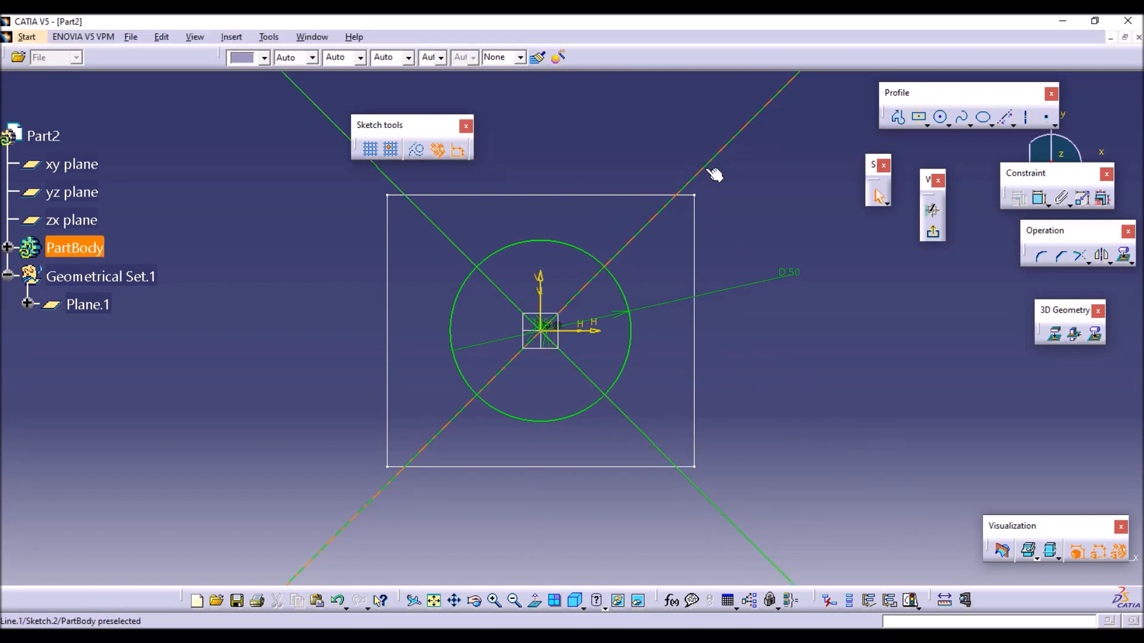
{"action": "left_click", "coordinate": [417, 150]}
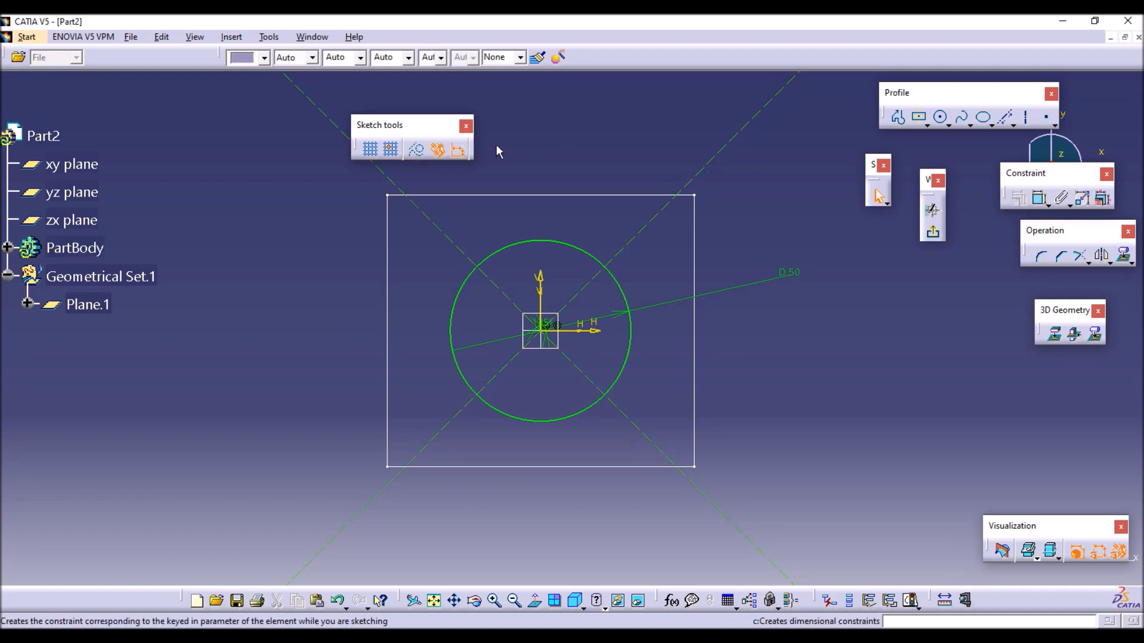
Break the circle into four arcs where the construction lines cross it, using Quick Trim's break option without removing segments, and exit the sketch.
{"action": "left_click", "coordinate": [1087, 262]}
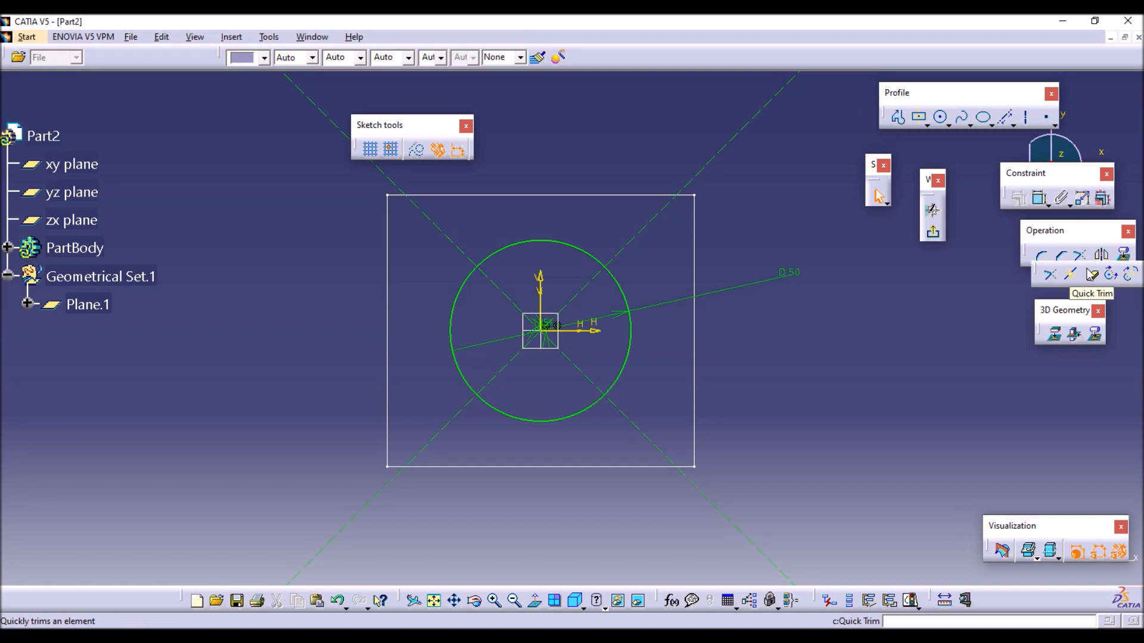
{"action": "left_click", "coordinate": [1092, 274]}
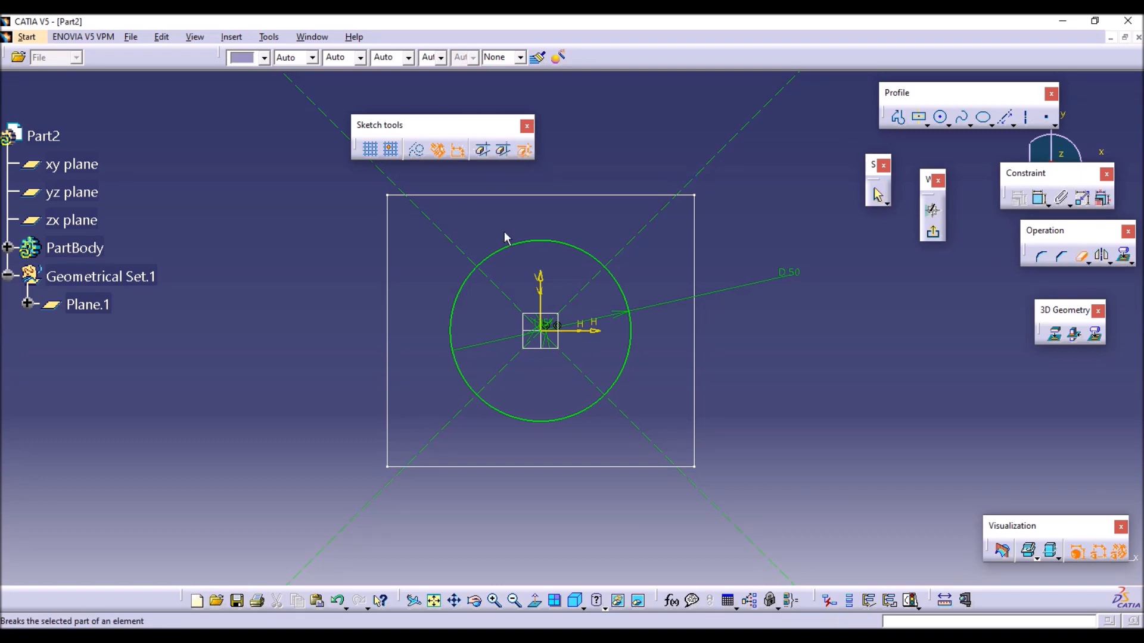
{"action": "left_click", "coordinate": [536, 243]}
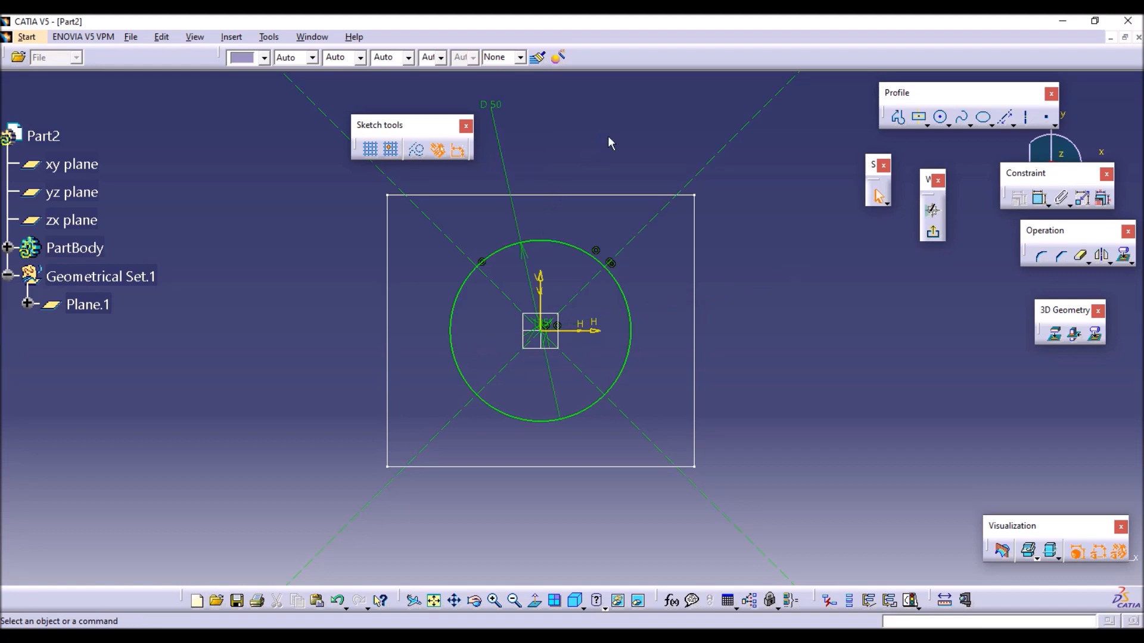
{"action": "left_click", "coordinate": [1082, 257]}
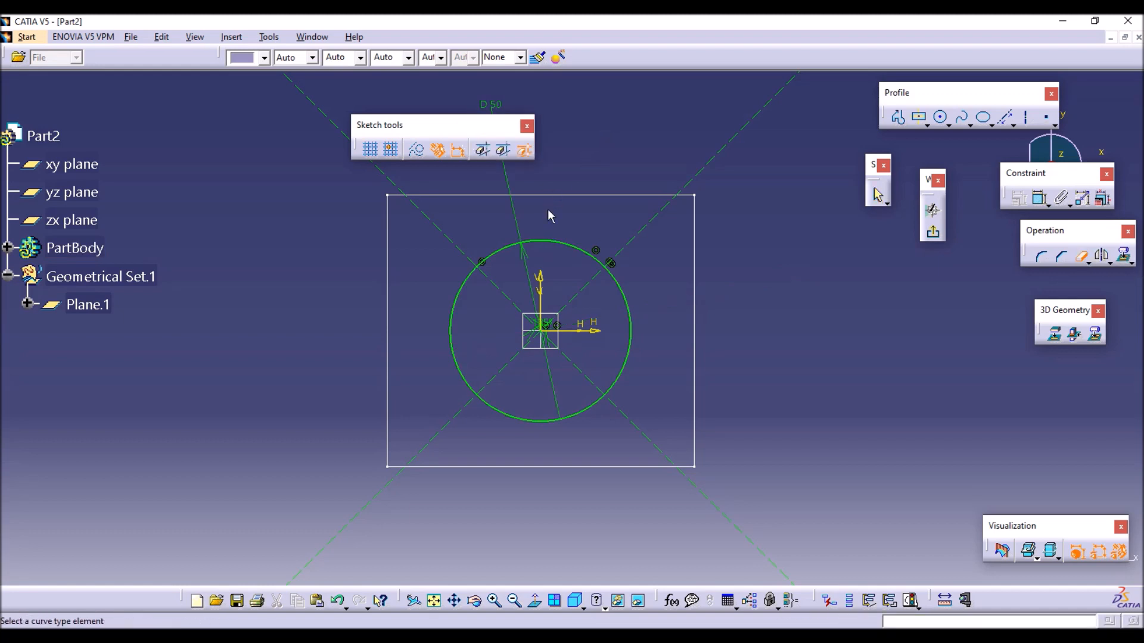
{"action": "left_click", "coordinate": [544, 426]}
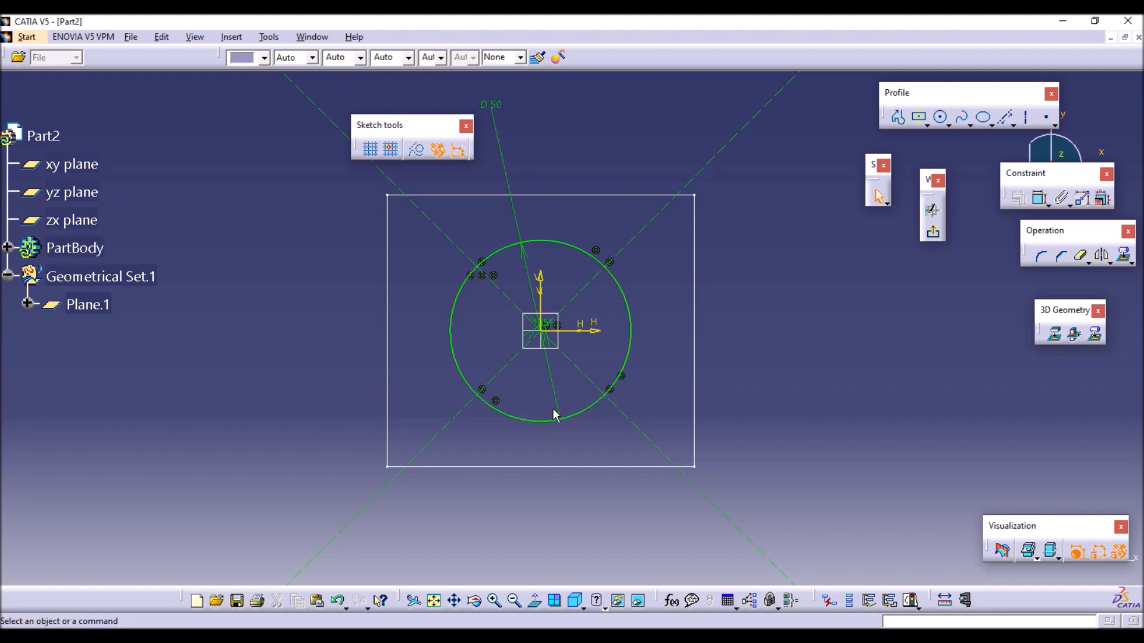
{"action": "left_click", "coordinate": [583, 412]}
{"action": "left_click", "coordinate": [627, 346]}
{"action": "left_click", "coordinate": [551, 243]}
{"action": "left_click", "coordinate": [457, 295]}
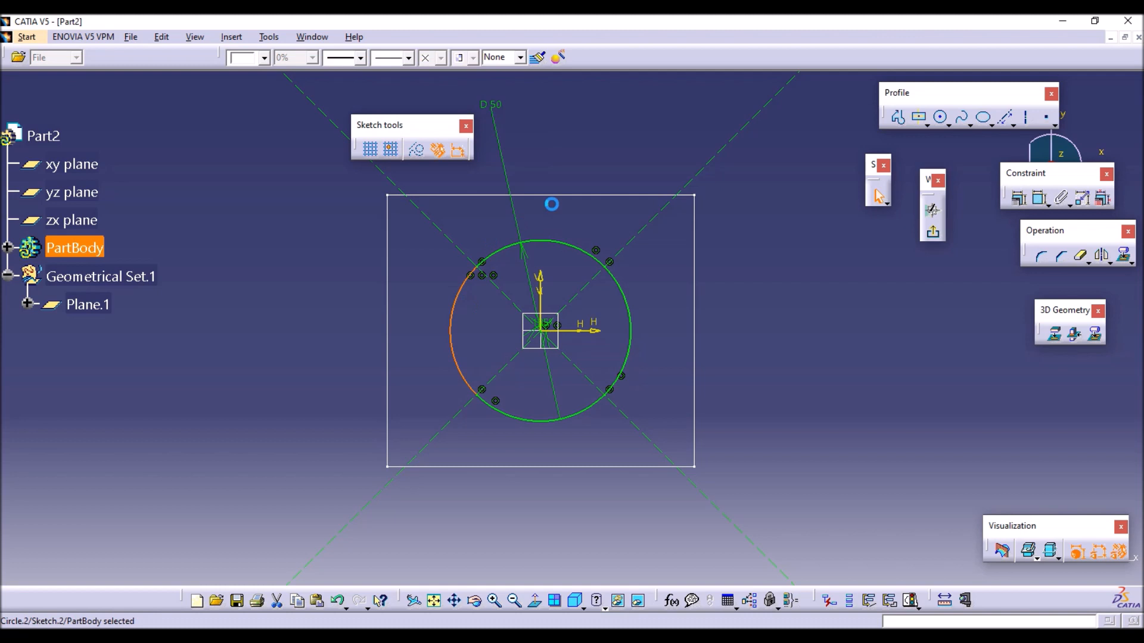
{"action": "left_click", "coordinate": [560, 226]}
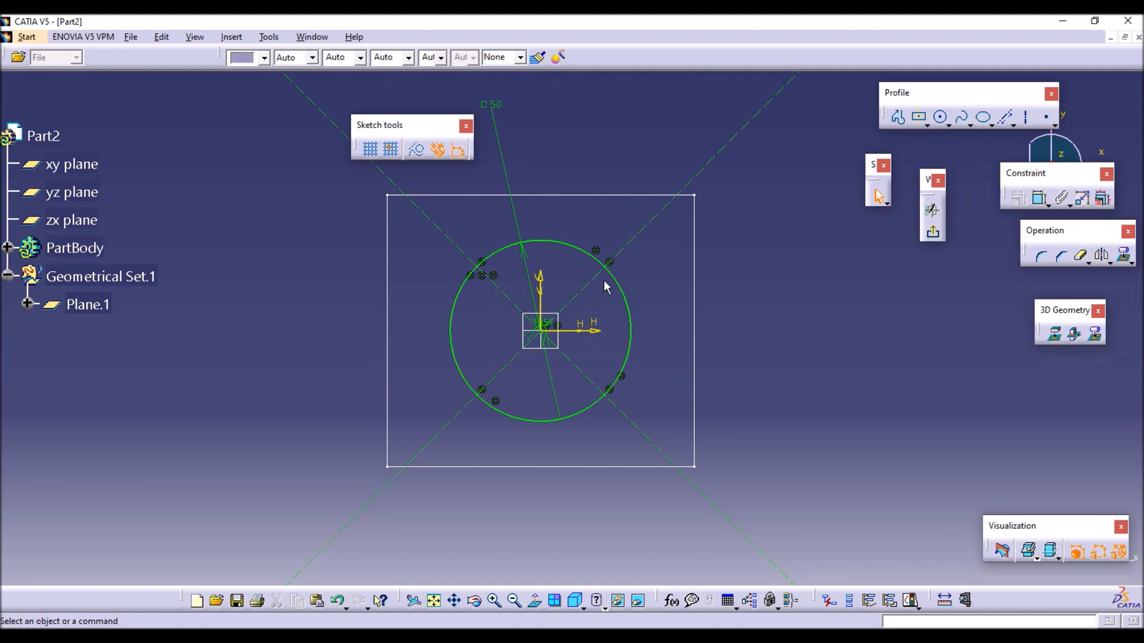
{"action": "left_click", "coordinate": [934, 235]}
Start a Multi-sections Solid with the rectangle as first section and the divided circle as second.
{"action": "middle_click_drag", "start_coordinate": [751, 324], "coordinate": [688, 247]}
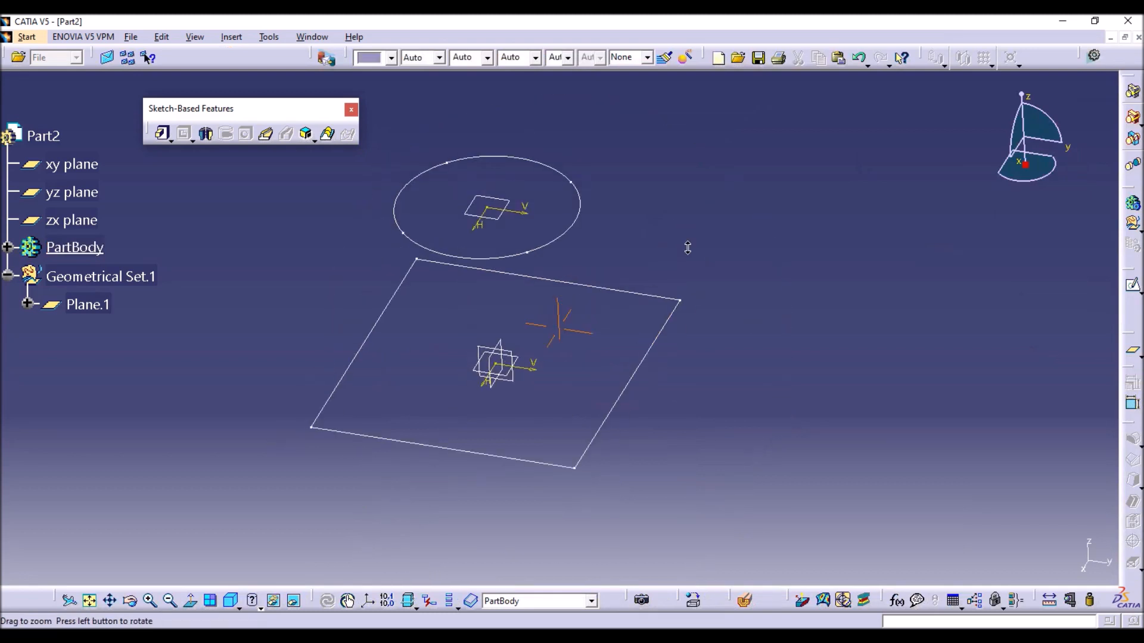
{"action": "left_click", "coordinate": [329, 136]}
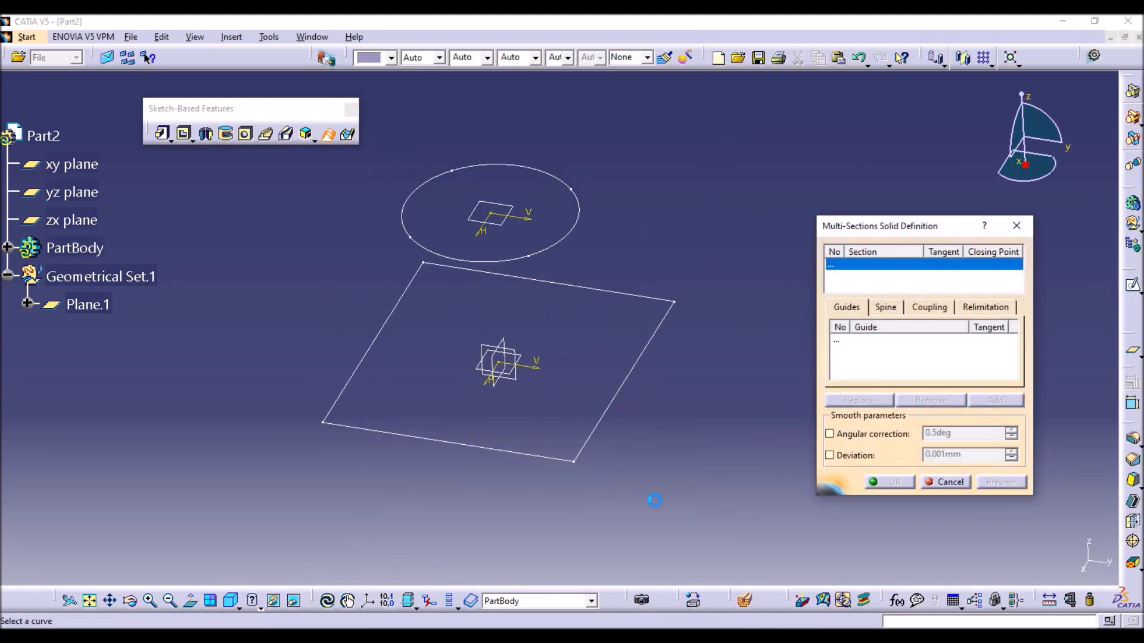
{"action": "left_click", "coordinate": [614, 419]}
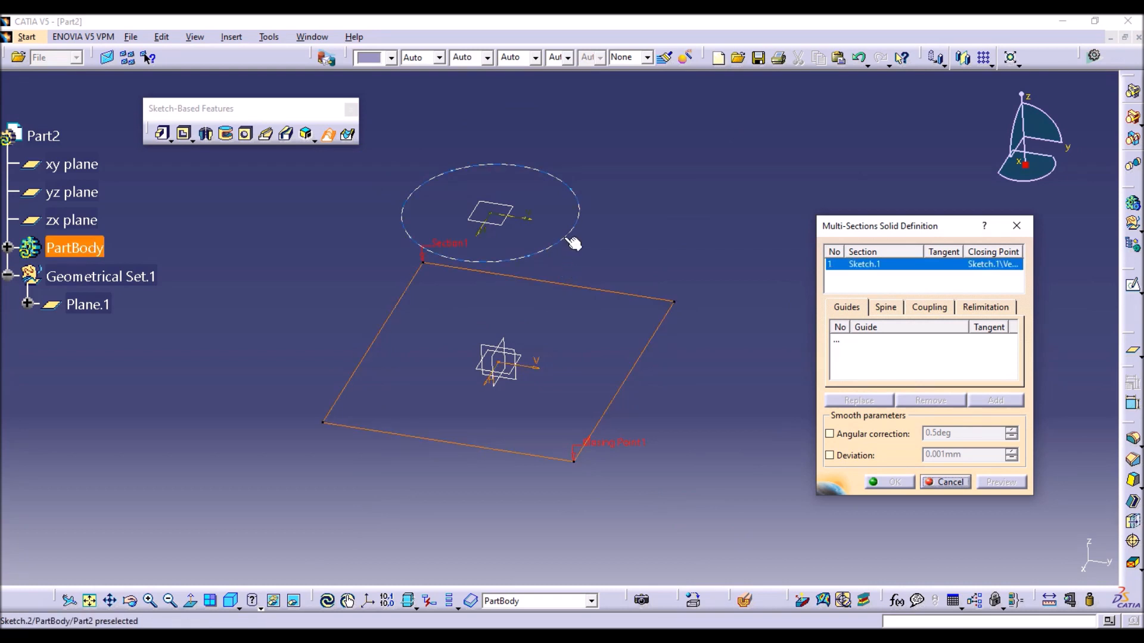
{"action": "left_click", "coordinate": [566, 239]}
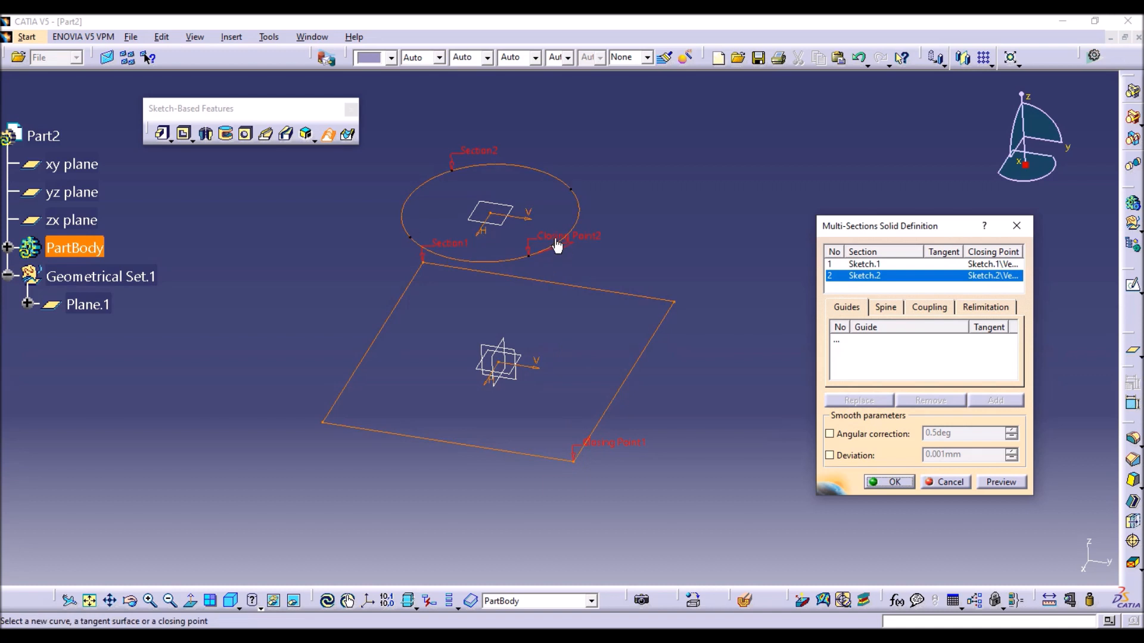
Set the sections coupling to Ratio for the rectangle and divided circle, and preview the solid.
{"action": "left_click", "coordinate": [917, 307]}
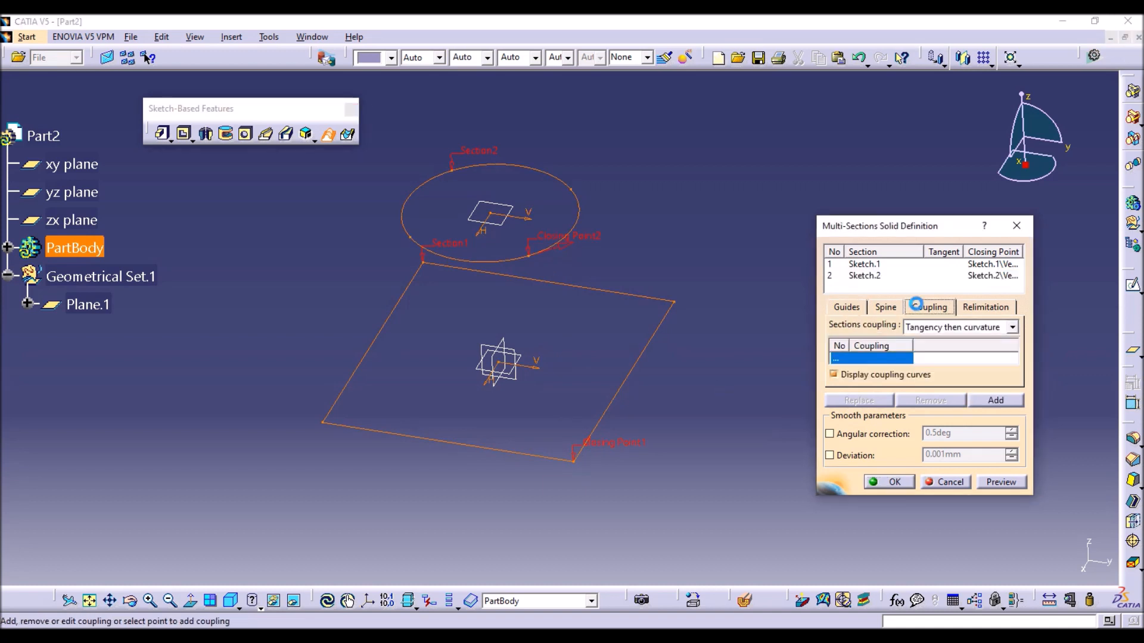
{"action": "left_click", "coordinate": [928, 329]}
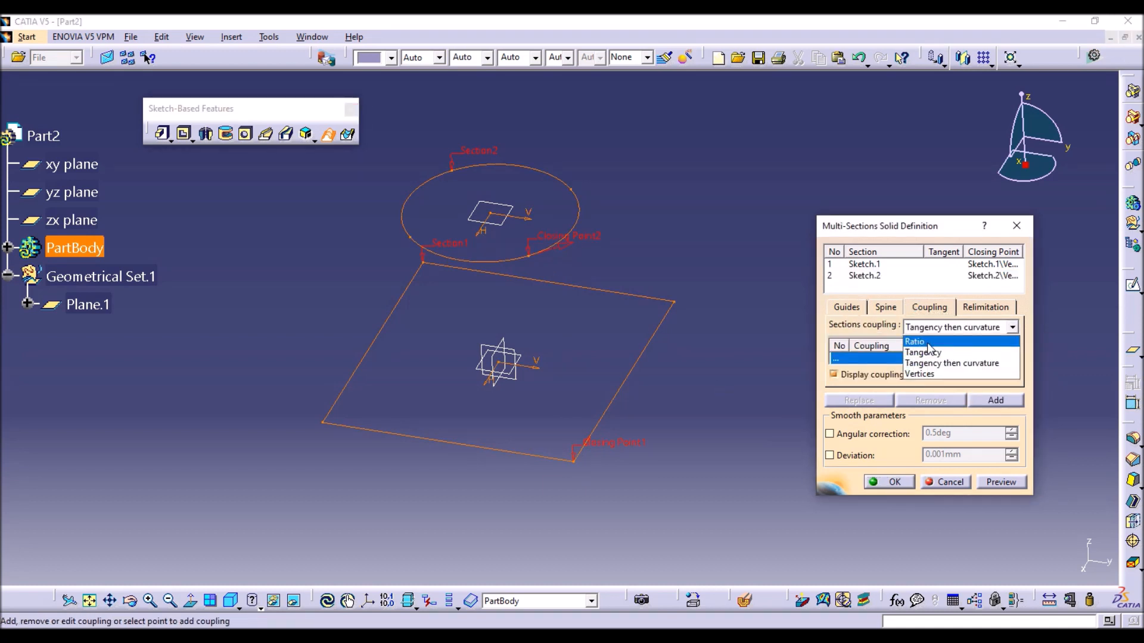
{"action": "left_click", "coordinate": [921, 342]}
{"action": "left_click", "coordinate": [998, 481]}
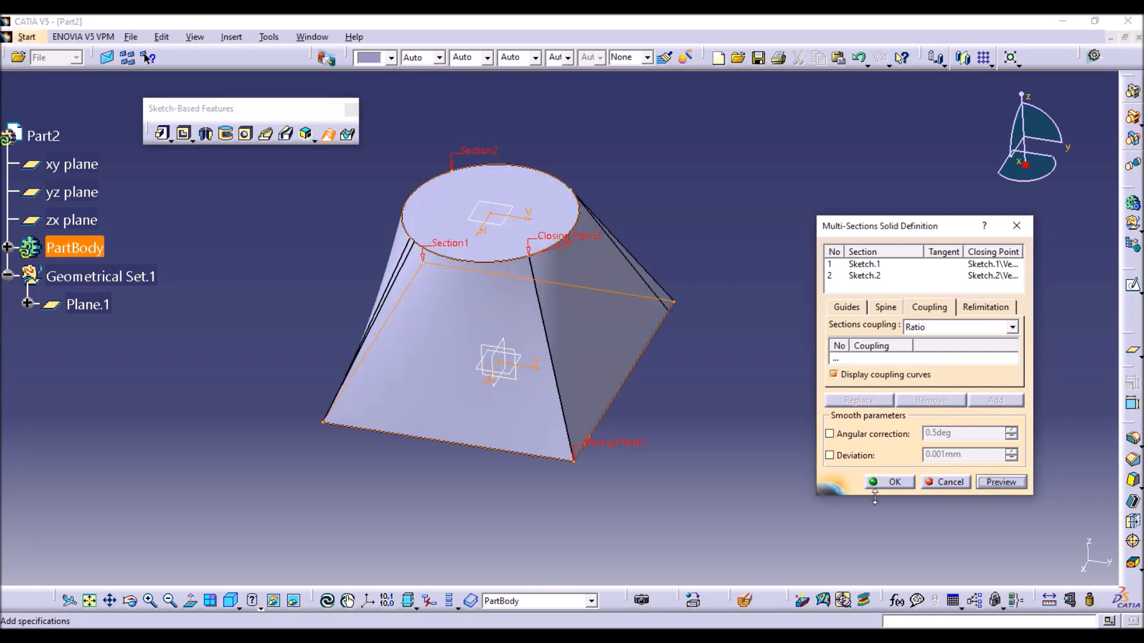
Accept the ratio-coupled multi-sections solid and examine its faces from several angles.
{"action": "left_click", "coordinate": [888, 482]}
{"action": "middle_click_drag", "start_coordinate": [734, 445], "coordinate": [777, 436]}
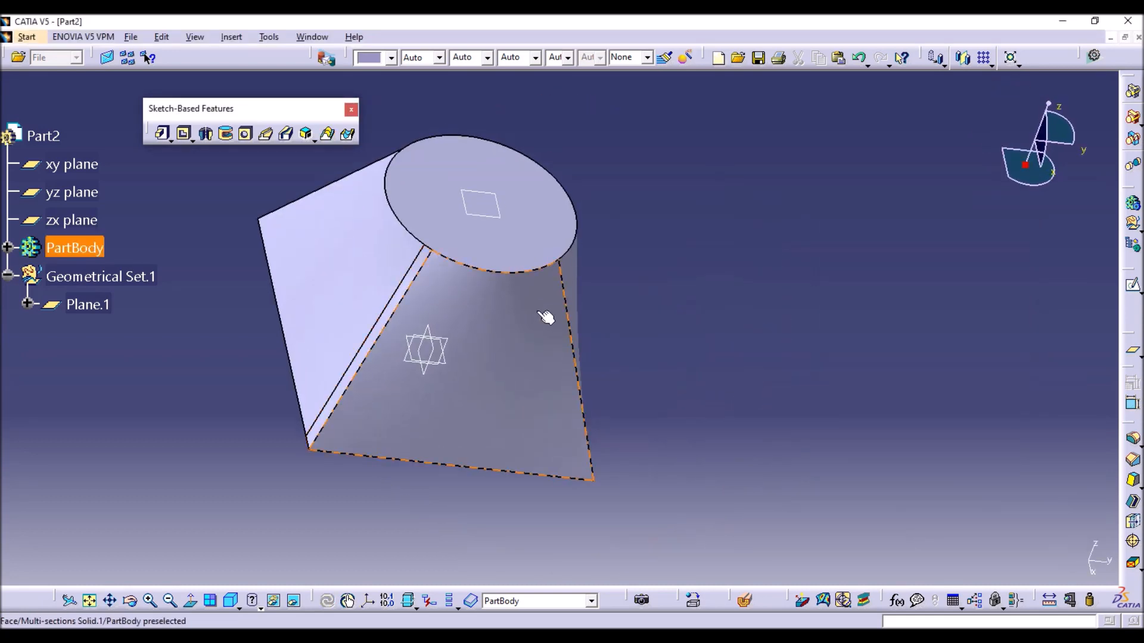
{"action": "middle_click_drag", "start_coordinate": [563, 286], "coordinate": [658, 321]}
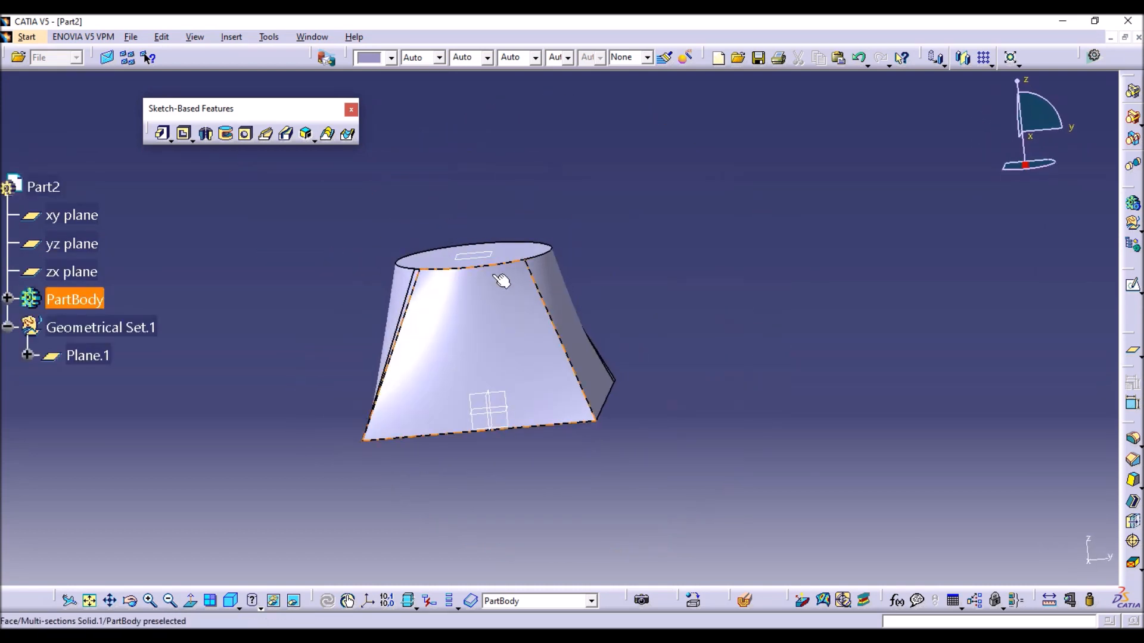
{"action": "middle_click_drag", "start_coordinate": [556, 222], "coordinate": [651, 357]}
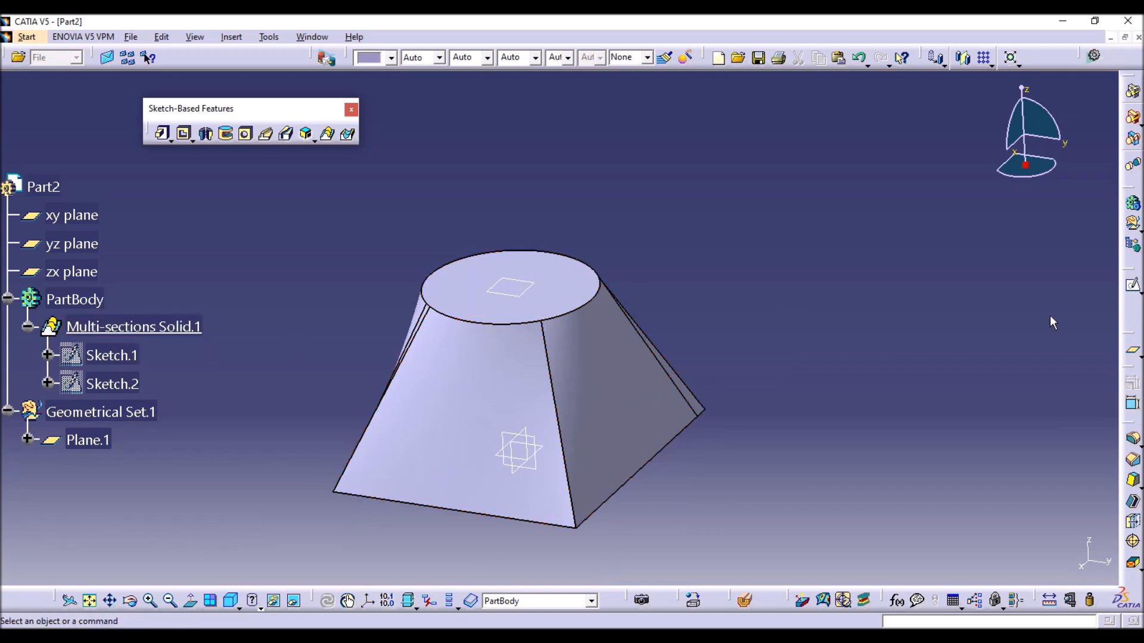
Delete the multi-sections solid while keeping its parent section sketches.
{"action": "left_click", "coordinate": [169, 329]}
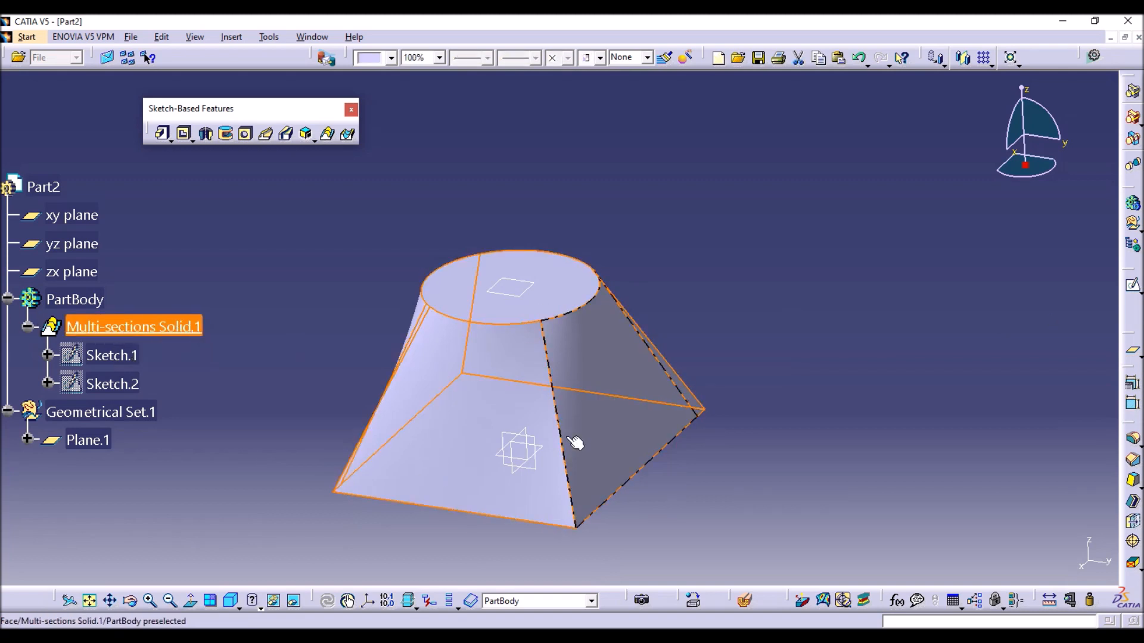
{"action": "key", "text": "Delete"}
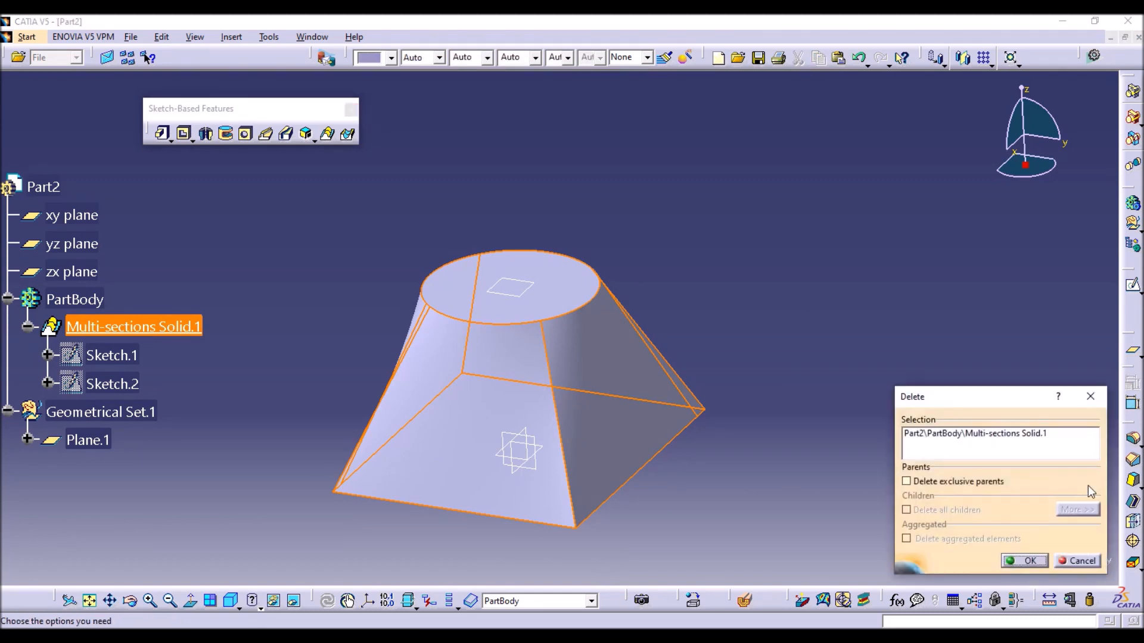
{"action": "key", "text": "Return"}
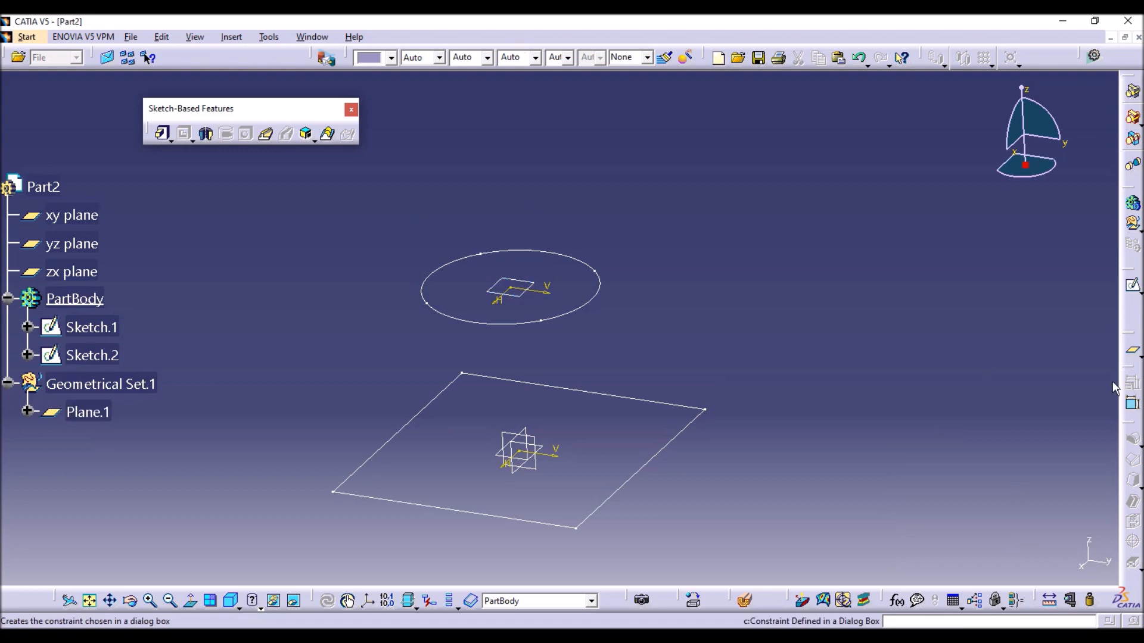
Create a reference plane offset 80 mm from the circle's plane, on the side away from the base rectangle.
{"action": "left_click", "coordinate": [1132, 350]}
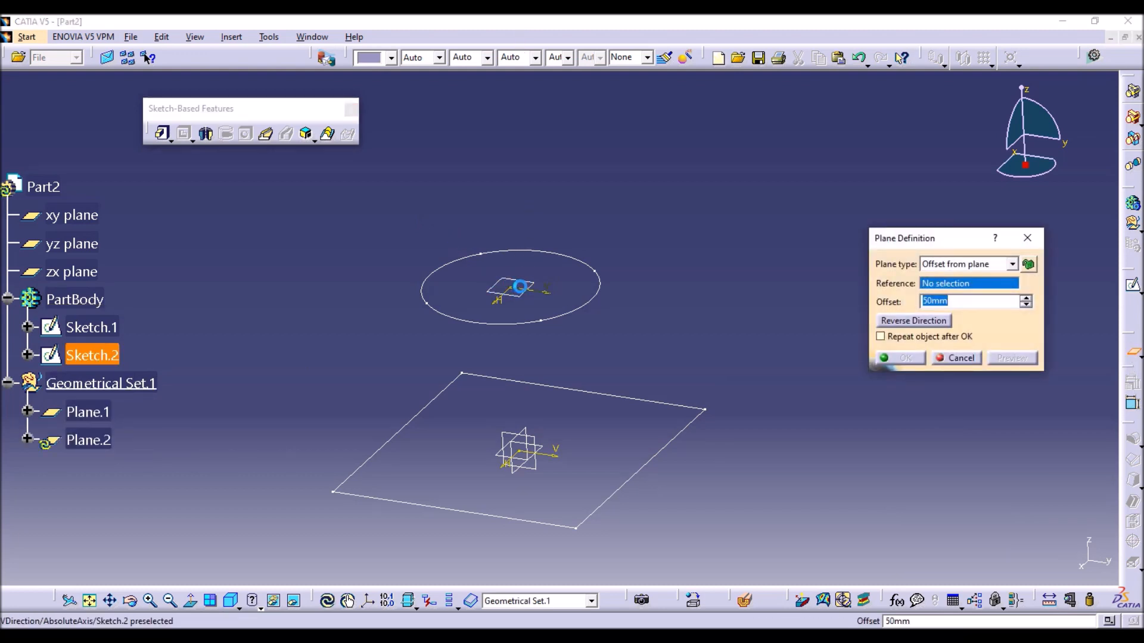
{"action": "left_click", "coordinate": [511, 290]}
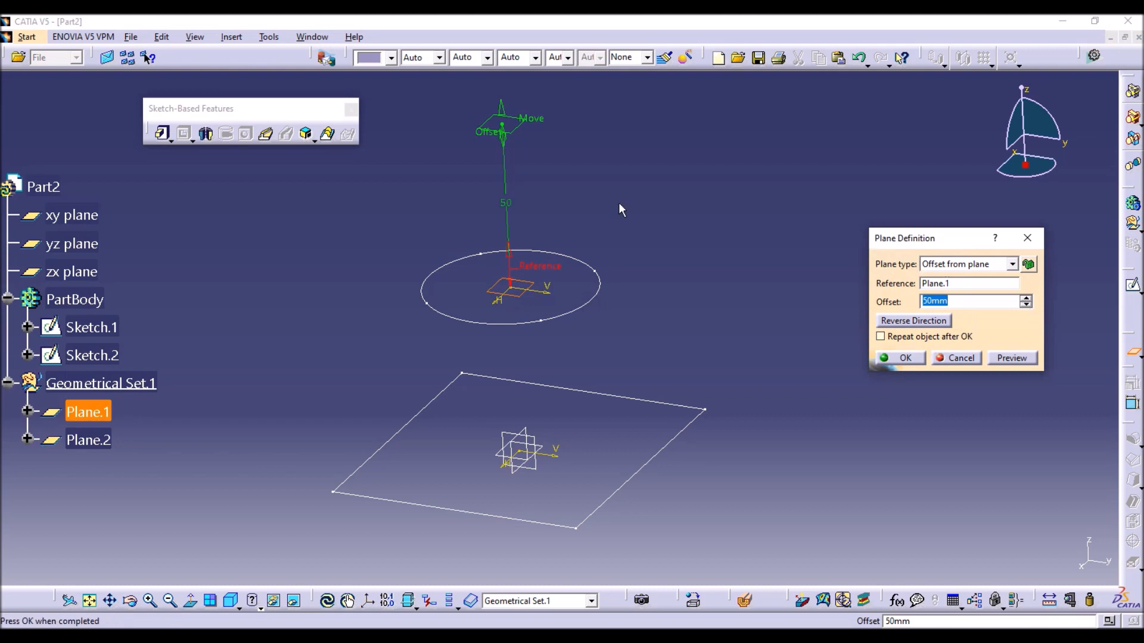
{"action": "type", "text": "80"}
{"action": "left_click", "coordinate": [916, 359]}
Sketch a rectangle centred on the origin on the new plane, slightly larger than the base rectangle, and exit the sketch.
{"action": "middle_click_drag", "start_coordinate": [761, 295], "coordinate": [740, 374]}
{"action": "left_click", "coordinate": [540, 174]}
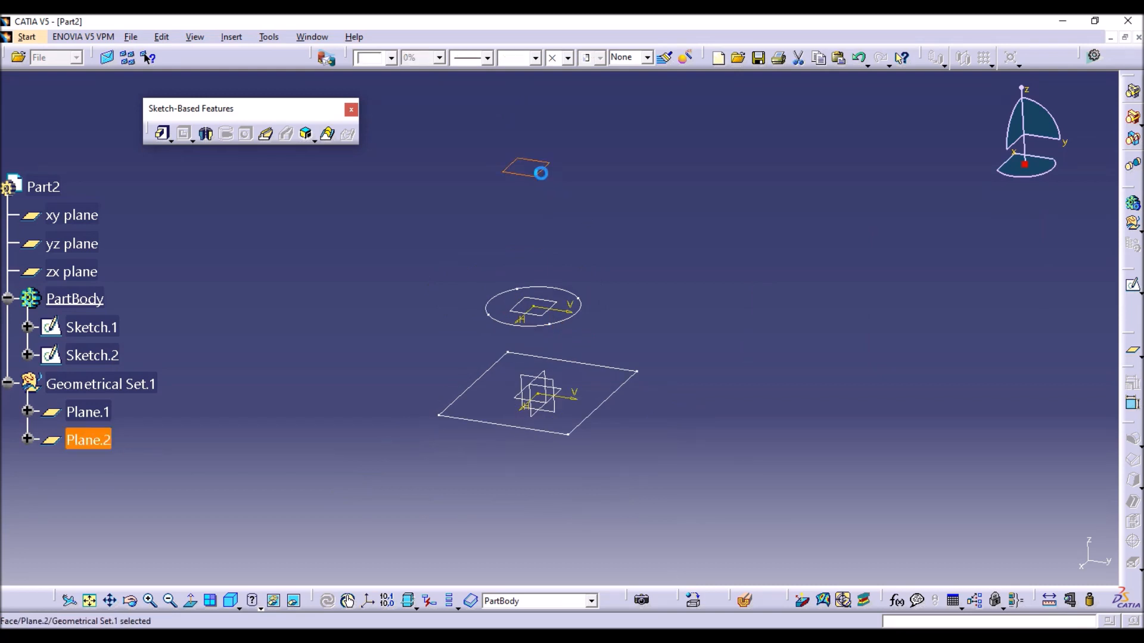
{"action": "left_click", "coordinate": [1133, 288]}
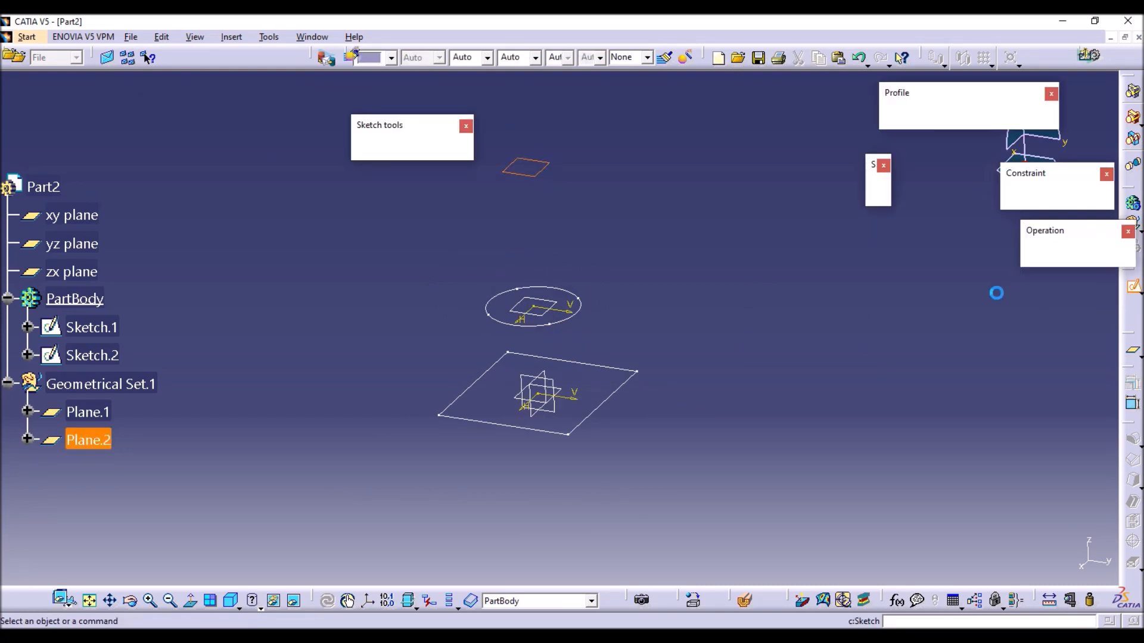
{"action": "left_click", "coordinate": [920, 120]}
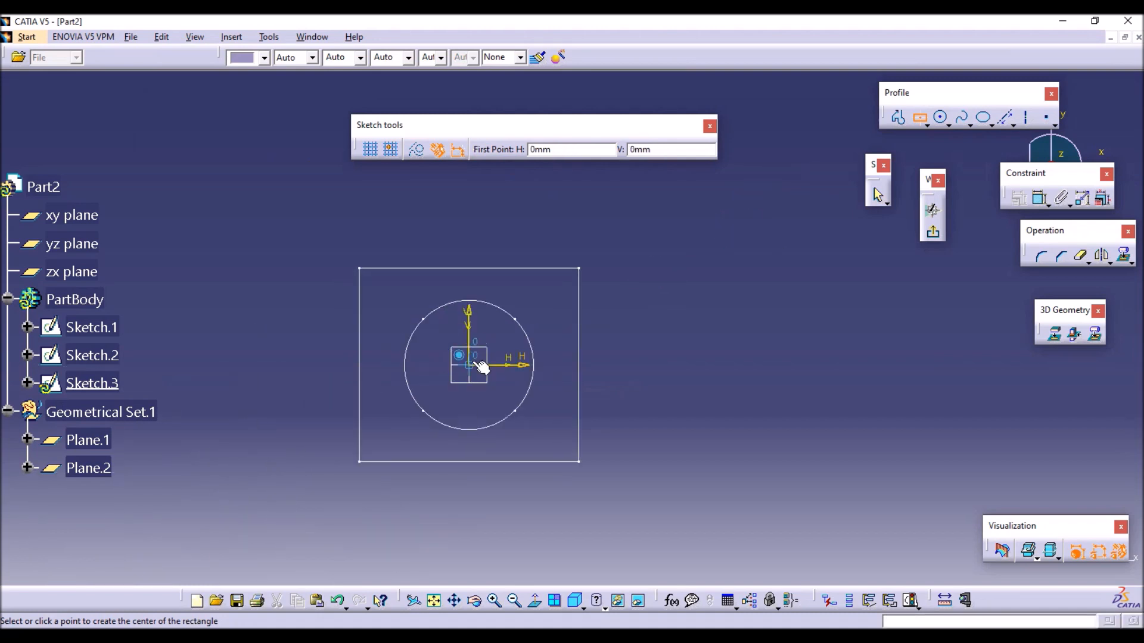
{"action": "left_click", "coordinate": [478, 364]}
{"action": "left_click", "coordinate": [600, 248]}
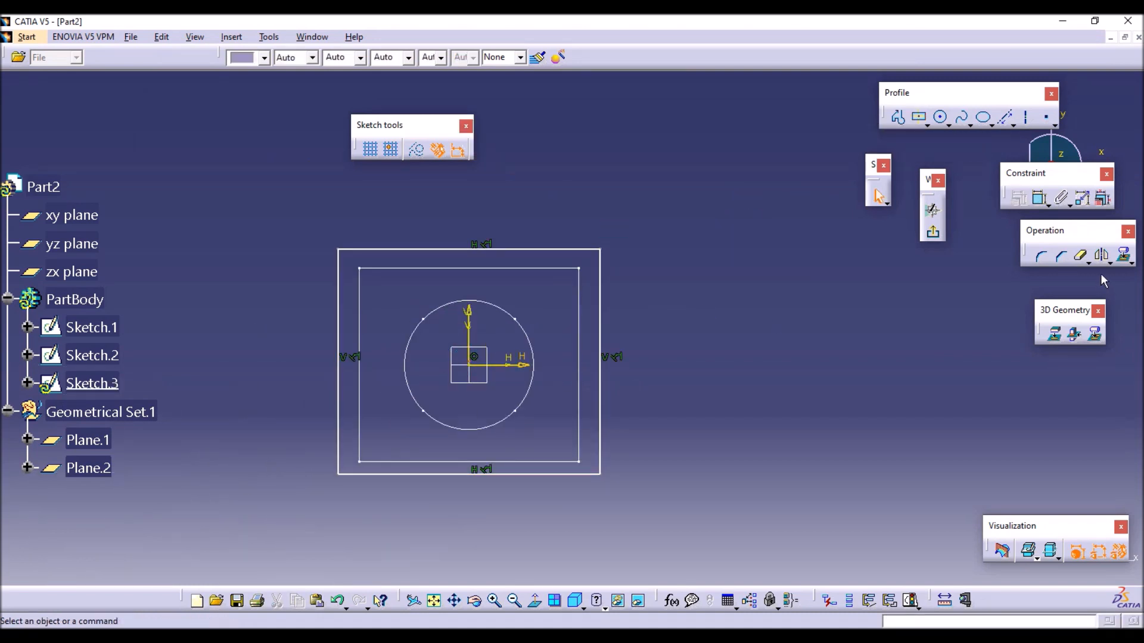
{"action": "left_click", "coordinate": [933, 232]}
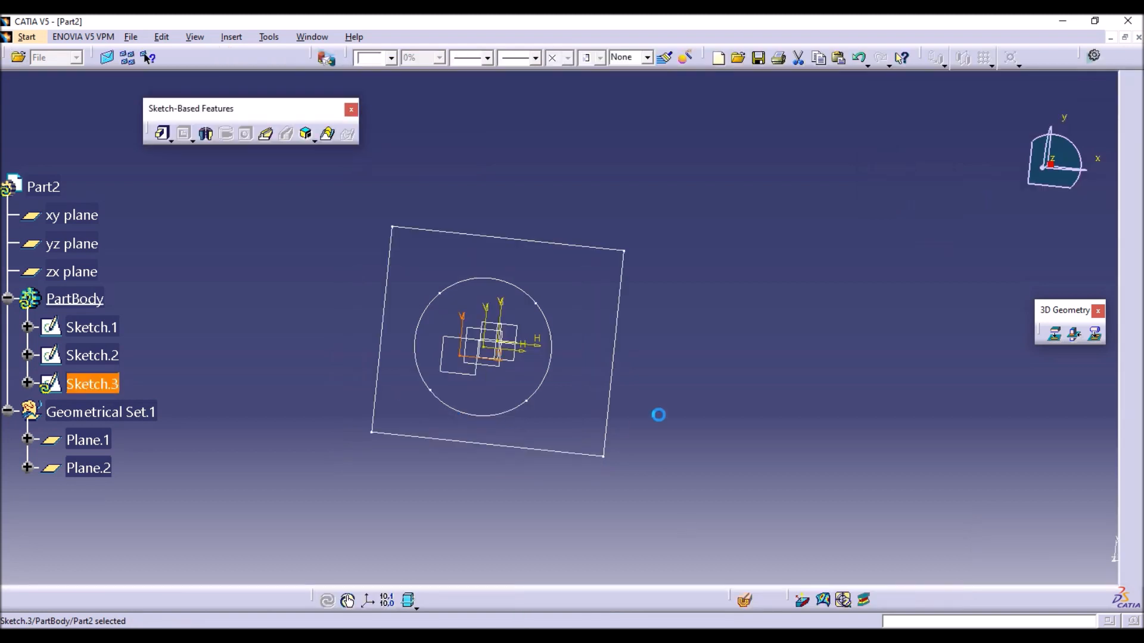
{"action": "left_click", "coordinate": [684, 398]}
{"action": "mouse_move", "coordinate": [685, 398]}
{"action": "middle_mouse_down"}
{"action": "mouse_move", "coordinate": [618, 233]}
{"action": "mouse_move", "coordinate": [510, 220]}
{"action": "middle_mouse_up"}
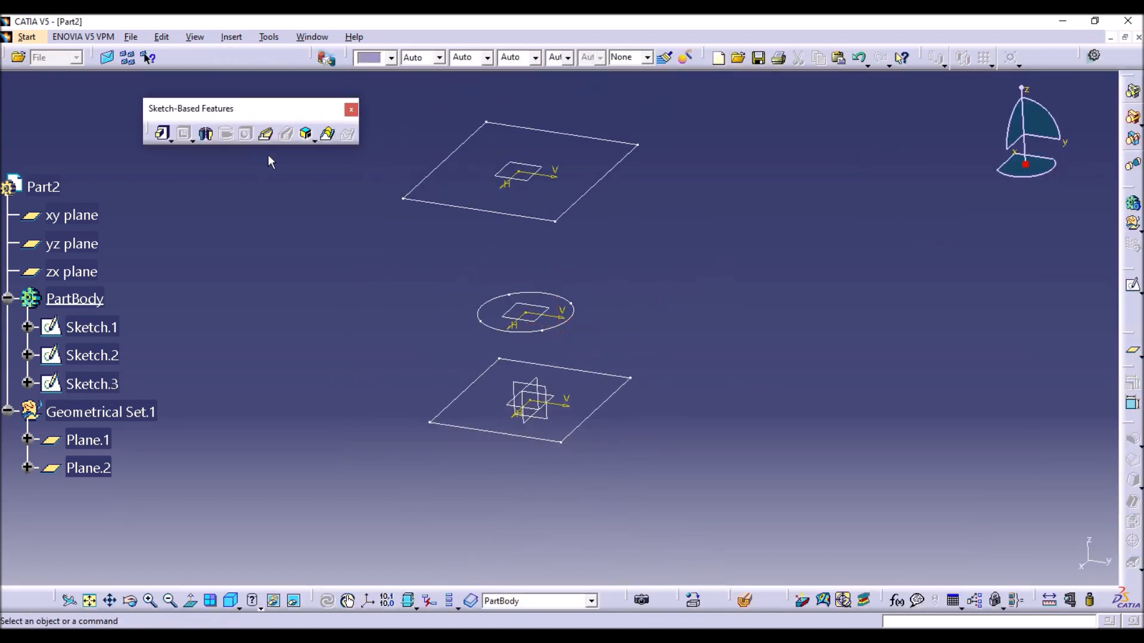
Start a Multi-sections Solid with the base rectangle, the divided circle and the upper rectangle as sections one to three.
{"action": "left_click", "coordinate": [329, 133]}
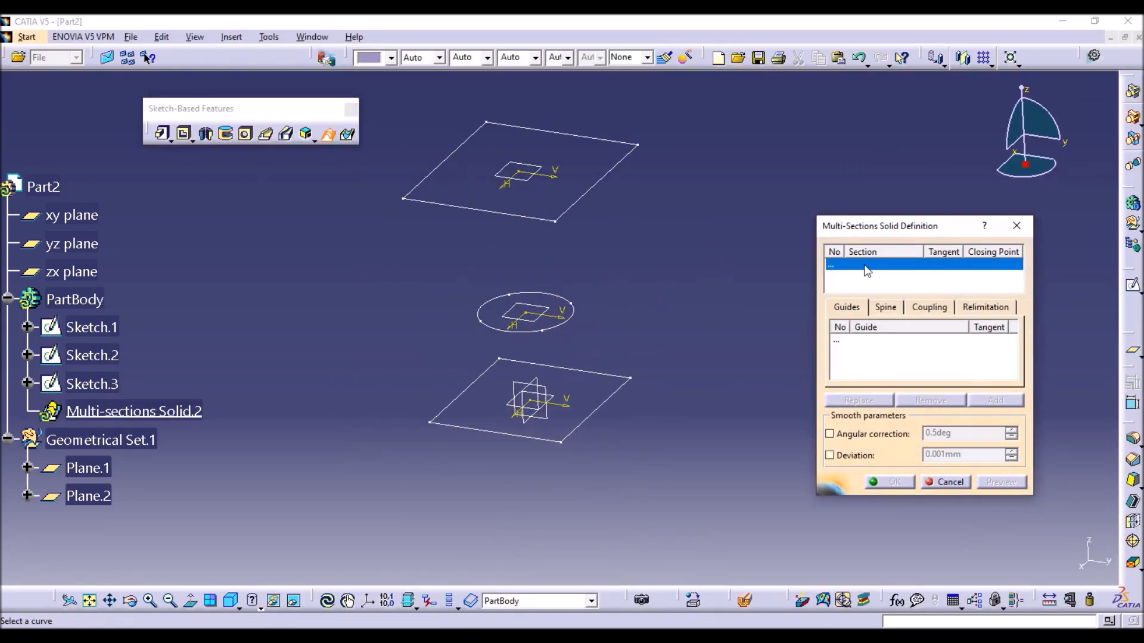
{"action": "left_click", "coordinate": [584, 432]}
{"action": "left_click", "coordinate": [572, 311]}
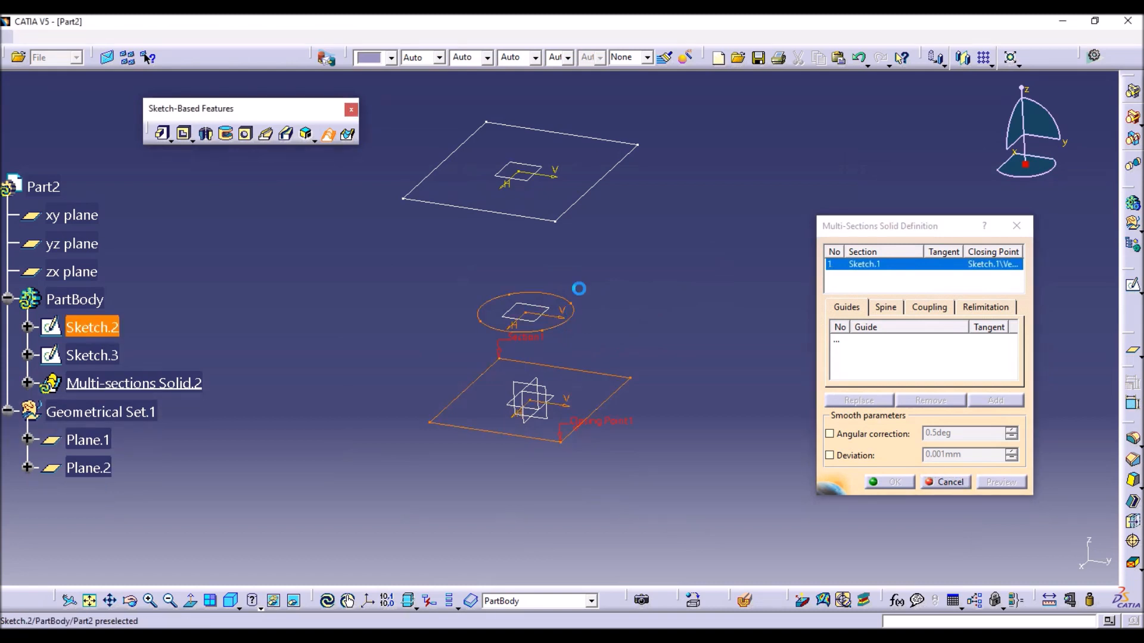
{"action": "left_click", "coordinate": [576, 214]}
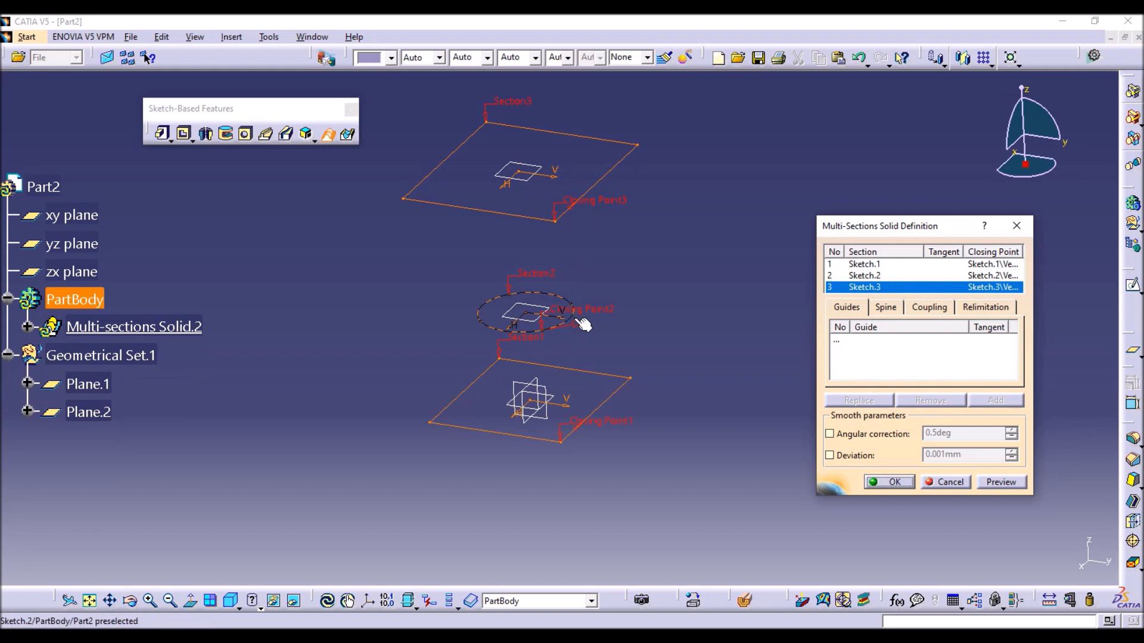
Set the three-section solid's coupling to Ratio, create it and examine its shape from several angles.
{"action": "left_click", "coordinate": [930, 308]}
{"action": "left_click", "coordinate": [920, 327]}
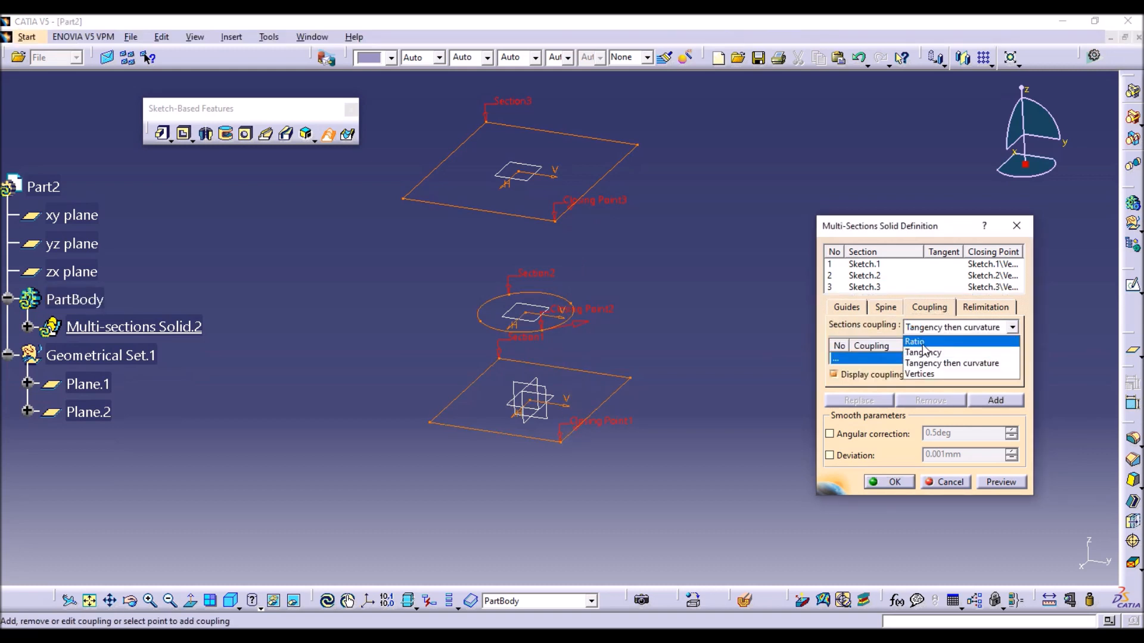
{"action": "left_click", "coordinate": [921, 342]}
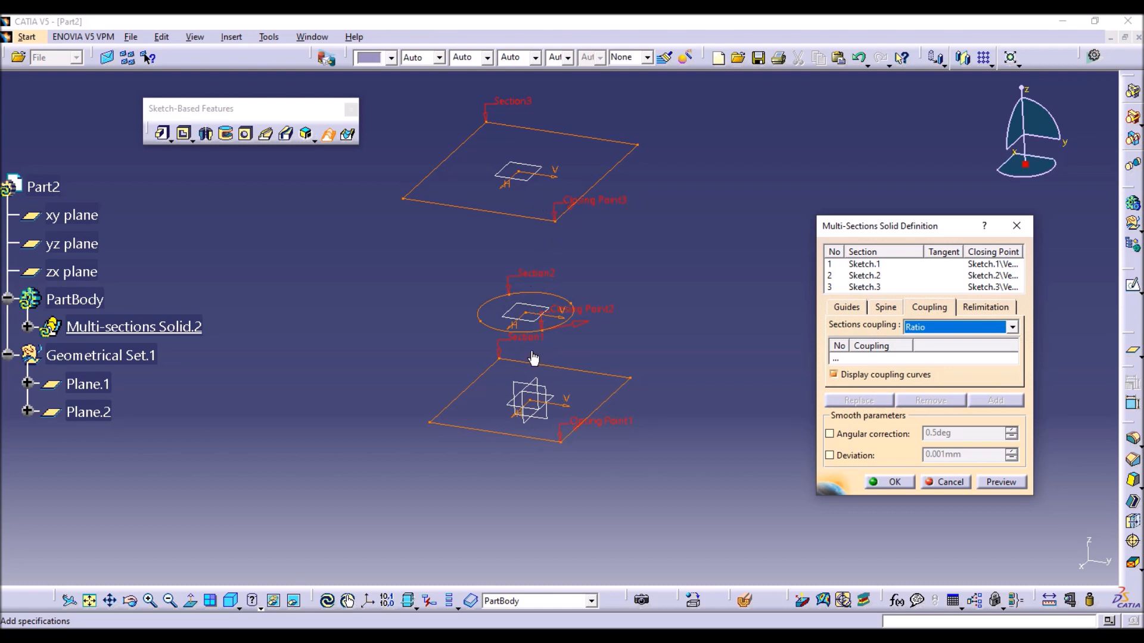
{"action": "left_click", "coordinate": [894, 483]}
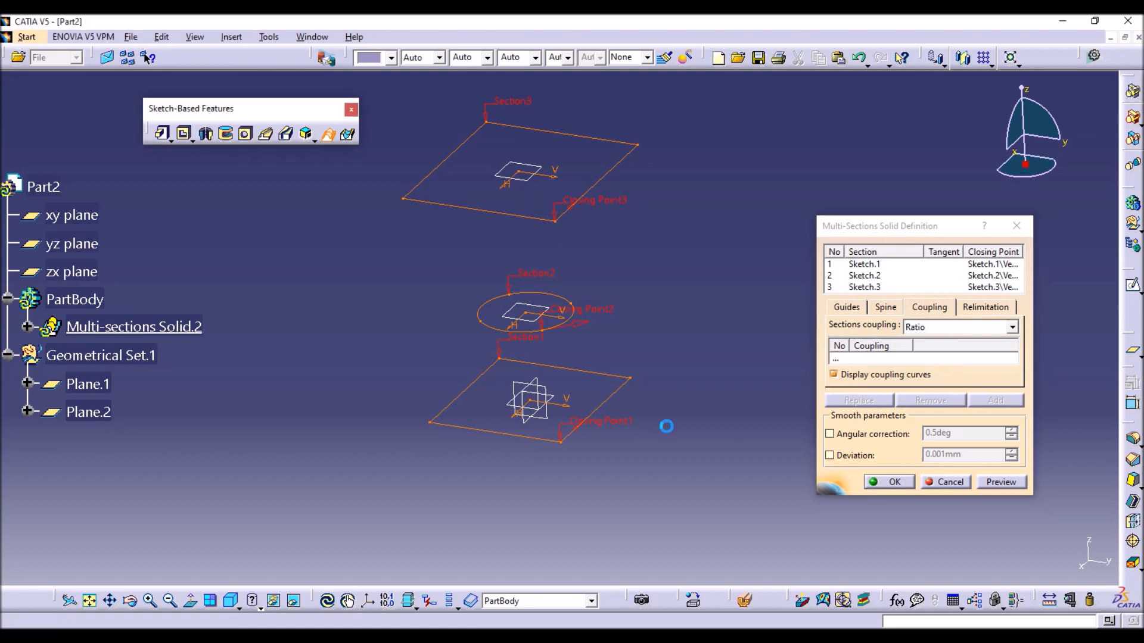
{"action": "middle_click_drag", "start_coordinate": [770, 305], "coordinate": [691, 161]}
{"action": "middle_click_drag", "start_coordinate": [655, 270], "coordinate": [742, 331]}
{"action": "middle_click_drag", "start_coordinate": [815, 322], "coordinate": [608, 205]}
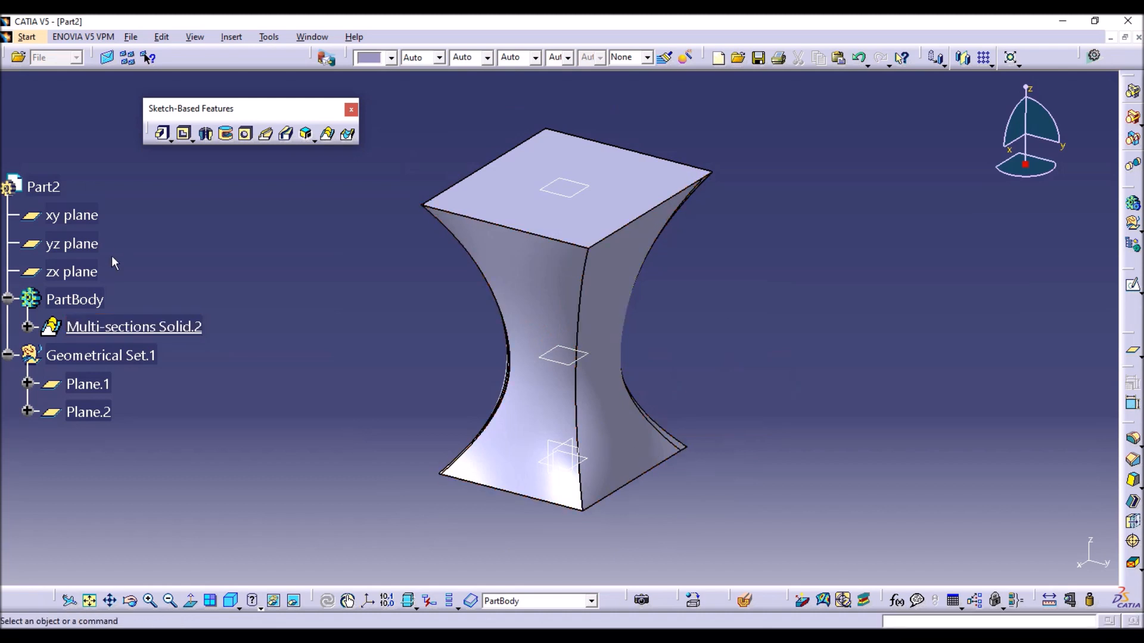
Delete the three-section multi-sections solid, keep its section sketches and leave the Multi-sections Solid command.
{"action": "left_click", "coordinate": [136, 326]}
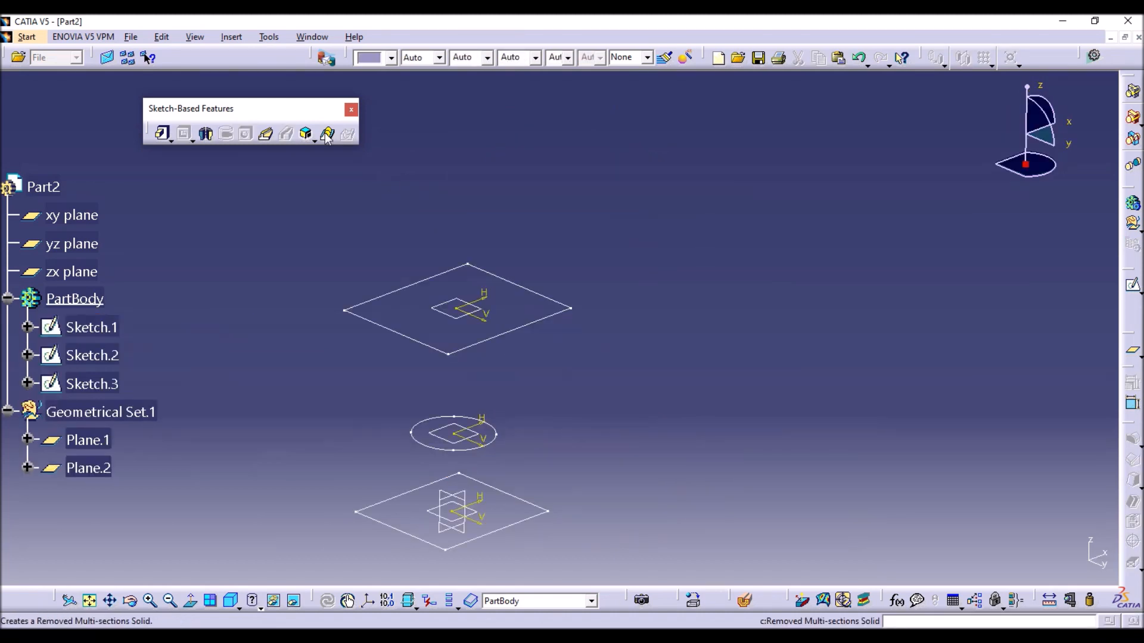
{"action": "left_click", "coordinate": [328, 134]}
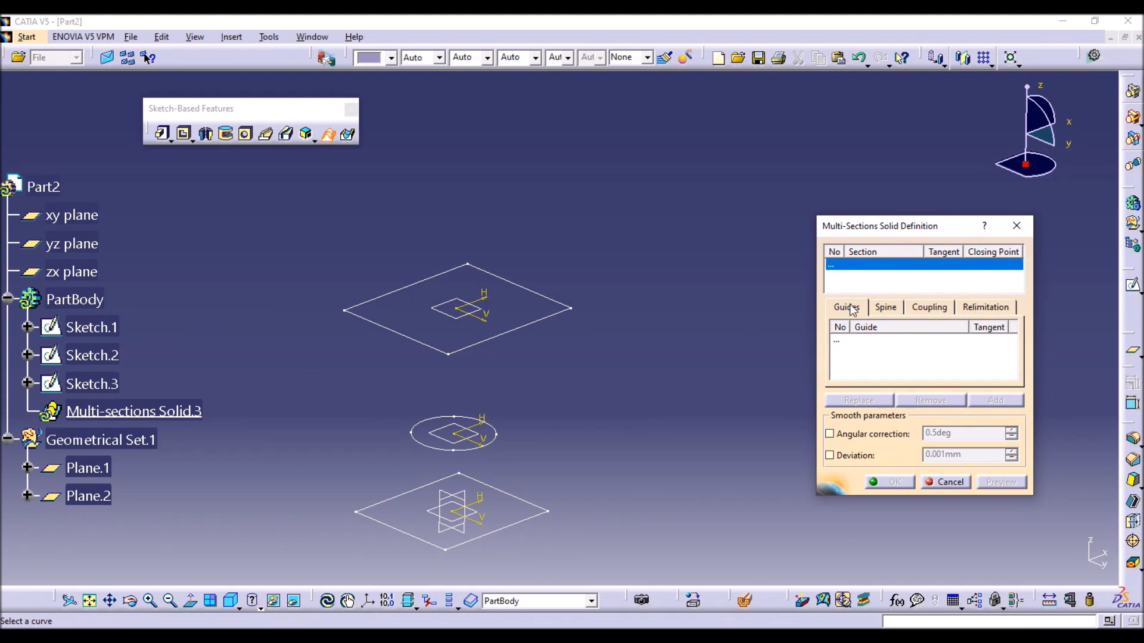
{"action": "left_click", "coordinate": [943, 482]}
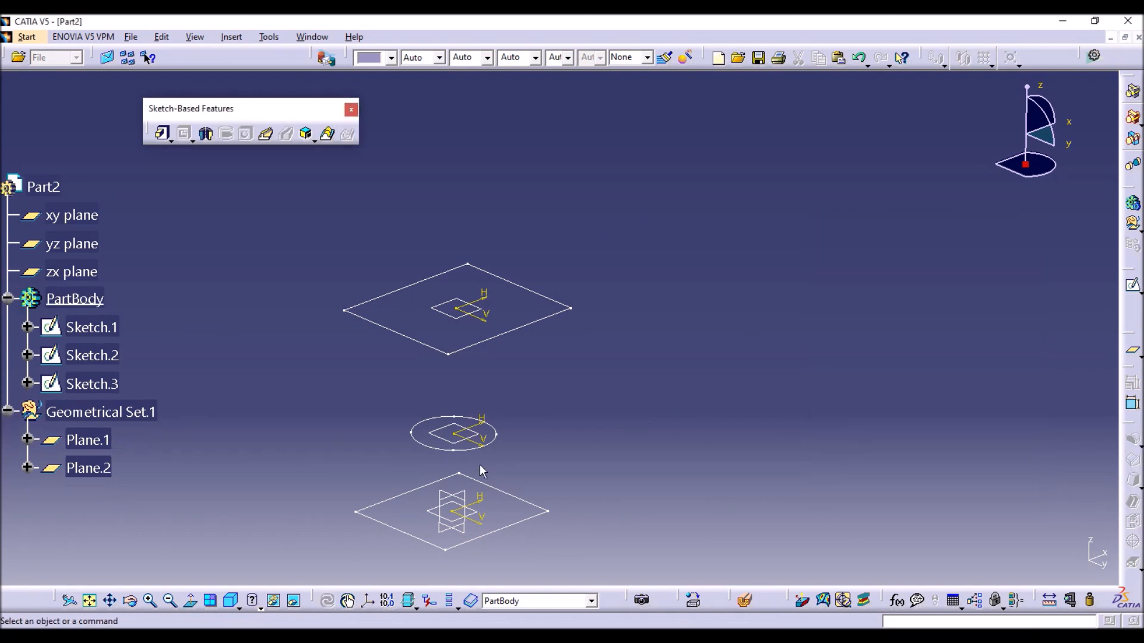
Open a new sketch on the zx plane with all three sections in view.
{"action": "left_click", "coordinate": [456, 492]}
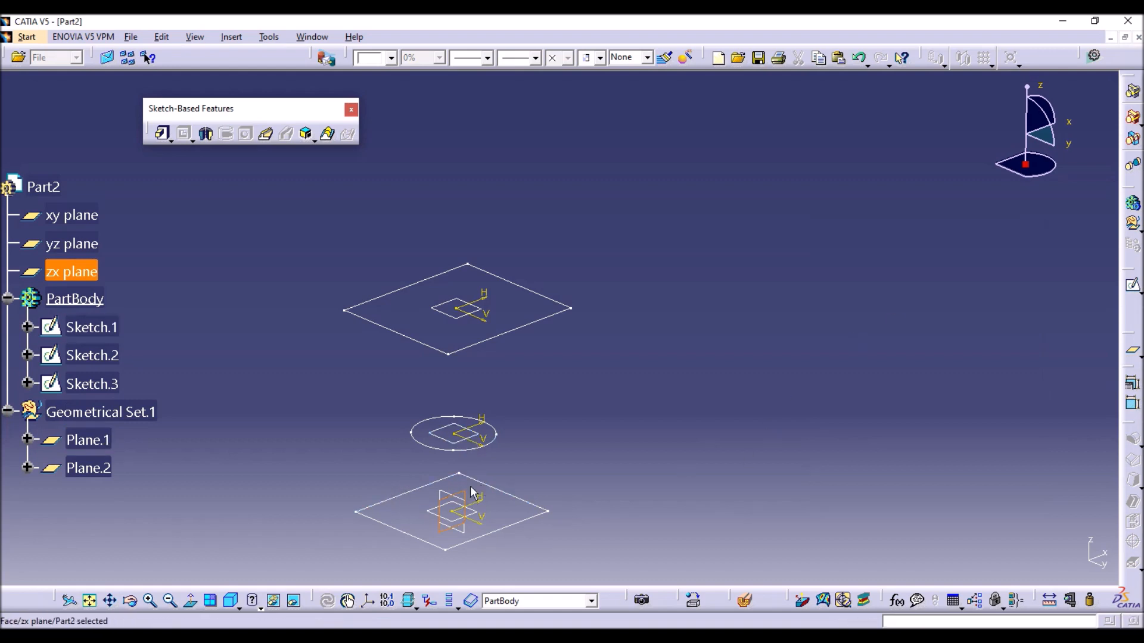
{"action": "left_click", "coordinate": [1132, 285]}
{"action": "mouse_move", "coordinate": [570, 471]}
{"action": "middle_mouse_down"}
{"action": "mouse_move", "coordinate": [492, 355]}
{"action": "mouse_move", "coordinate": [507, 297]}
{"action": "middle_mouse_up"}
{"action": "left_click", "coordinate": [489, 348]}
{"action": "mouse_move", "coordinate": [708, 264]}
{"action": "middle_mouse_down"}
{"action": "mouse_move", "coordinate": [568, 346]}
{"action": "mouse_move", "coordinate": [570, 362]}
{"action": "middle_mouse_up"}
{"action": "left_click", "coordinate": [567, 345]}
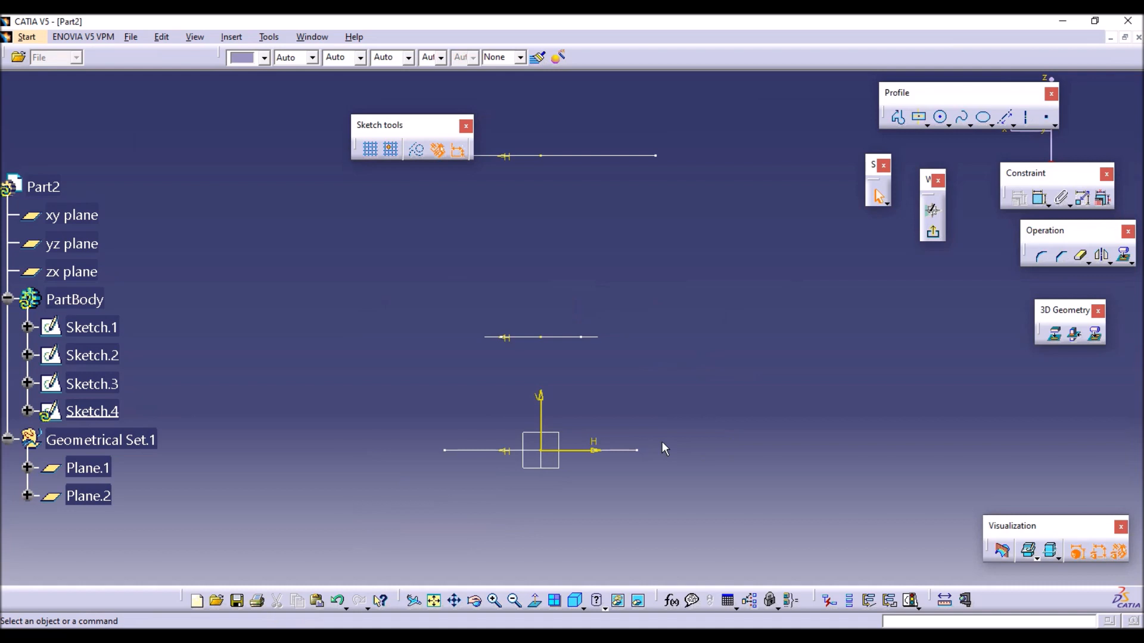
Project an upper rectangle edge, a side arc of the circle and a base rectangle edge into the sketch.
{"action": "left_click", "coordinate": [1055, 334]}
{"action": "left_click", "coordinate": [632, 158]}
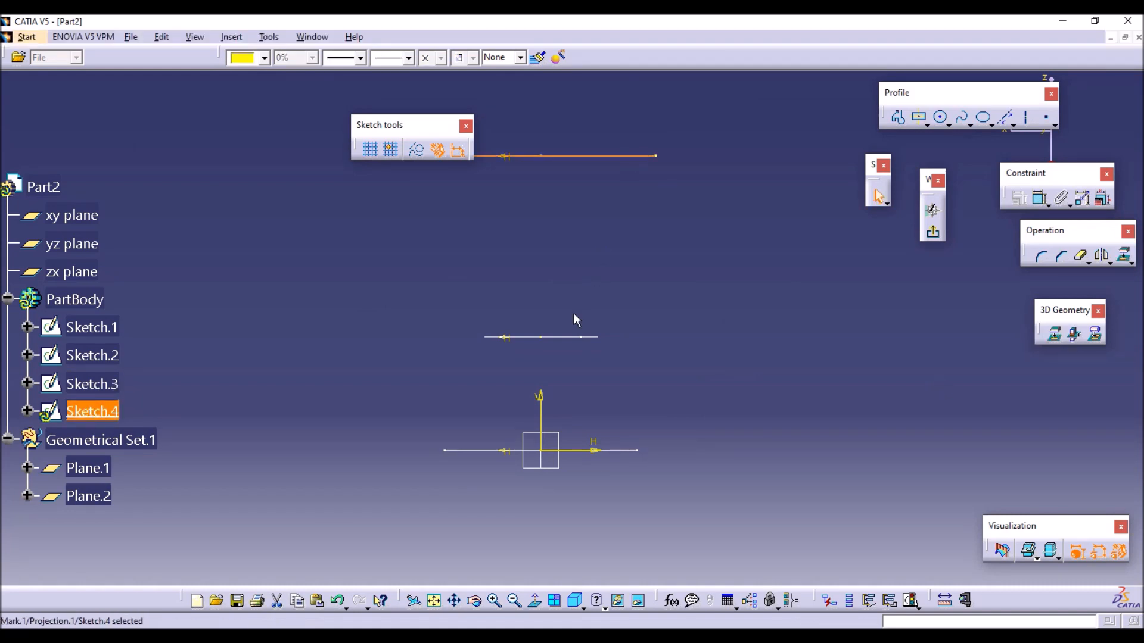
{"action": "left_click", "coordinate": [596, 338]}
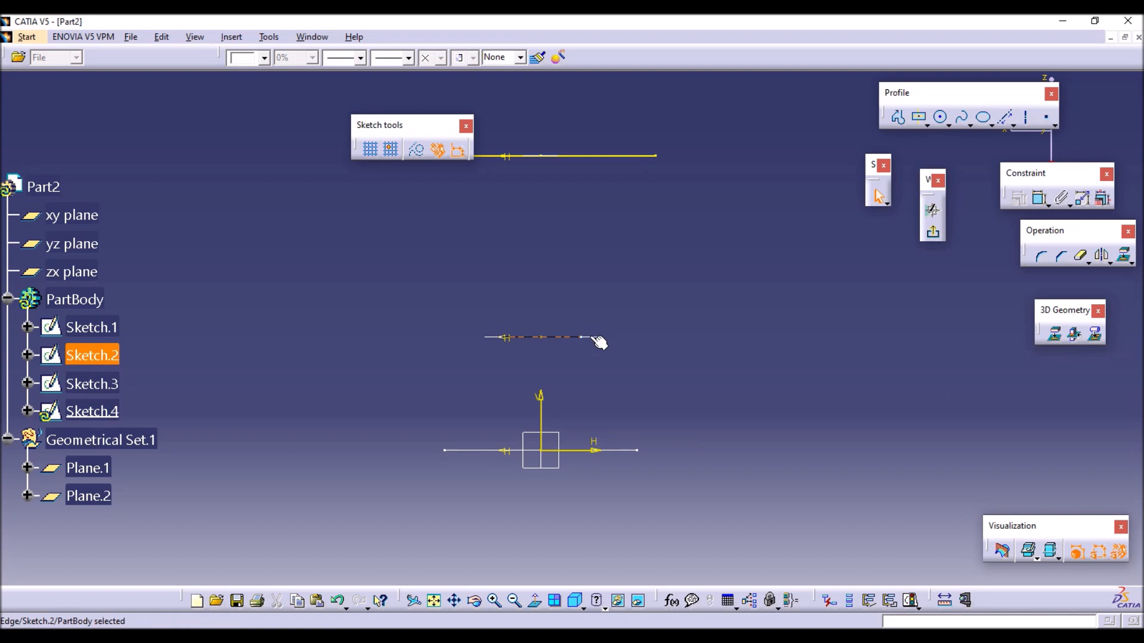
{"action": "left_click", "coordinate": [1055, 334]}
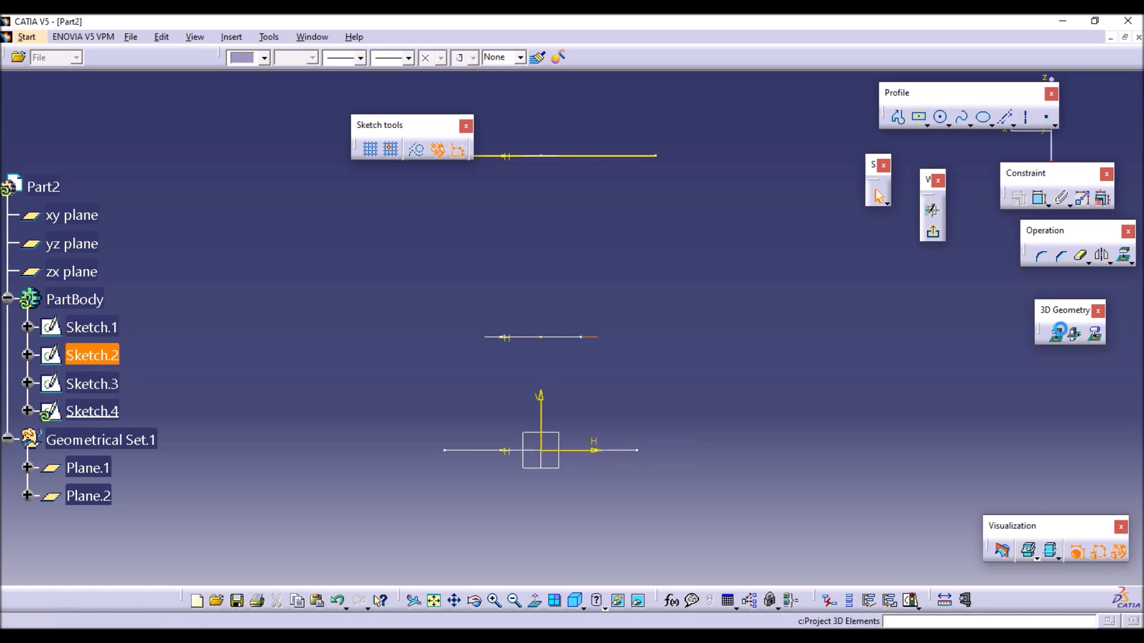
{"action": "left_click", "coordinate": [647, 359]}
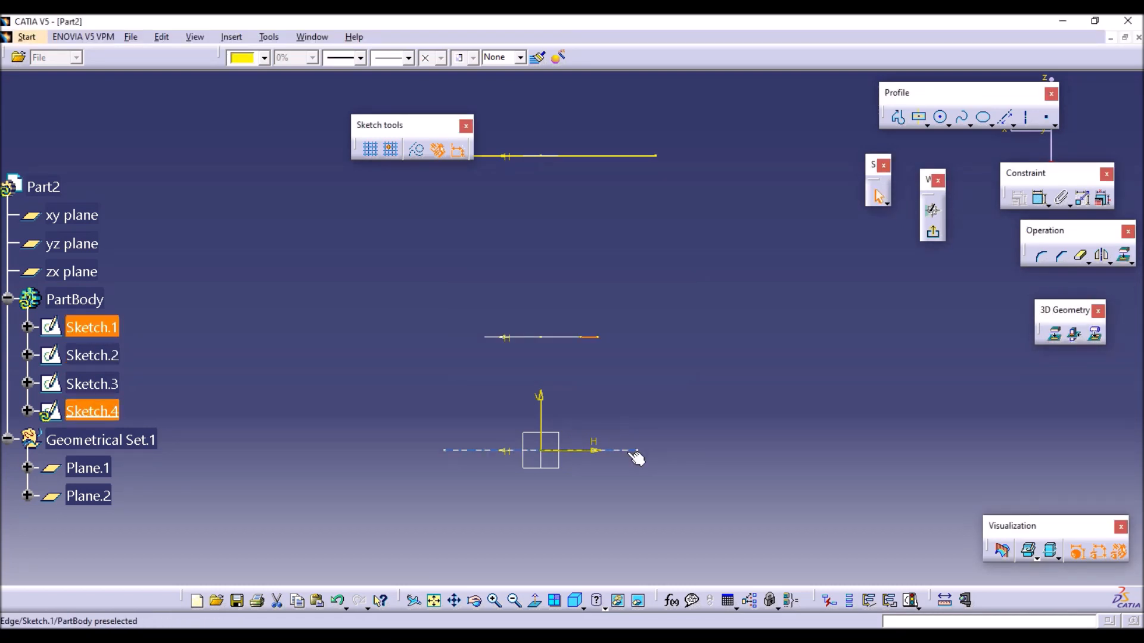
{"action": "left_click", "coordinate": [1055, 334]}
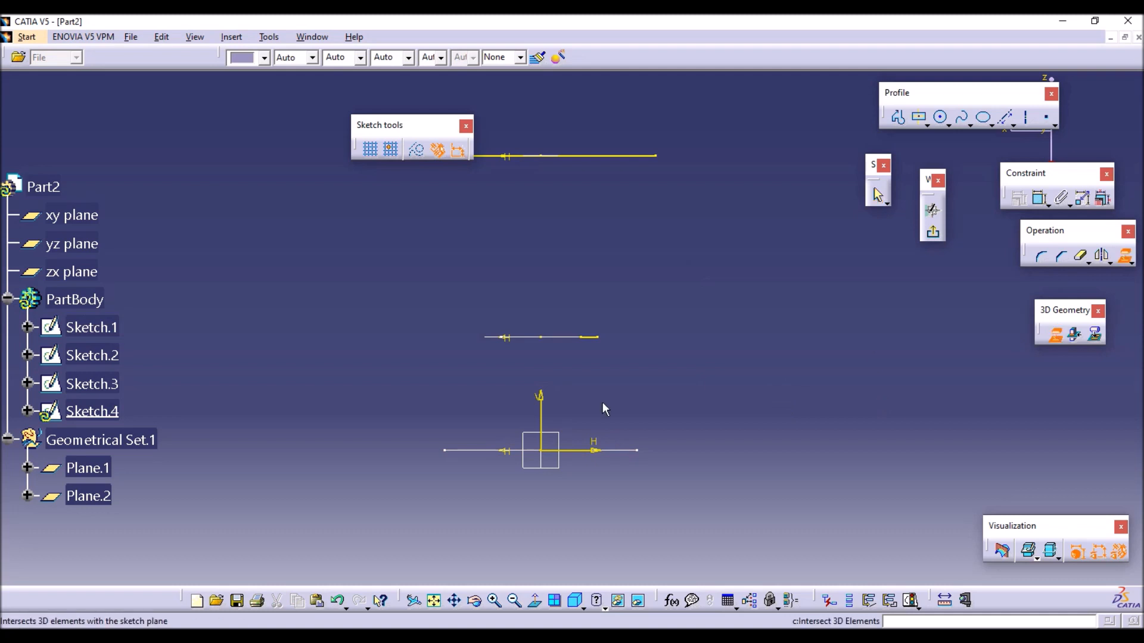
{"action": "left_click", "coordinate": [641, 453]}
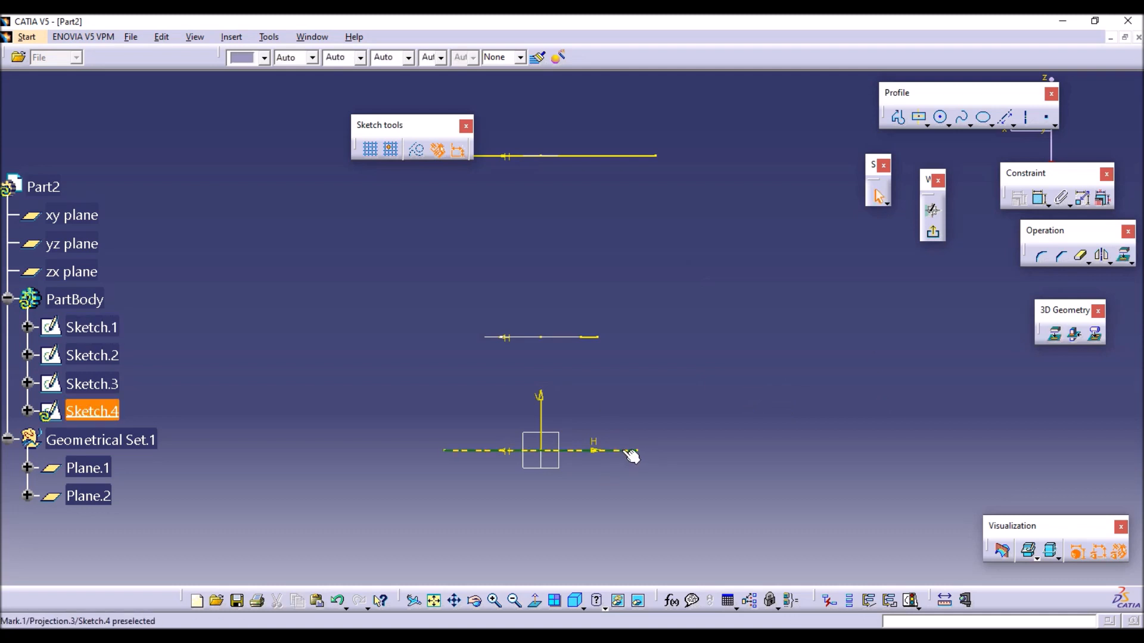
Convert the projected circle arc and upper rectangle edge to construction geometry.
{"action": "left_click", "coordinate": [631, 453]}
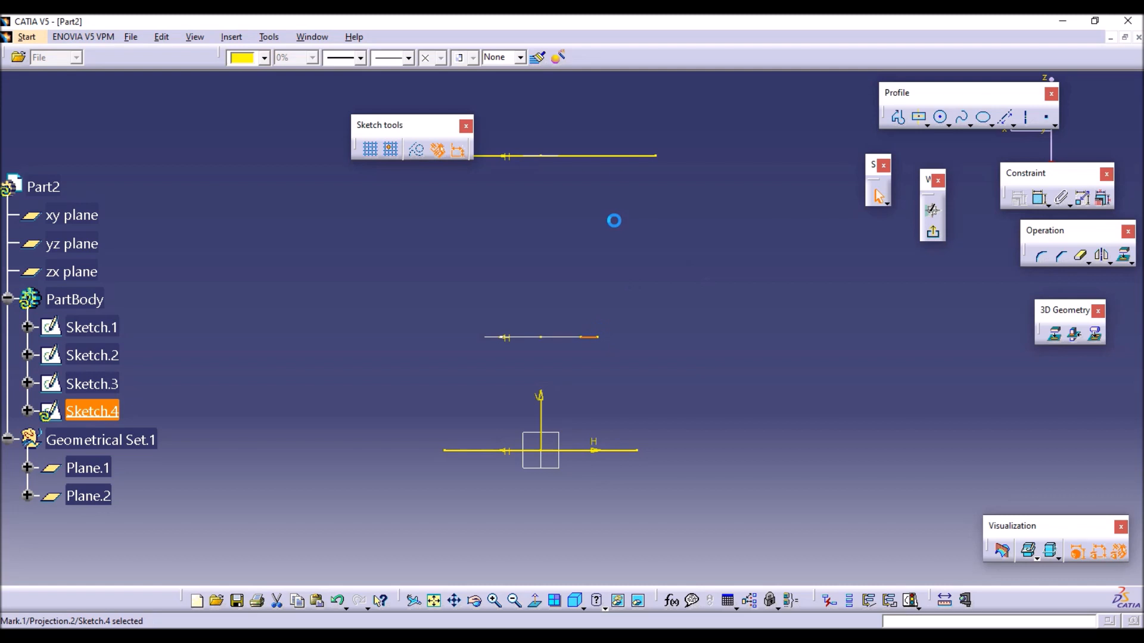
{"action": "left_click", "coordinate": [623, 156]}
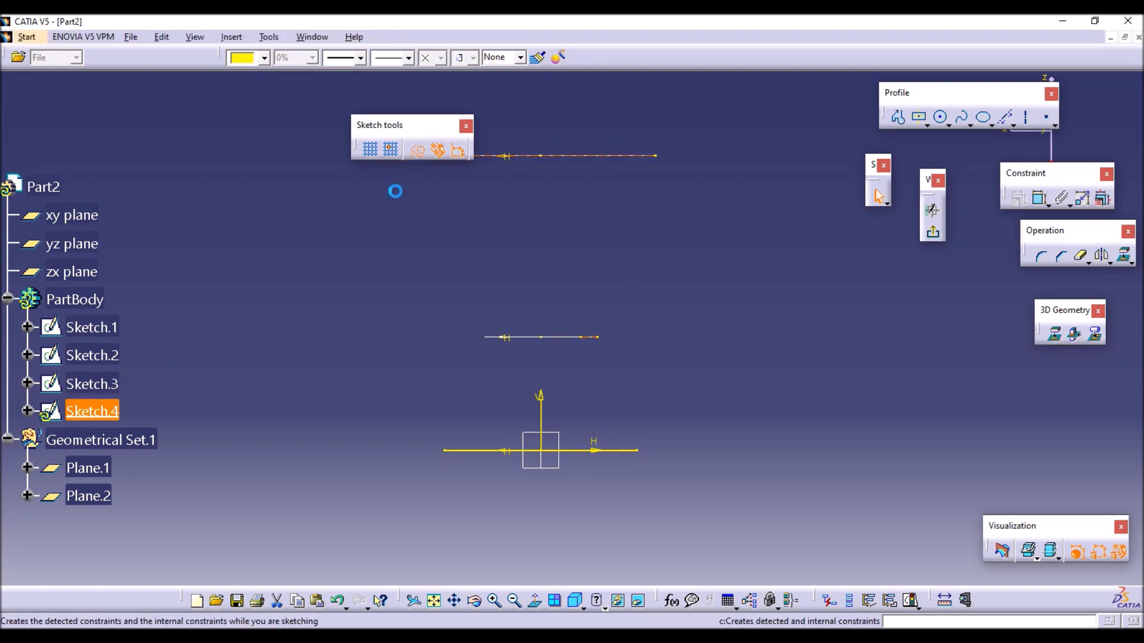
{"action": "left_click", "coordinate": [416, 150]}
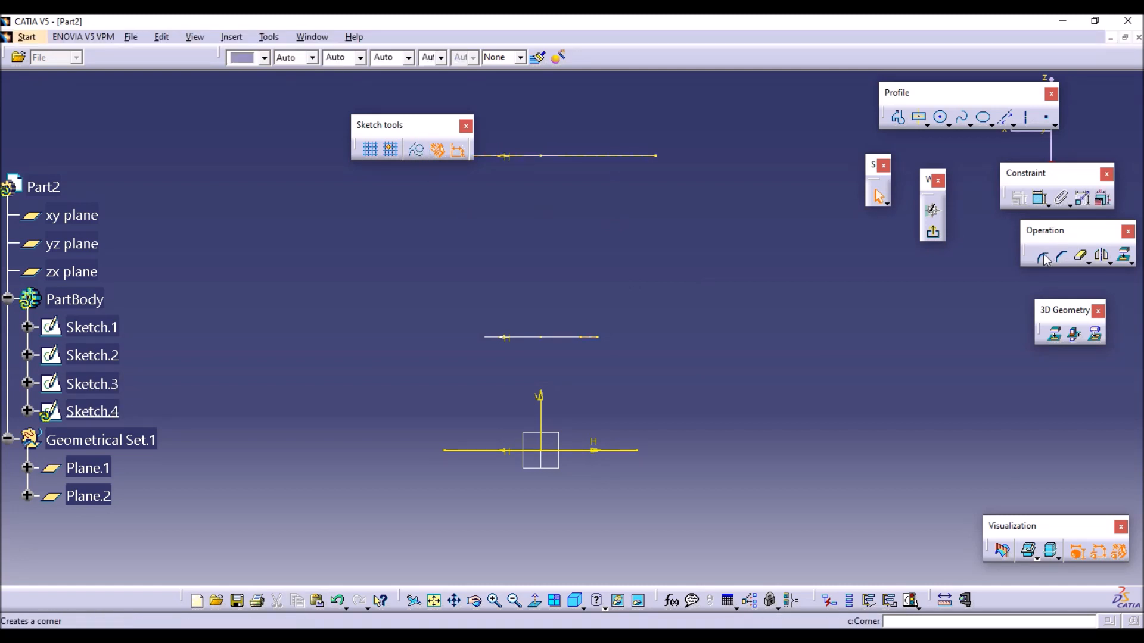
Draw a five-point spline from the projected upper edge's end through the circle arc's end to the base edge's end, and exit the sketch.
{"action": "left_click", "coordinate": [962, 119]}
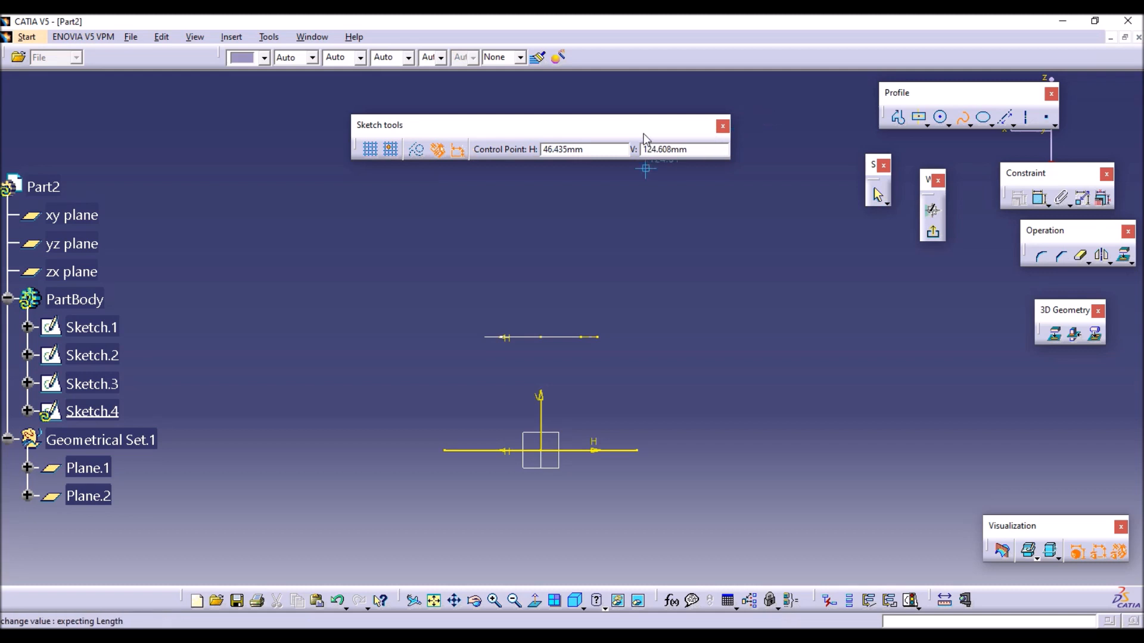
{"action": "left_click", "coordinate": [655, 156]}
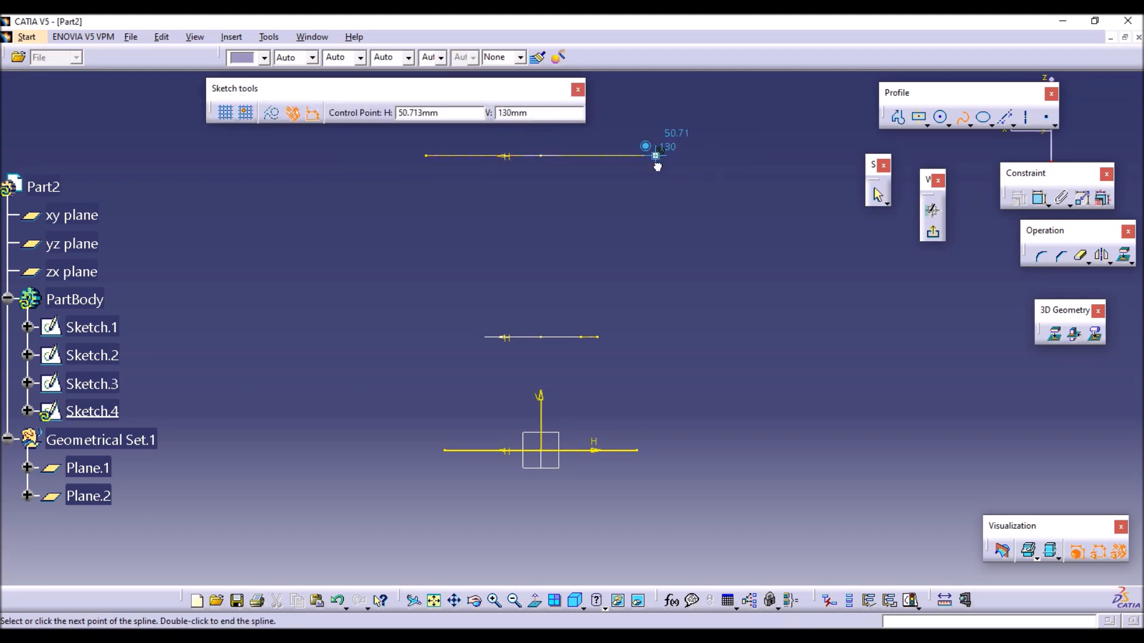
{"action": "left_click", "coordinate": [612, 228]}
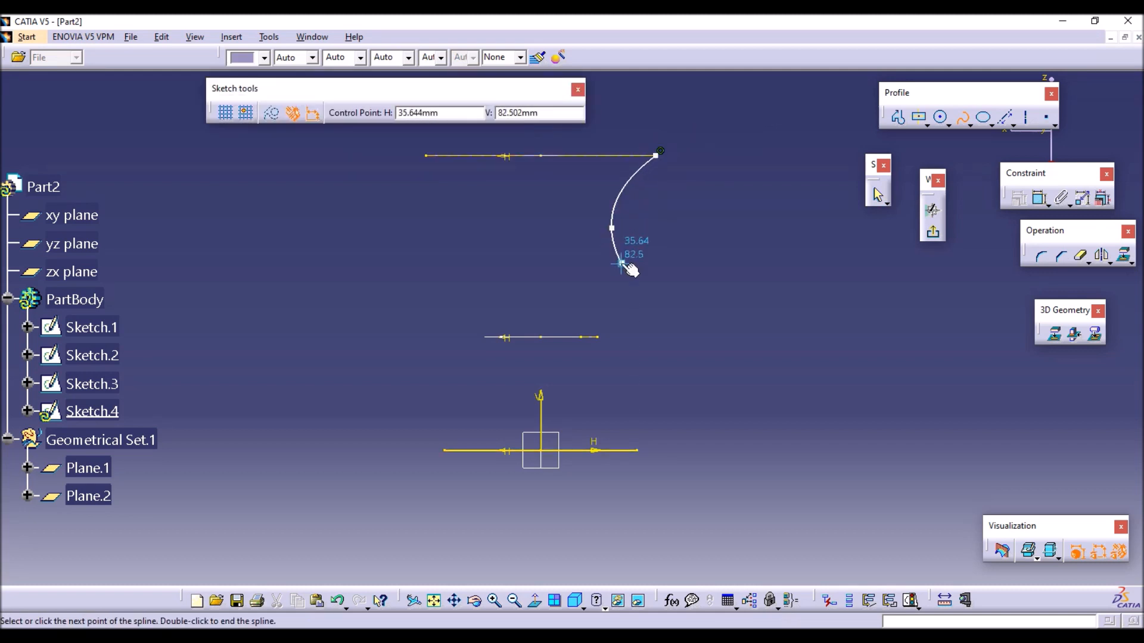
{"action": "left_click", "coordinate": [628, 270]}
{"action": "left_click", "coordinate": [598, 338]}
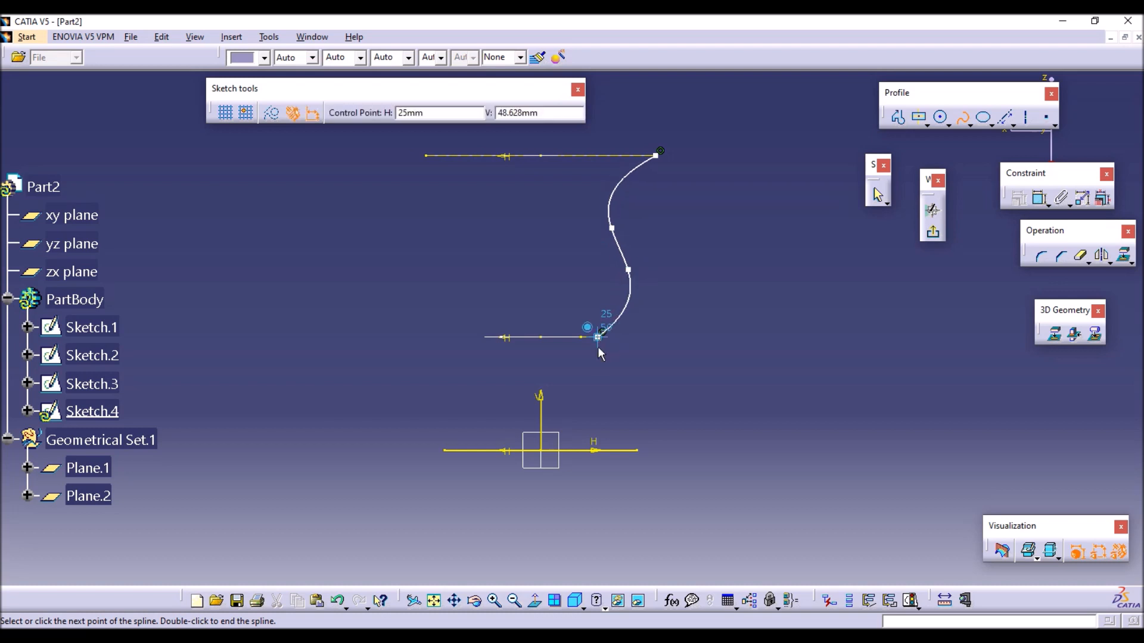
{"action": "left_click", "coordinate": [638, 451]}
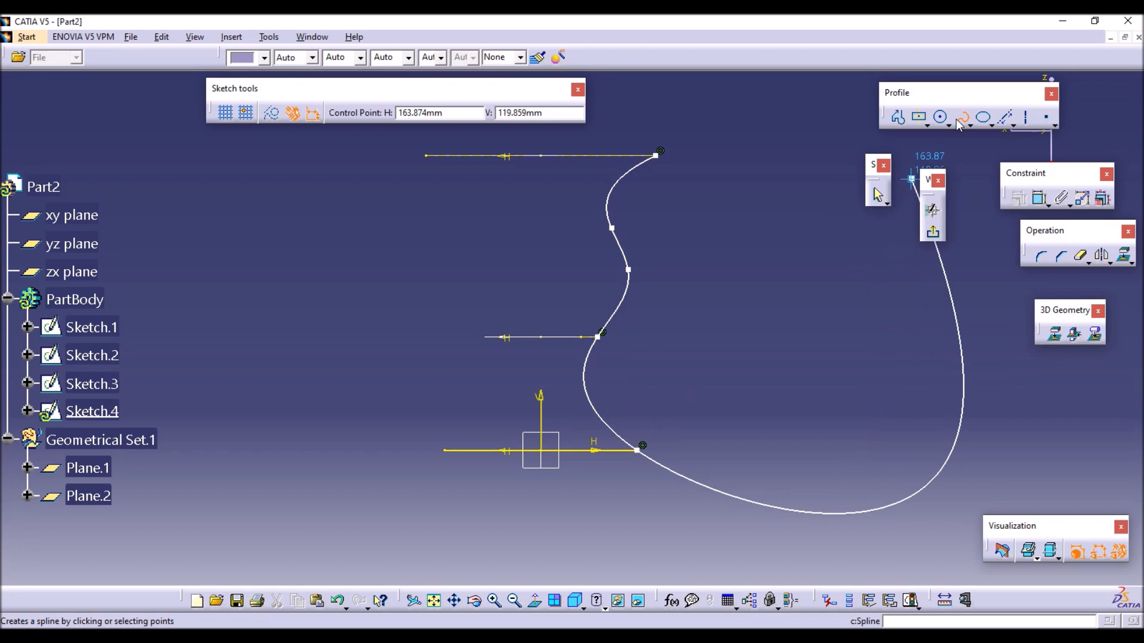
{"action": "left_click", "coordinate": [963, 118]}
{"action": "left_click", "coordinate": [832, 177]}
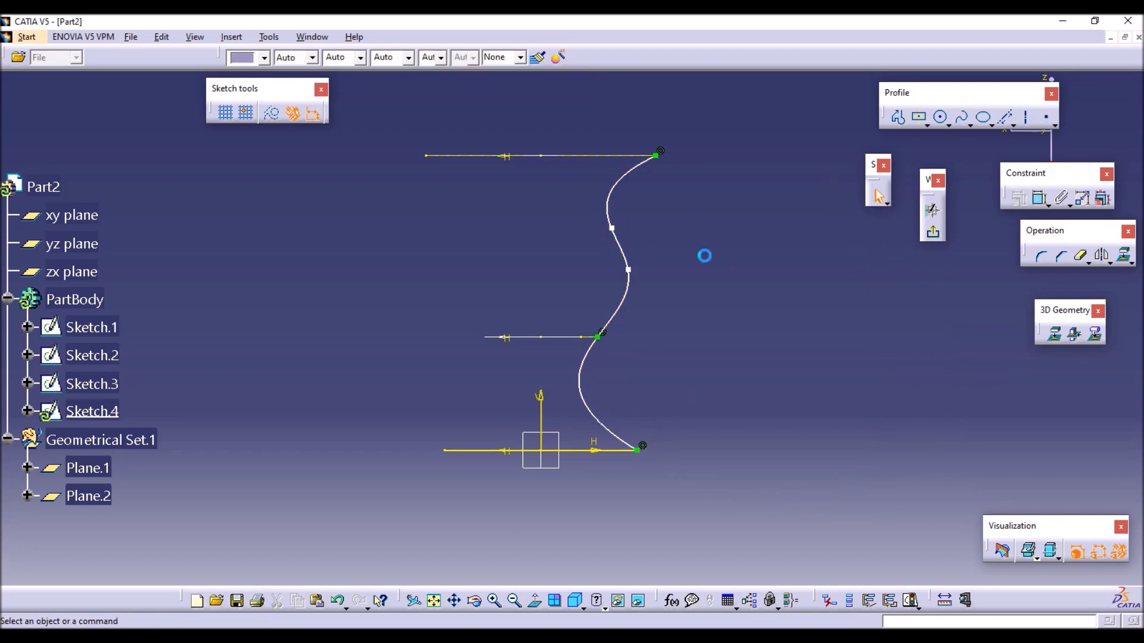
{"action": "left_click", "coordinate": [933, 234]}
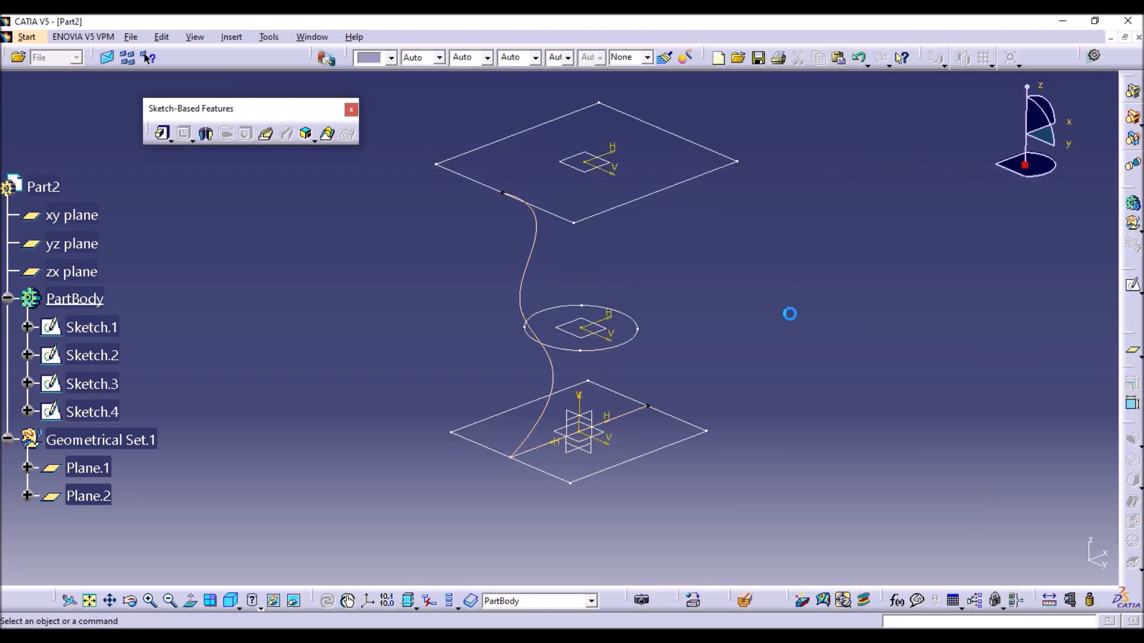
{"action": "left_click", "coordinate": [327, 139]}
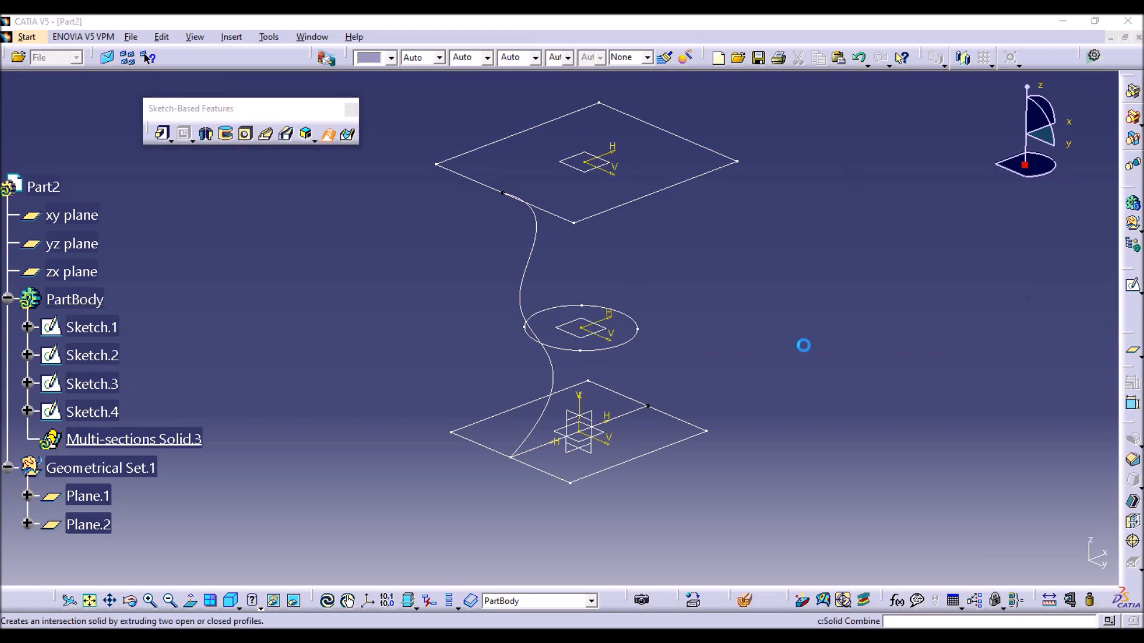
{"action": "left_click", "coordinate": [658, 448]}
{"action": "left_click", "coordinate": [637, 326]}
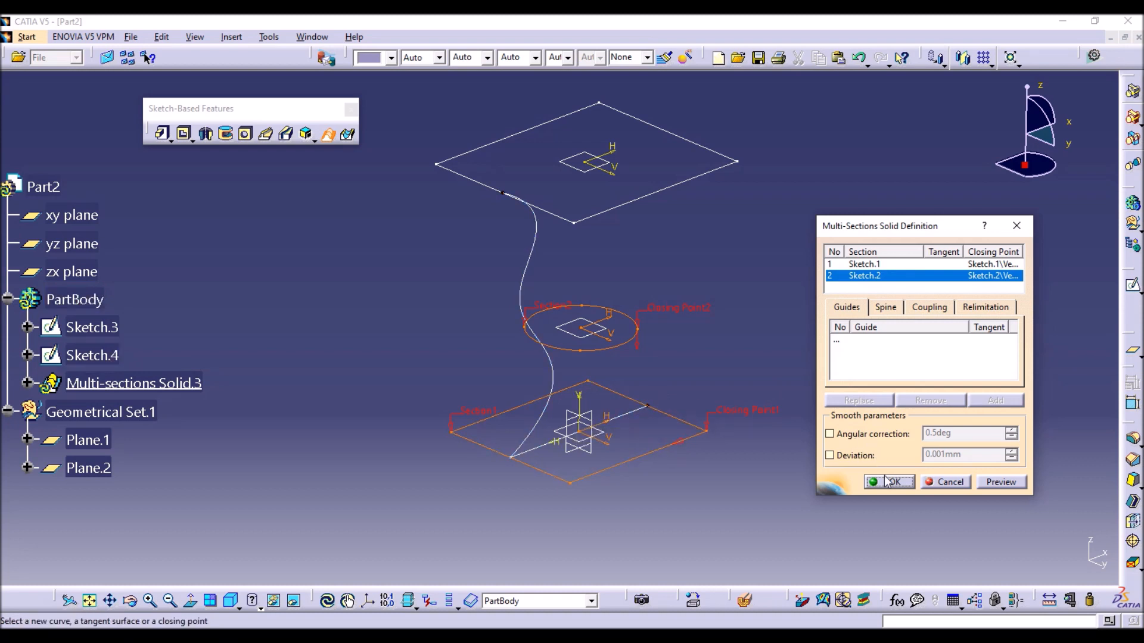
{"action": "left_click", "coordinate": [928, 485]}
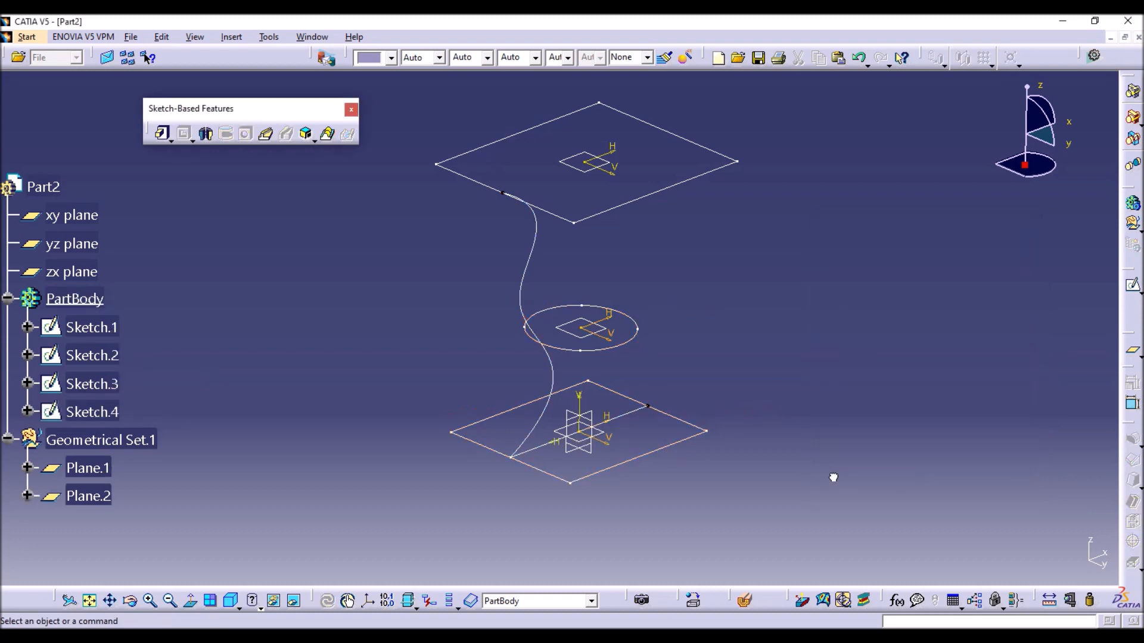
Reopen the spline guide sketch, convert its projected base rectangle edge to construction geometry and exit the sketch.
{"action": "double_click", "coordinate": [101, 411]}
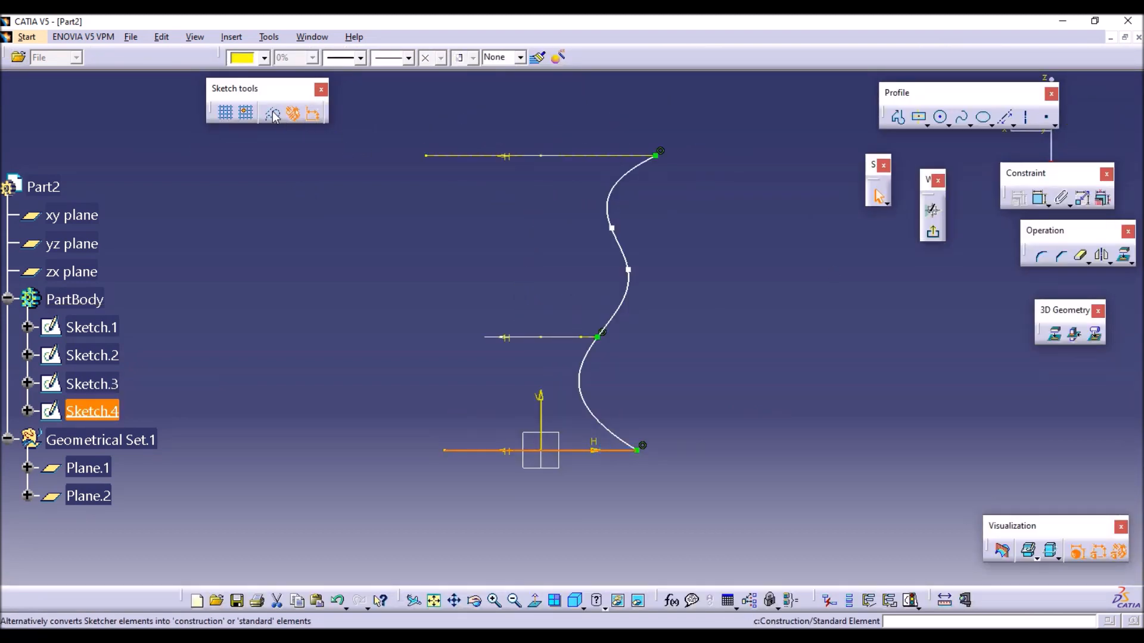
{"action": "left_click", "coordinate": [271, 219]}
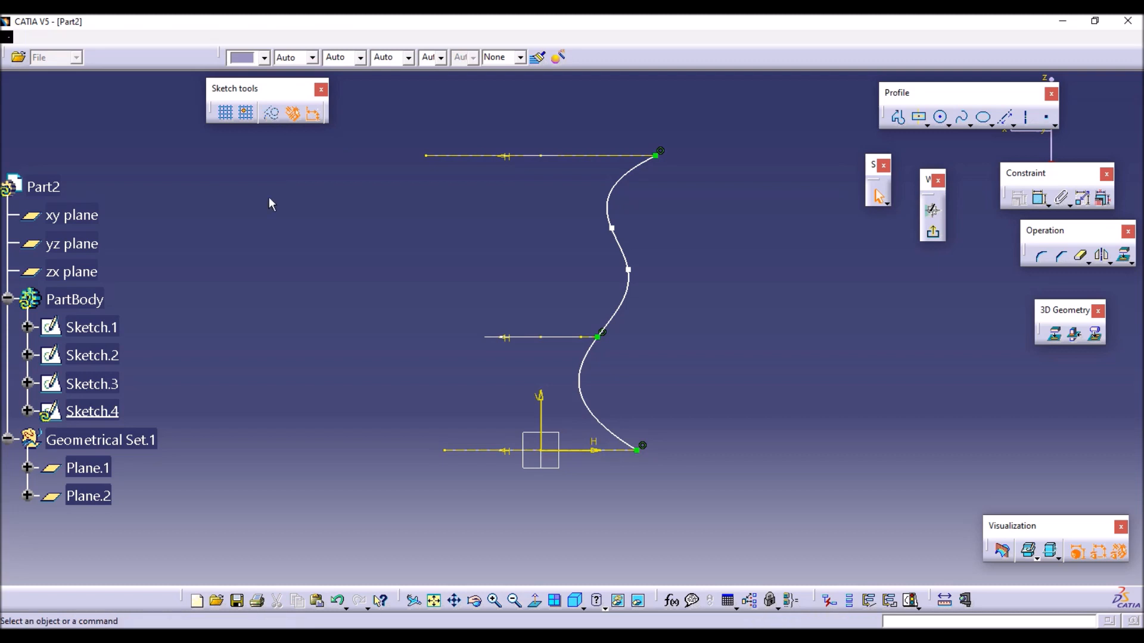
{"action": "left_click", "coordinate": [932, 232]}
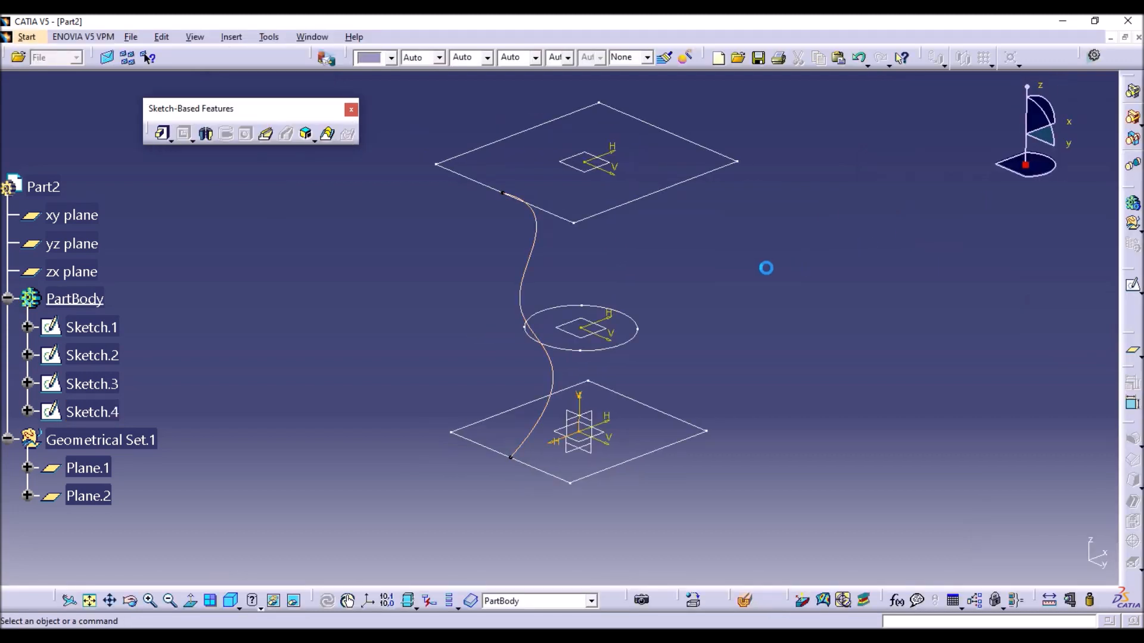
Try a multi-sections solid through the base rectangle, circle and upper rectangle with Sketch.4 as its only guide.
{"action": "left_click", "coordinate": [327, 134]}
{"action": "left_click", "coordinate": [643, 457]}
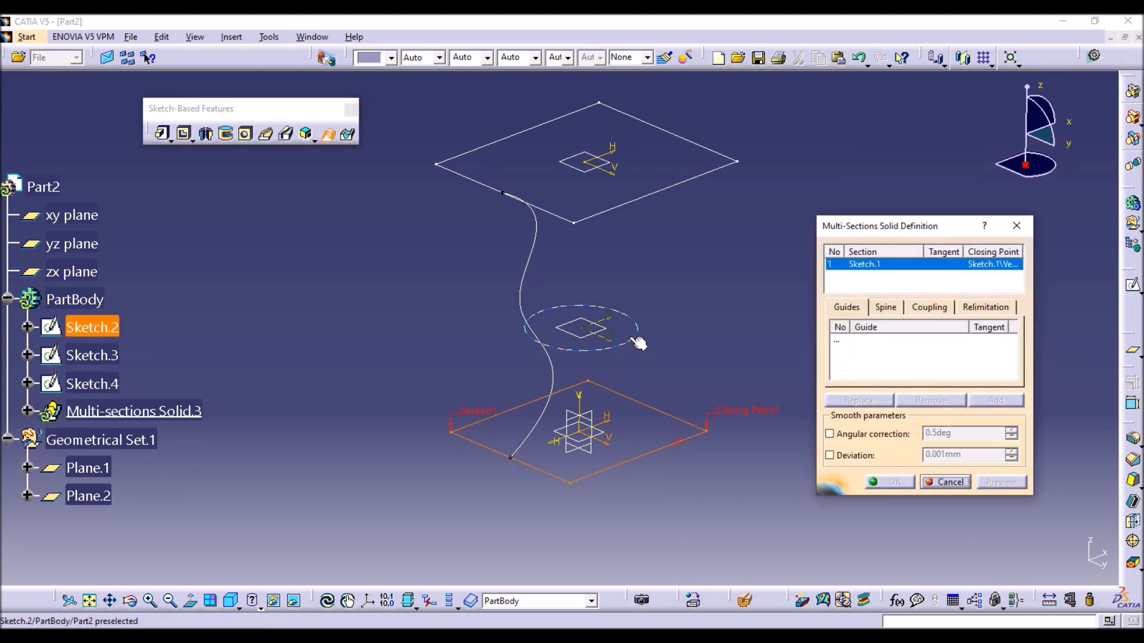
{"action": "left_click", "coordinate": [621, 345]}
{"action": "left_click", "coordinate": [663, 199]}
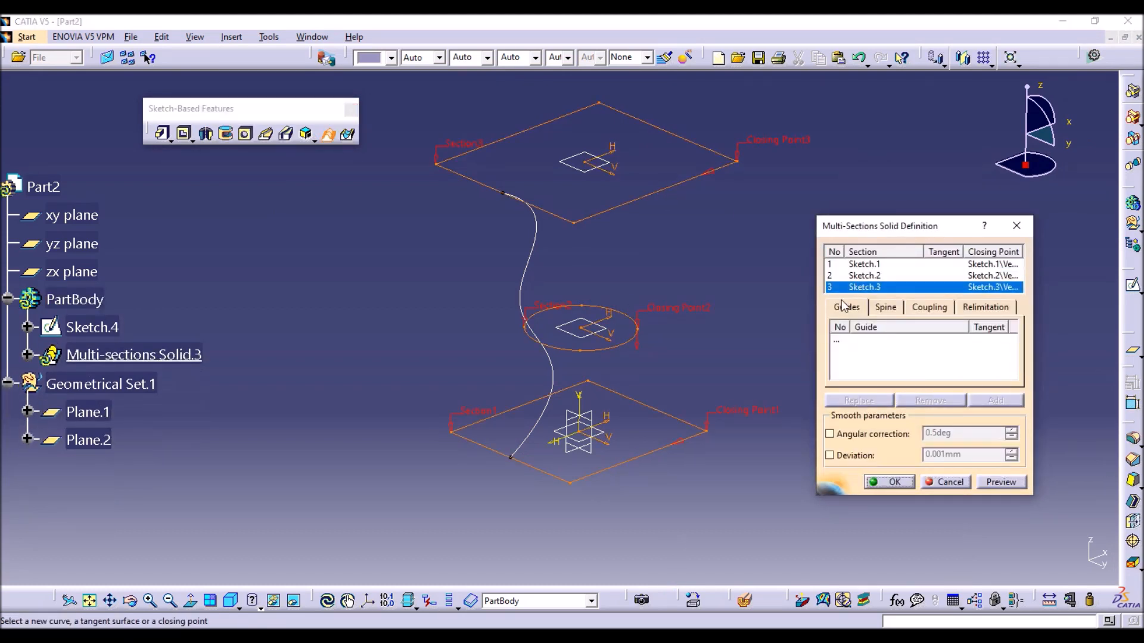
{"action": "left_click", "coordinate": [876, 344]}
{"action": "left_click", "coordinate": [532, 273]}
{"action": "left_click", "coordinate": [889, 482]}
{"action": "left_click", "coordinate": [658, 371]}
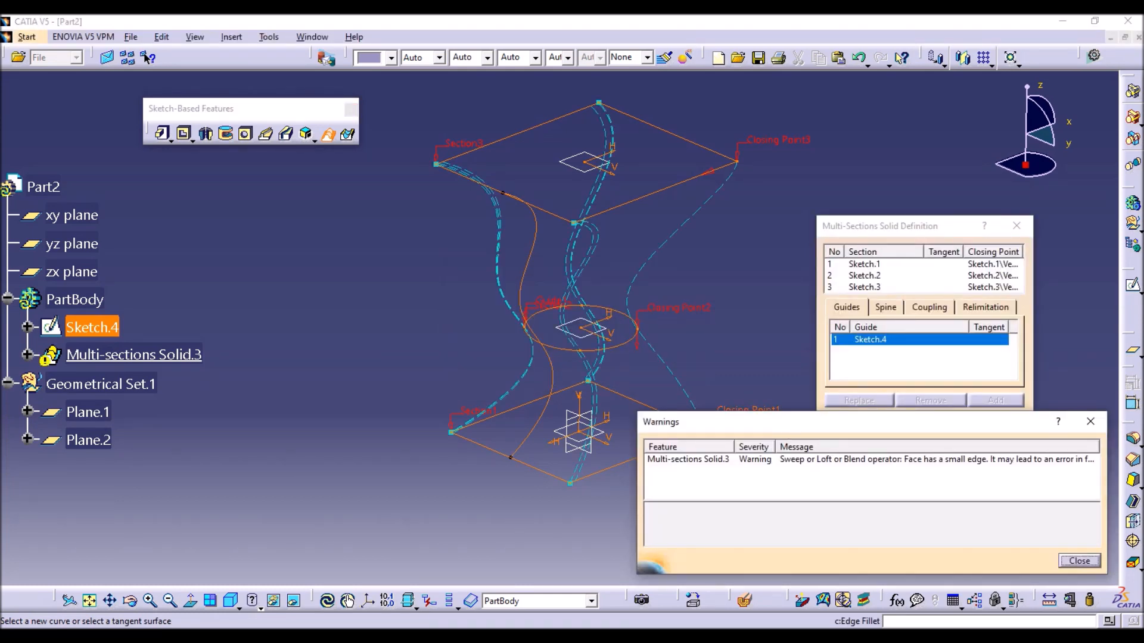
{"action": "left_click", "coordinate": [1090, 421]}
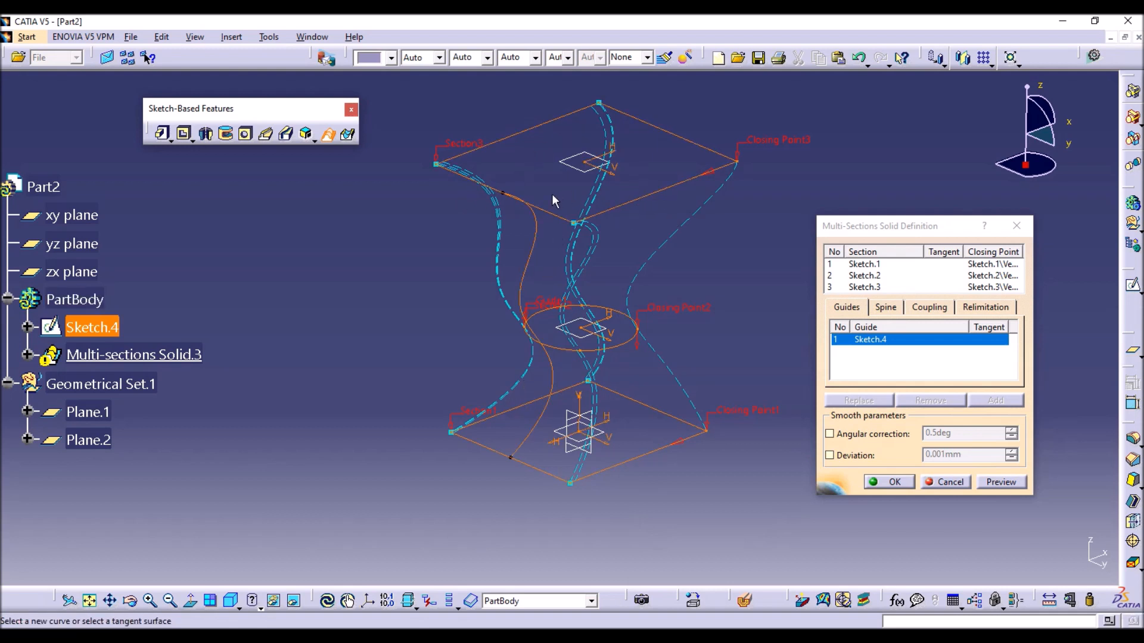
{"action": "left_click", "coordinate": [965, 482]}
Open a new sketch on the zx plane and project the base edge, the circle arc opposite the first spline and the upper edge.
{"action": "left_click", "coordinate": [593, 411]}
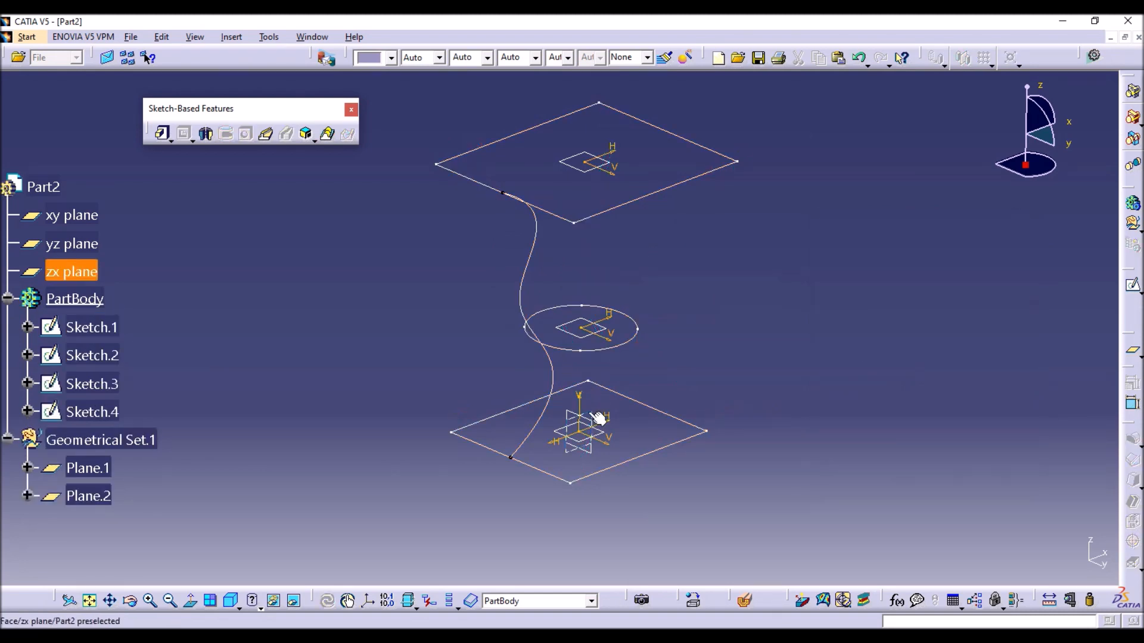
{"action": "left_click", "coordinate": [1132, 285]}
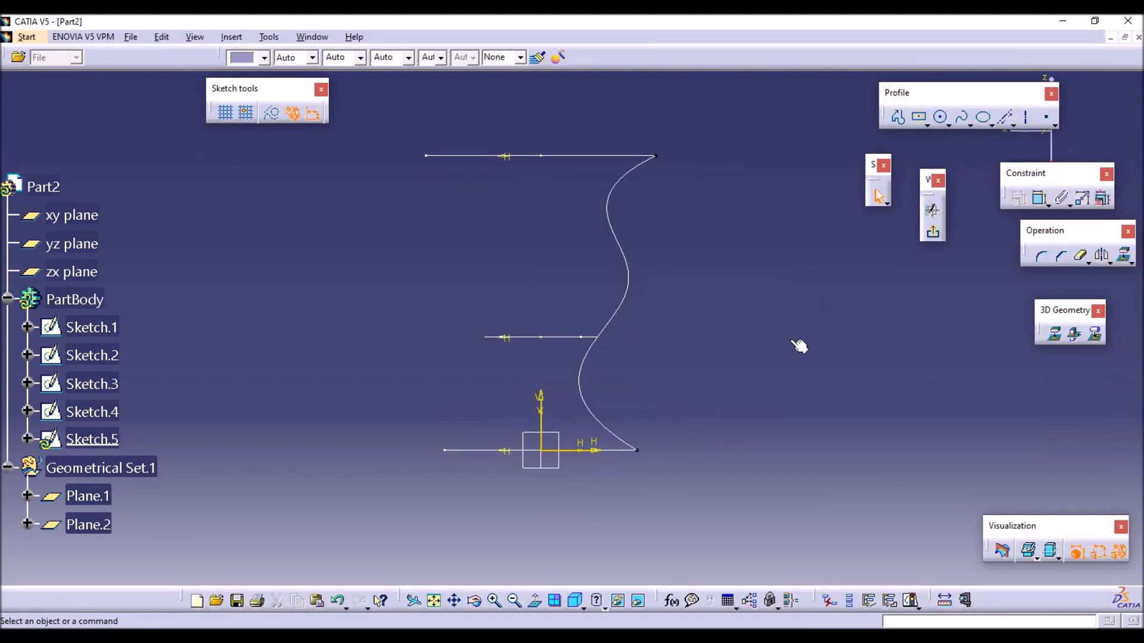
{"action": "left_click", "coordinate": [1056, 334]}
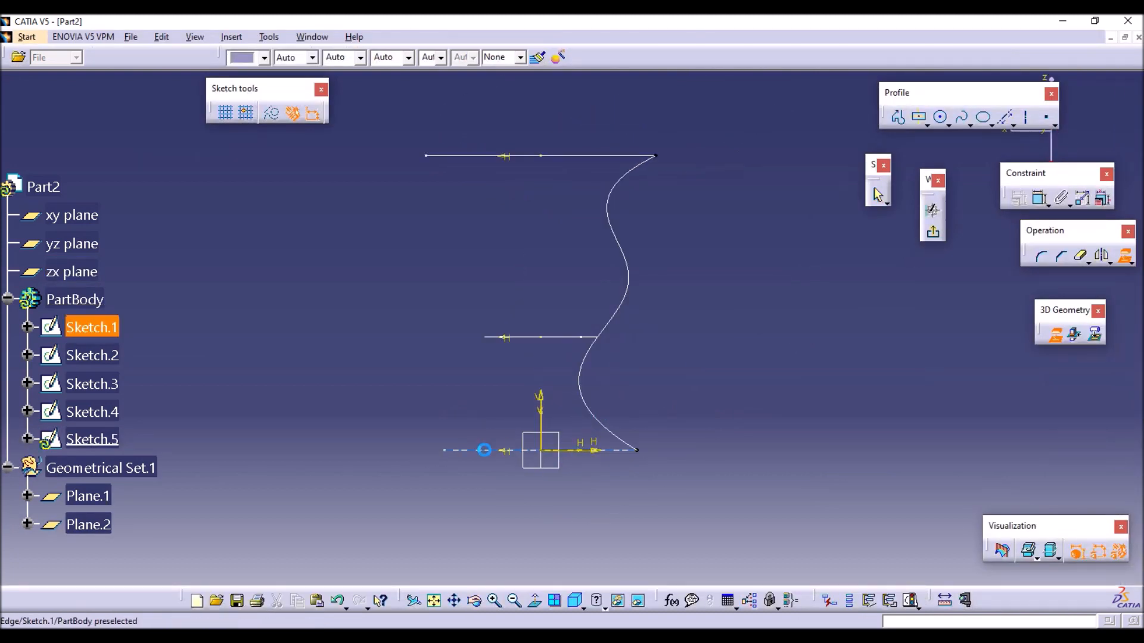
{"action": "left_click", "coordinate": [1054, 330]}
{"action": "left_click", "coordinate": [1055, 333]}
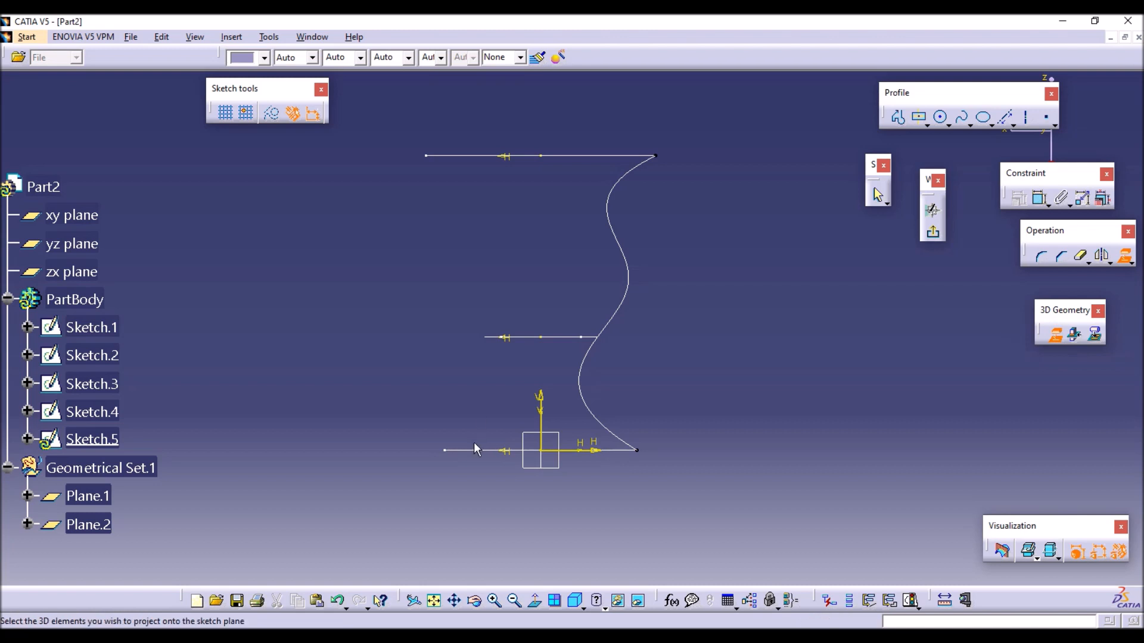
{"action": "left_click", "coordinate": [485, 451]}
{"action": "left_click", "coordinate": [495, 337]}
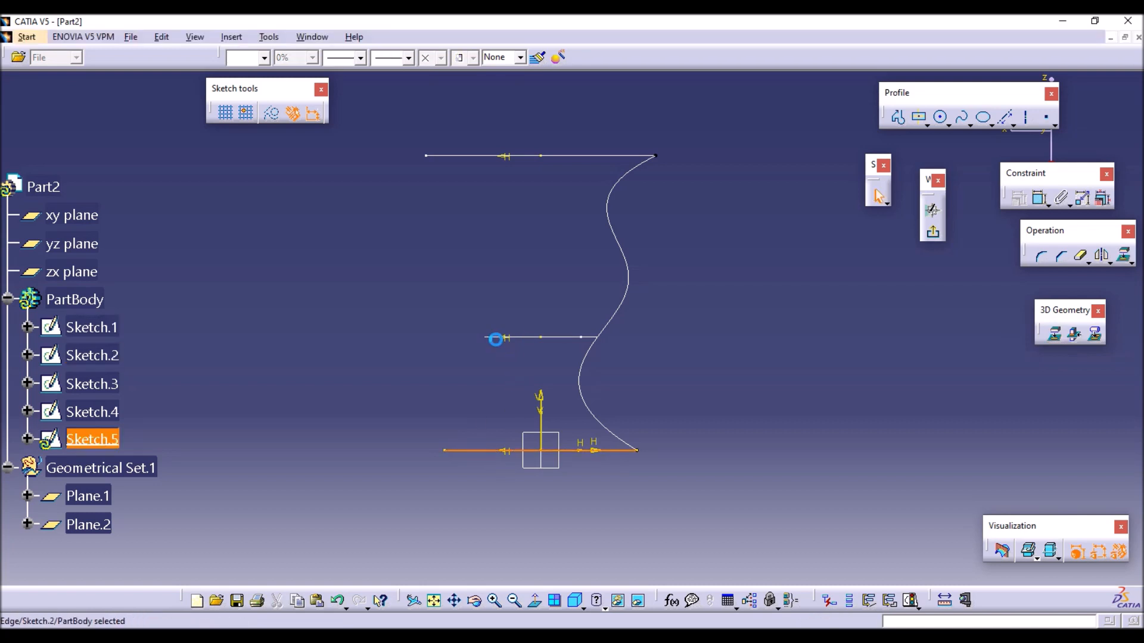
{"action": "left_click", "coordinate": [472, 157]}
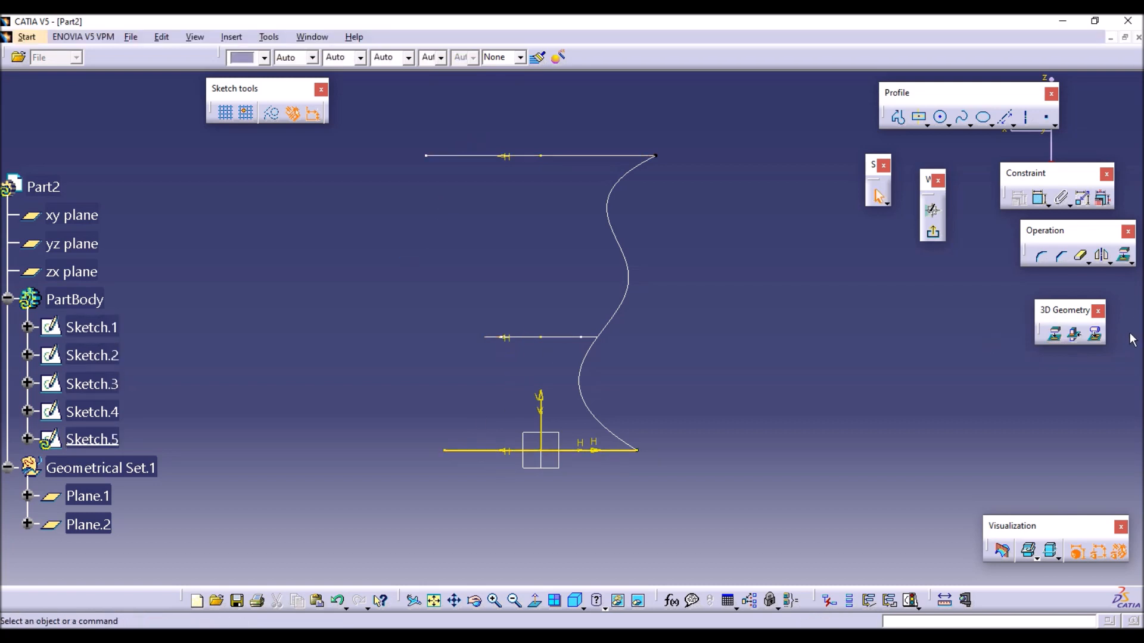
{"action": "left_click", "coordinate": [499, 338]}
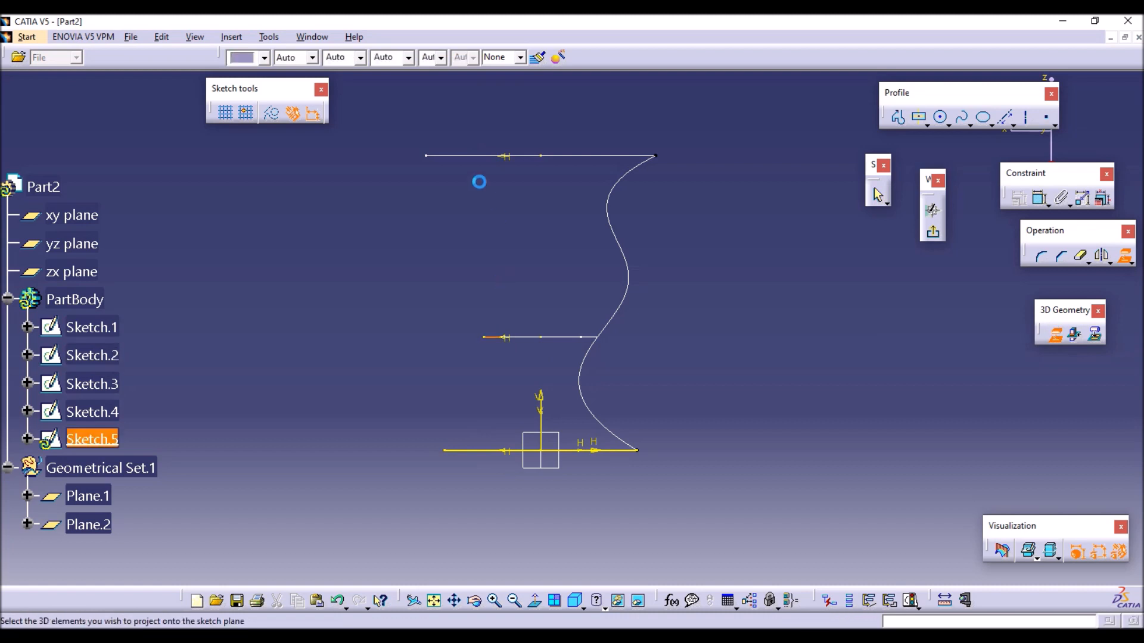
{"action": "left_click", "coordinate": [467, 156]}
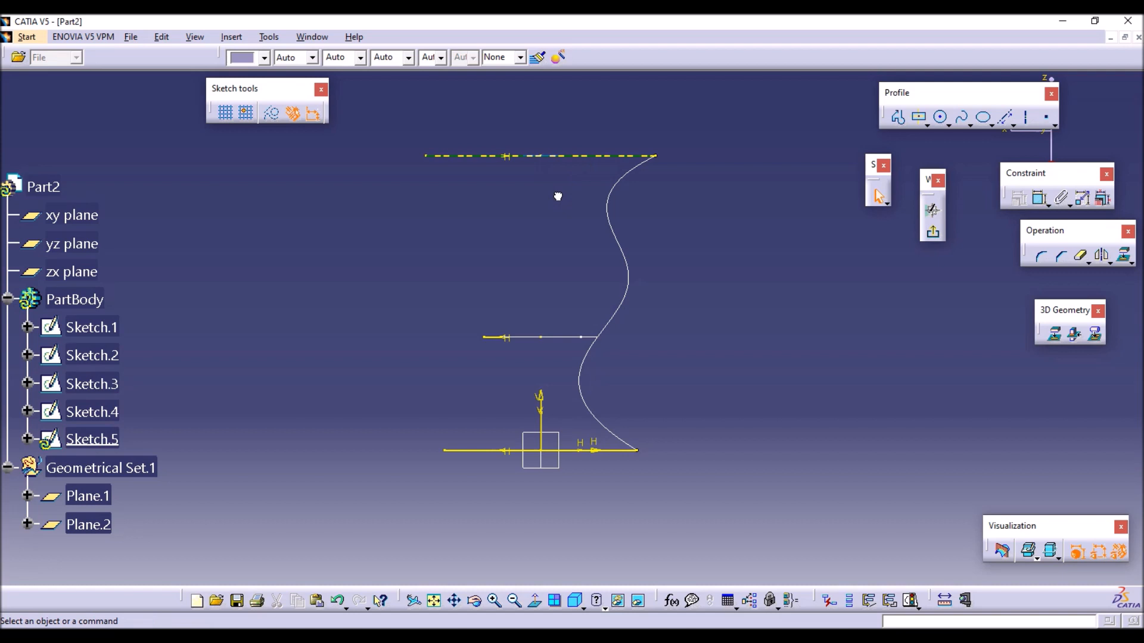
Convert the projected upper edge, circle arc and base edge to construction geometry.
{"action": "left_click", "coordinate": [608, 157]}
{"action": "left_click", "coordinate": [495, 338], "text": "ctrl"}
{"action": "left_click", "coordinate": [484, 446], "text": "ctrl"}
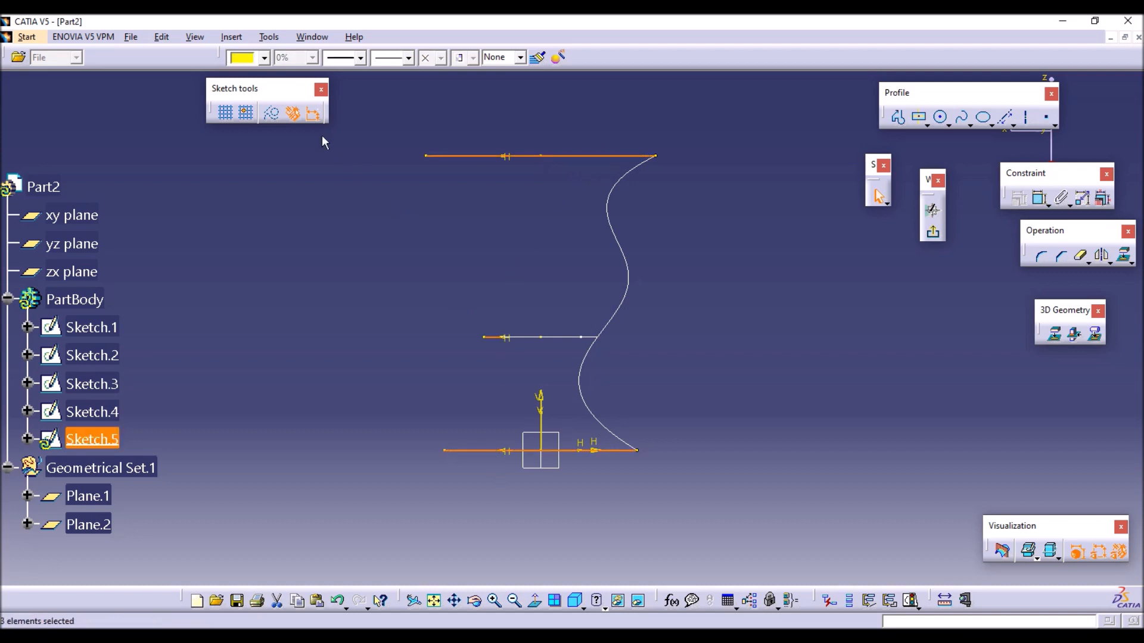
{"action": "left_click", "coordinate": [274, 225]}
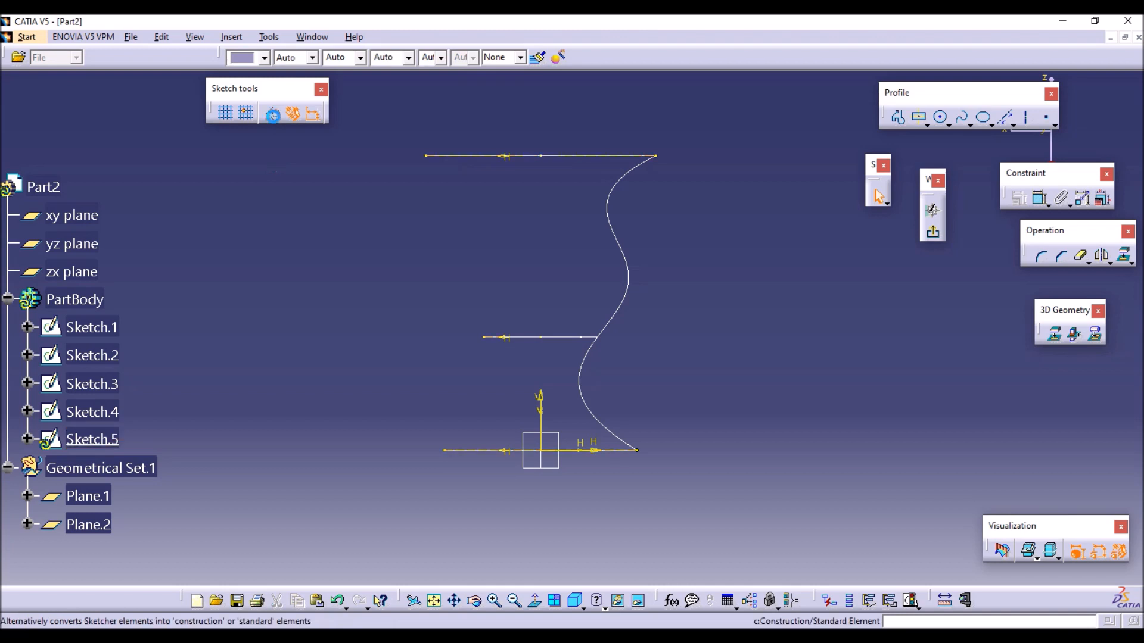
Draw a second five-point spline through the edge and arc ends on the side opposite the first guide, and exit the sketch.
{"action": "left_click", "coordinate": [962, 117]}
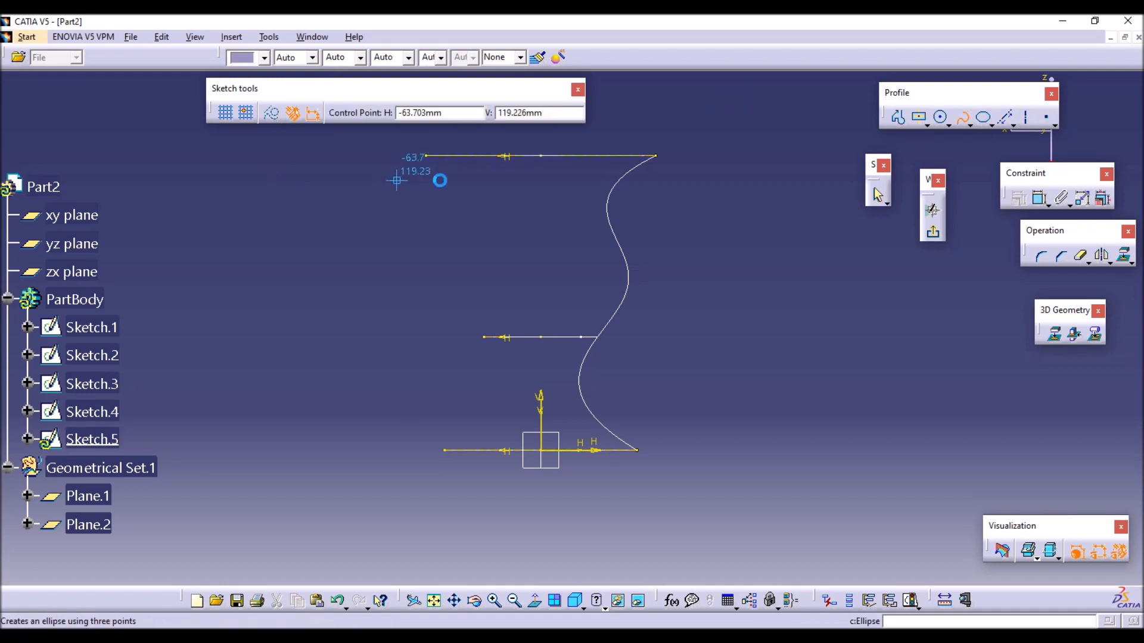
{"action": "left_click", "coordinate": [438, 157]}
{"action": "left_click", "coordinate": [471, 212]}
{"action": "left_click", "coordinate": [454, 260]}
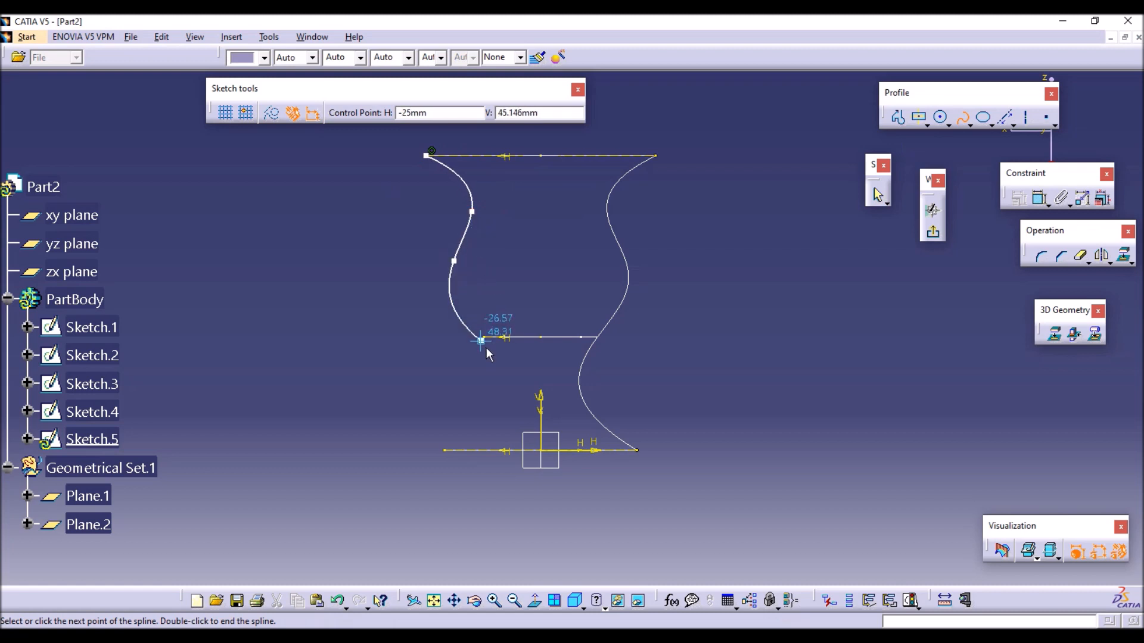
{"action": "left_click", "coordinate": [485, 337]}
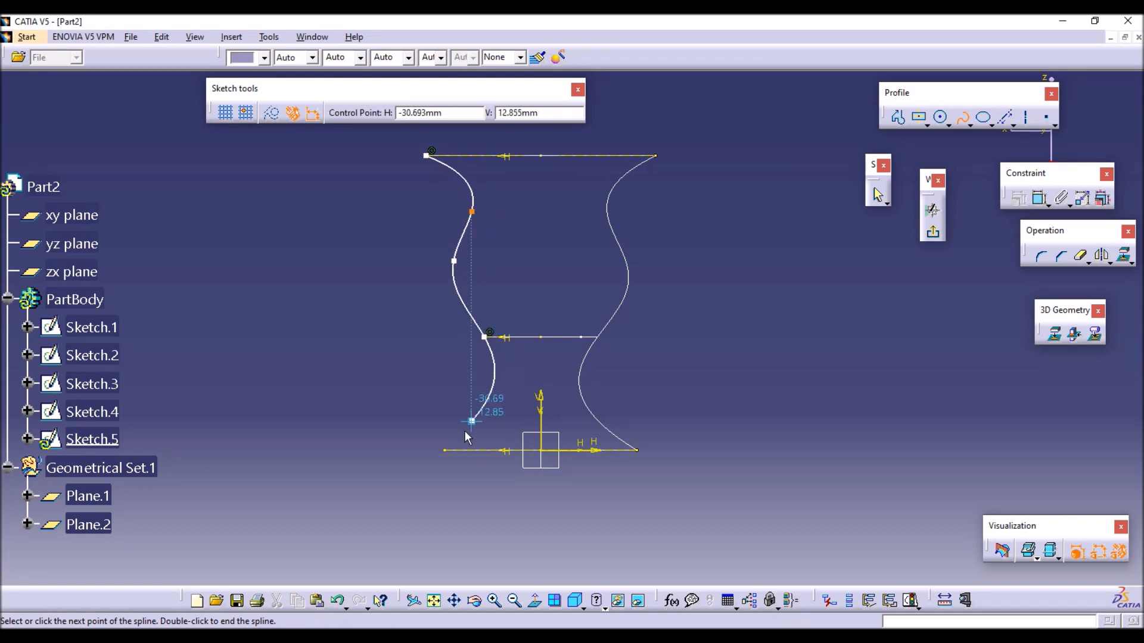
{"action": "left_click", "coordinate": [467, 443]}
{"action": "left_click", "coordinate": [961, 116]}
{"action": "left_click", "coordinate": [768, 257]}
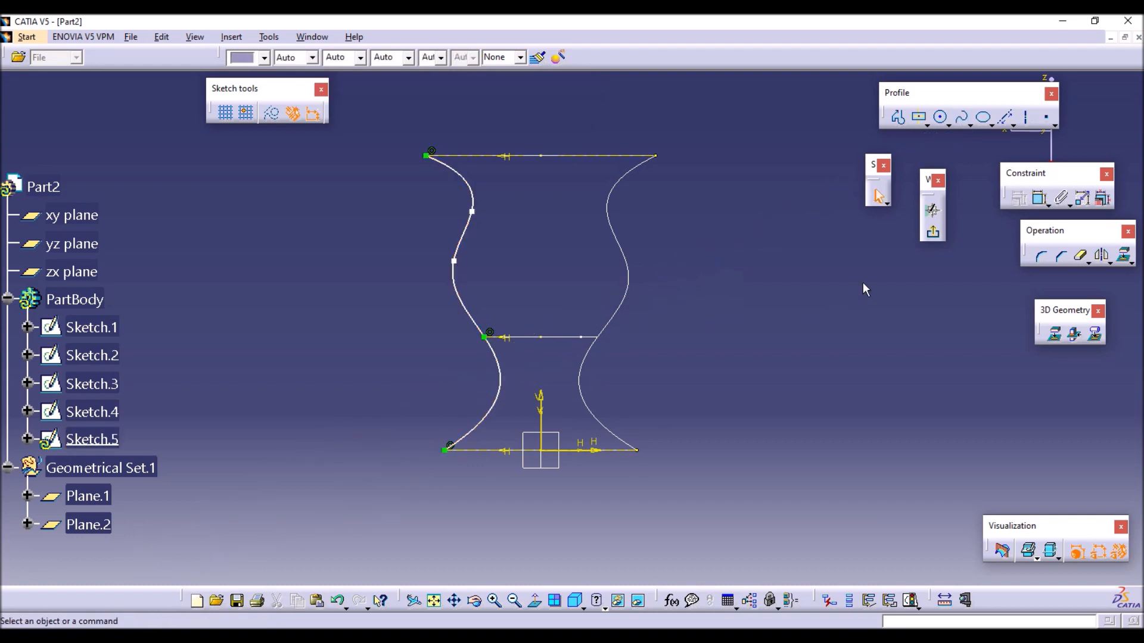
{"action": "left_click", "coordinate": [931, 236]}
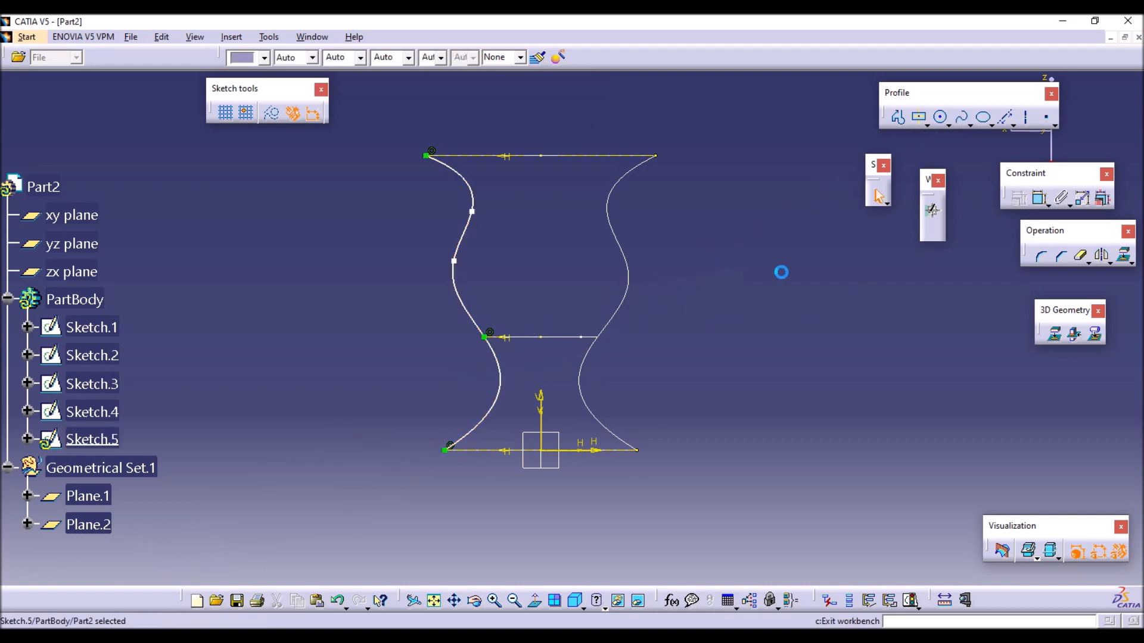
{"action": "left_click", "coordinate": [748, 308]}
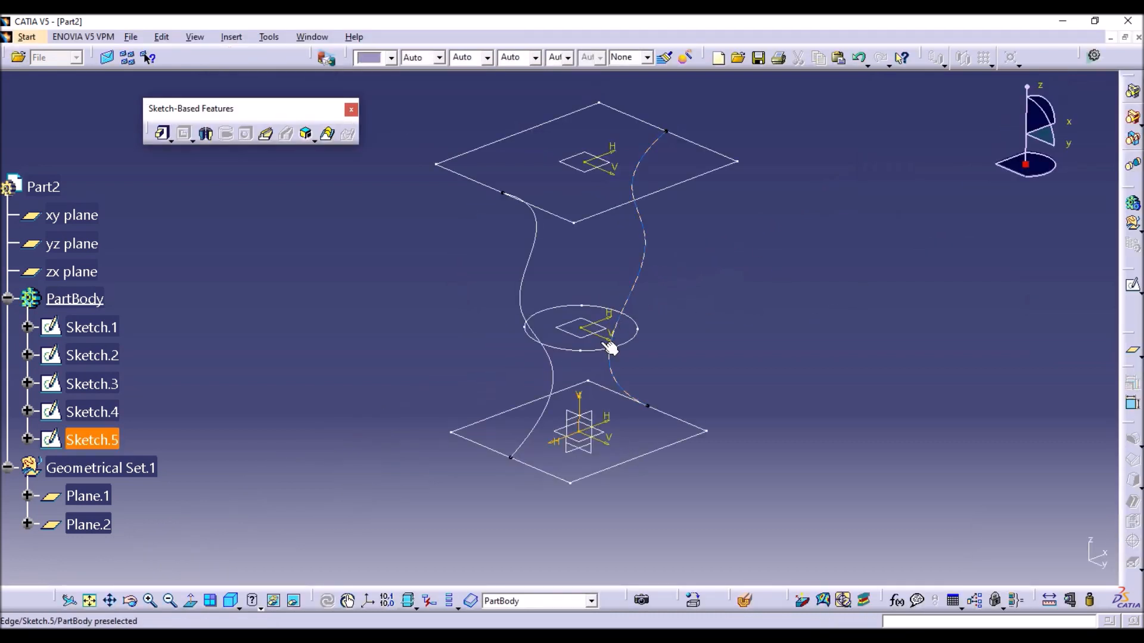
Open a new sketch on the yz plane and project the base edge, the circle arc on the positive H side and the upper edge.
{"action": "left_click", "coordinate": [579, 419]}
{"action": "left_click", "coordinate": [1132, 286]}
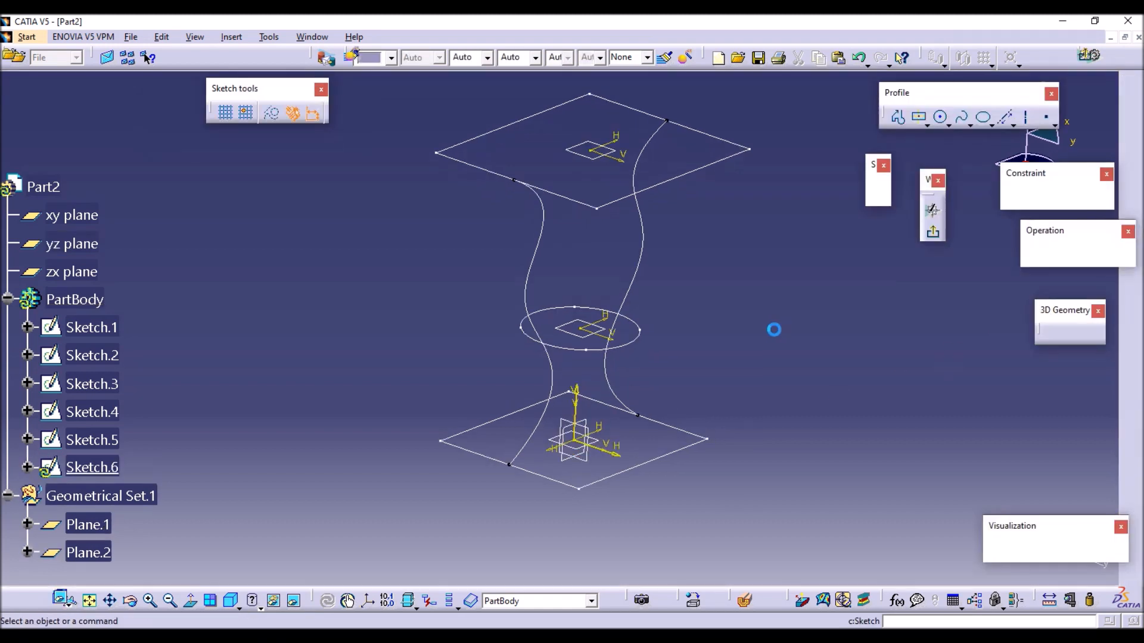
{"action": "left_click", "coordinate": [1055, 334]}
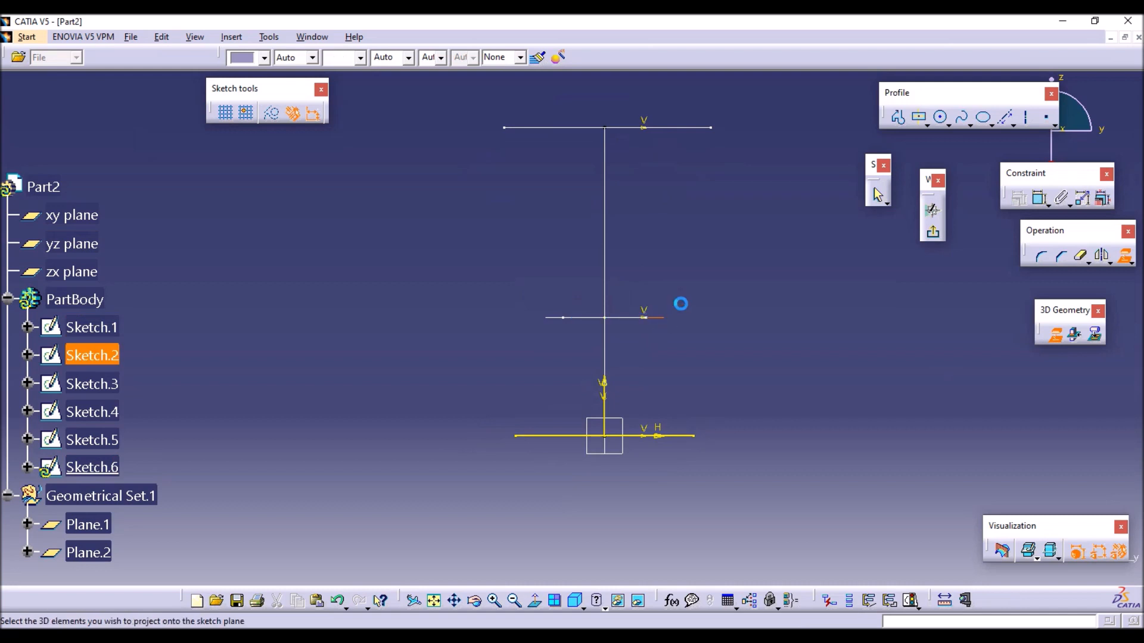
{"action": "left_click", "coordinate": [703, 128]}
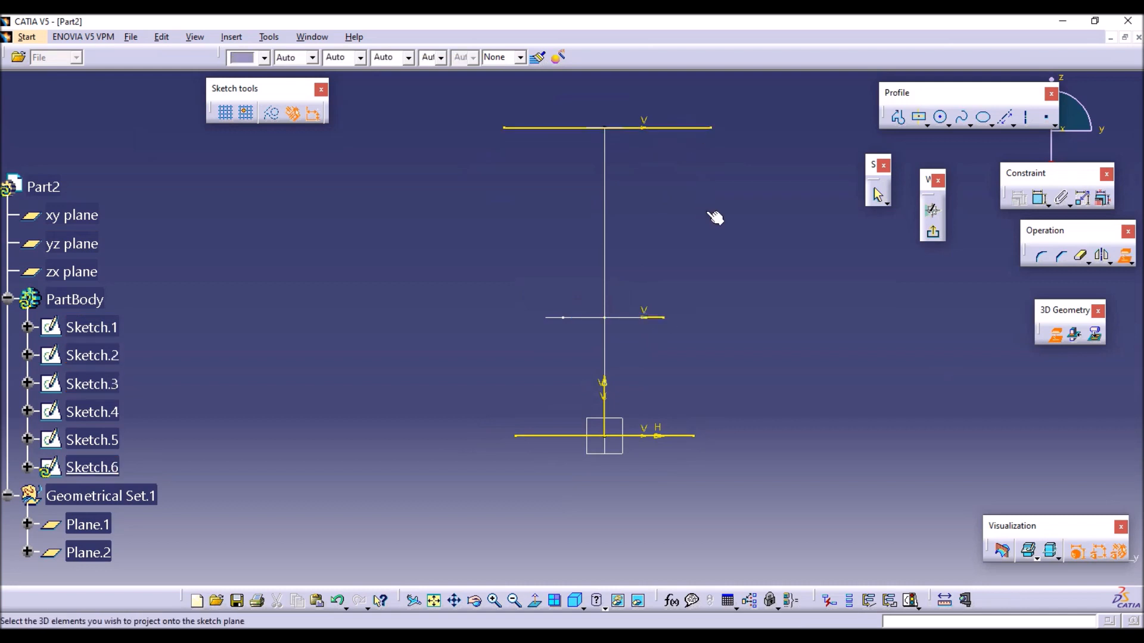
{"action": "left_click", "coordinate": [703, 128]}
{"action": "left_click", "coordinate": [672, 279]}
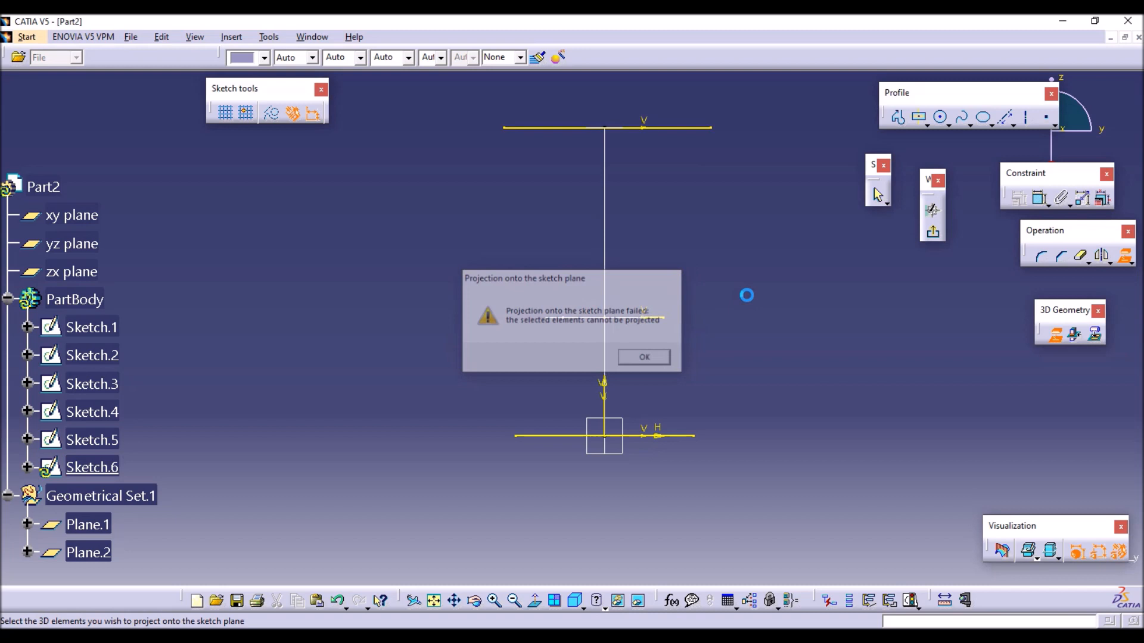
Convert the projected upper edge, circle arc and base edge of the yz-plane sketch to construction geometry.
{"action": "left_click", "coordinate": [680, 127]}
{"action": "left_click", "coordinate": [659, 317], "text": "ctrl"}
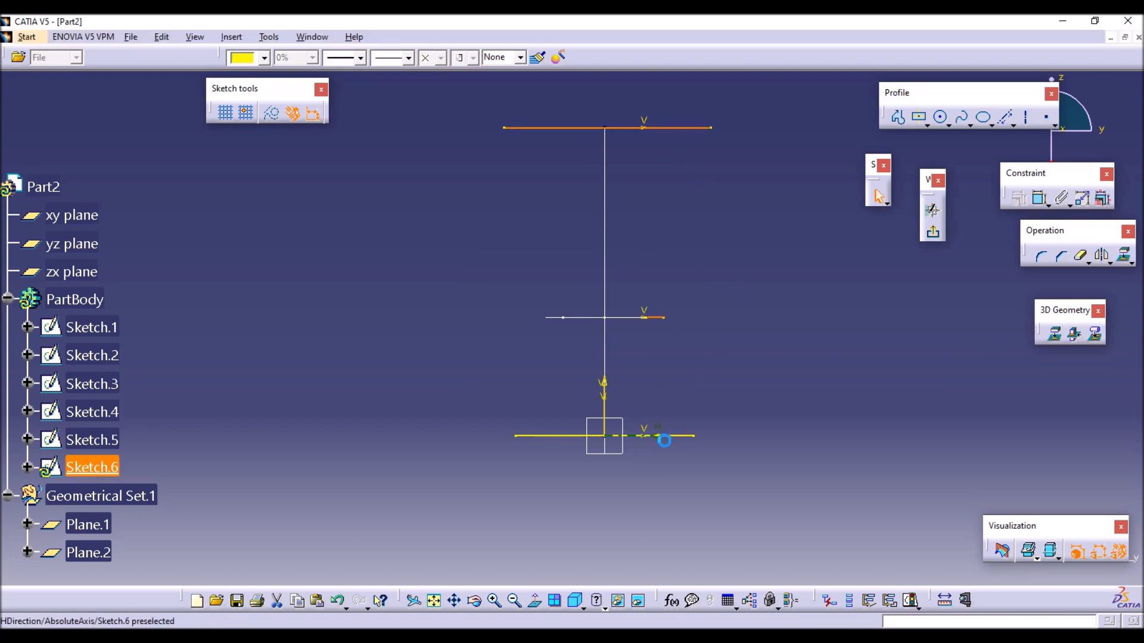
{"action": "left_click", "coordinate": [679, 435], "text": "ctrl"}
{"action": "left_click", "coordinate": [273, 114]}
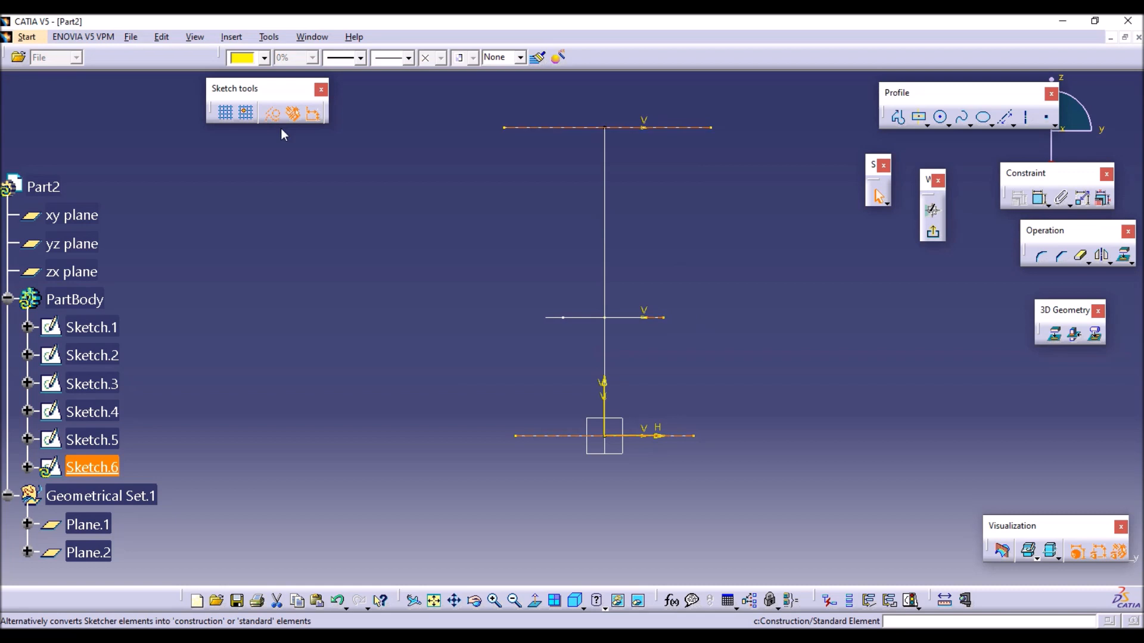
{"action": "left_click", "coordinate": [299, 203]}
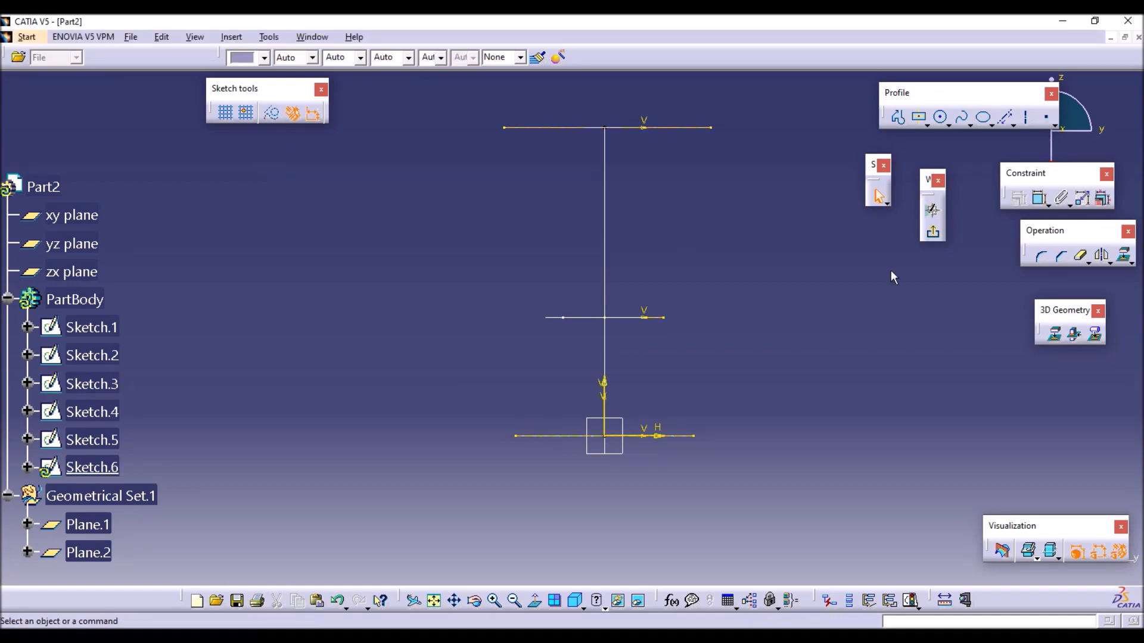
Draw a five-point spline through the upper edge, arc and base edge endpoints on the positive H side, and exit the sketch.
{"action": "left_click", "coordinate": [964, 118]}
{"action": "left_click", "coordinate": [711, 126]}
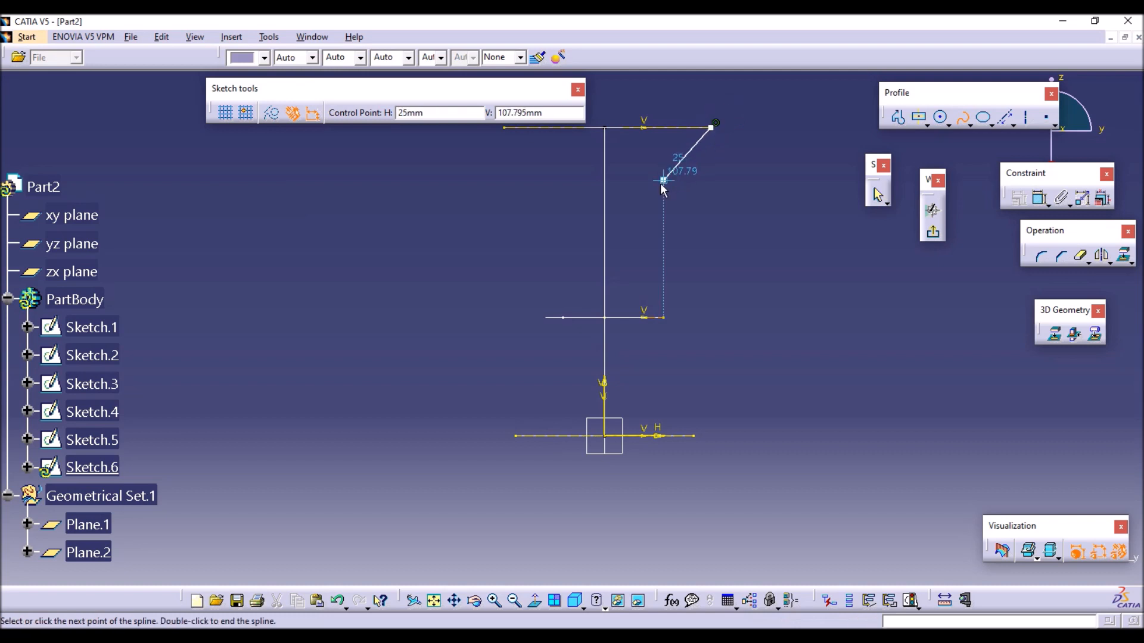
{"action": "left_click", "coordinate": [663, 181]}
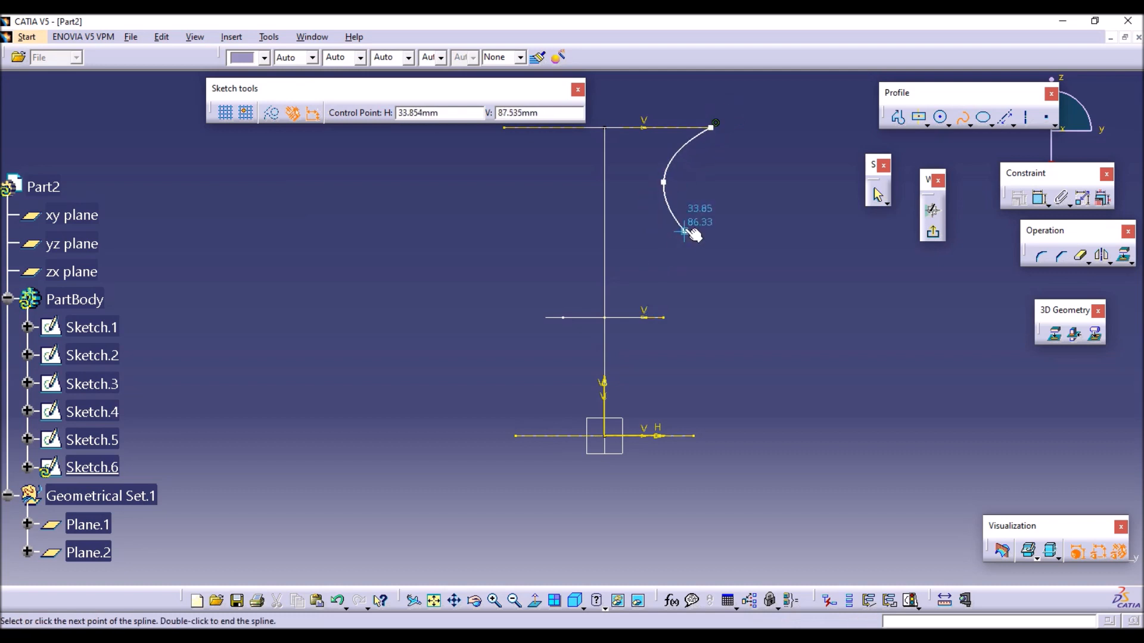
{"action": "left_click", "coordinate": [687, 256]}
{"action": "left_click", "coordinate": [663, 317]}
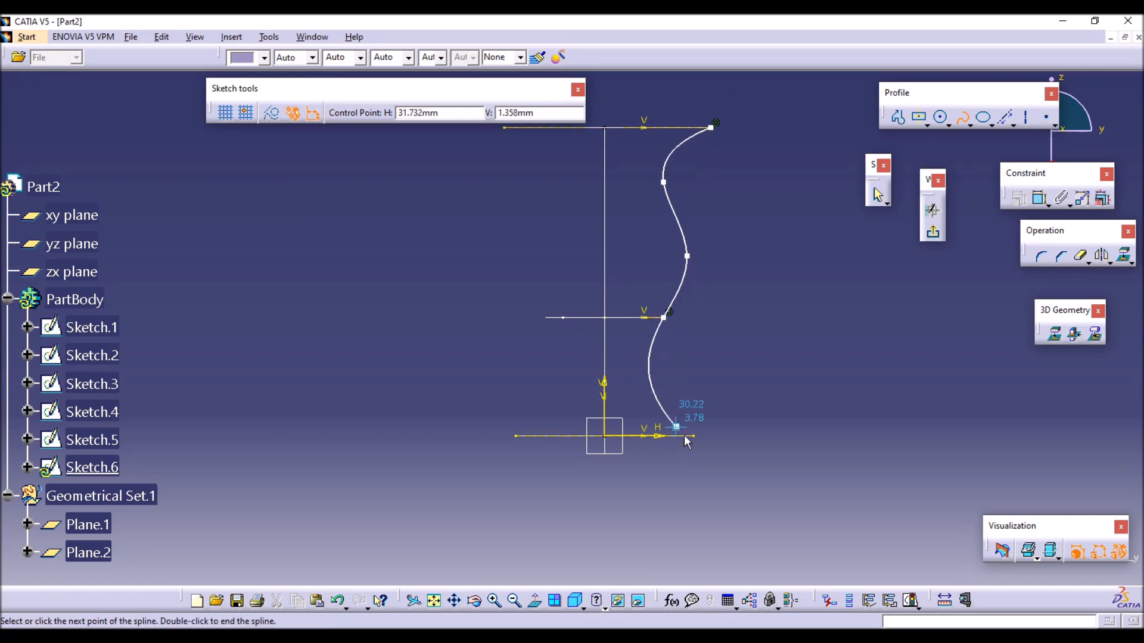
{"action": "left_click", "coordinate": [694, 436]}
{"action": "left_click", "coordinate": [961, 118]}
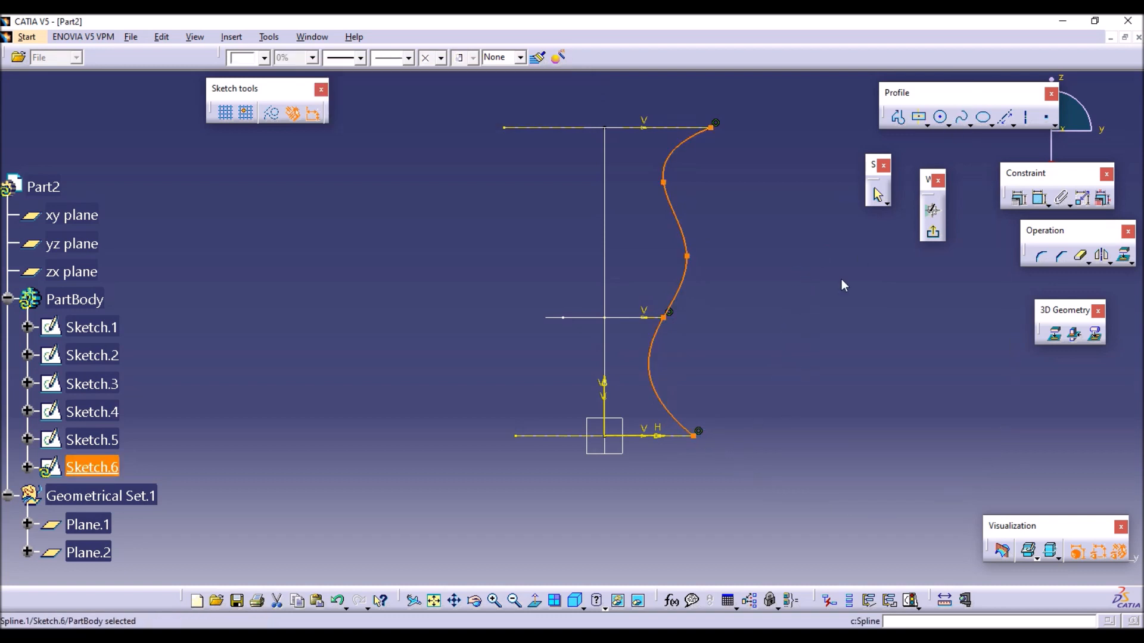
{"action": "left_click", "coordinate": [939, 236]}
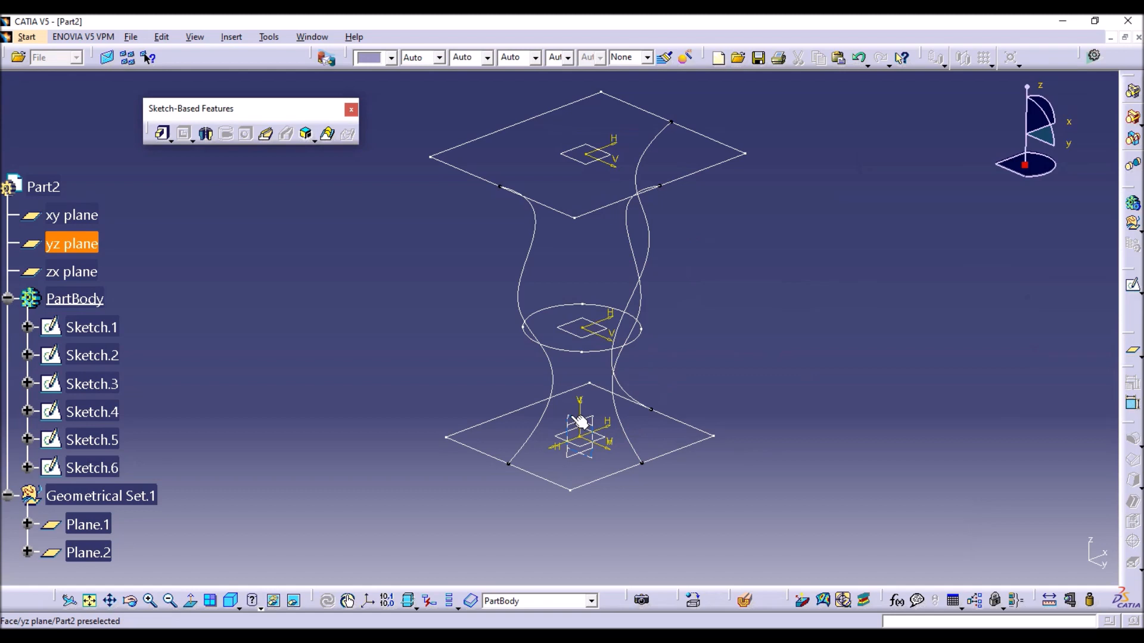
Open another sketch on the yz plane and project the base edge, the circle arc opposite the existing yz-plane spline and the upper edge.
{"action": "left_click", "coordinate": [581, 421]}
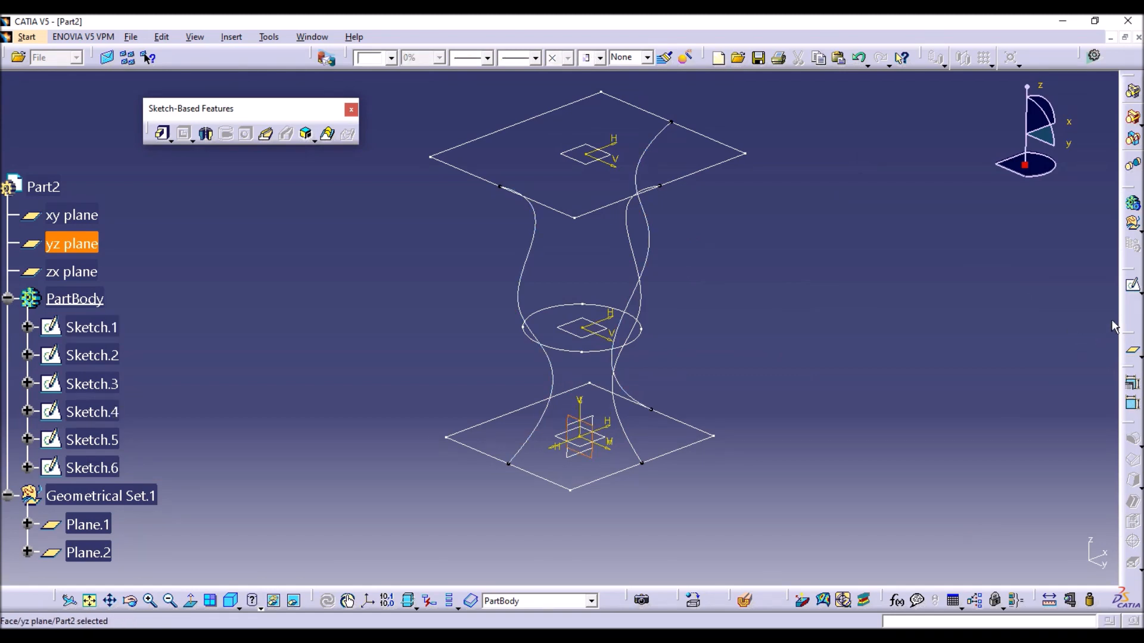
{"action": "left_click", "coordinate": [1132, 284]}
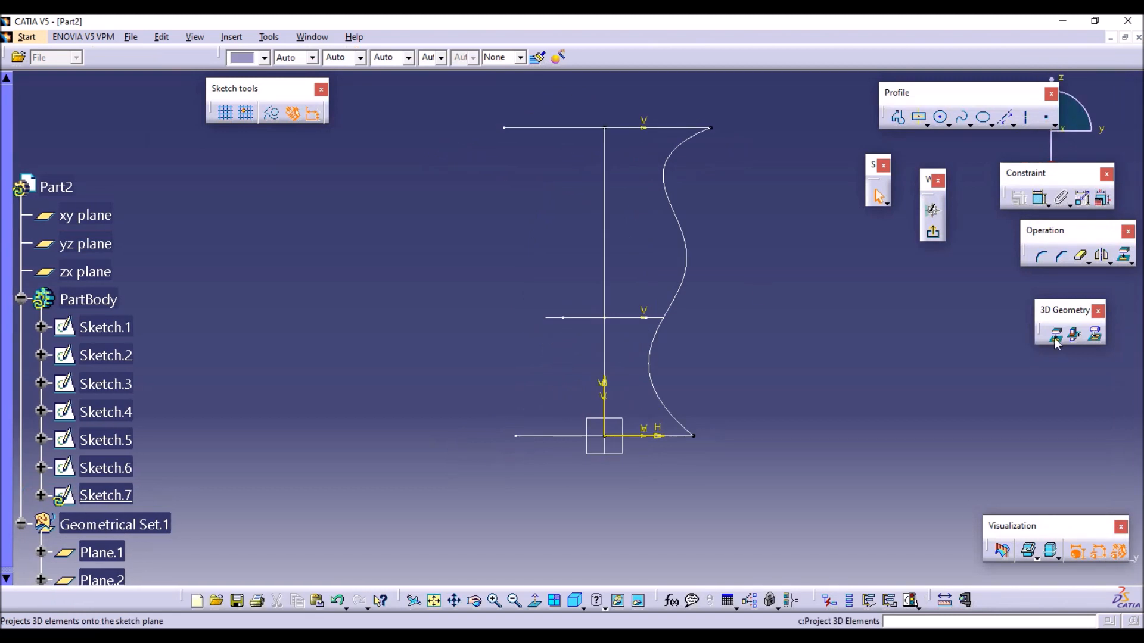
{"action": "left_click", "coordinate": [1055, 336]}
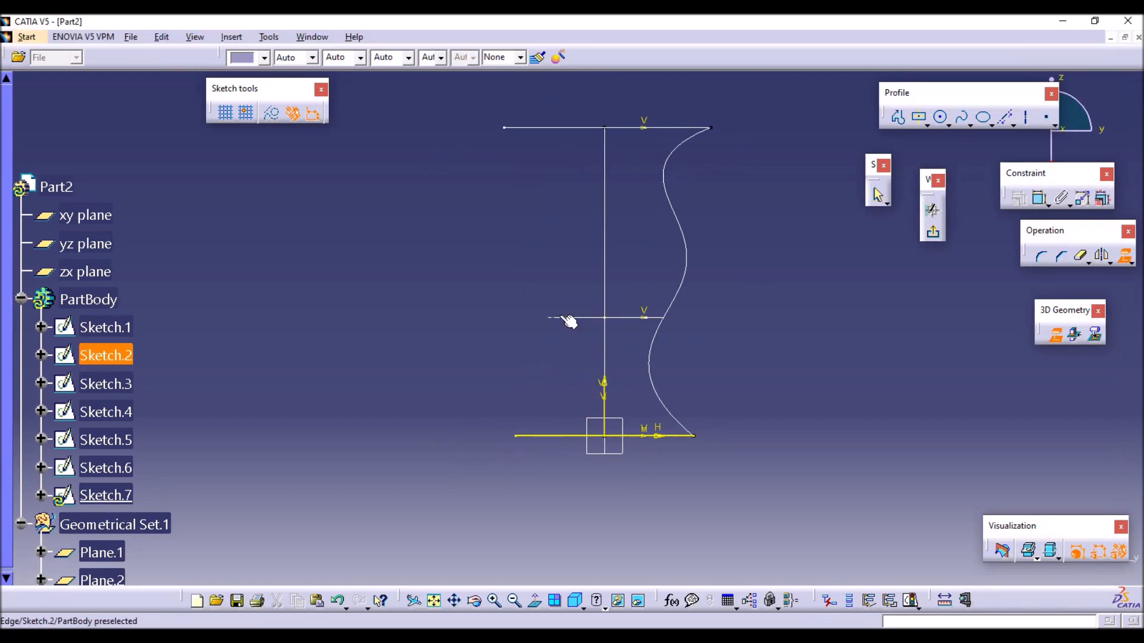
{"action": "left_click", "coordinate": [559, 319]}
{"action": "left_click", "coordinate": [556, 127]}
{"action": "key", "text": "Escape"}
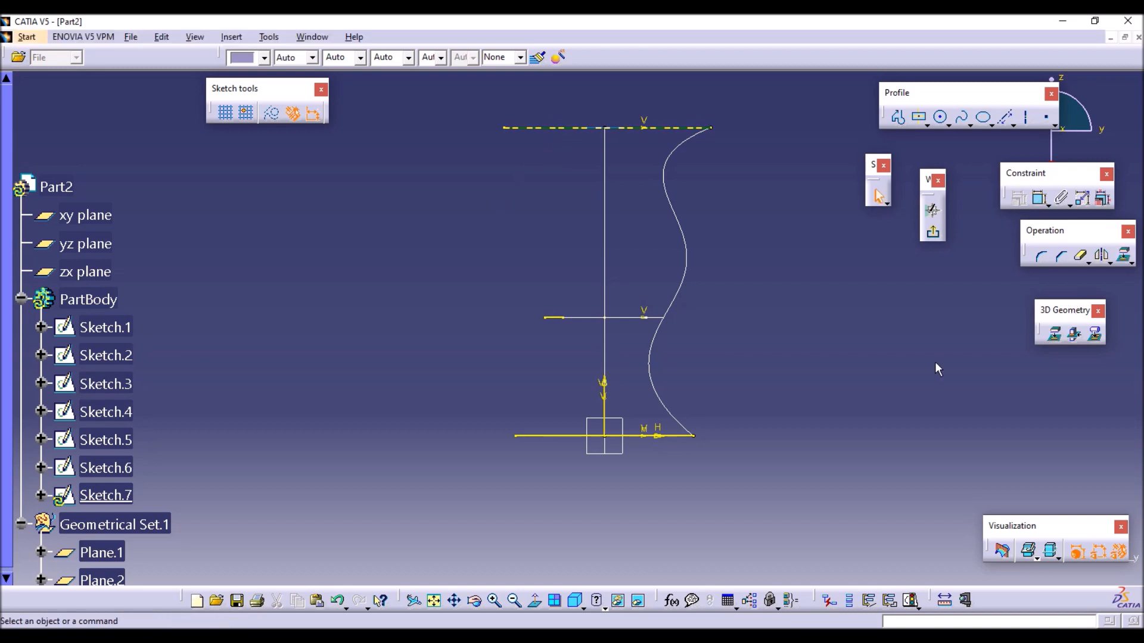
Turn the projected edges and arc of the second yz-plane sketch into construction elements.
{"action": "left_click", "coordinate": [592, 126]}
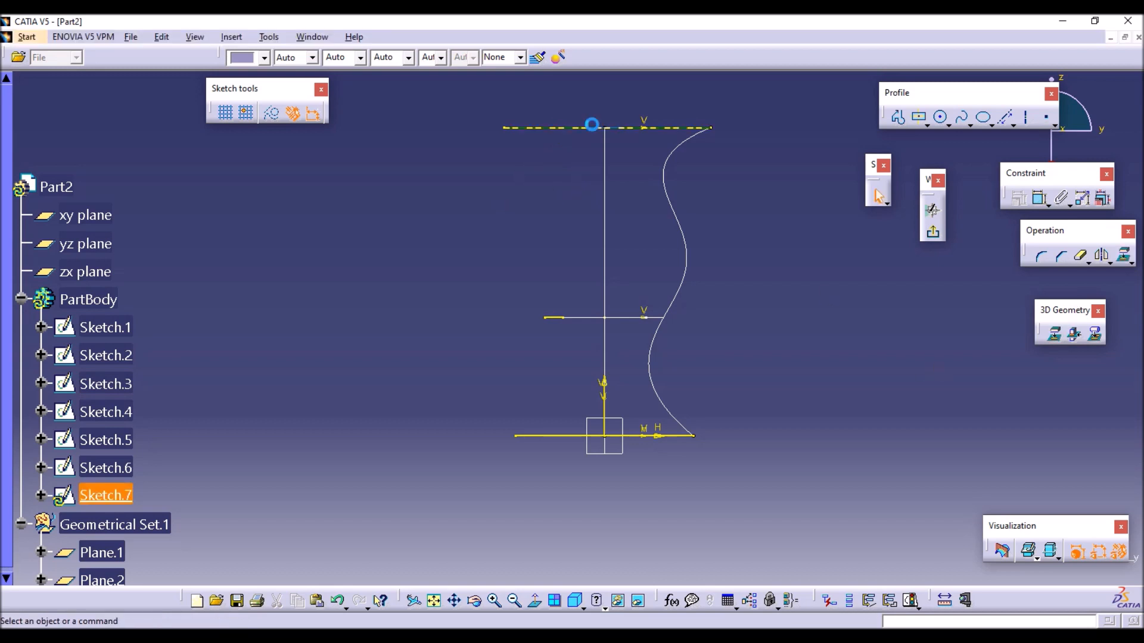
{"action": "left_click", "coordinate": [545, 437]}
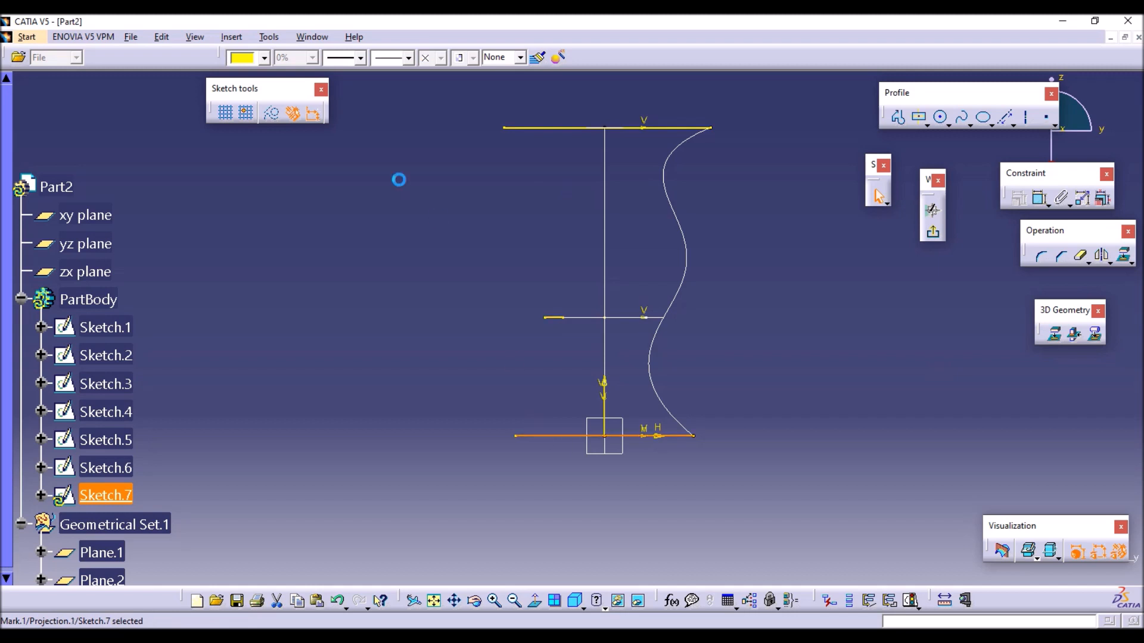
{"action": "left_click", "coordinate": [356, 160]}
{"action": "left_click", "coordinate": [563, 127]}
{"action": "left_click", "coordinate": [207, 123]}
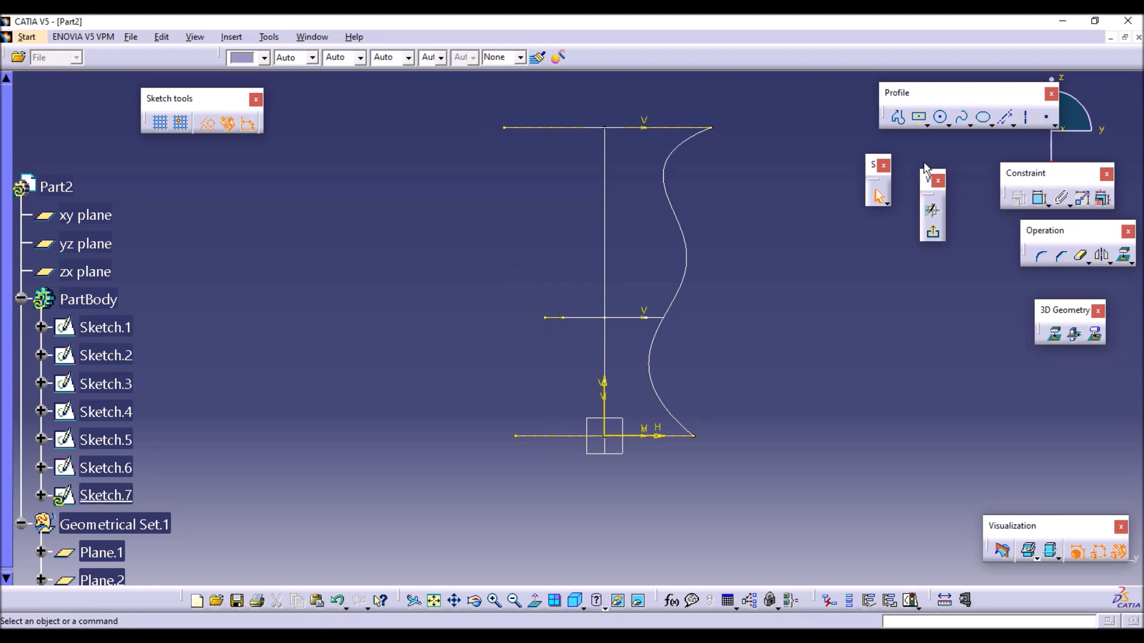
{"action": "left_click", "coordinate": [961, 117]}
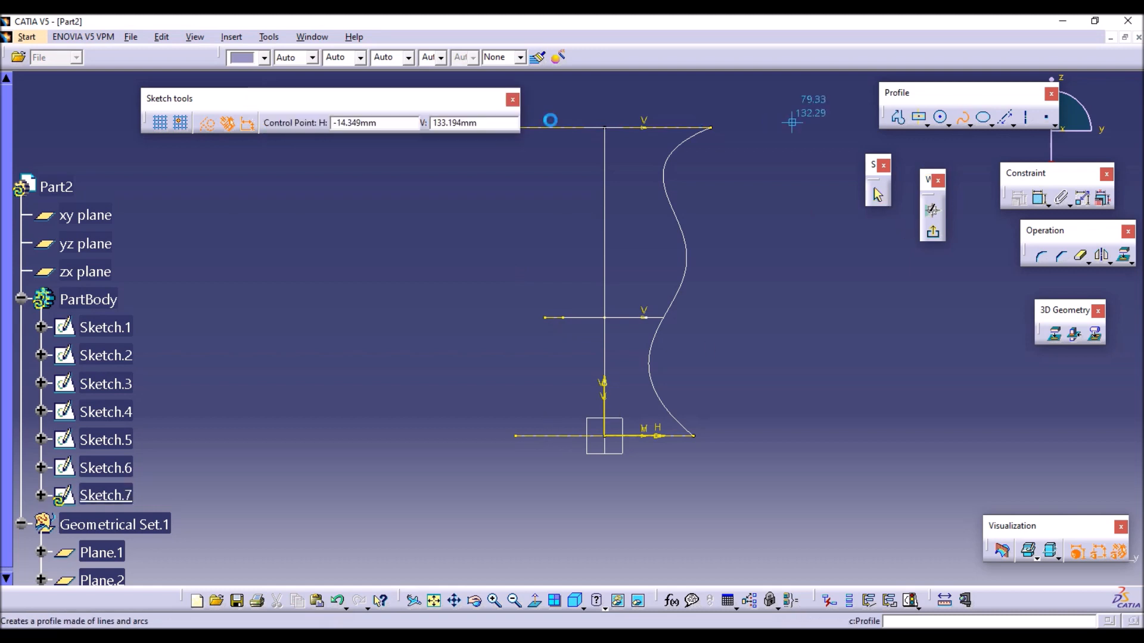
{"action": "left_click_drag", "start_coordinate": [447, 105], "coordinate": [377, 85]}
{"action": "left_click", "coordinate": [504, 128]}
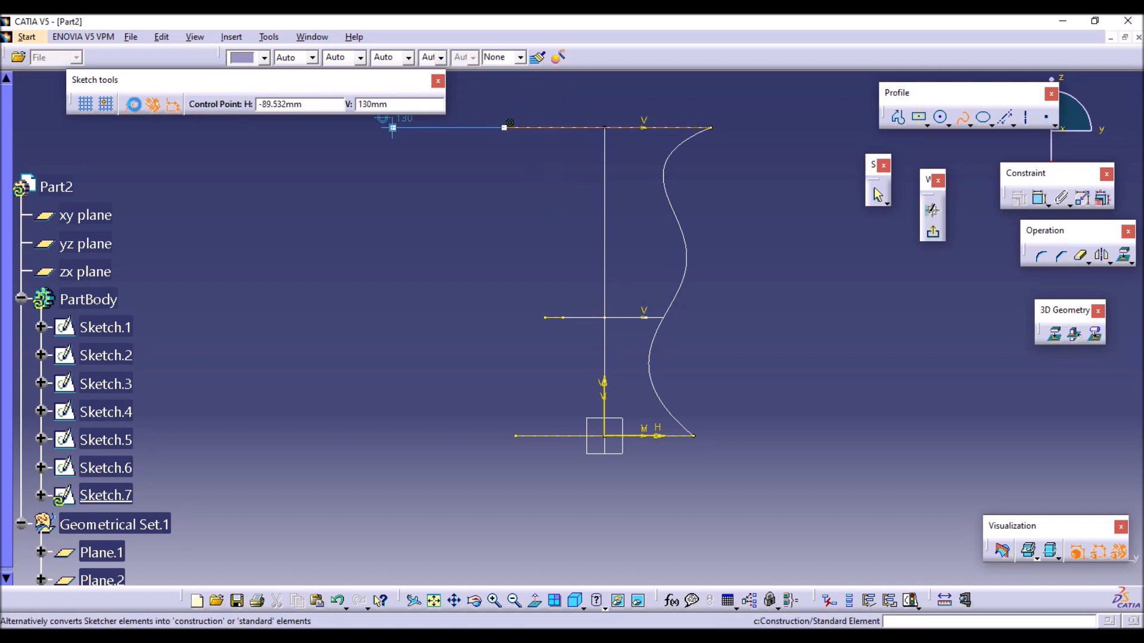
{"action": "key", "text": "Escape"}
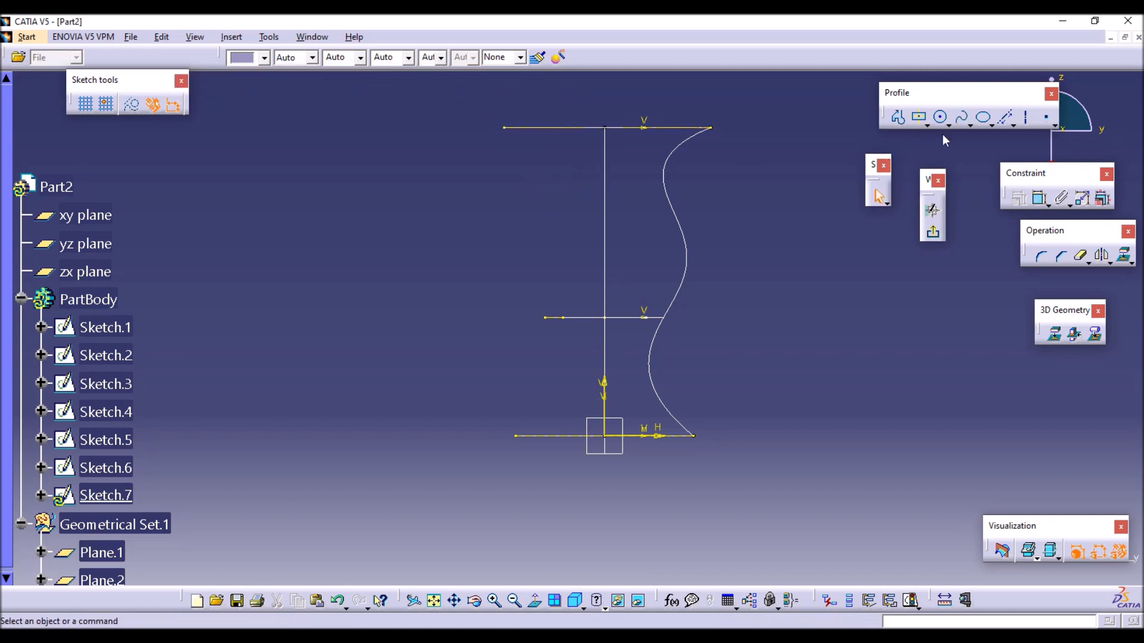
Draw a standard five-point spline through the upper edge, arc and base edge endpoints opposite the existing yz-plane spline, and exit the sketch.
{"action": "left_click", "coordinate": [970, 125]}
{"action": "left_click", "coordinate": [986, 128]}
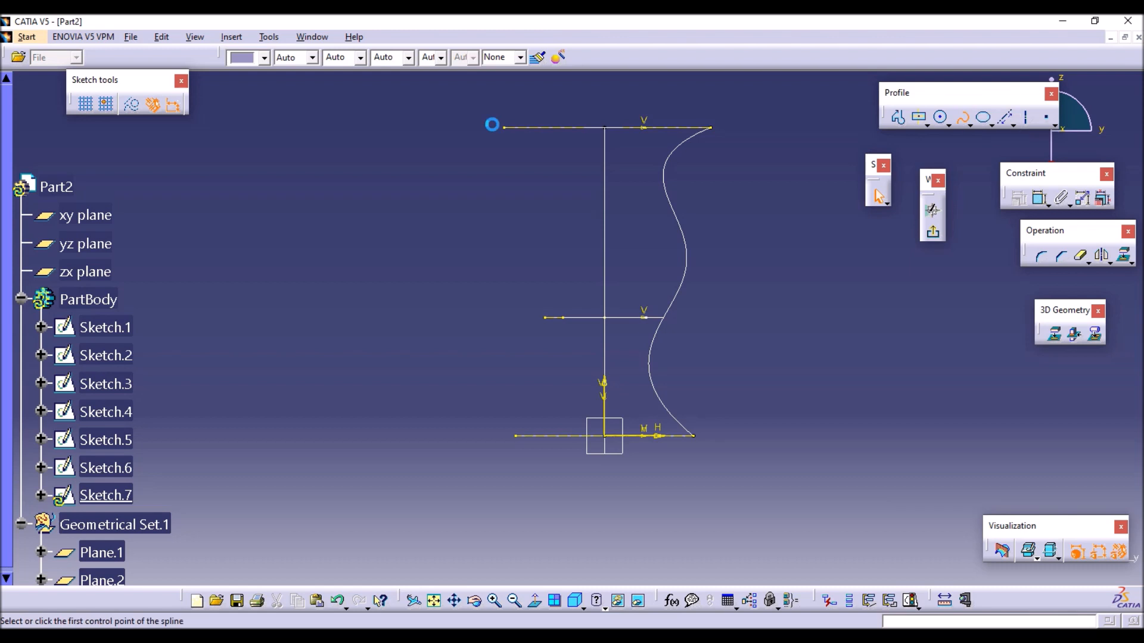
{"action": "left_click", "coordinate": [505, 128]}
{"action": "left_click", "coordinate": [545, 189]}
{"action": "left_click", "coordinate": [527, 247]}
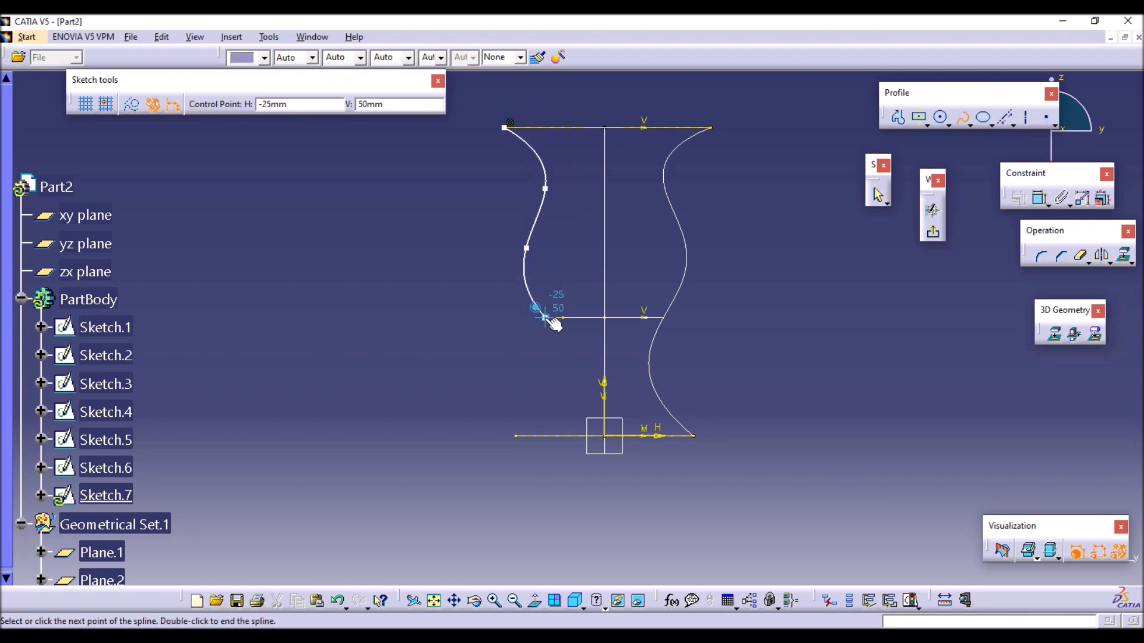
{"action": "left_click", "coordinate": [545, 318]}
{"action": "left_click", "coordinate": [516, 437]}
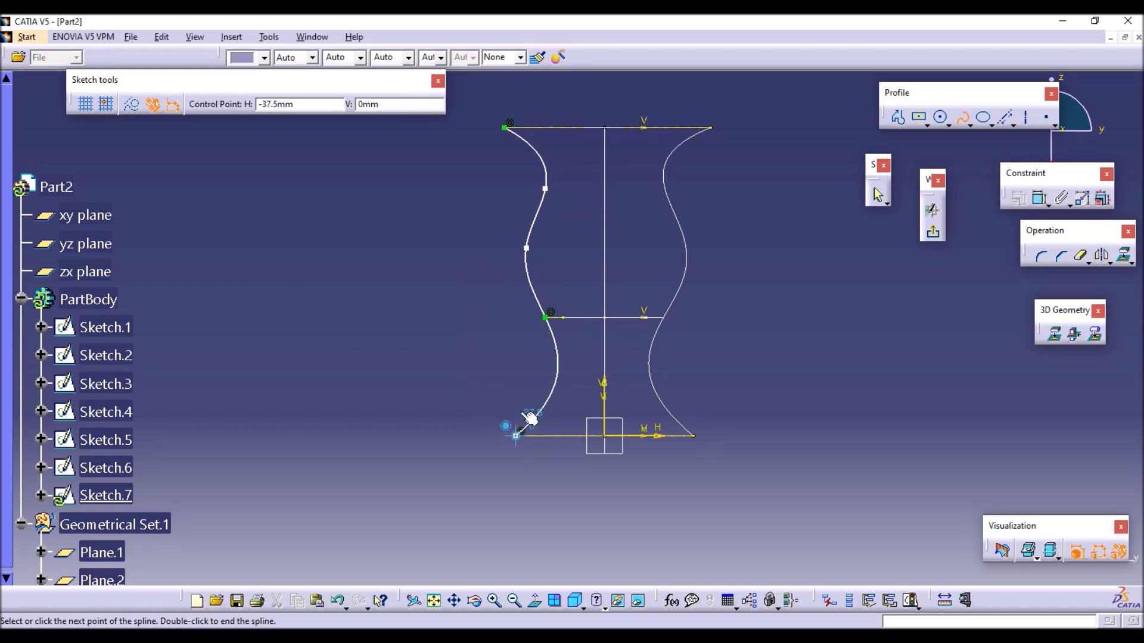
{"action": "double_click", "coordinate": [516, 437]}
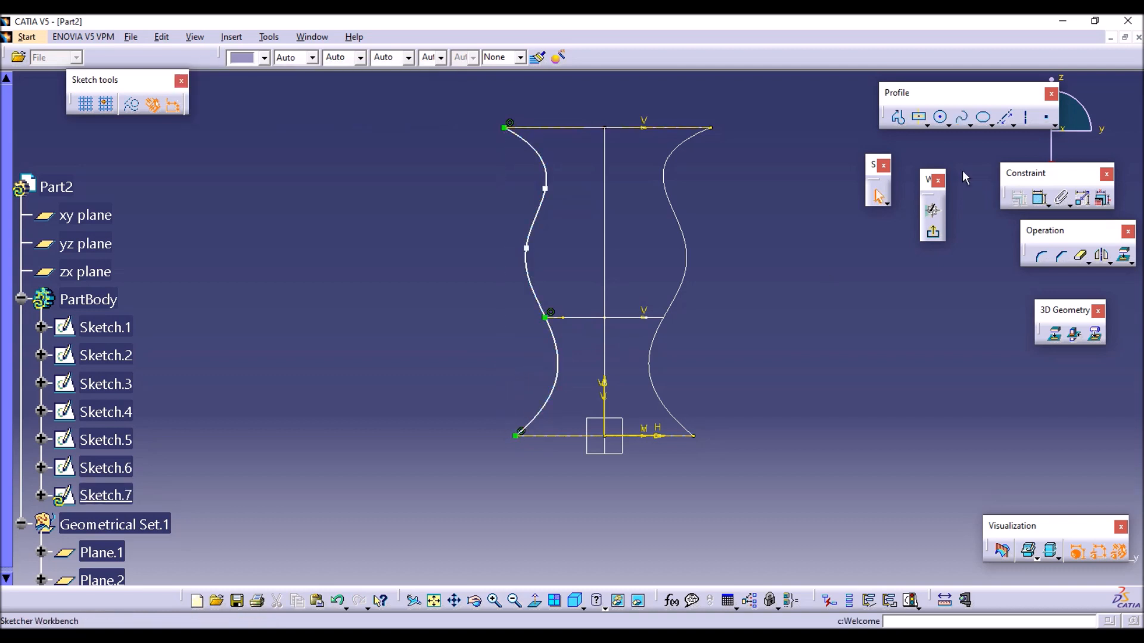
{"action": "left_click", "coordinate": [933, 231]}
Start a multi-sections solid with the base rectangle, the circle and the upper rectangle as its three sections.
{"action": "left_click", "coordinate": [780, 328]}
{"action": "middle_click_drag", "start_coordinate": [636, 354], "coordinate": [512, 402]}
{"action": "left_click", "coordinate": [327, 133]}
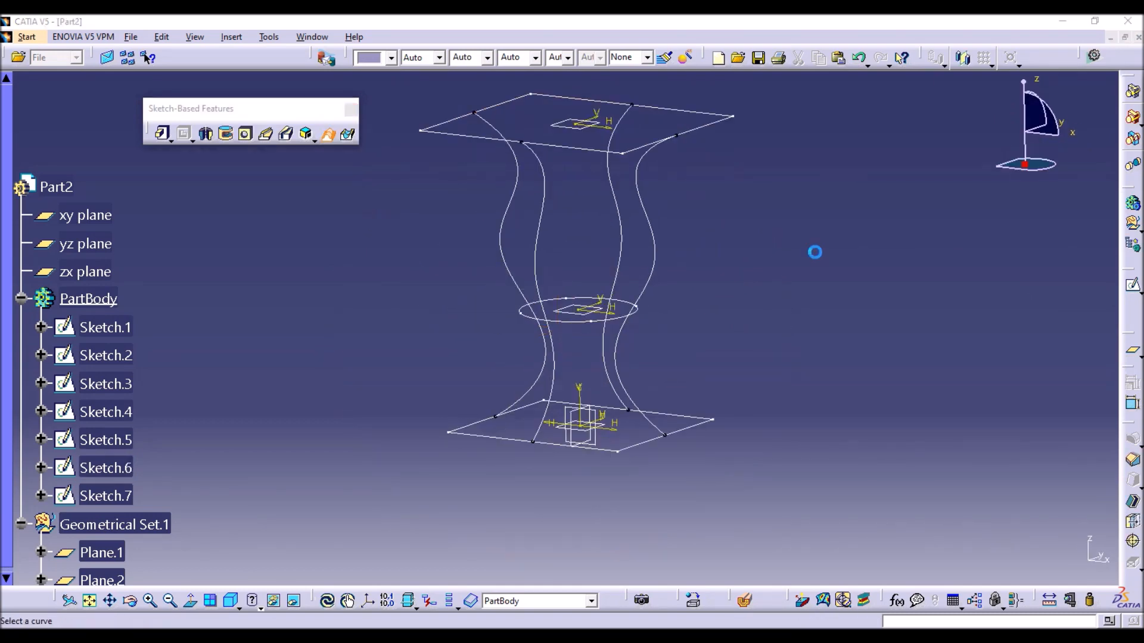
{"action": "left_click", "coordinate": [690, 413]}
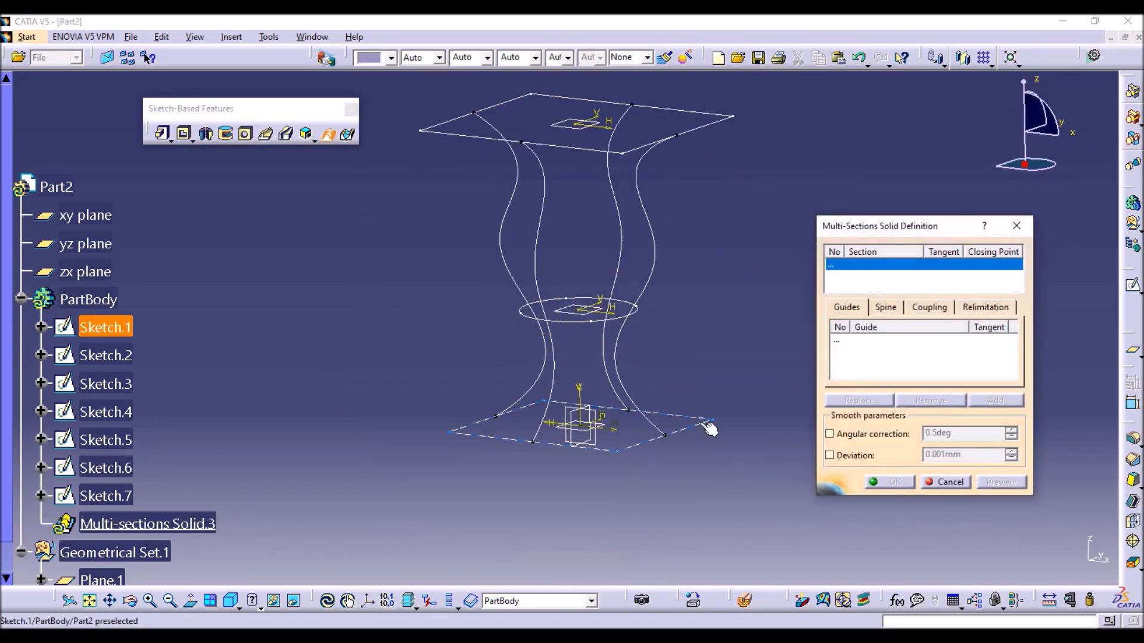
{"action": "left_click", "coordinate": [591, 321]}
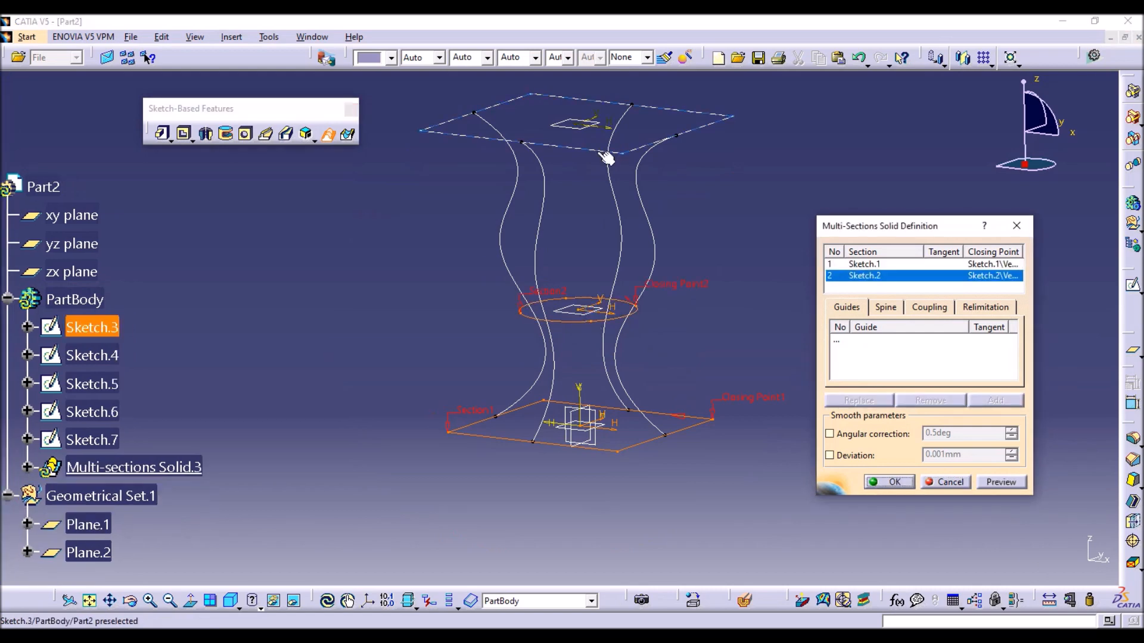
{"action": "left_click", "coordinate": [603, 152]}
{"action": "middle_click_drag", "start_coordinate": [722, 208], "coordinate": [694, 285]}
Add Sketch.5, Sketch.6, Sketch.4 and Sketch.7 as guides and try to build the multi-sections solid.
{"action": "left_click", "coordinate": [850, 310]}
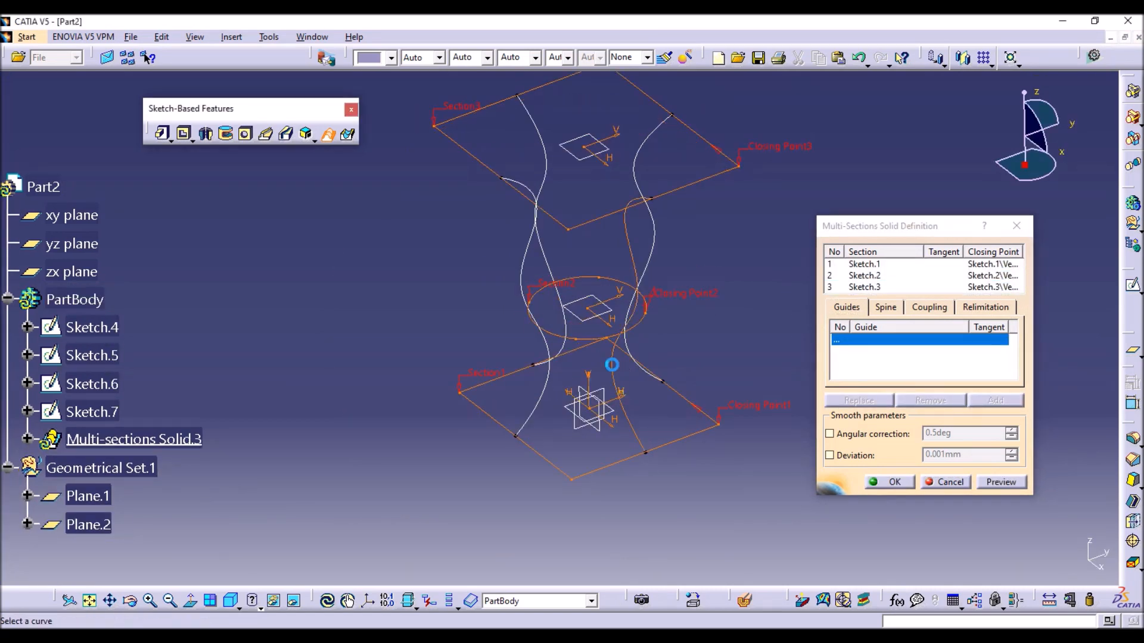
{"action": "left_click", "coordinate": [620, 336]}
{"action": "left_click", "coordinate": [639, 354]}
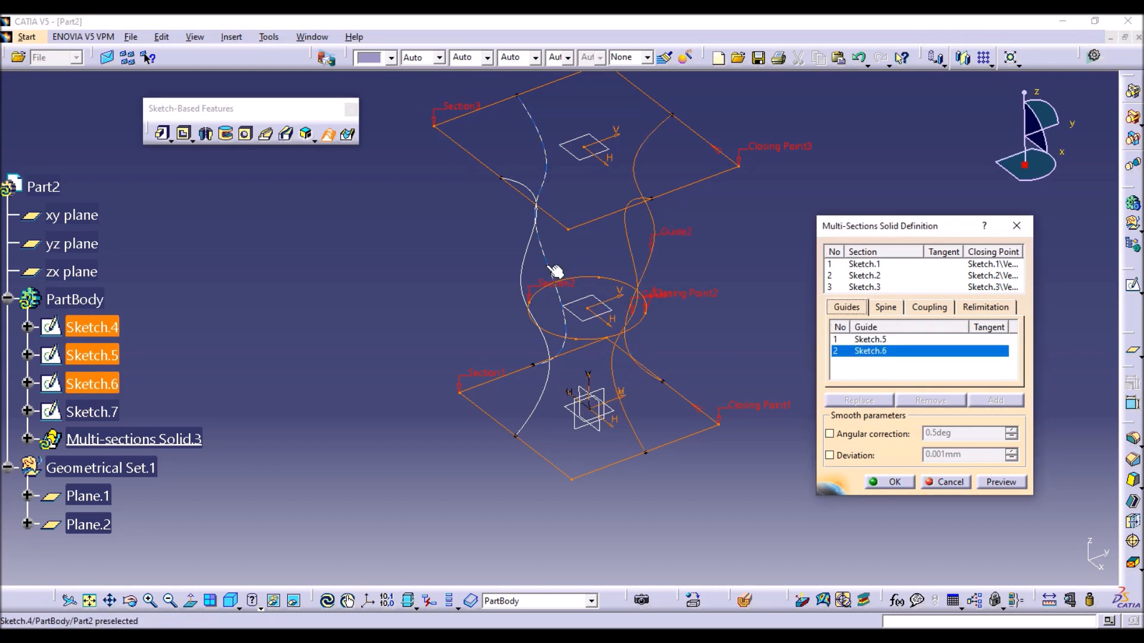
{"action": "left_click", "coordinate": [555, 271]}
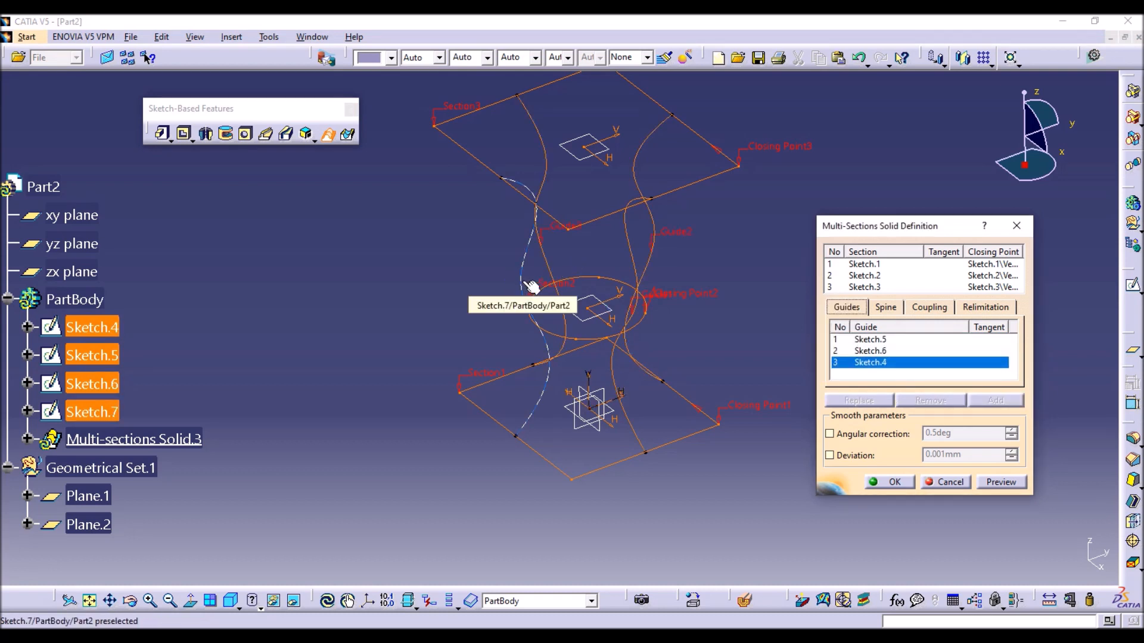
{"action": "left_click", "coordinate": [532, 288]}
{"action": "left_click", "coordinate": [909, 479]}
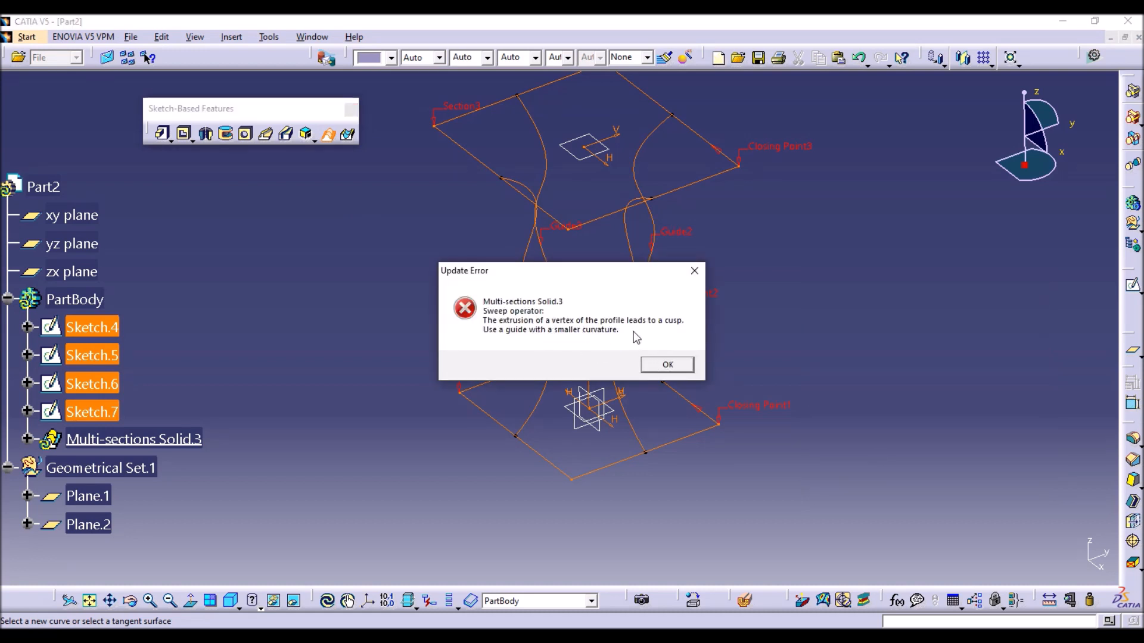
{"action": "left_click", "coordinate": [667, 365]}
Set the sections coupling to Vertices and create the multi-sections solid.
{"action": "left_click", "coordinate": [930, 306]}
{"action": "left_click", "coordinate": [954, 327]}
{"action": "left_click", "coordinate": [923, 374]}
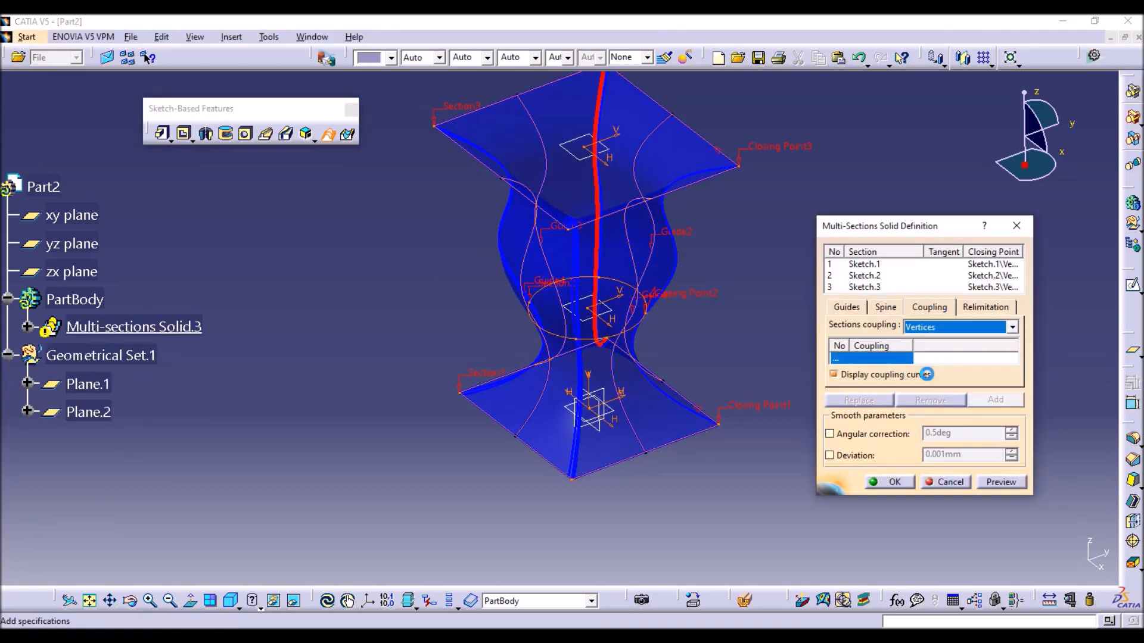
{"action": "left_click", "coordinate": [877, 481]}
{"action": "middle_click_drag", "start_coordinate": [709, 455], "coordinate": [736, 262]}
{"action": "middle_click_drag", "start_coordinate": [698, 314], "coordinate": [664, 97]}
{"action": "middle_click", "coordinate": [665, 98]}
{"action": "middle_click_drag", "start_coordinate": [473, 185], "coordinate": [496, 244]}
{"action": "right_click", "coordinate": [497, 244]}
{"action": "middle_click_drag", "start_coordinate": [584, 403], "coordinate": [591, 444]}
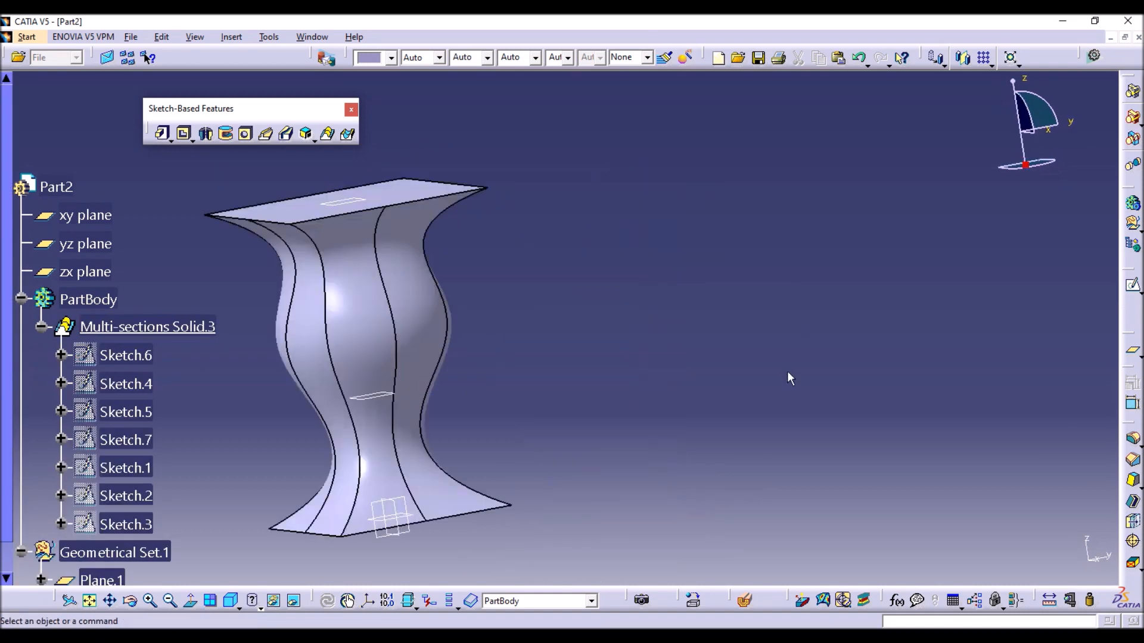
Sketch a circle of about 24.8 mm radius centred on the origin of the xy plane and exit the sketch.
{"action": "middle_click_drag", "start_coordinate": [644, 336], "coordinate": [792, 375]}
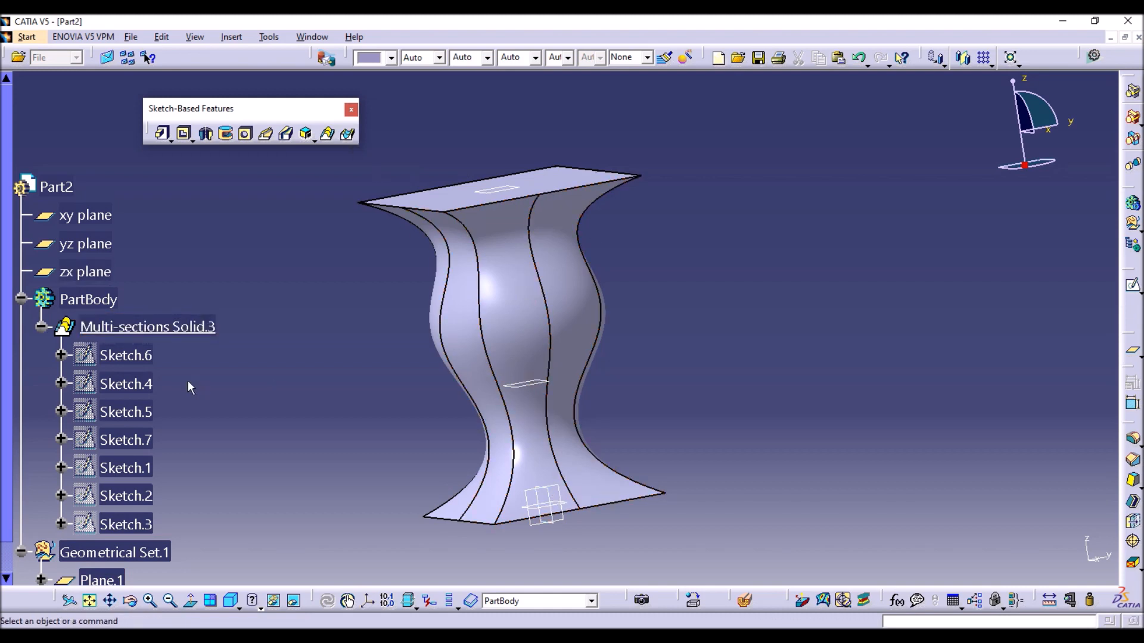
{"action": "left_click", "coordinate": [111, 217]}
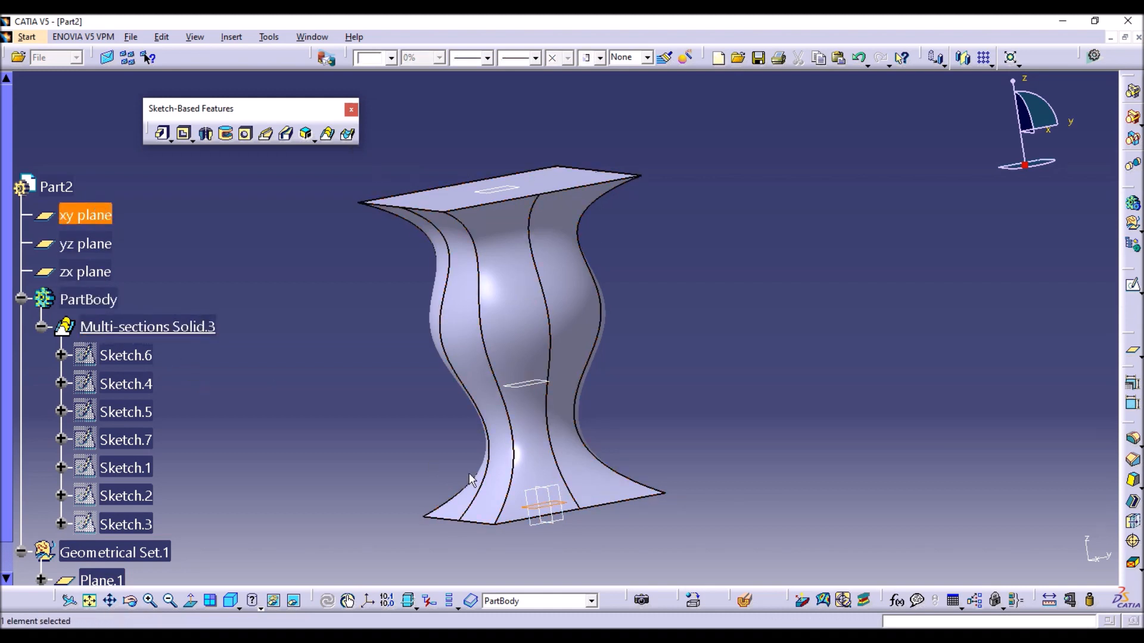
{"action": "left_click", "coordinate": [1132, 285]}
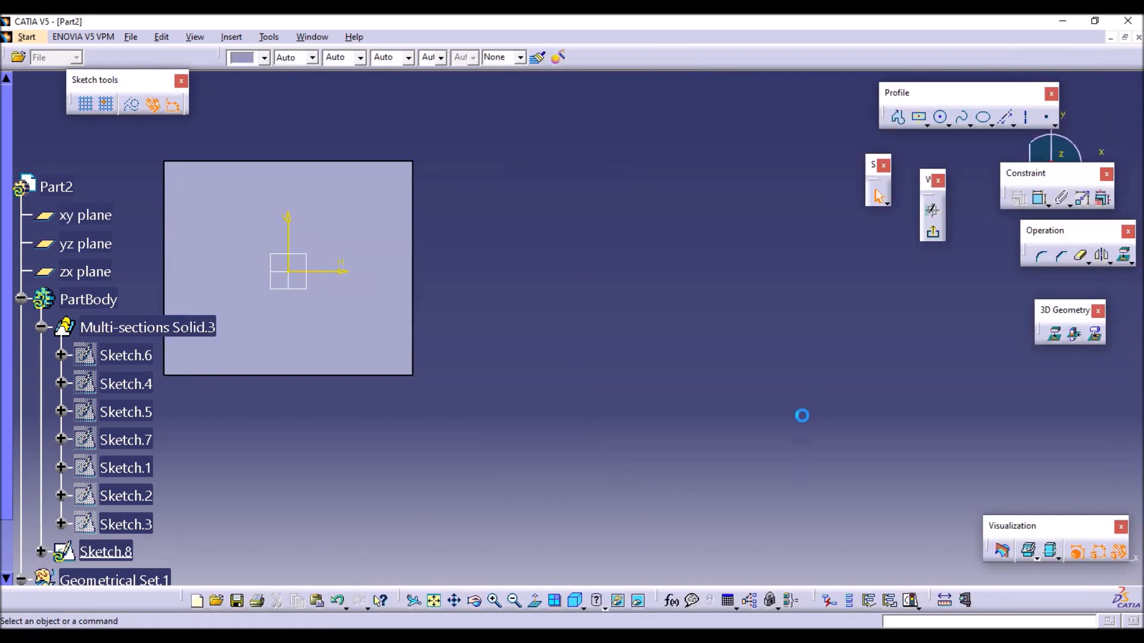
{"action": "left_click", "coordinate": [941, 118]}
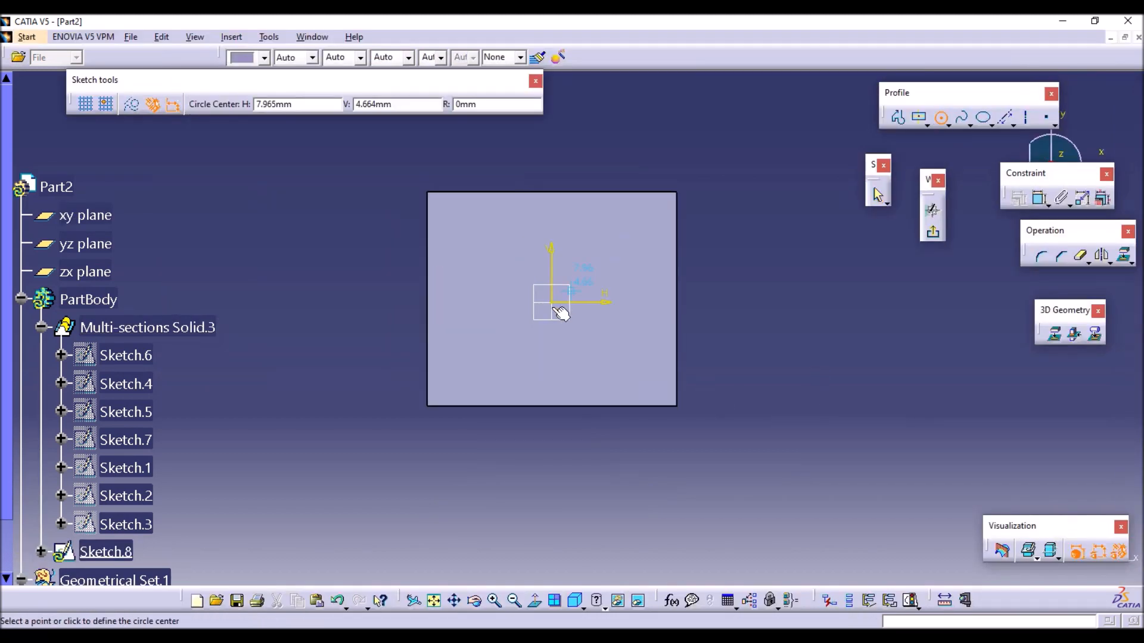
{"action": "left_click", "coordinate": [551, 302]}
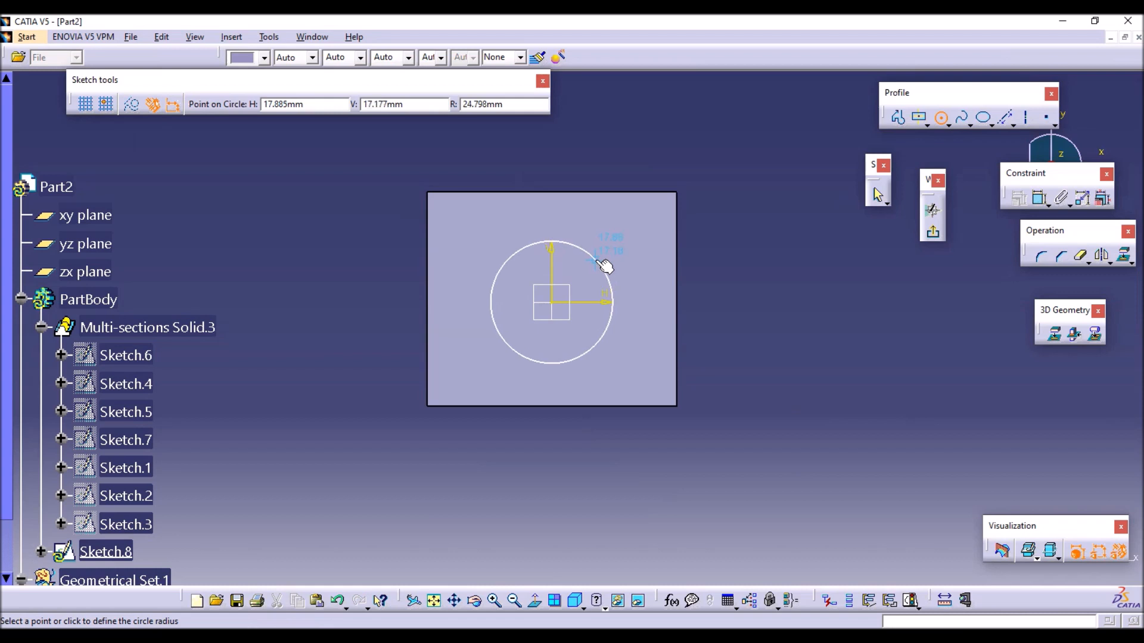
{"action": "left_click", "coordinate": [598, 261]}
{"action": "left_click", "coordinate": [933, 233]}
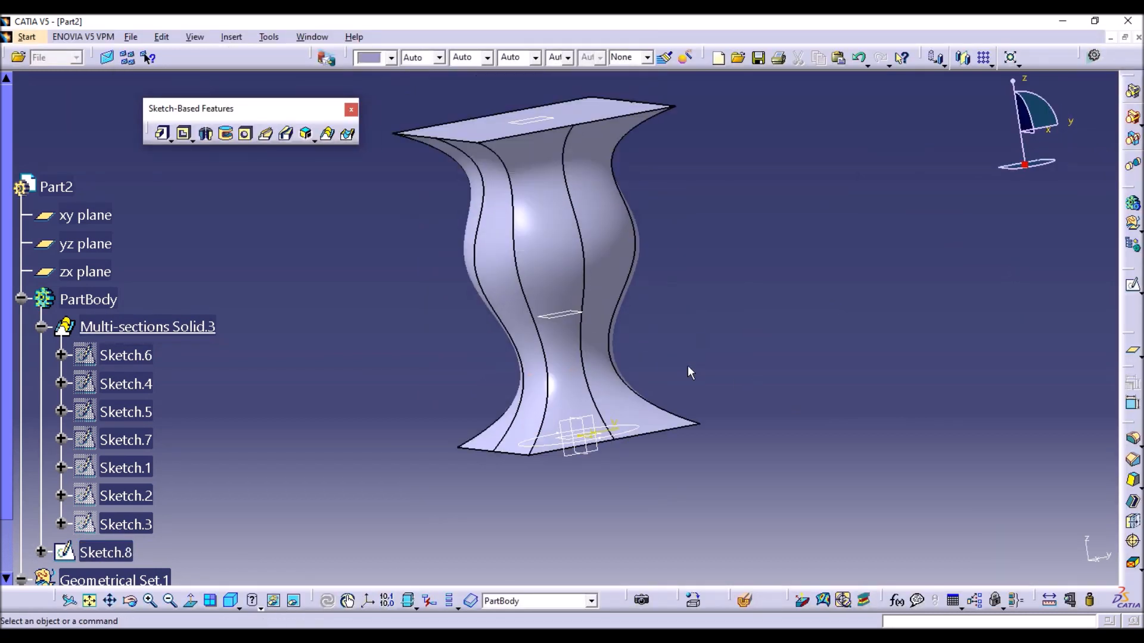
Sketch an origin-centred rectangle about 15.8 mm wide and 13.1 mm high on the middle plane, Plane.1, and exit the sketch.
{"action": "left_click", "coordinate": [566, 313]}
{"action": "left_click", "coordinate": [1132, 287]}
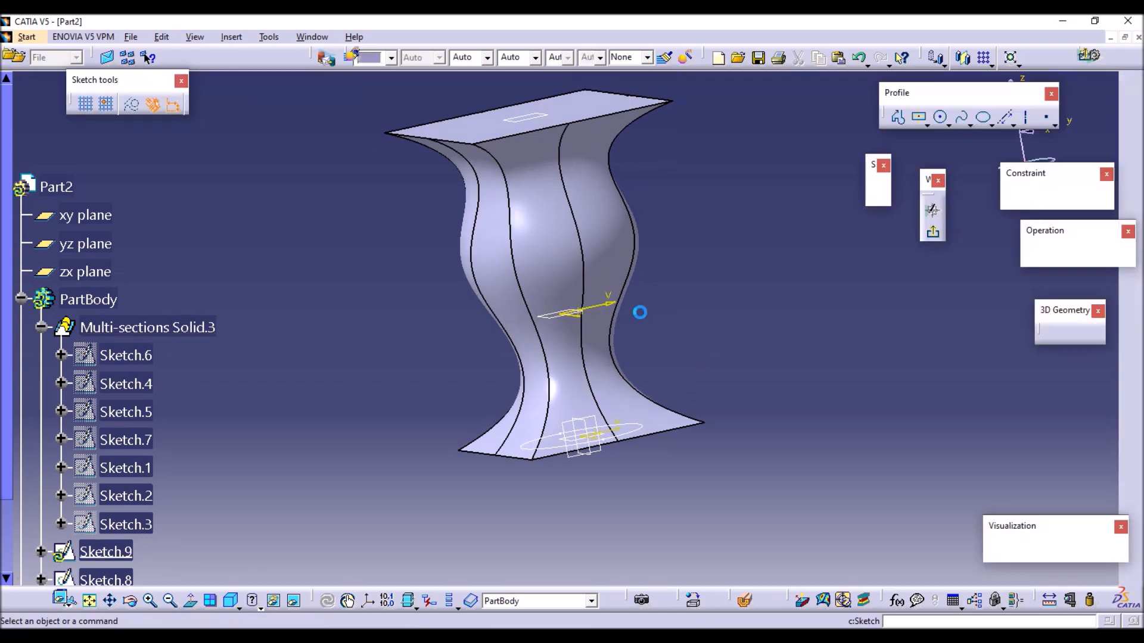
{"action": "left_click", "coordinate": [921, 117]}
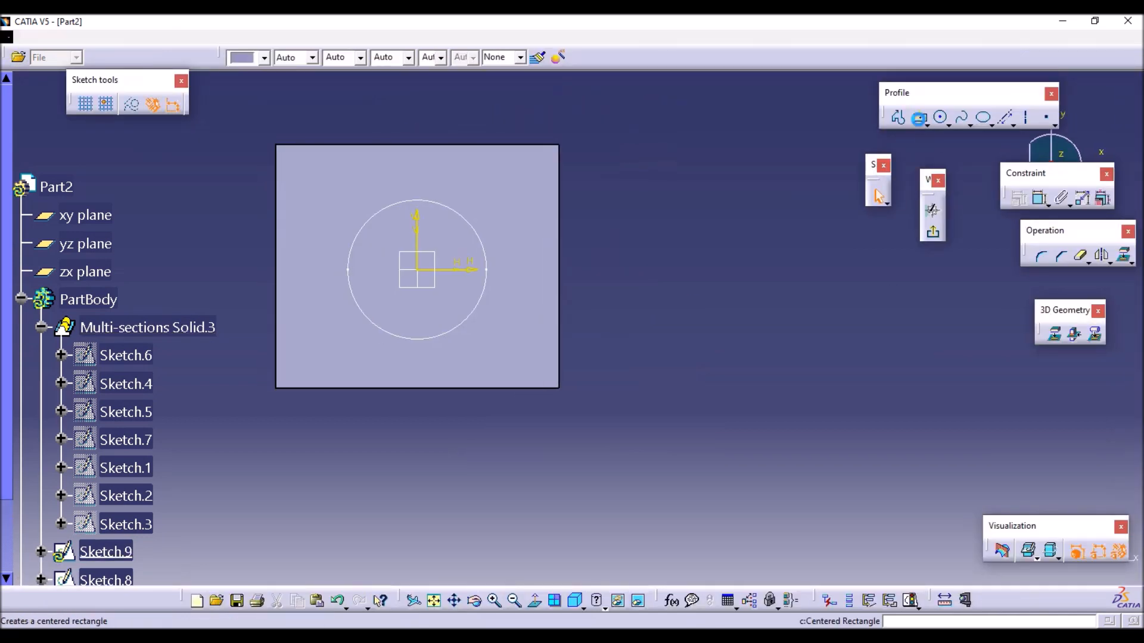
{"action": "left_click", "coordinate": [417, 269]}
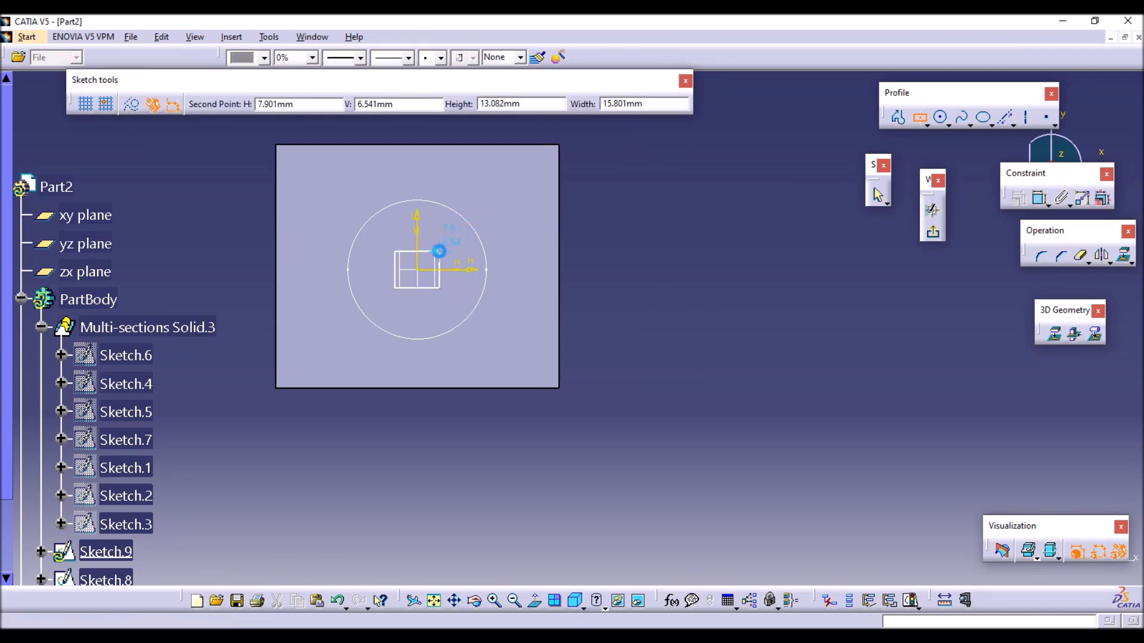
{"action": "left_click", "coordinate": [439, 251]}
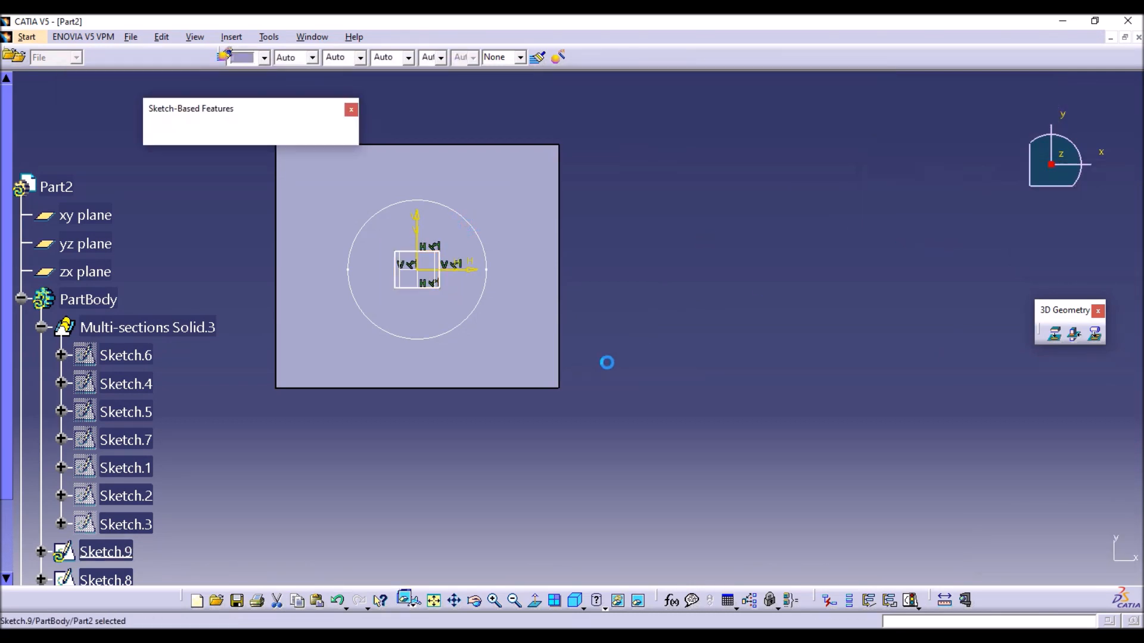
Sketch an origin-centred circle of about 29.1 mm radius on the upper plane, Plane.2, and exit the sketch.
{"action": "left_click", "coordinate": [564, 166]}
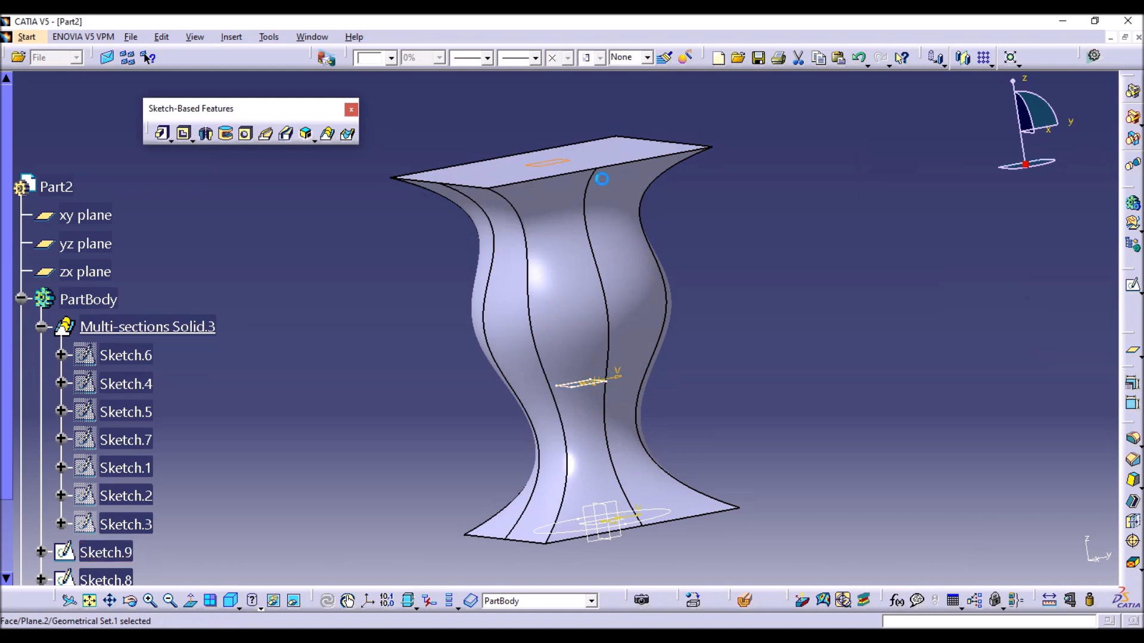
{"action": "left_click", "coordinate": [1132, 287]}
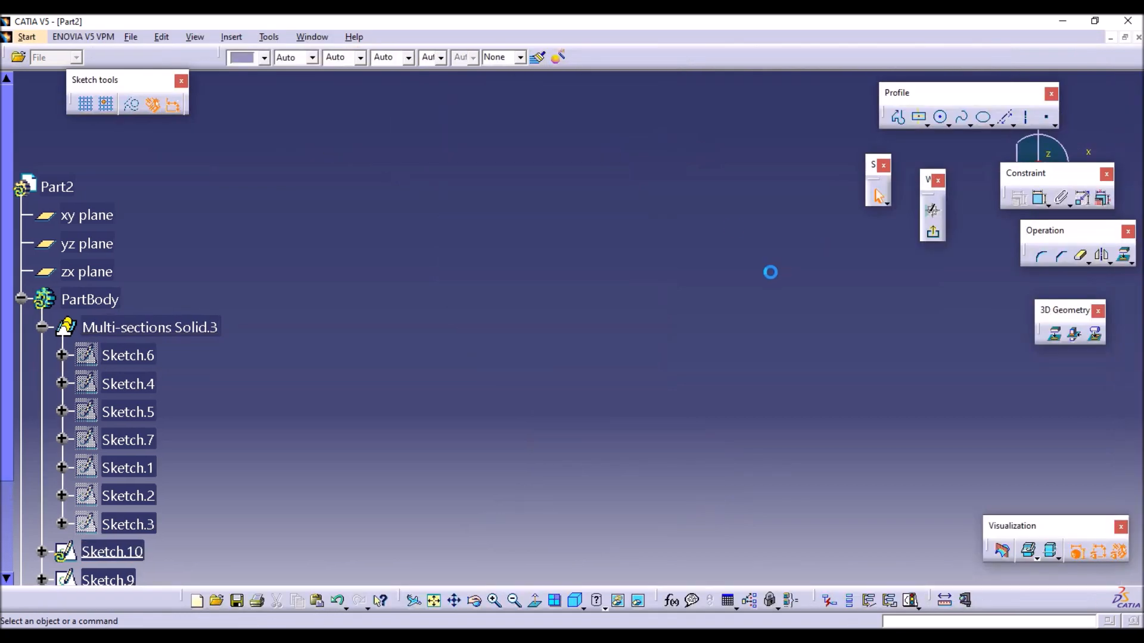
{"action": "left_click", "coordinate": [433, 601]}
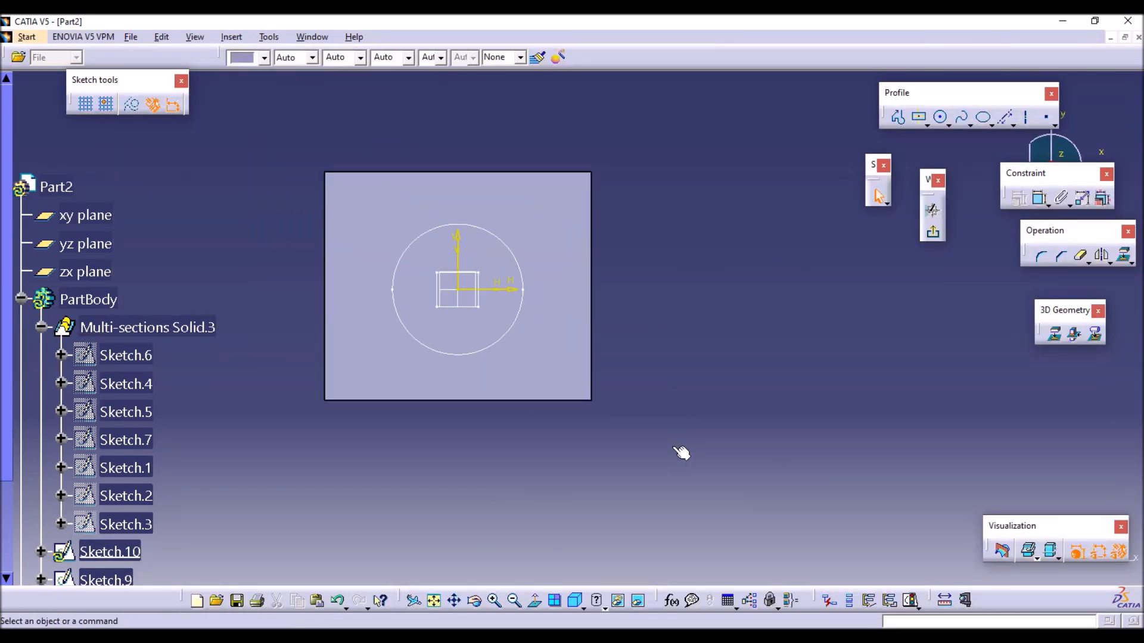
{"action": "left_click", "coordinate": [940, 117]}
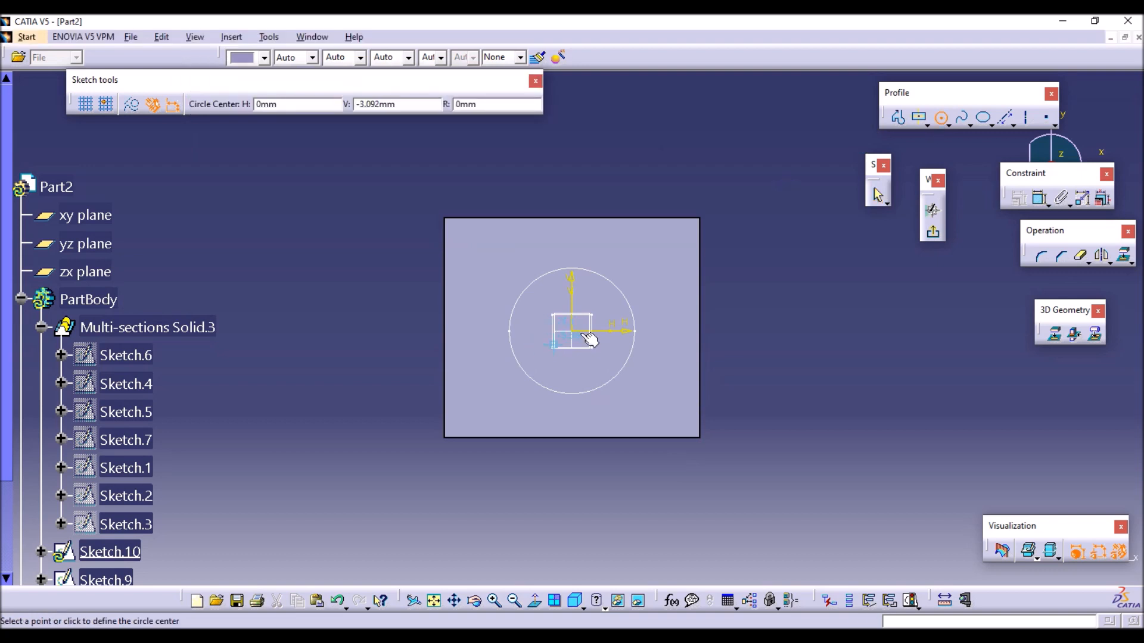
{"action": "left_click", "coordinate": [638, 296]}
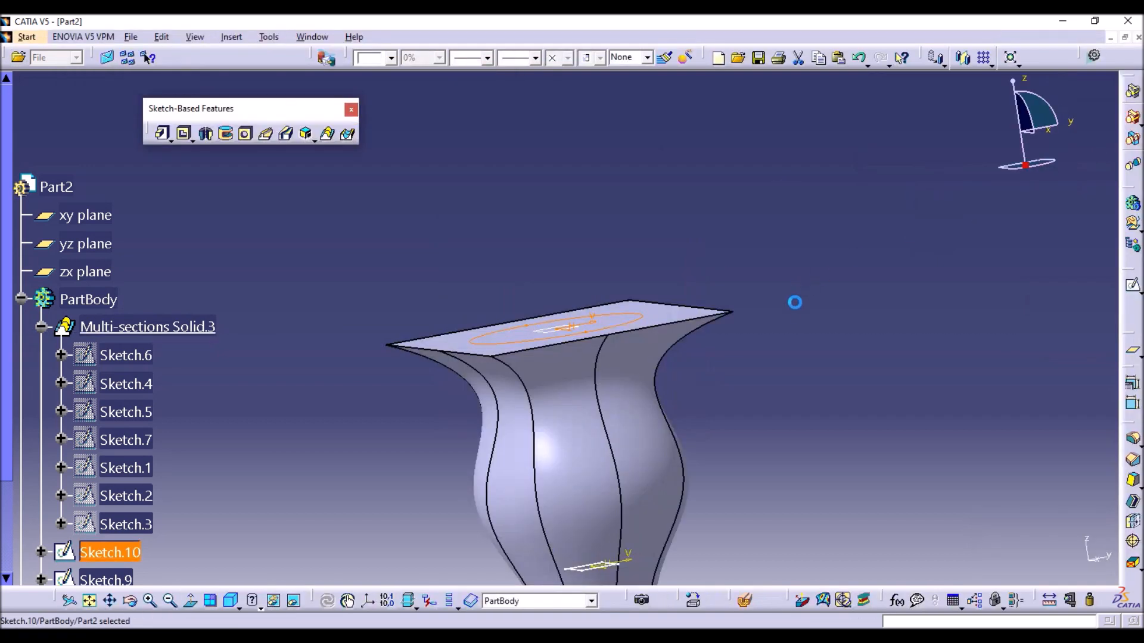
Try a removed multi-sections solid between the base circle and the upper circle with Ratio coupling, preview it and cancel.
{"action": "middle_click_drag", "start_coordinate": [795, 292], "coordinate": [732, 96]}
{"action": "middle_click_drag", "start_coordinate": [690, 261], "coordinate": [728, 322]}
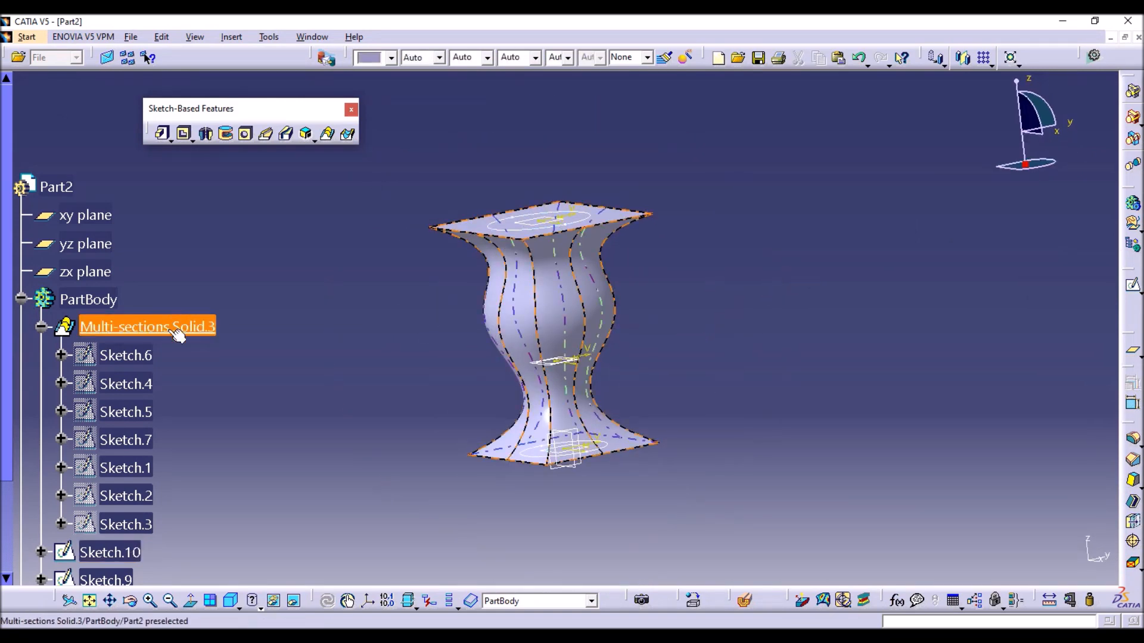
{"action": "left_click", "coordinate": [349, 136]}
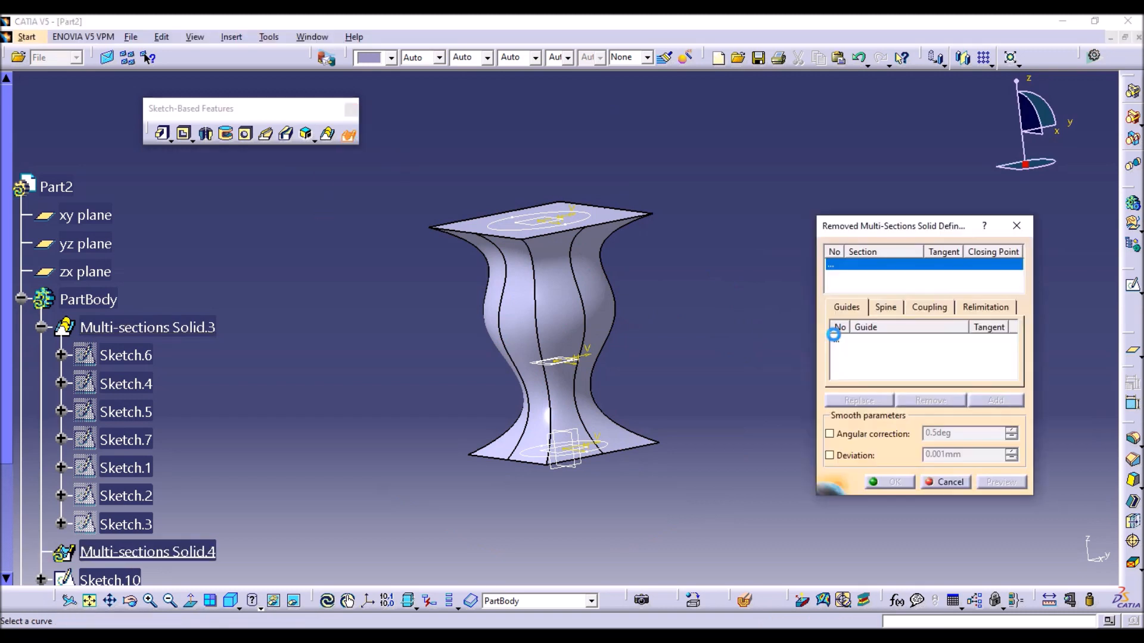
{"action": "left_click", "coordinate": [602, 450]}
{"action": "left_click", "coordinate": [554, 369]}
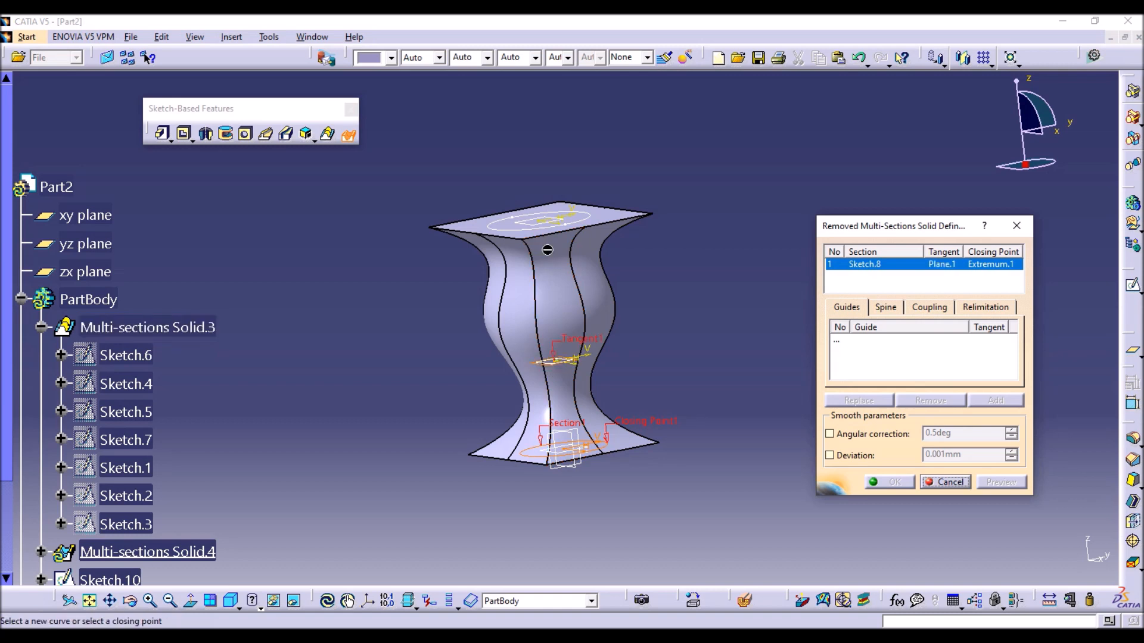
{"action": "left_click", "coordinate": [539, 223]}
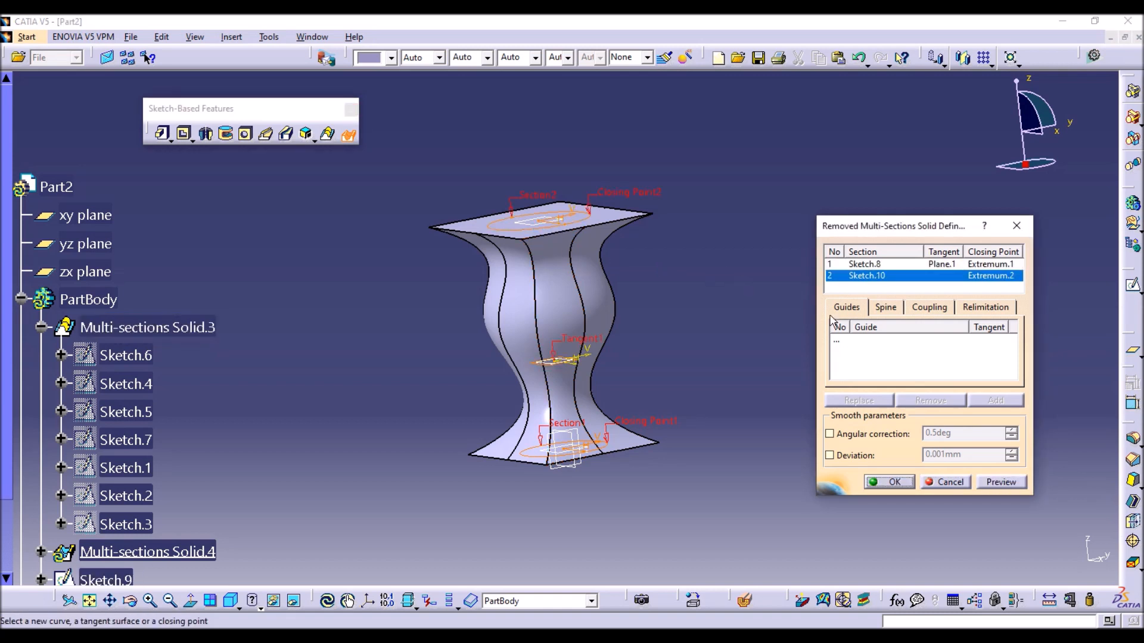
{"action": "left_click", "coordinate": [929, 307]}
{"action": "left_click", "coordinate": [948, 326]}
{"action": "left_click", "coordinate": [948, 342]}
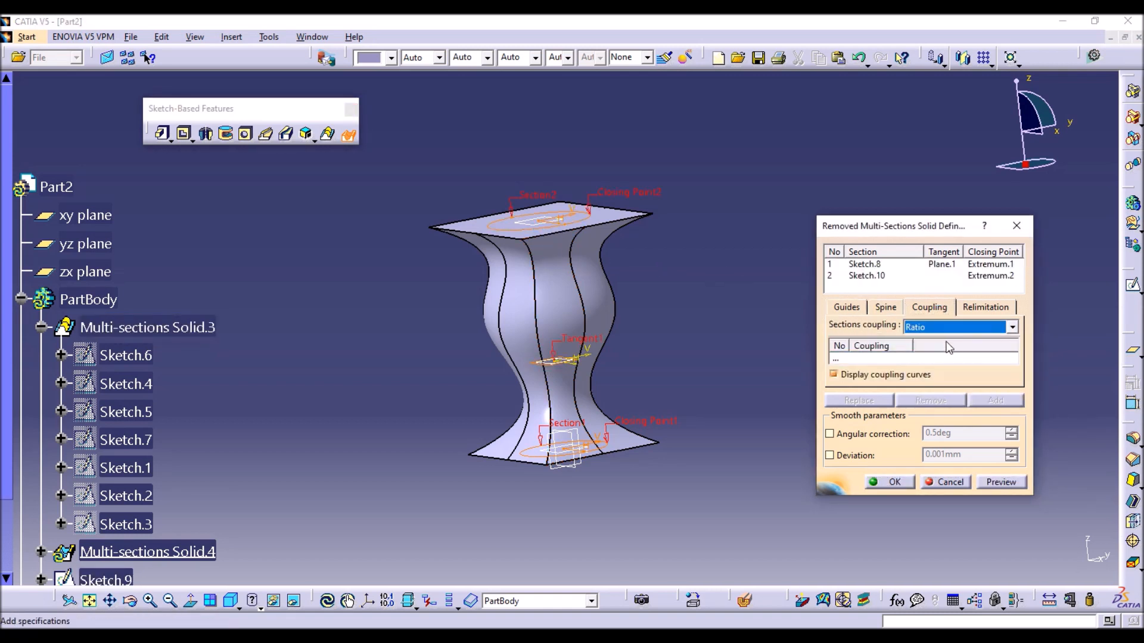
{"action": "left_click", "coordinate": [994, 483]}
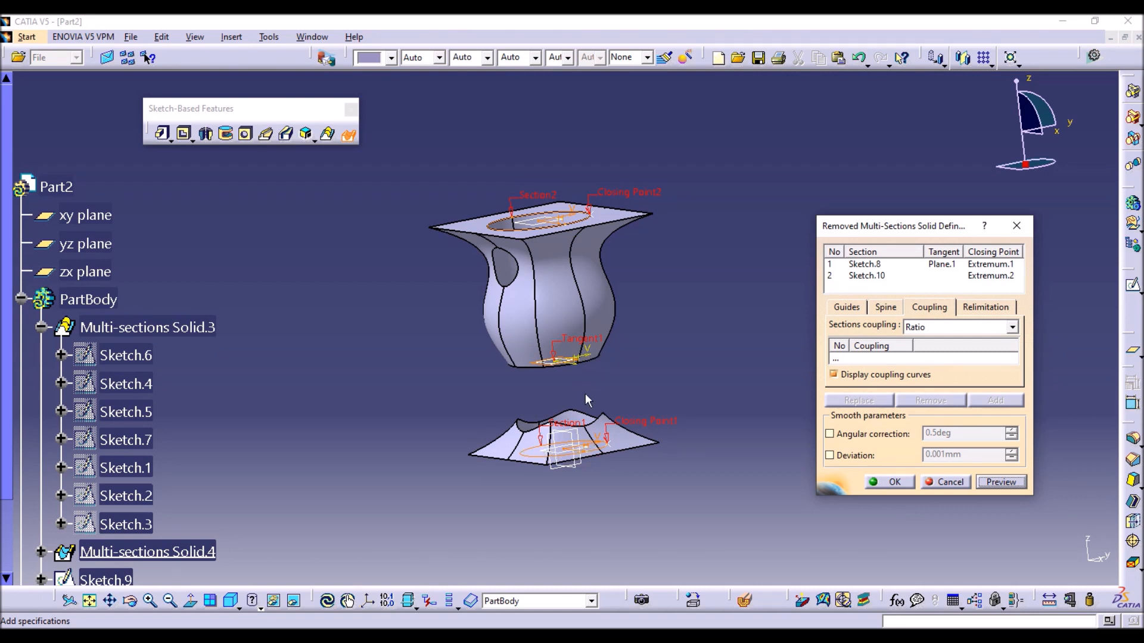
{"action": "left_click", "coordinate": [947, 482]}
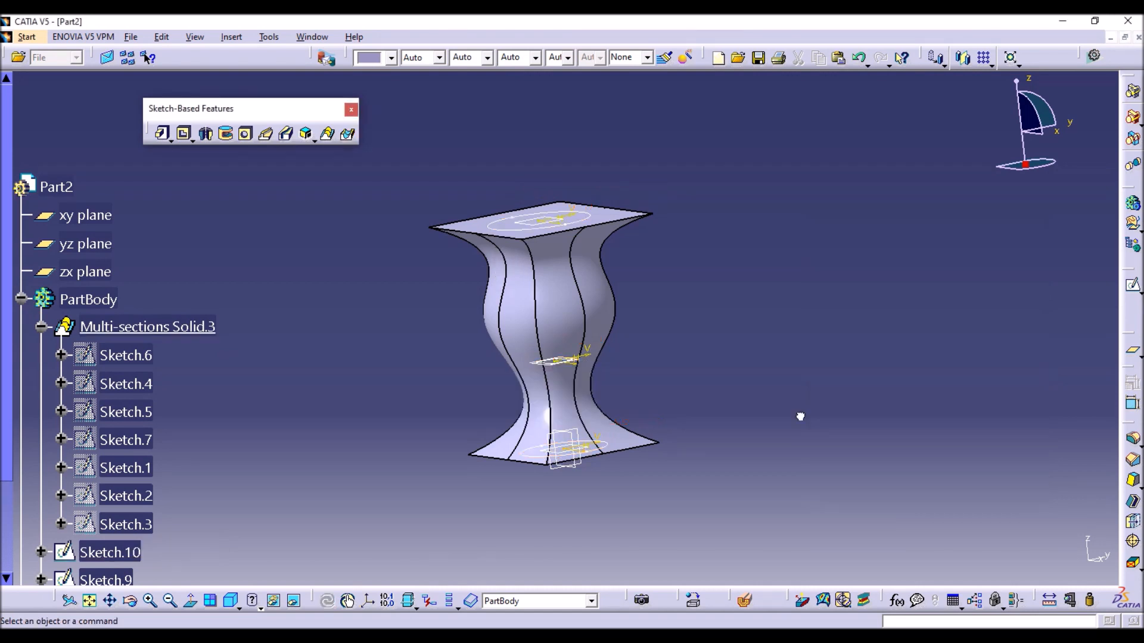
Dimension the upper circle in Sketch.10 with a diameter of 25 mm and exit the sketch.
{"action": "middle_click_drag", "start_coordinate": [438, 391], "coordinate": [462, 322]}
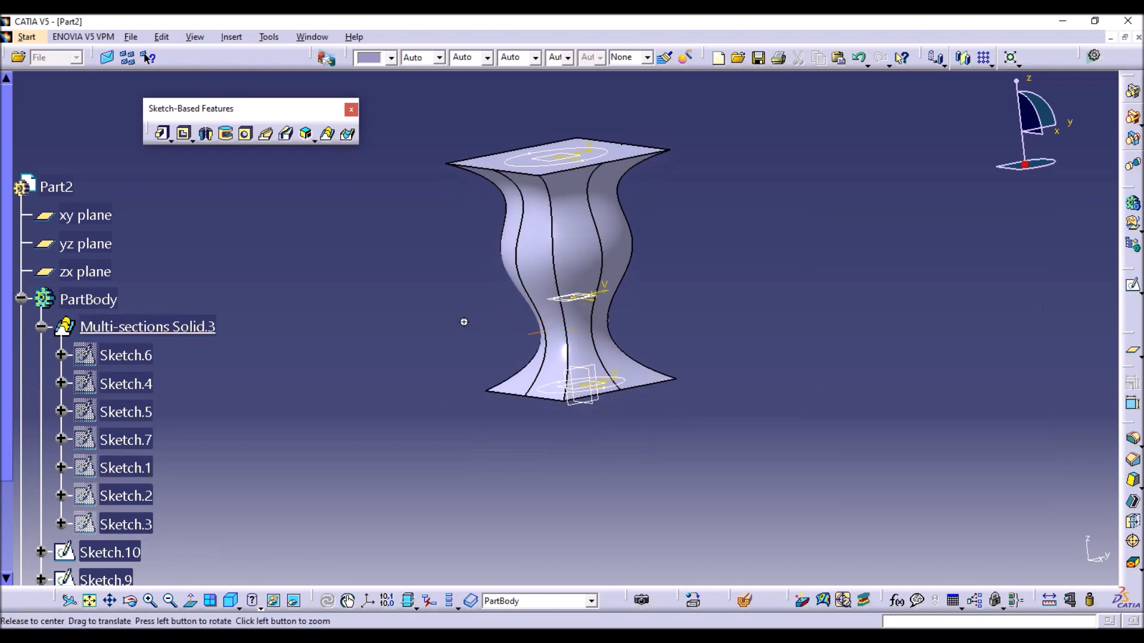
{"action": "scroll", "coordinate": [280, 435], "scroll_direction": "down", "scroll_amount": 2}
{"action": "double_click", "coordinate": [113, 451]}
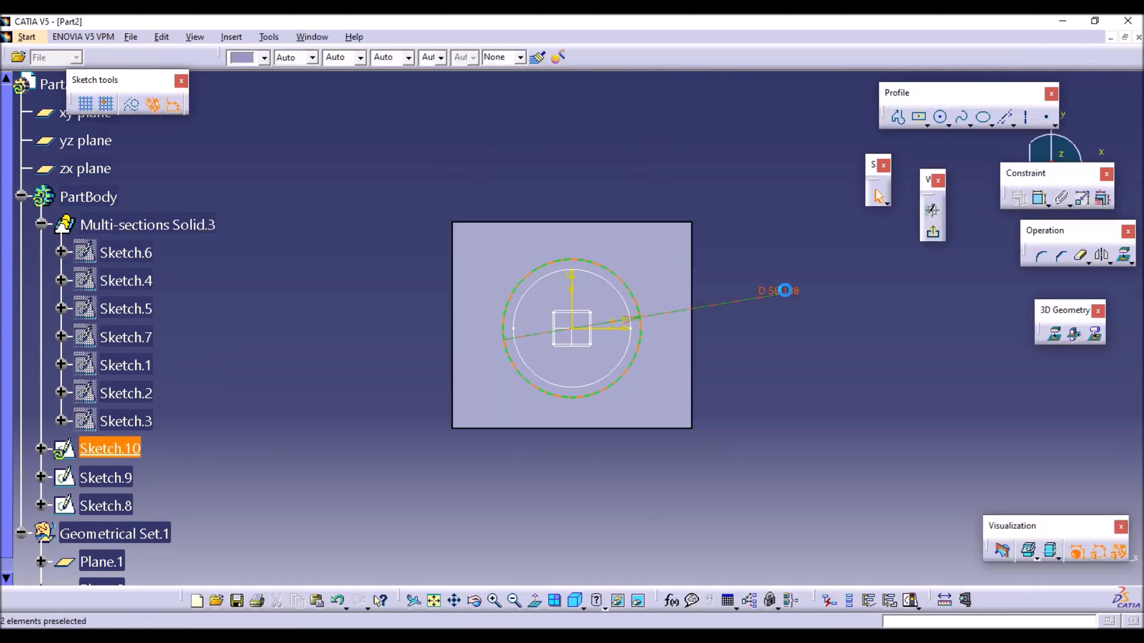
{"action": "double_click", "coordinate": [780, 291]}
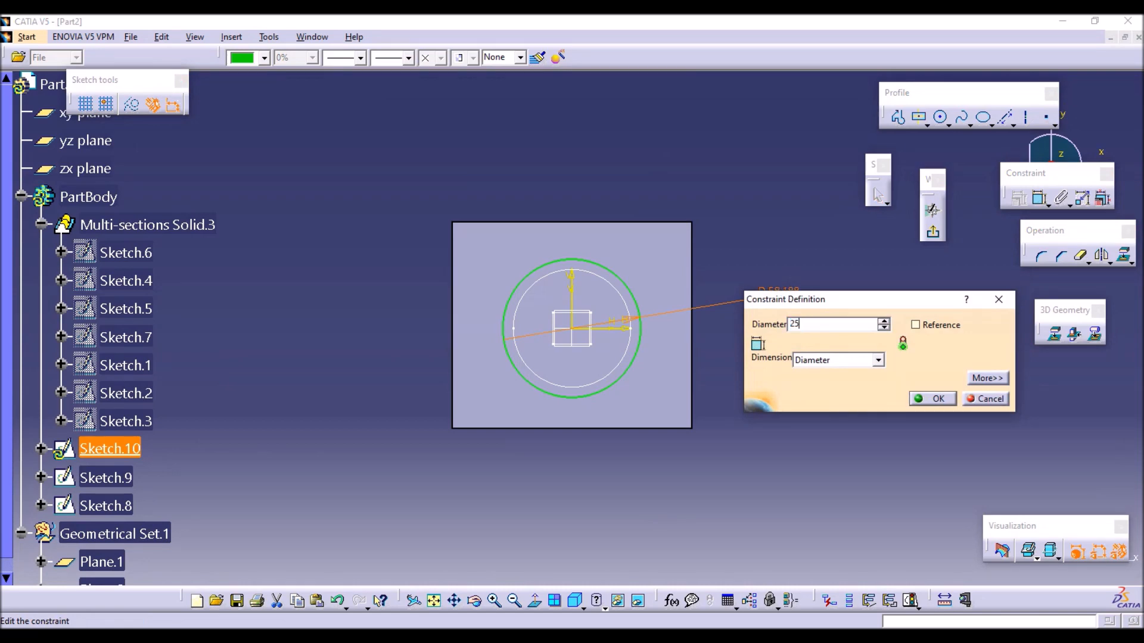
{"action": "key", "text": "Return"}
{"action": "left_click", "coordinate": [933, 233]}
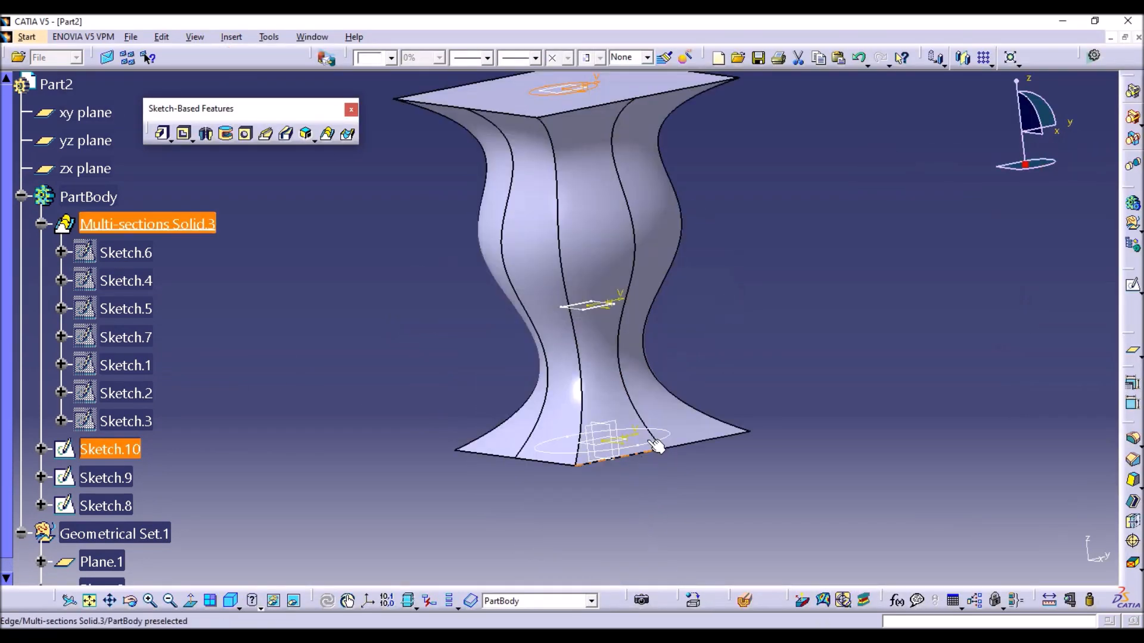
Dimension the base circle in Sketch.8 with a diameter of 15 mm and exit the sketch.
{"action": "double_click", "coordinate": [656, 446]}
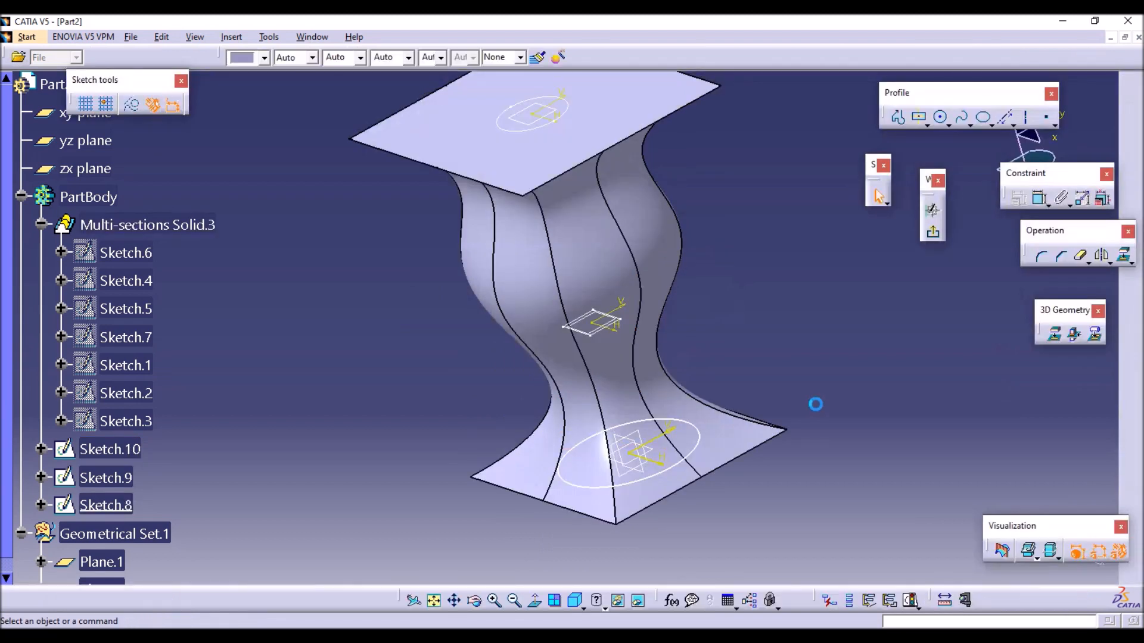
{"action": "left_click", "coordinate": [1042, 199]}
{"action": "left_click", "coordinate": [634, 324]}
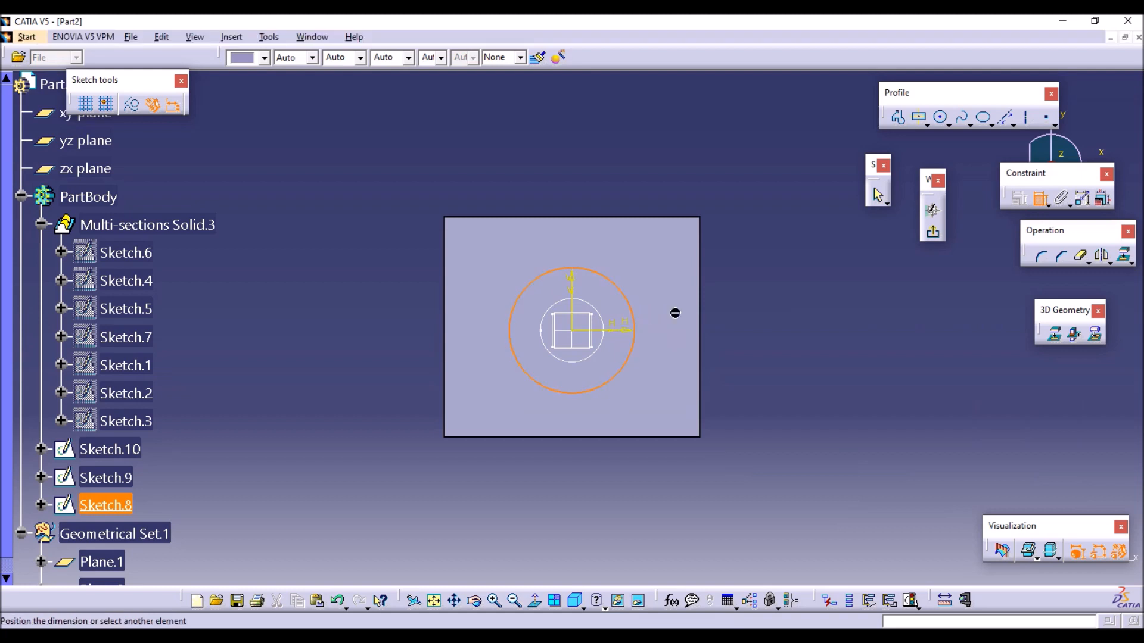
{"action": "left_click", "coordinate": [754, 314]}
{"action": "double_click", "coordinate": [758, 322]}
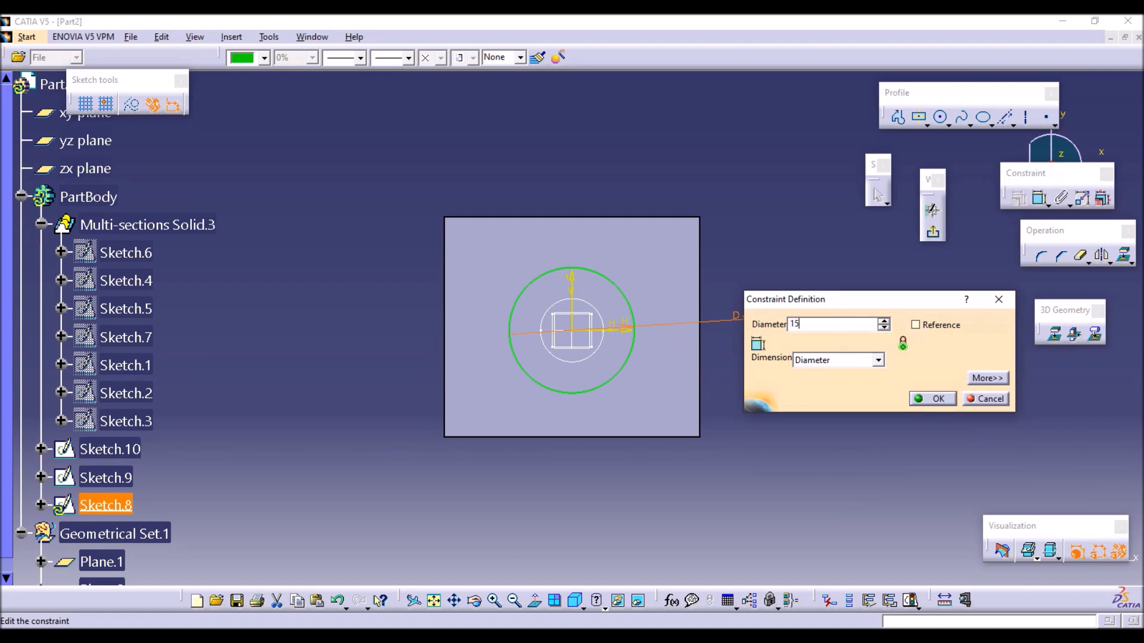
{"action": "type", "text": "15"}
{"action": "key", "text": "Return"}
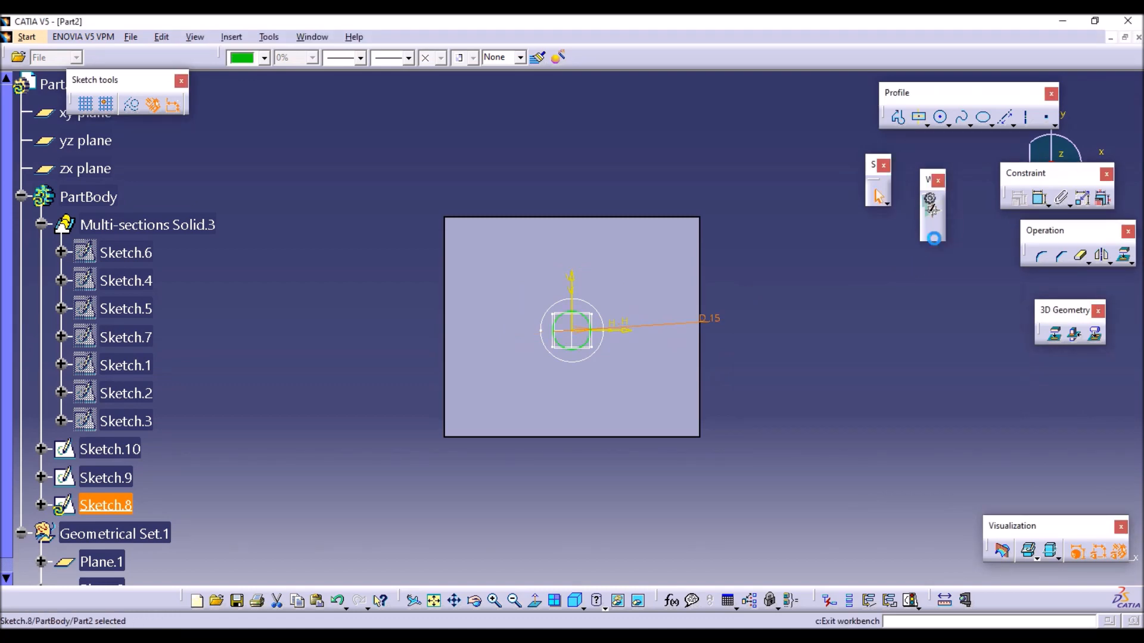
{"action": "left_click", "coordinate": [933, 239]}
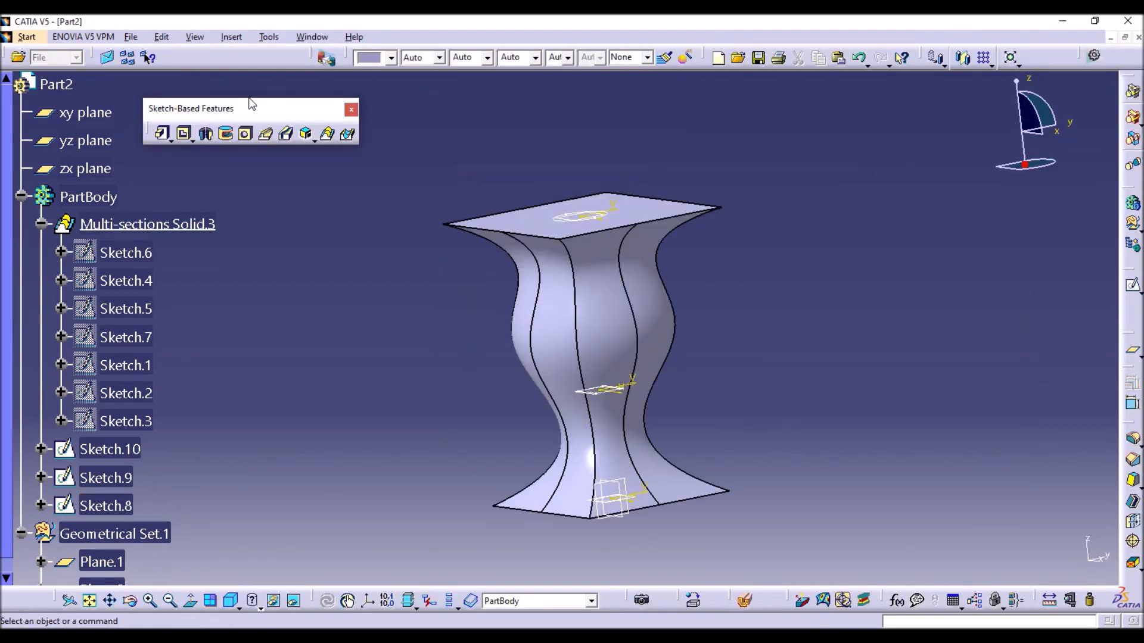
Cut a removed multi-sections solid through Sketch.8, Sketch.9 and Sketch.10 with Ratio section coupling.
{"action": "left_click", "coordinate": [348, 134]}
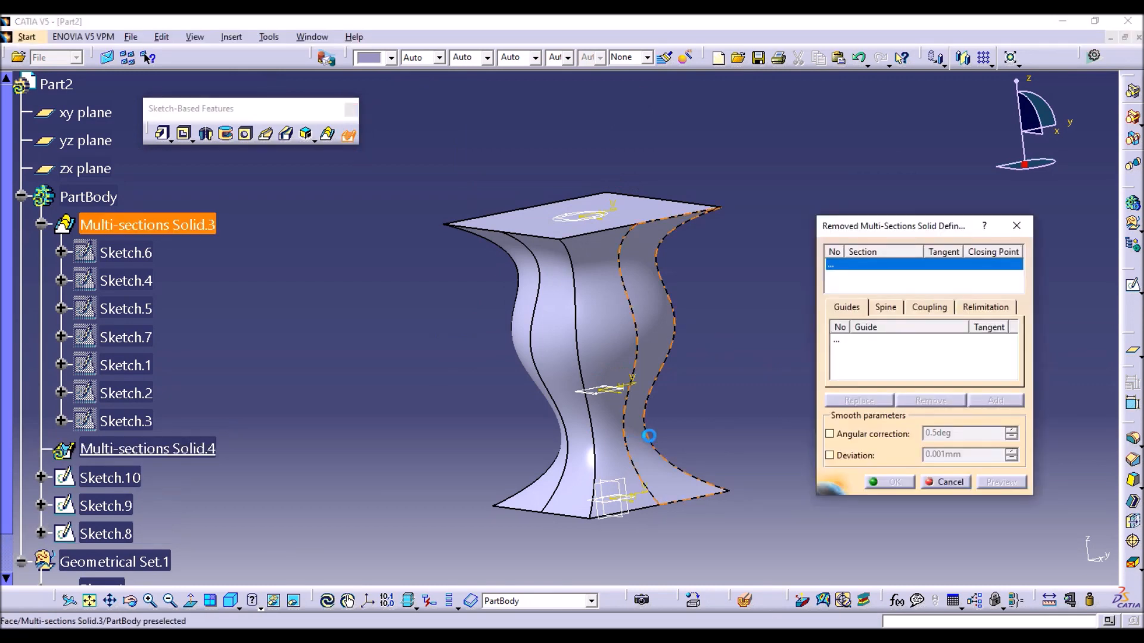
{"action": "left_click", "coordinate": [119, 539]}
{"action": "left_click", "coordinate": [110, 507]}
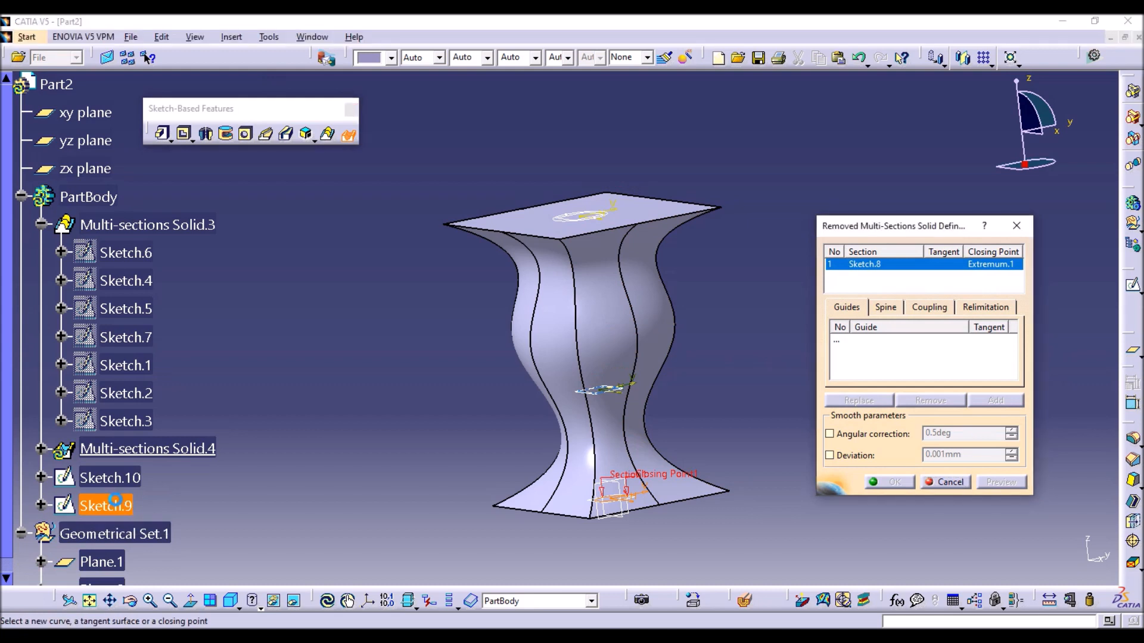
{"action": "left_click", "coordinate": [128, 483]}
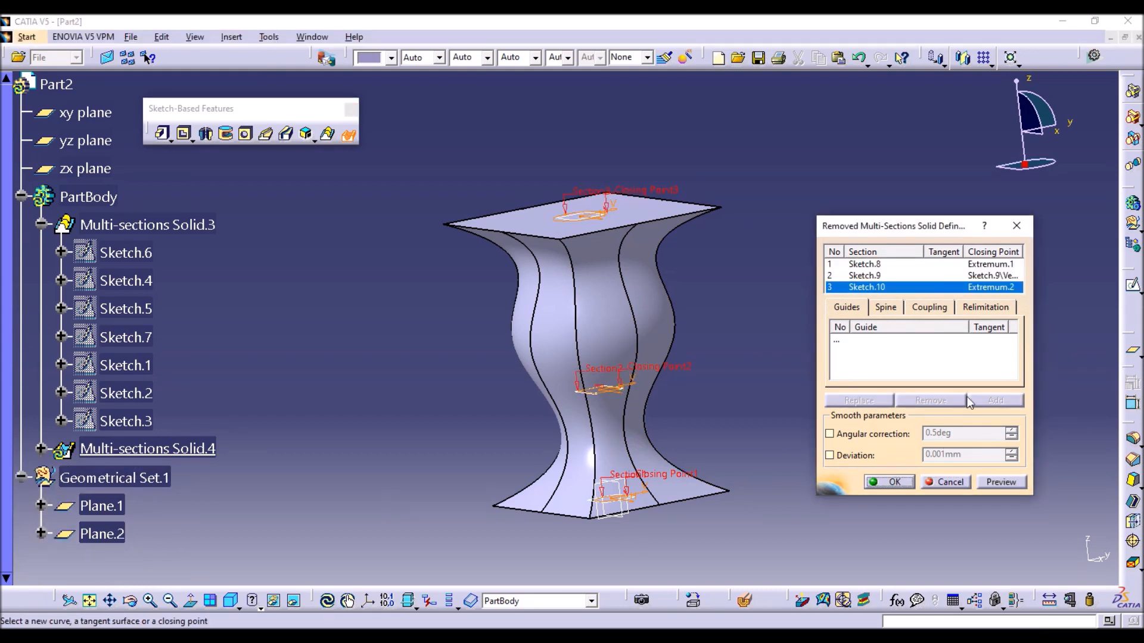
{"action": "left_click", "coordinate": [930, 307]}
{"action": "left_click", "coordinate": [932, 327]}
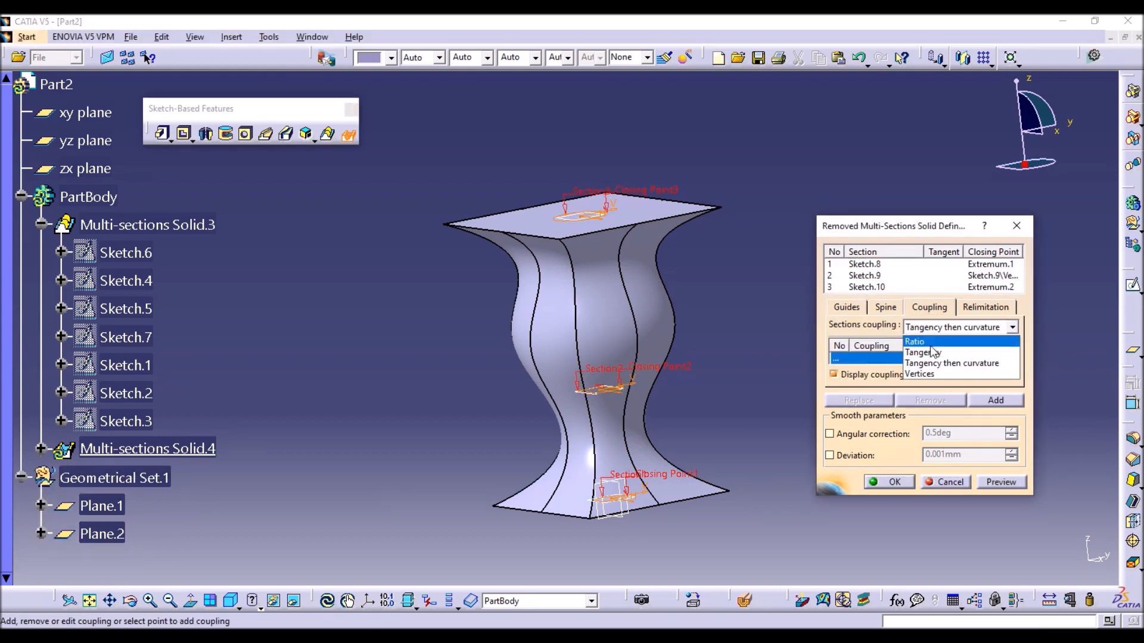
{"action": "left_click", "coordinate": [918, 341]}
{"action": "left_click", "coordinate": [888, 481]}
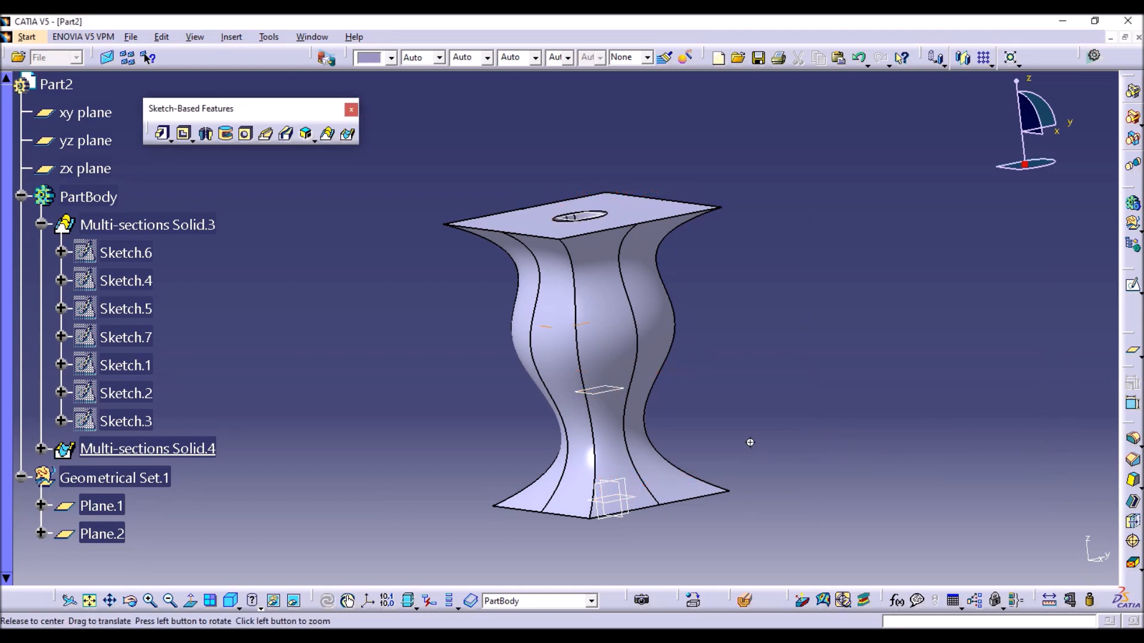
Inspect the tapered internal cut from several angles and with a temporary vertical section through the solid, then close the section view.
{"action": "middle_click_drag", "start_coordinate": [748, 439], "coordinate": [661, 263]}
{"action": "middle_click_drag", "start_coordinate": [800, 484], "coordinate": [681, 256]}
{"action": "middle_click_drag", "start_coordinate": [470, 278], "coordinate": [769, 388]}
{"action": "middle_click_drag", "start_coordinate": [659, 411], "coordinate": [771, 388]}
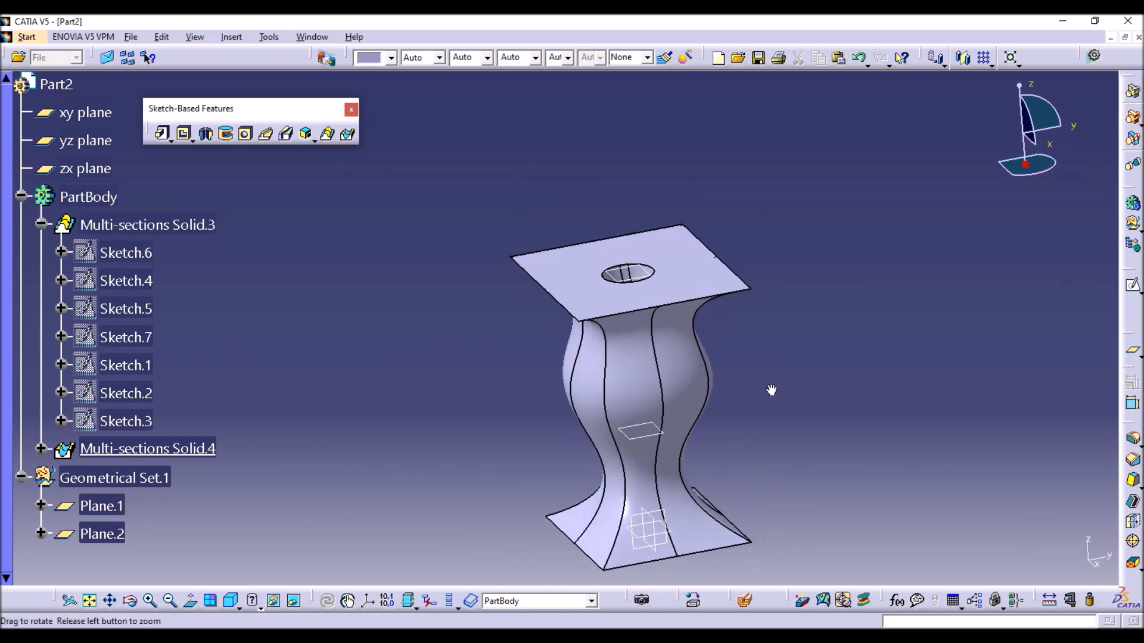
{"action": "left_click", "coordinate": [746, 602]}
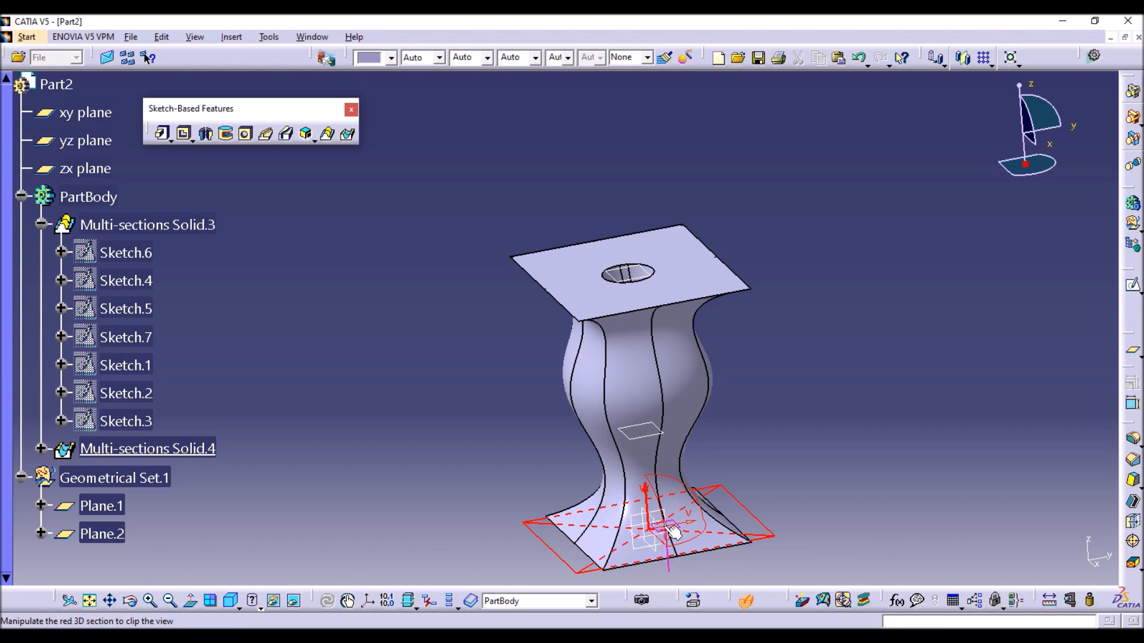
{"action": "left_click_drag", "start_coordinate": [673, 531], "coordinate": [665, 531]}
{"action": "middle_click_drag", "start_coordinate": [674, 508], "coordinate": [572, 236]}
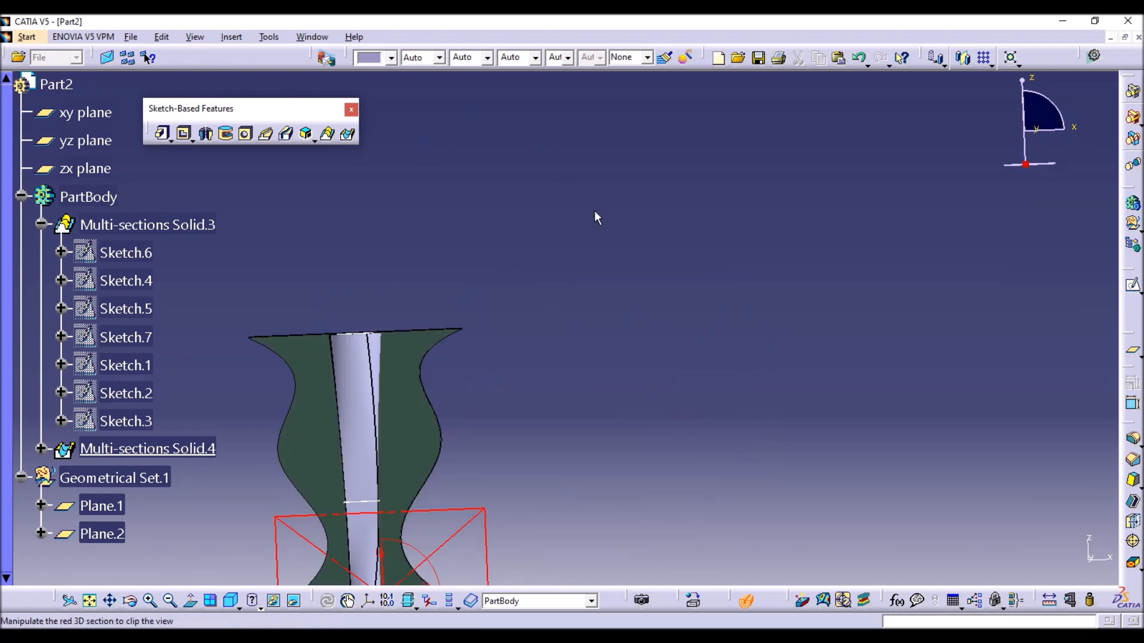
{"action": "middle_click_drag", "start_coordinate": [406, 417], "coordinate": [608, 174]}
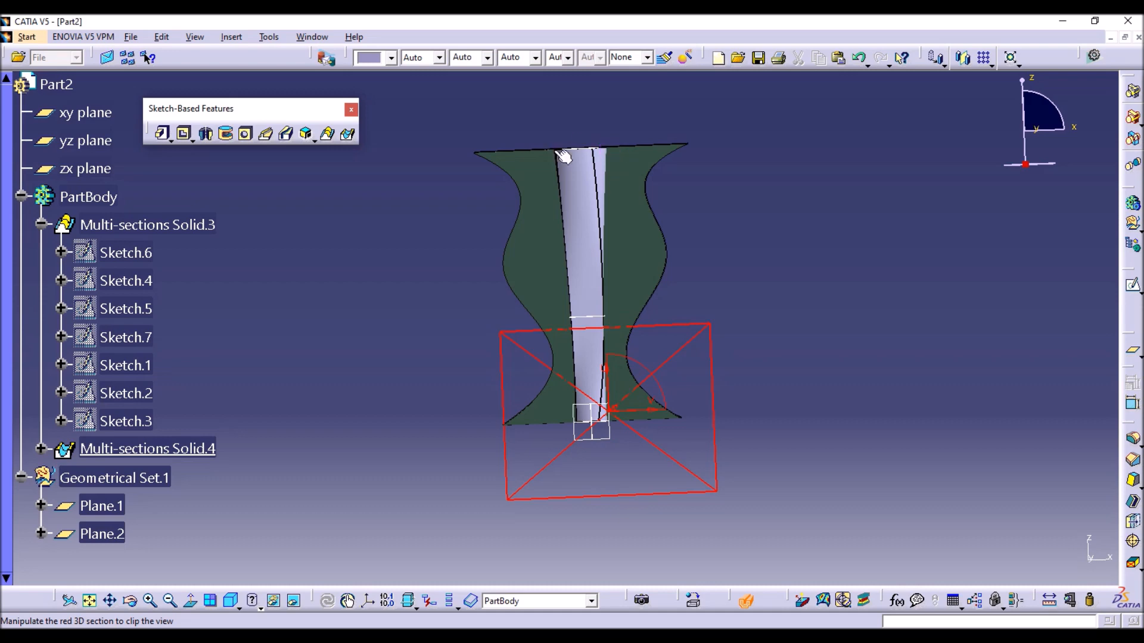
{"action": "middle_click_drag", "start_coordinate": [582, 191], "coordinate": [543, 254]}
{"action": "middle_click_drag", "start_coordinate": [607, 330], "coordinate": [599, 251]}
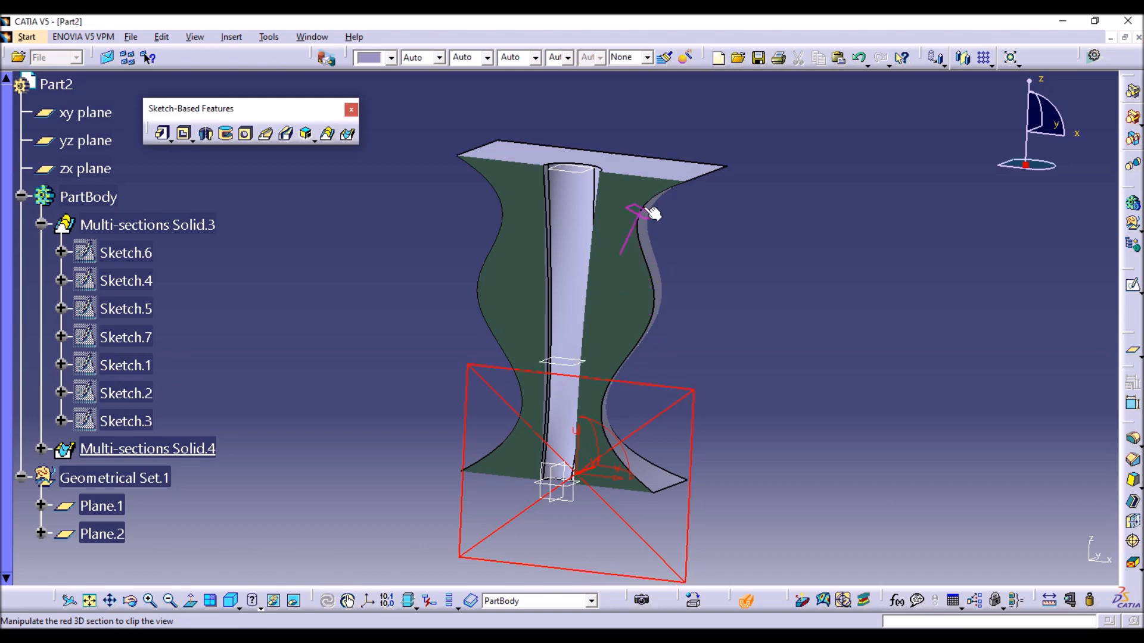
{"action": "left_click", "coordinate": [652, 301]}
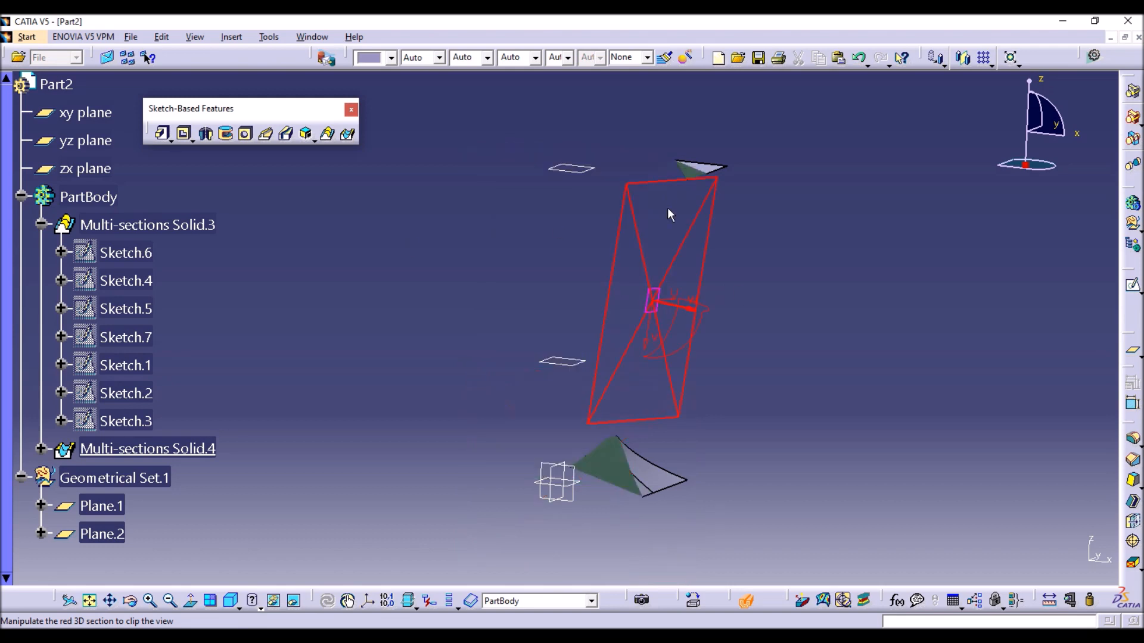
{"action": "key", "text": "Escape"}
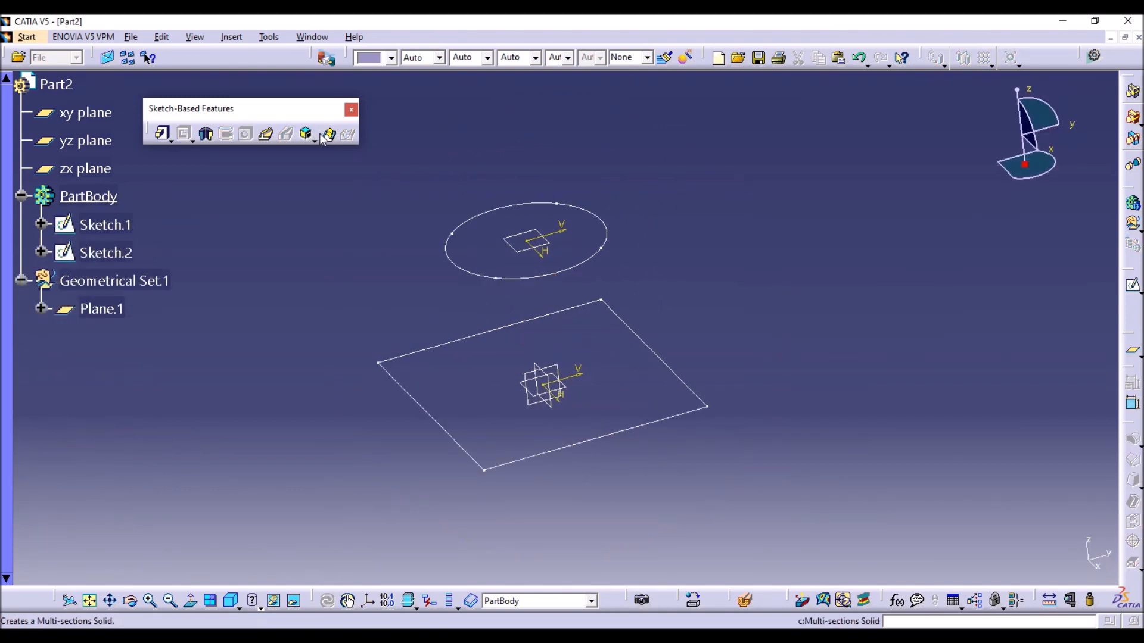
{"action": "left_click", "coordinate": [325, 136]}
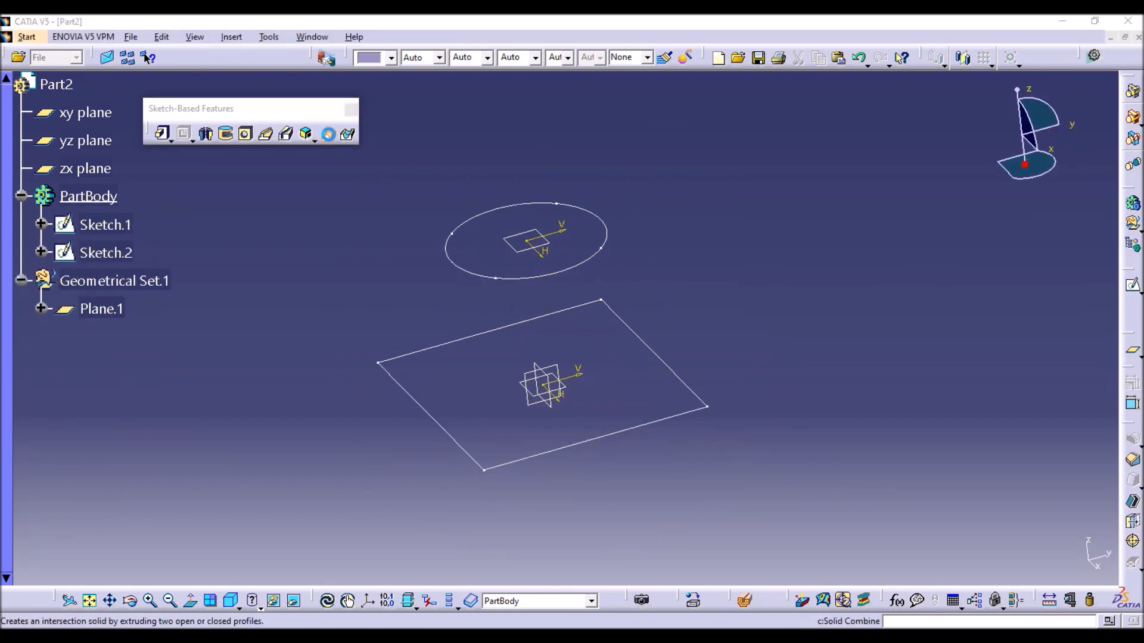
{"action": "left_click_drag", "start_coordinate": [927, 232], "coordinate": [910, 230]}
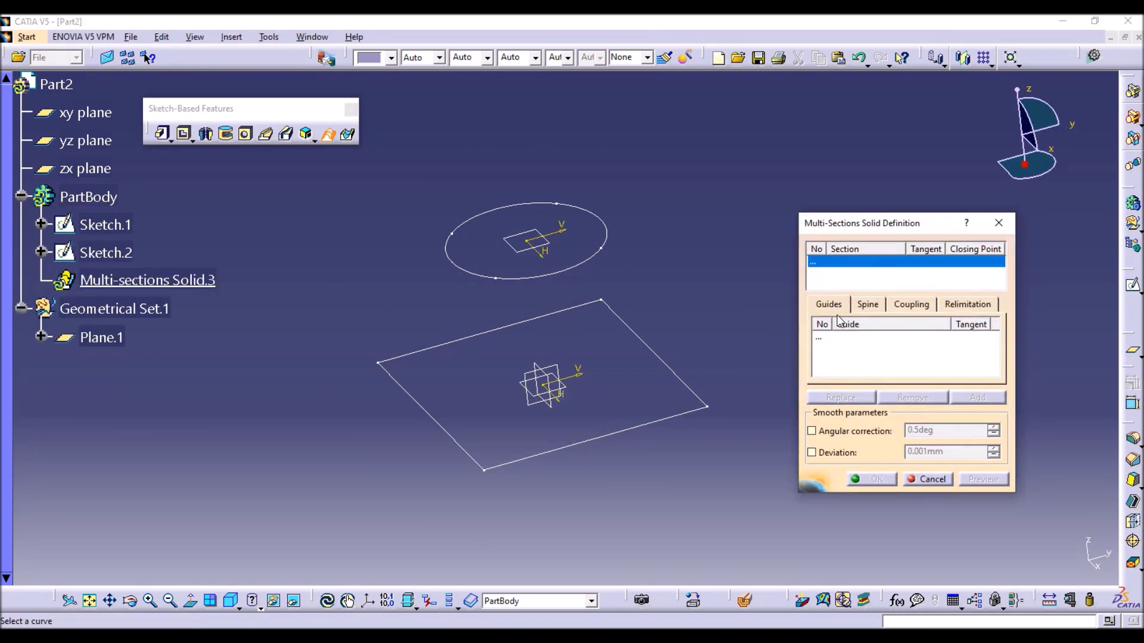
{"action": "left_click", "coordinate": [910, 304]}
{"action": "left_click", "coordinate": [921, 324]}
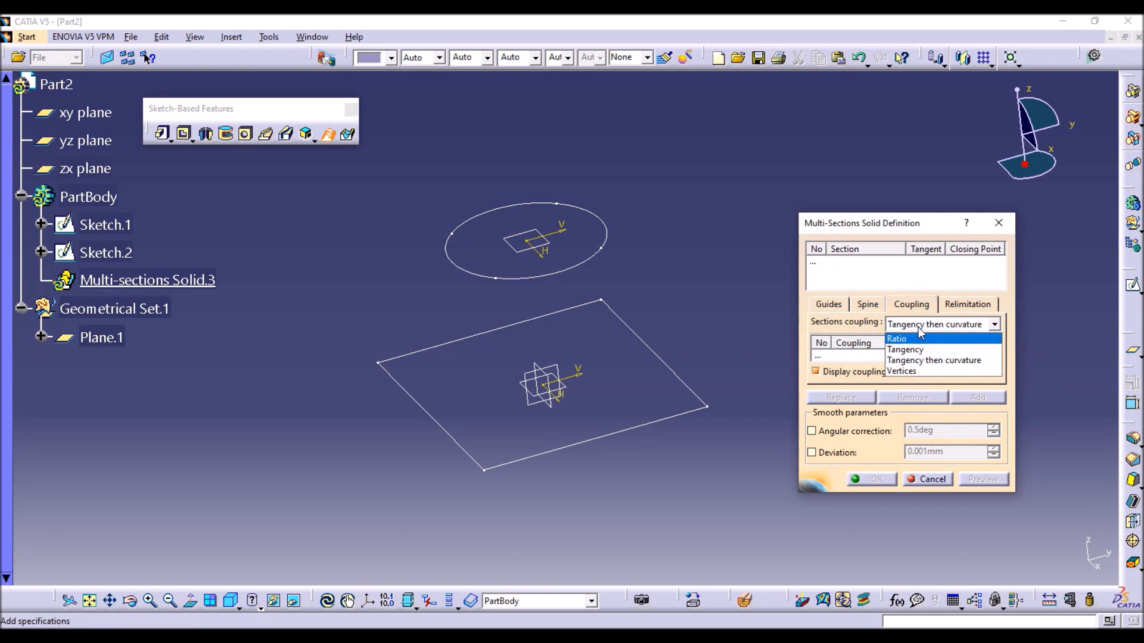
{"action": "left_click", "coordinate": [917, 326]}
{"action": "left_click", "coordinate": [865, 305]}
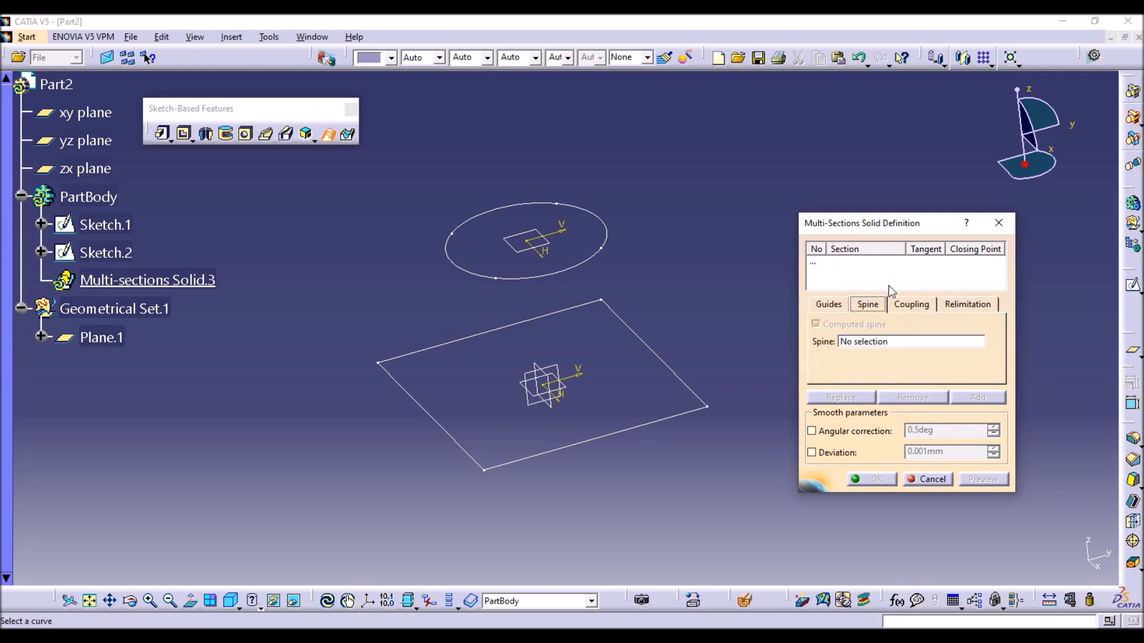
{"action": "left_click", "coordinate": [933, 479]}
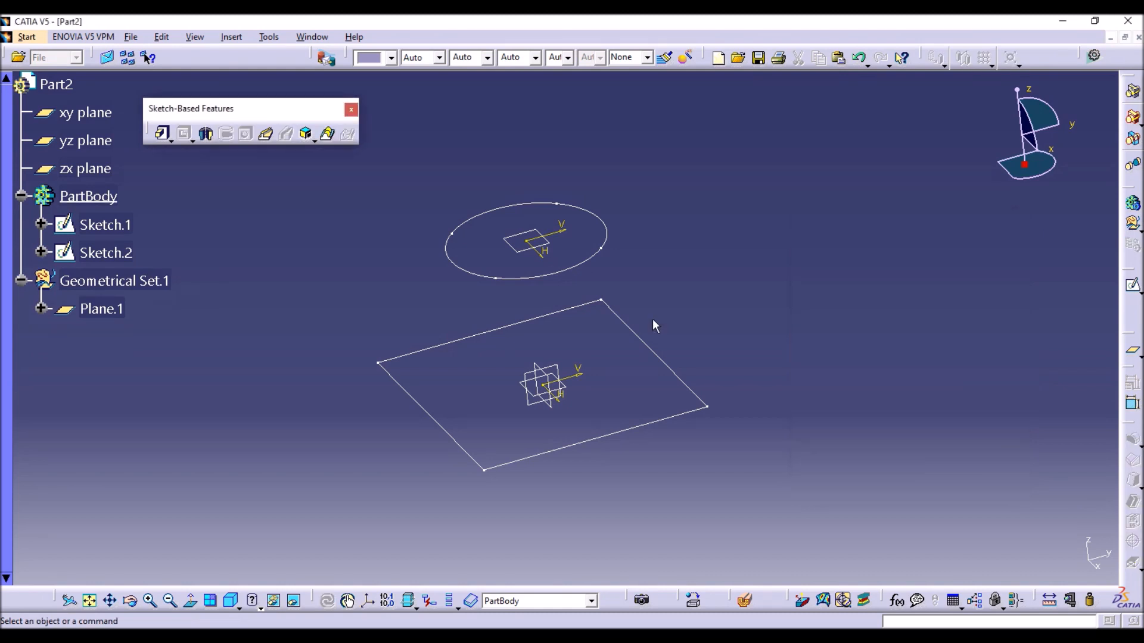
Start a sketch on the yz plane and project the base rectangle's edge and the upper circle's arc onto it.
{"action": "left_click", "coordinate": [539, 375]}
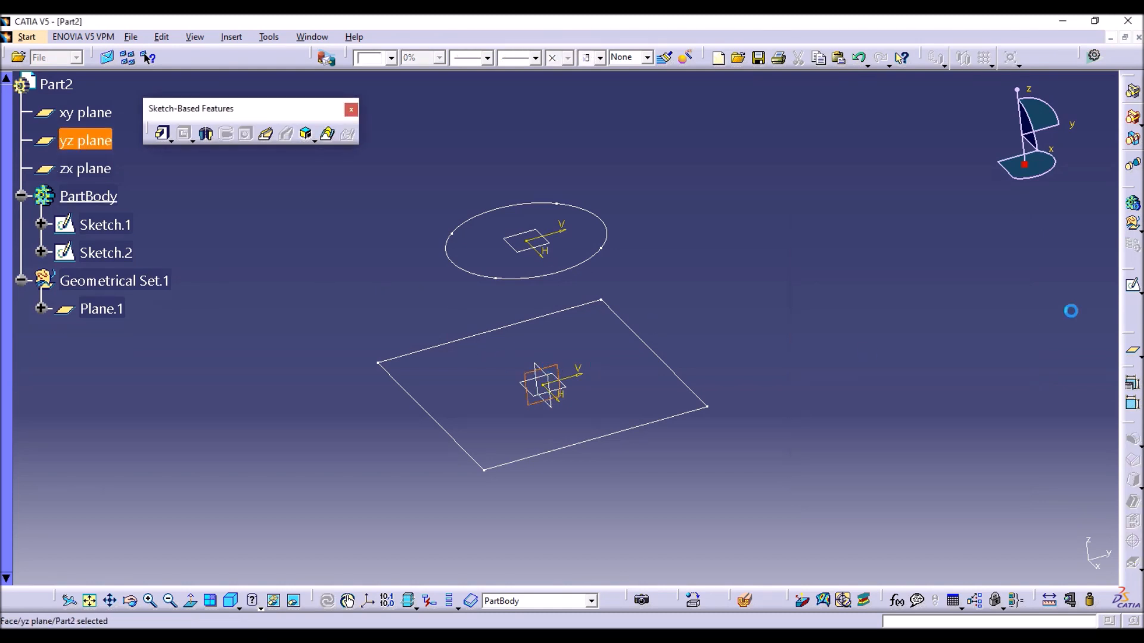
{"action": "left_click", "coordinate": [1131, 286]}
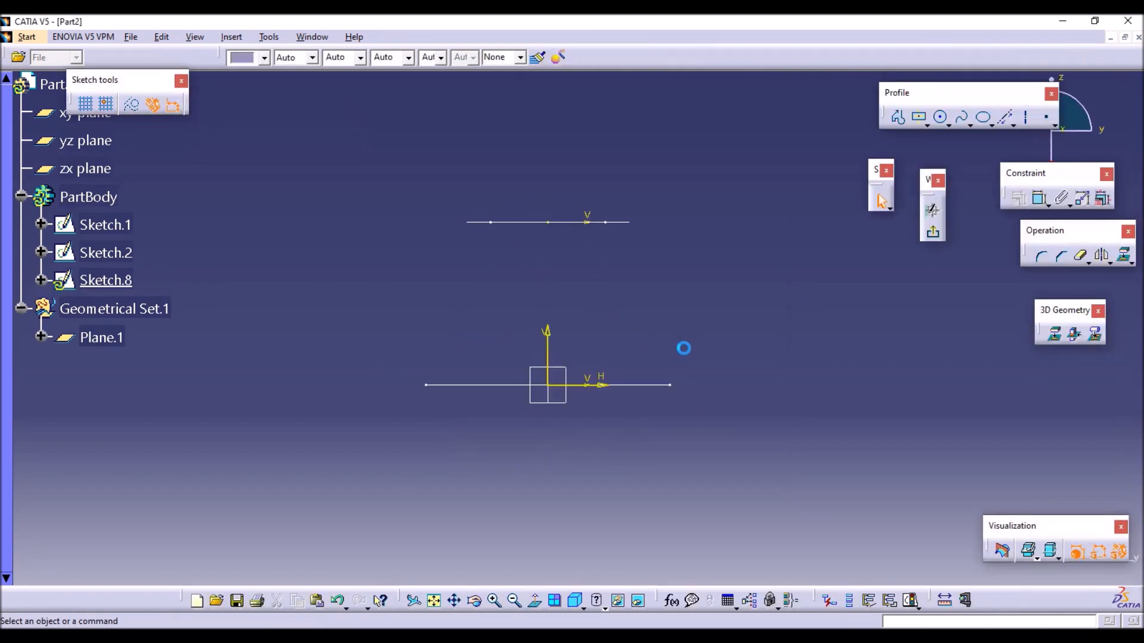
{"action": "left_click", "coordinate": [1055, 337]}
{"action": "left_click", "coordinate": [651, 385]}
{"action": "left_click", "coordinate": [1057, 337]}
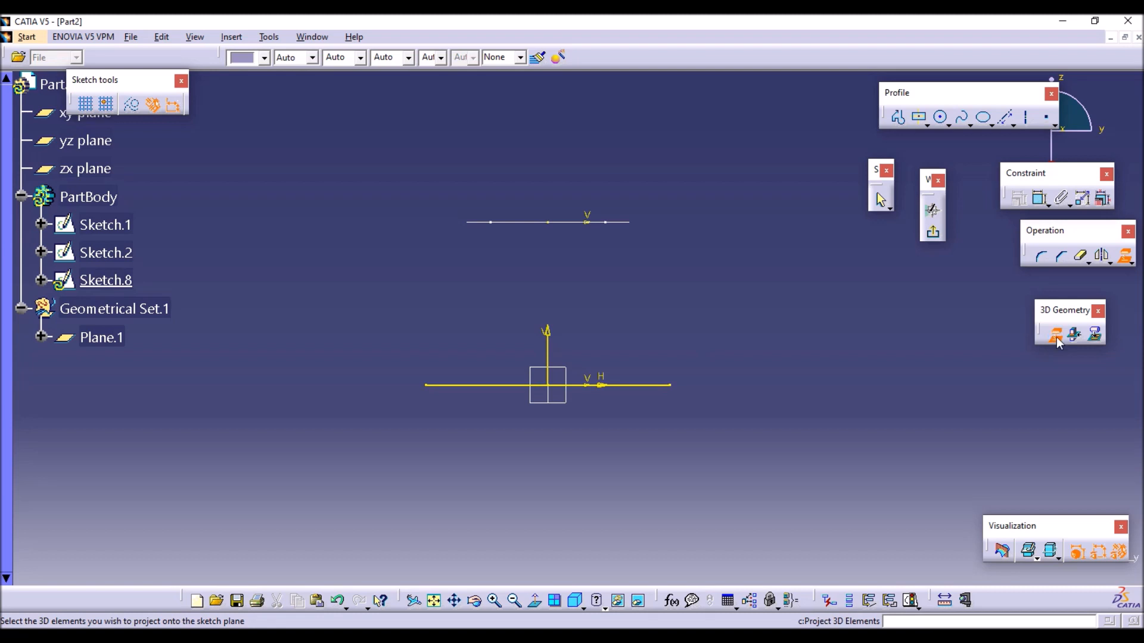
{"action": "left_click", "coordinate": [623, 224]}
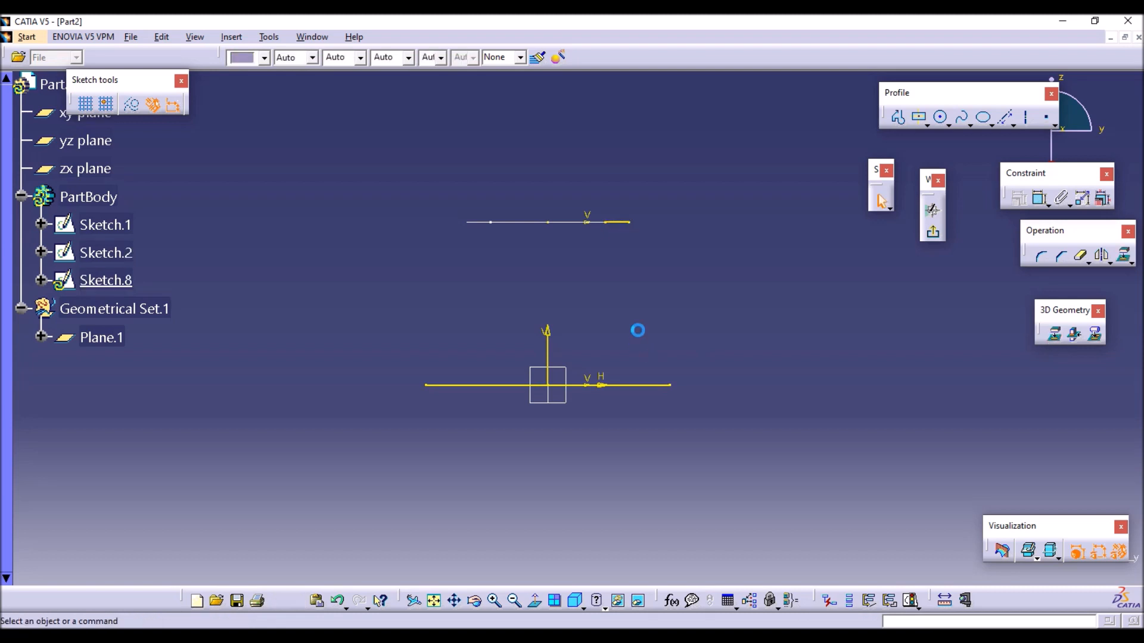
Convert the projected circle arc and base edge to construction elements.
{"action": "left_click", "coordinate": [619, 224]}
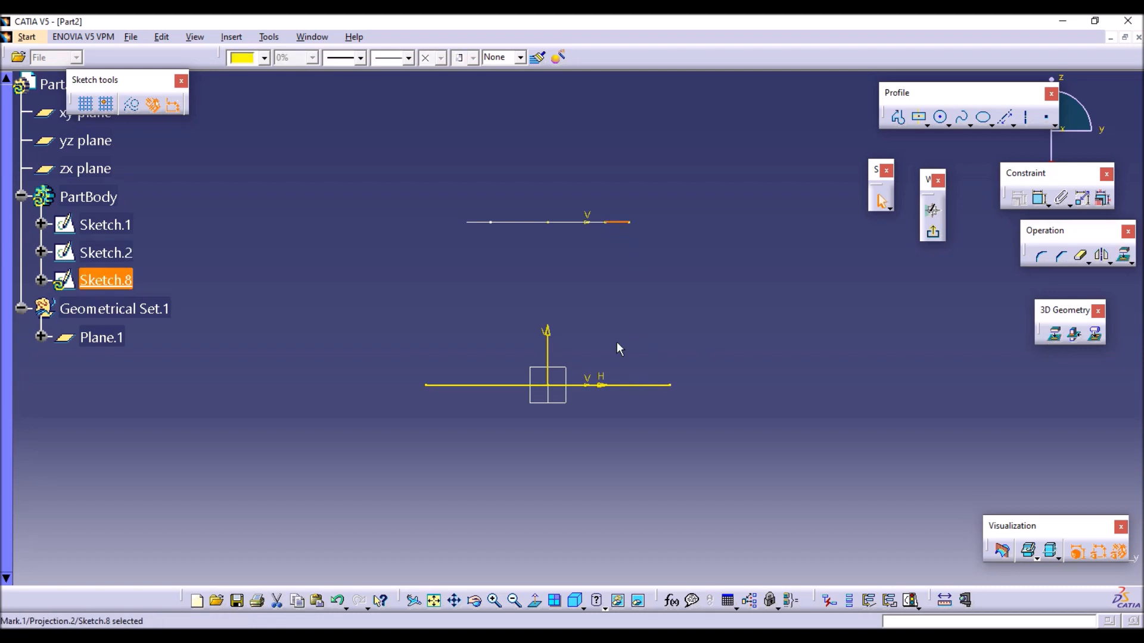
{"action": "left_click", "coordinate": [633, 385], "text": "ctrl"}
{"action": "left_click", "coordinate": [198, 189]}
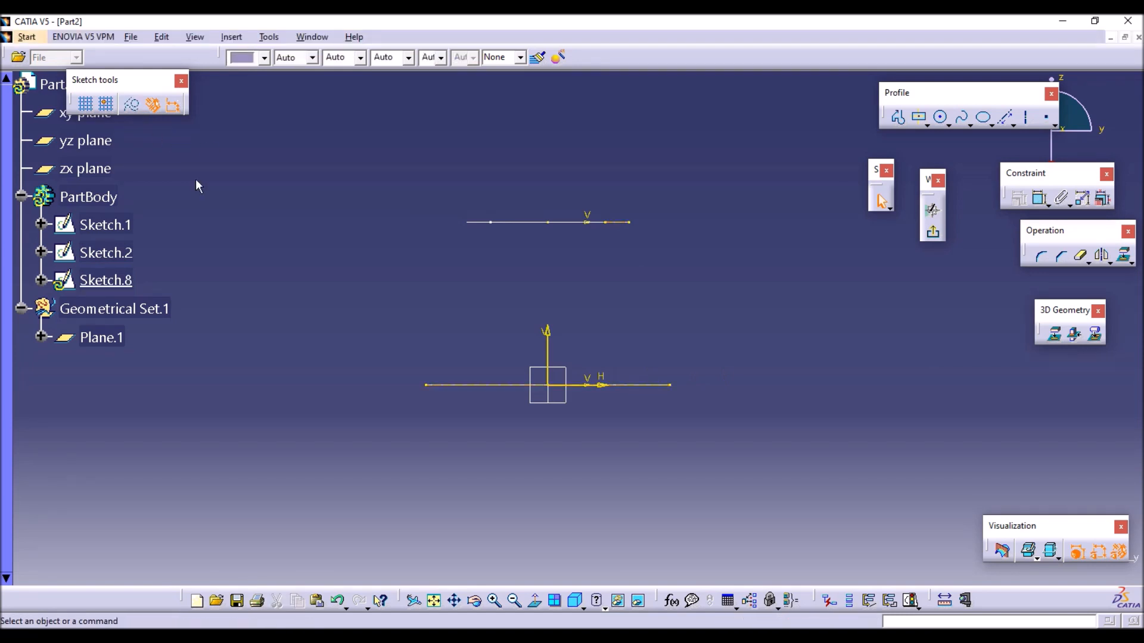
Draw a three-point inward-curving spline from the projected arc's outer end at H 25 mm, V 50 mm to the projected base edge's end, and exit the sketch.
{"action": "left_click", "coordinate": [963, 119]}
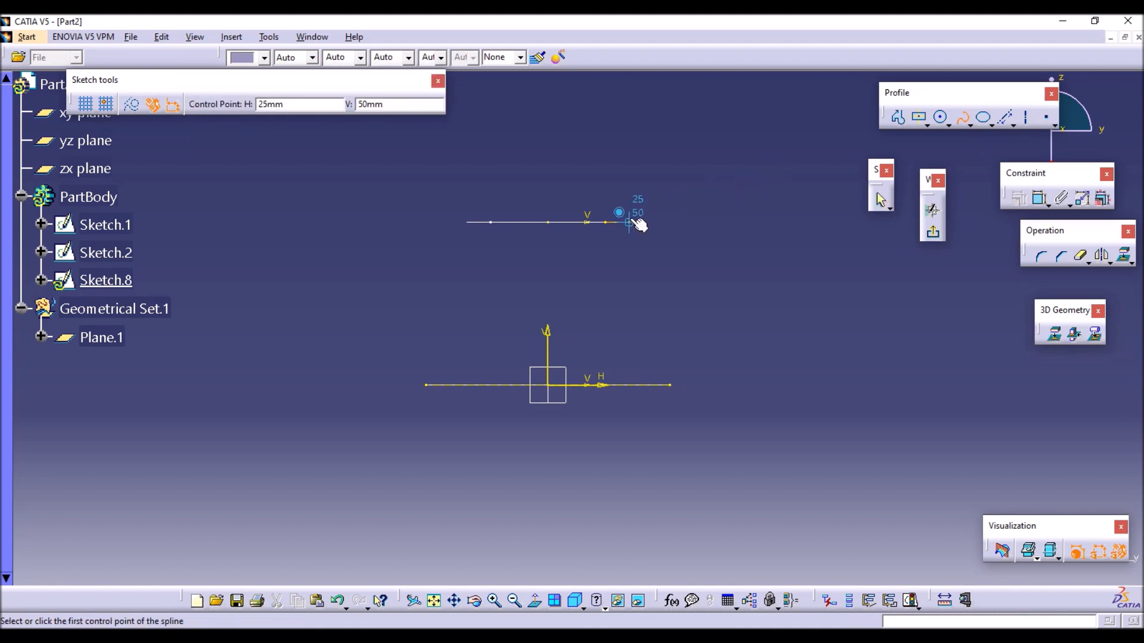
{"action": "left_click", "coordinate": [628, 223]}
{"action": "left_click", "coordinate": [612, 291]}
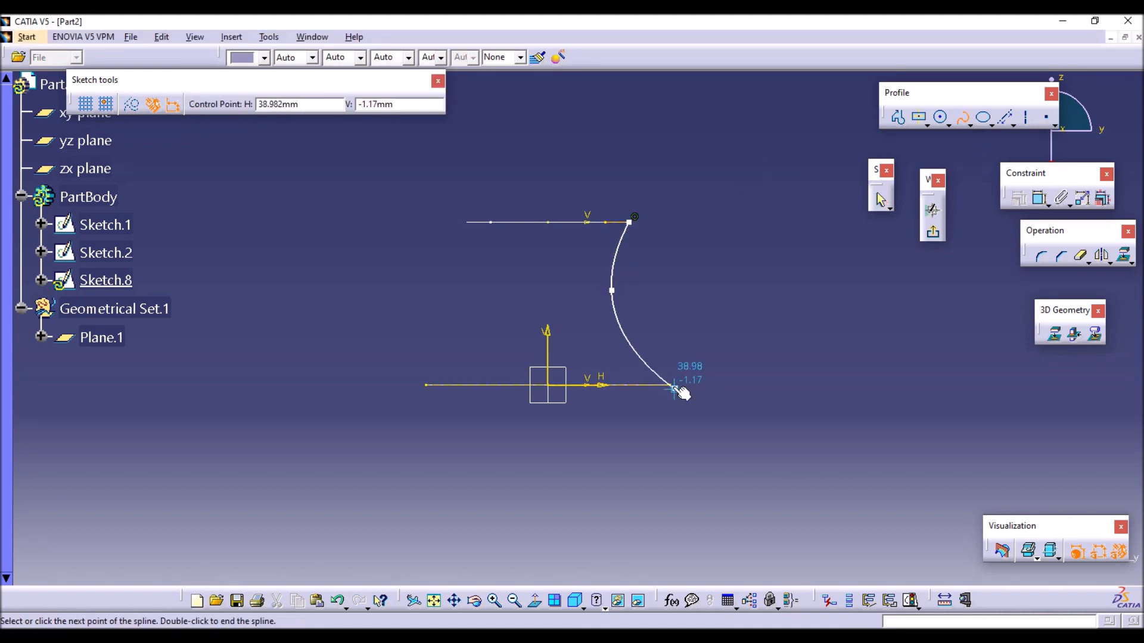
{"action": "left_click", "coordinate": [670, 384]}
{"action": "left_click", "coordinate": [934, 234]}
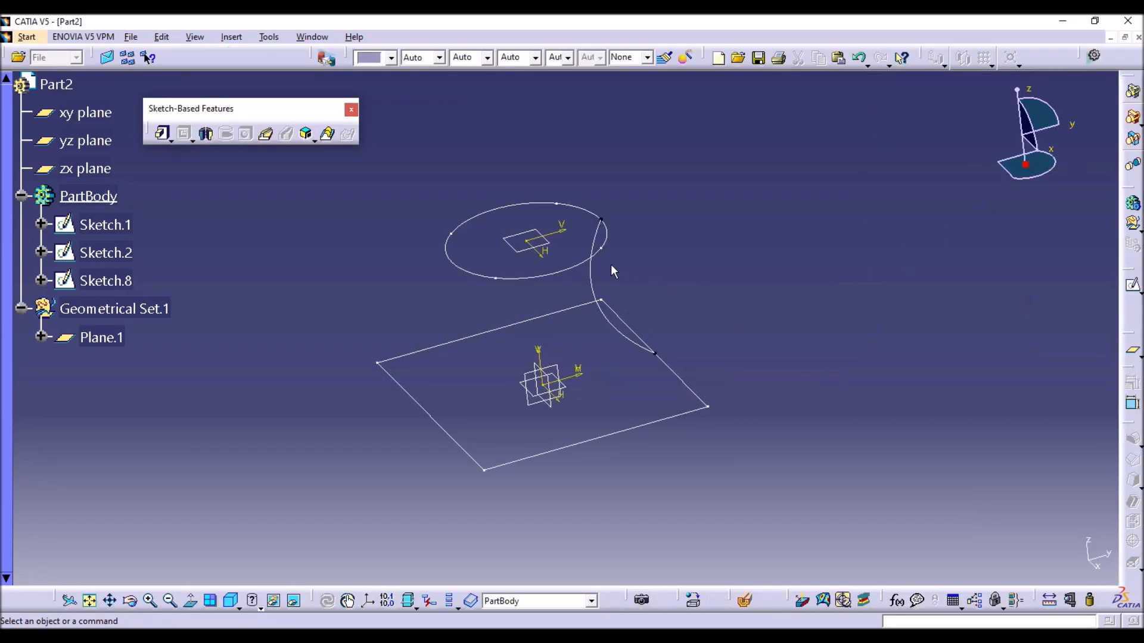
Define a multi-sections solid between the base rectangle and the upper circle, using the spline sketch as its spine.
{"action": "left_click", "coordinate": [327, 134]}
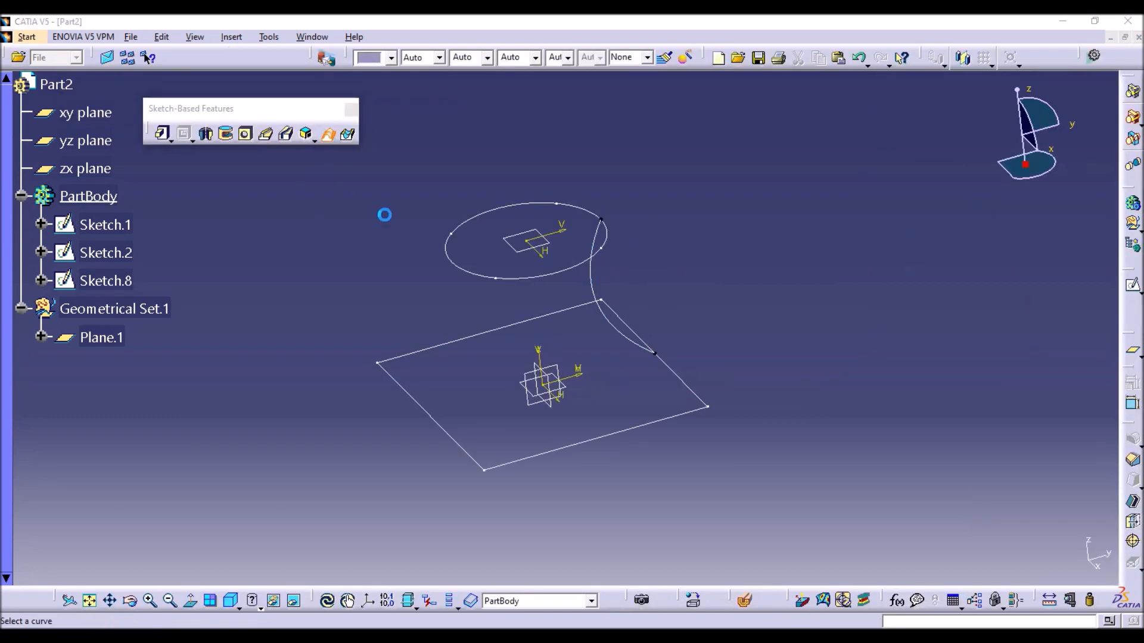
{"action": "left_click", "coordinate": [656, 427]}
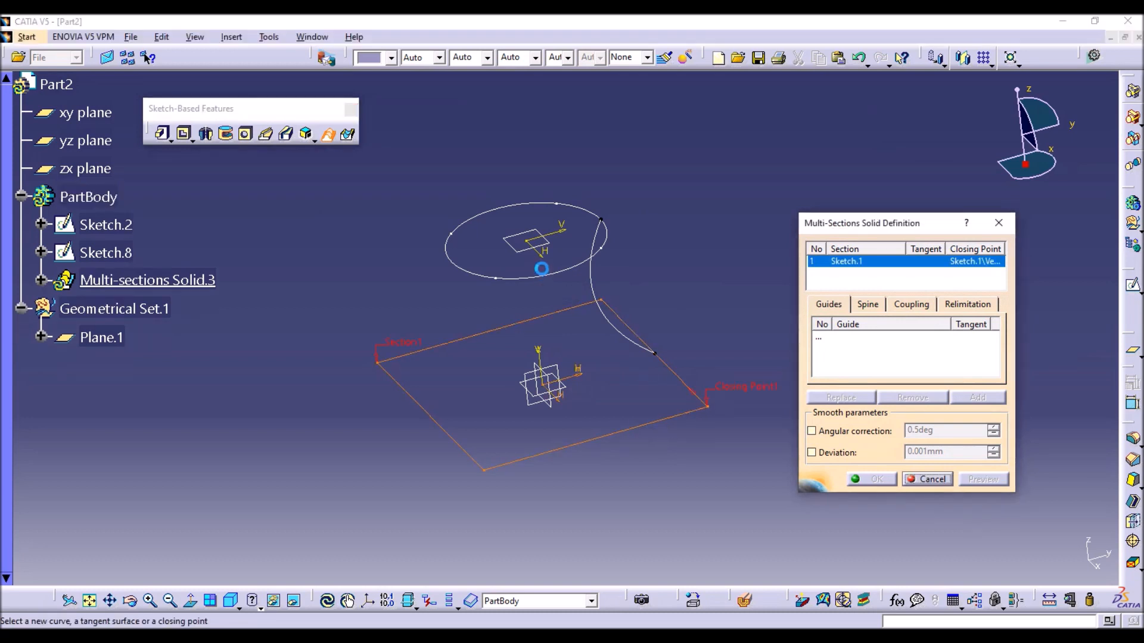
{"action": "left_click", "coordinate": [557, 275]}
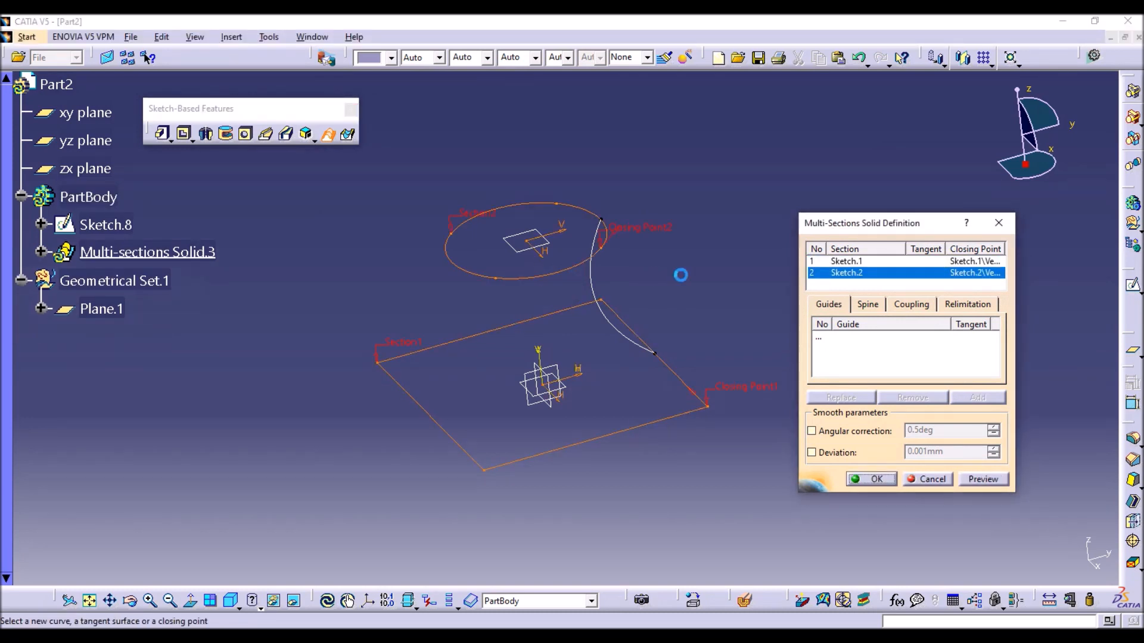
{"action": "left_click", "coordinate": [863, 307]}
{"action": "left_click", "coordinate": [866, 344]}
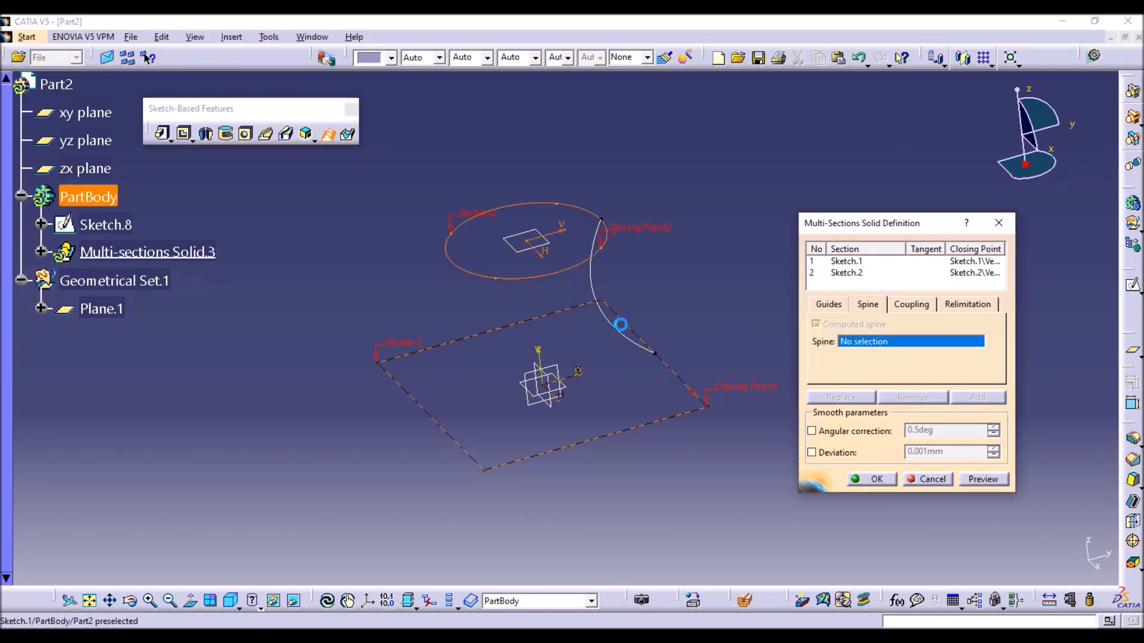
{"action": "left_click", "coordinate": [623, 328]}
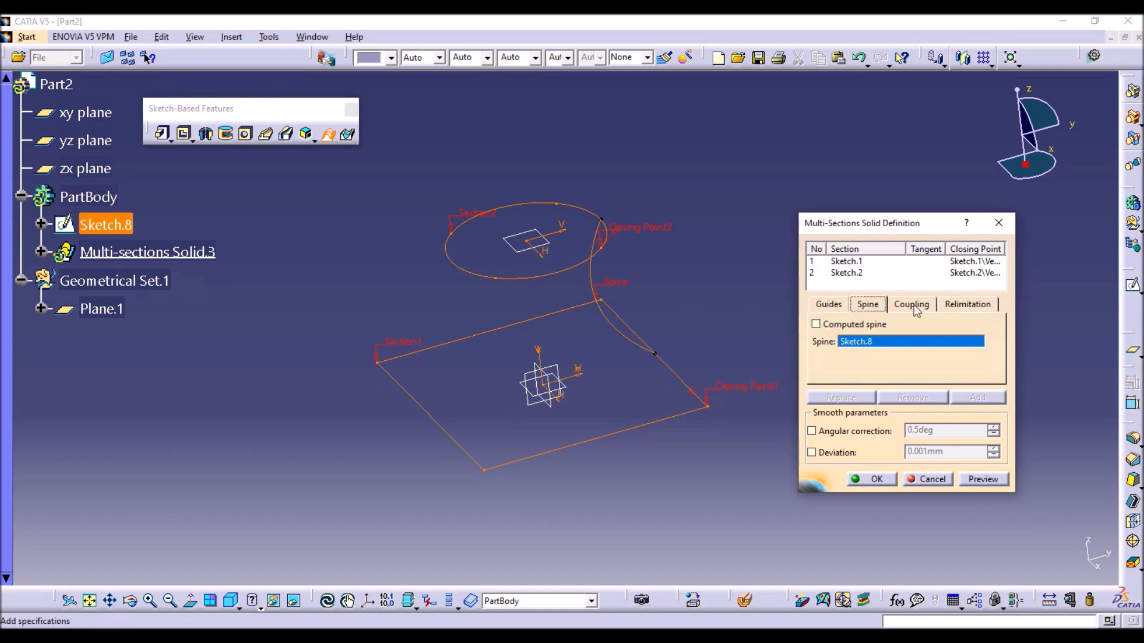
Set the section coupling to Ratio and create the spine-driven multi-sections solid.
{"action": "left_click", "coordinate": [914, 307]}
{"action": "left_click", "coordinate": [948, 324]}
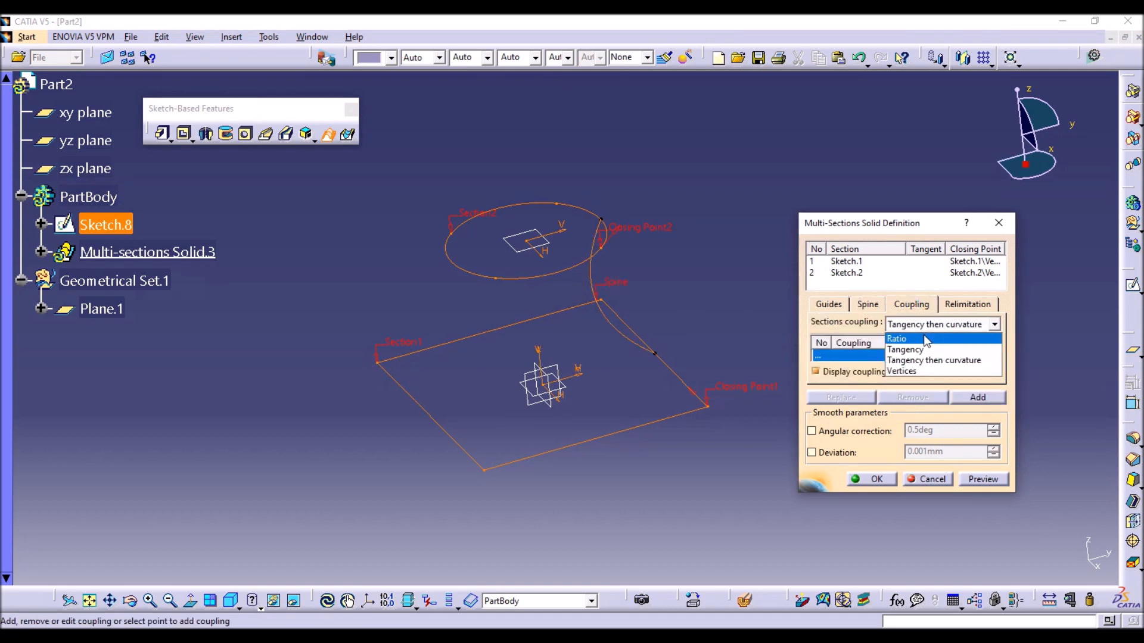
{"action": "left_click", "coordinate": [922, 338]}
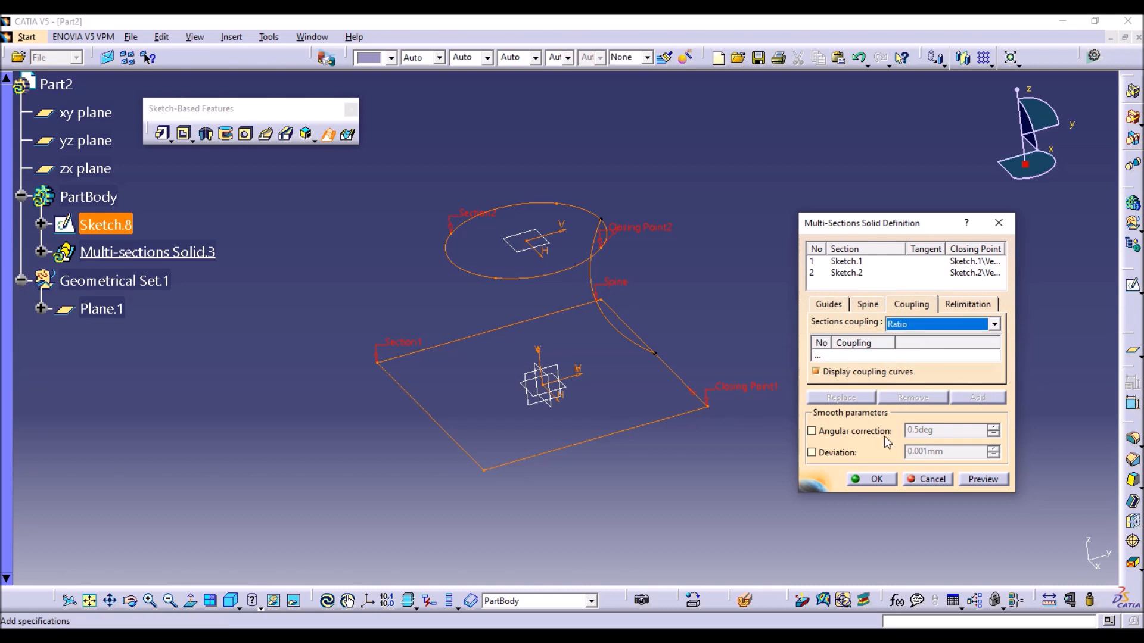
{"action": "left_click", "coordinate": [874, 479]}
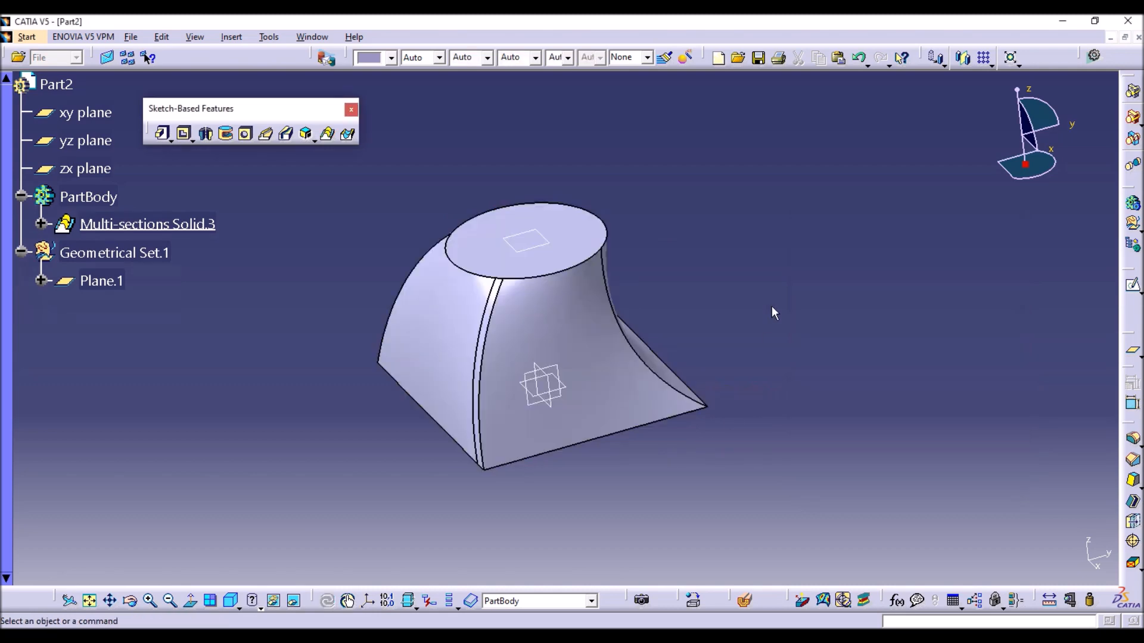
{"action": "middle_click_drag", "start_coordinate": [488, 357], "coordinate": [651, 184]}
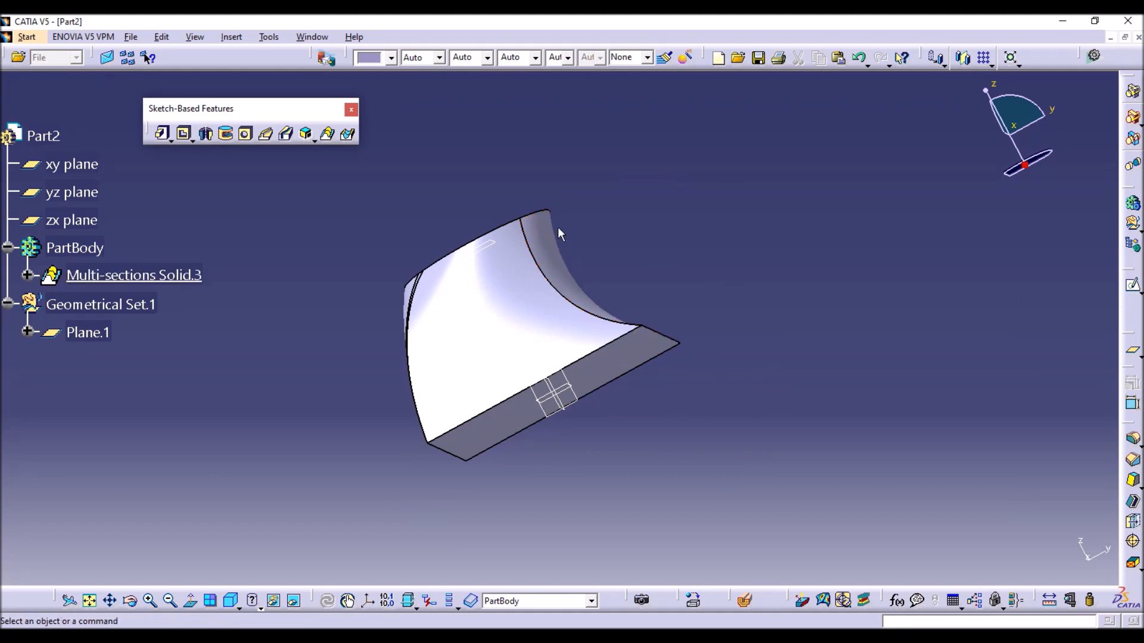
{"action": "middle_click_drag", "start_coordinate": [554, 327], "coordinate": [510, 265]}
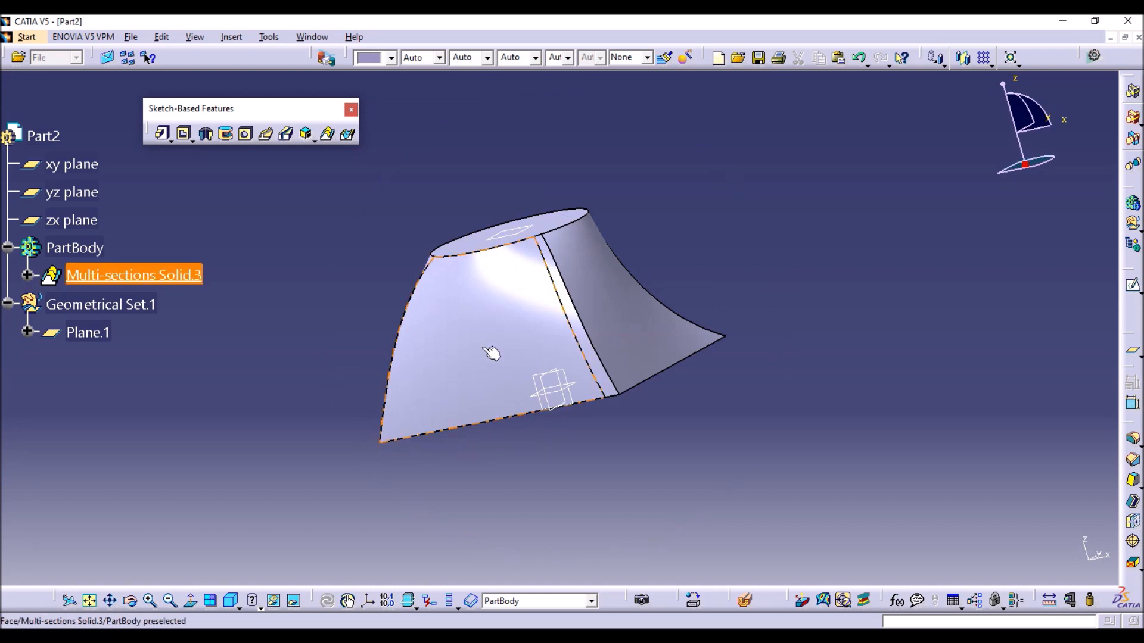
{"action": "middle_click_drag", "start_coordinate": [720, 256], "coordinate": [602, 325]}
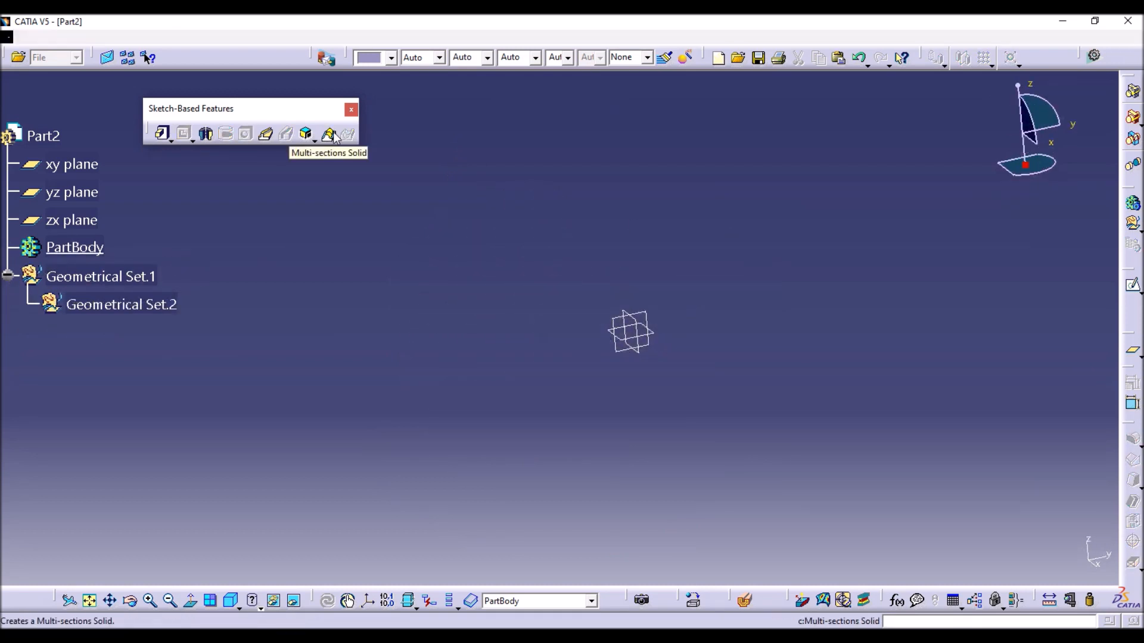
{"action": "left_click", "coordinate": [329, 135]}
{"action": "left_click_drag", "start_coordinate": [900, 214], "coordinate": [897, 223]}
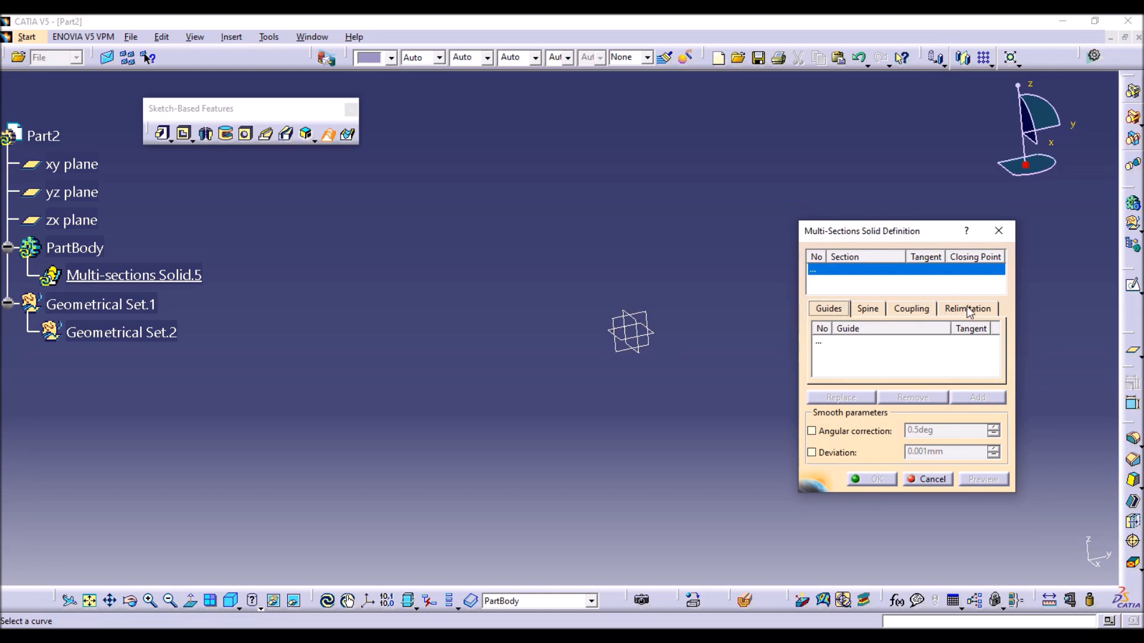
{"action": "left_click", "coordinate": [998, 230]}
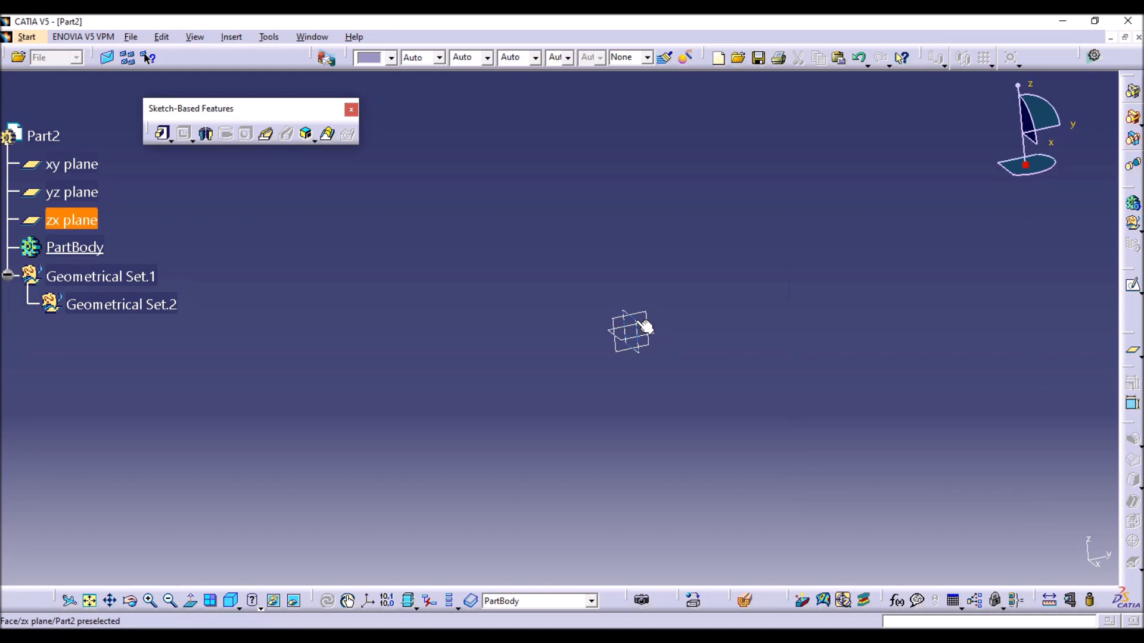
Create a reference plane offset 40 mm from the zx plane, with object repetition enabled.
{"action": "left_click", "coordinate": [644, 327]}
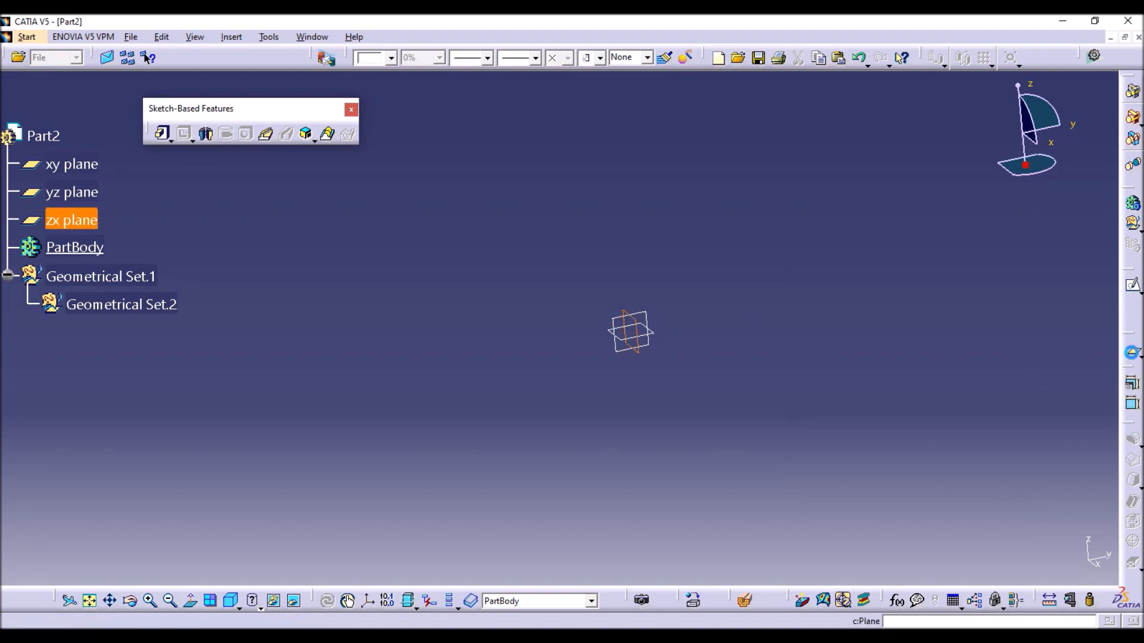
{"action": "left_click", "coordinate": [1132, 351]}
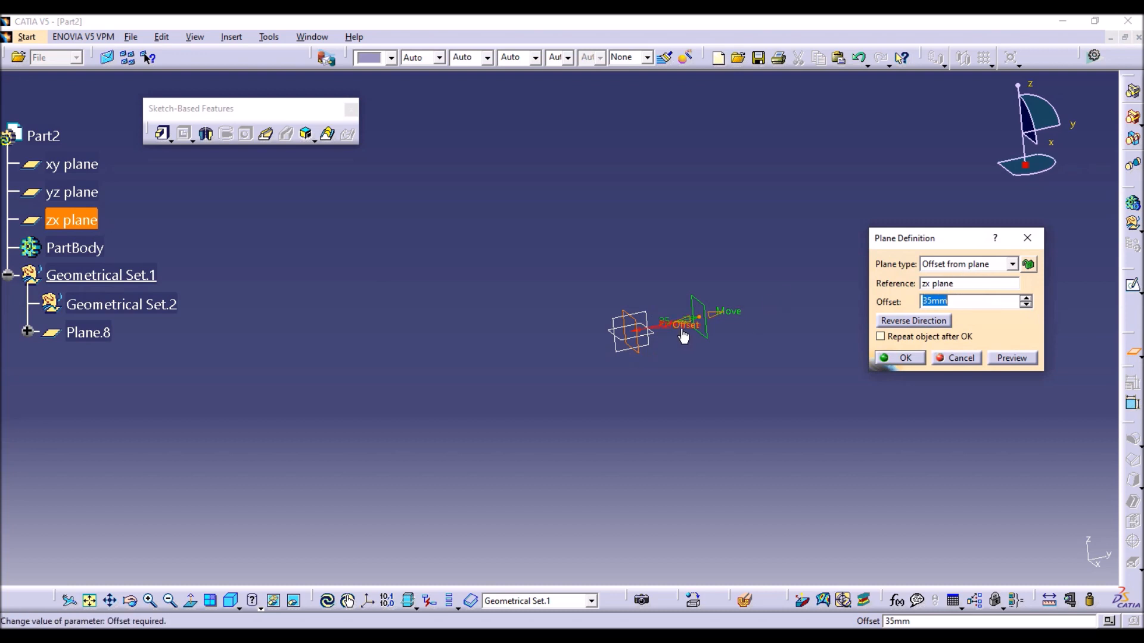
{"action": "type", "text": "40"}
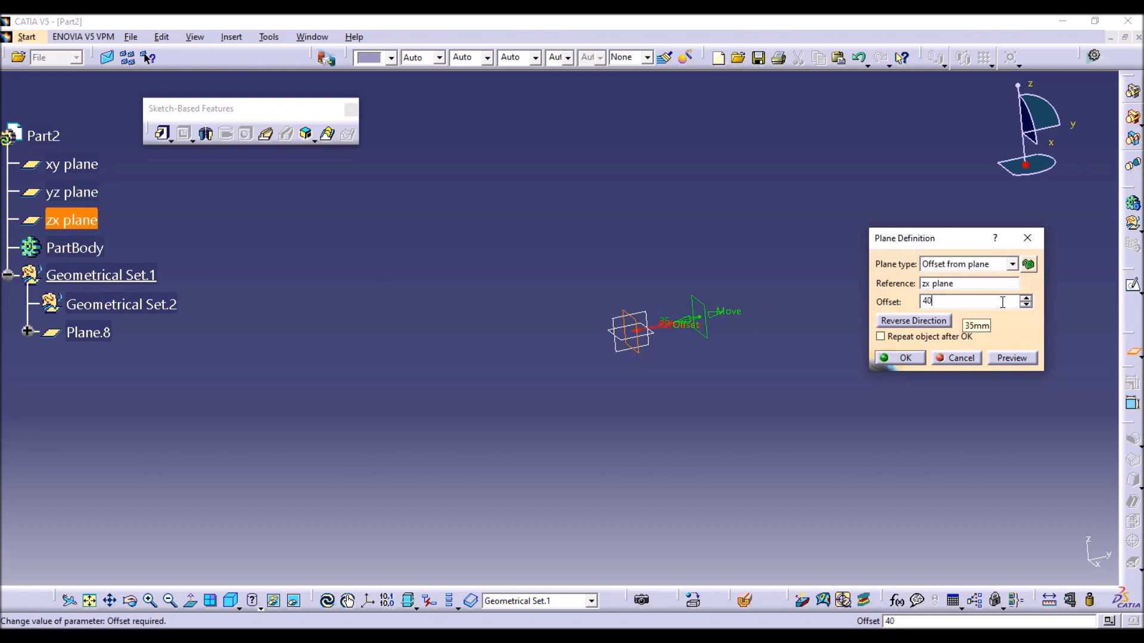
{"action": "left_click", "coordinate": [917, 336]}
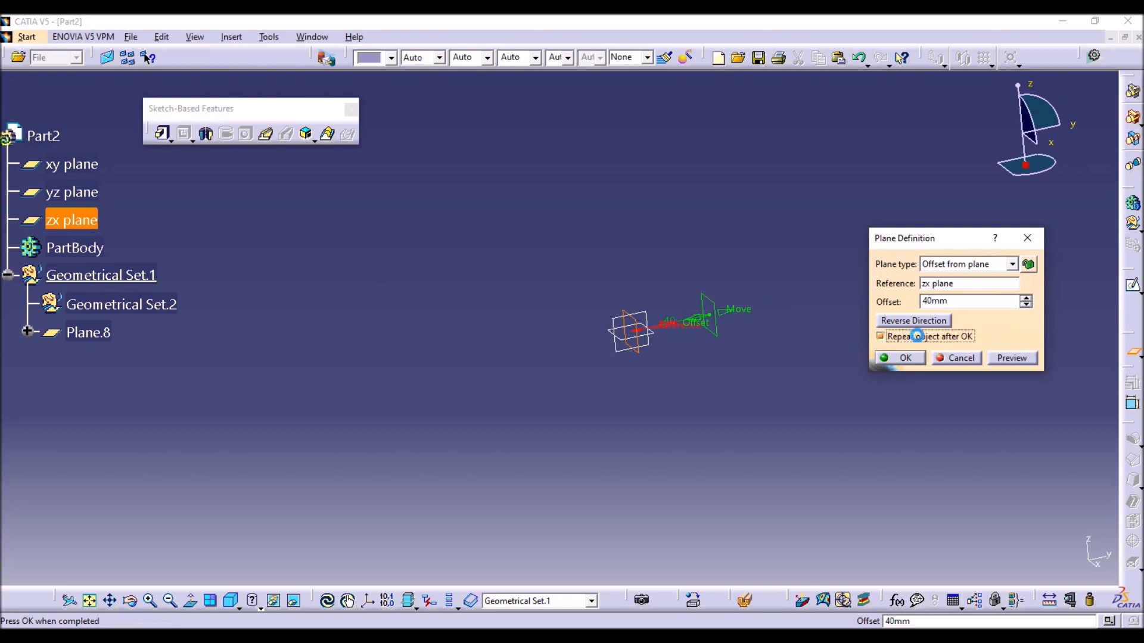
{"action": "left_click", "coordinate": [897, 357]}
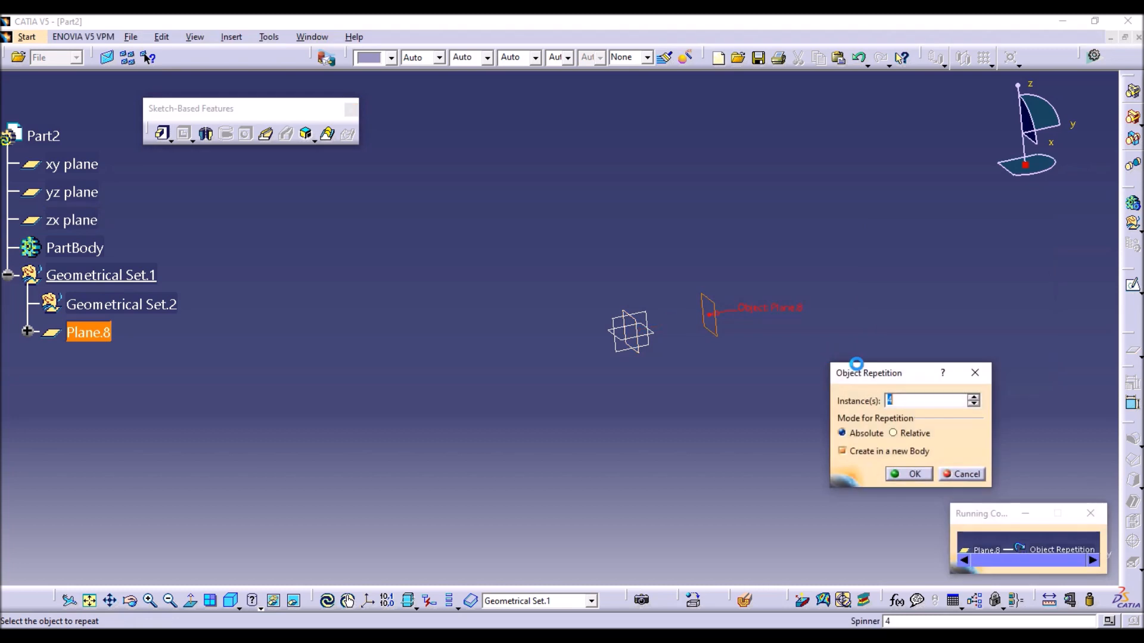
Repeat the offset plane with 3 instances in a new body, and delete the farthest plane.
{"action": "left_click", "coordinate": [973, 405]}
{"action": "left_click", "coordinate": [911, 475]}
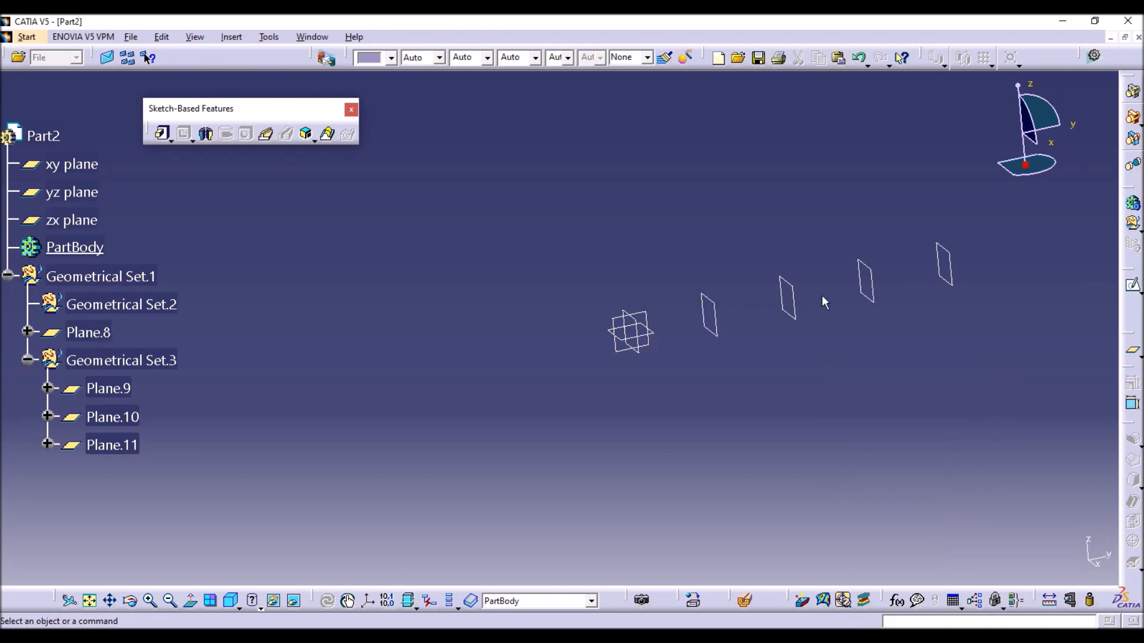
{"action": "left_click", "coordinate": [946, 276]}
{"action": "key", "text": "Delete"}
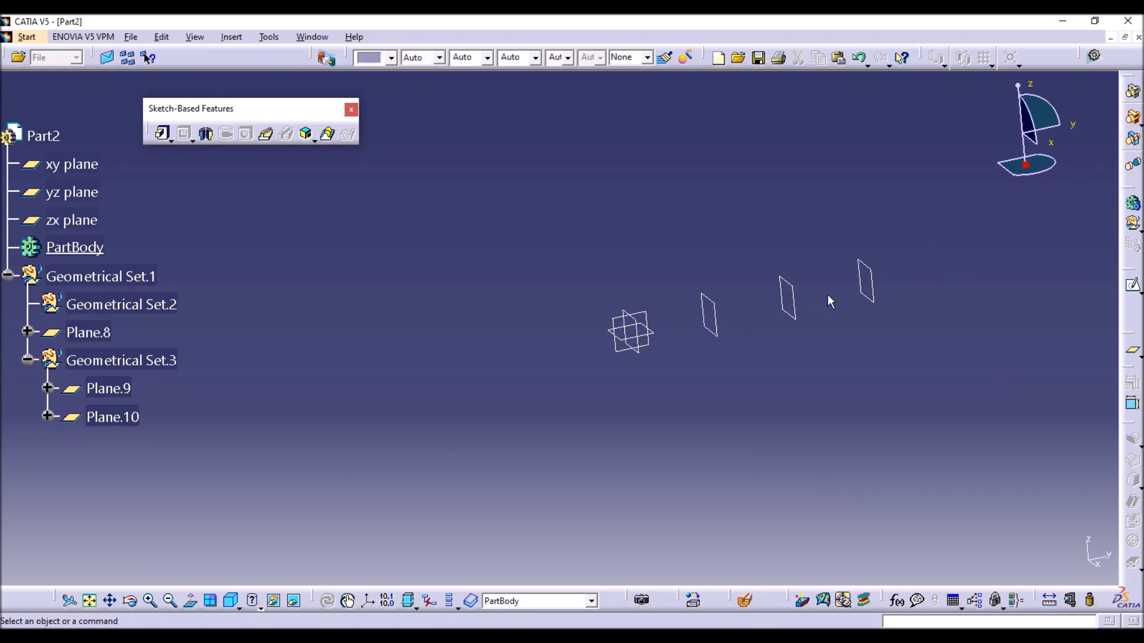
Sketch a single point at the origin on the zx plane and exit the sketch.
{"action": "left_click", "coordinate": [642, 325]}
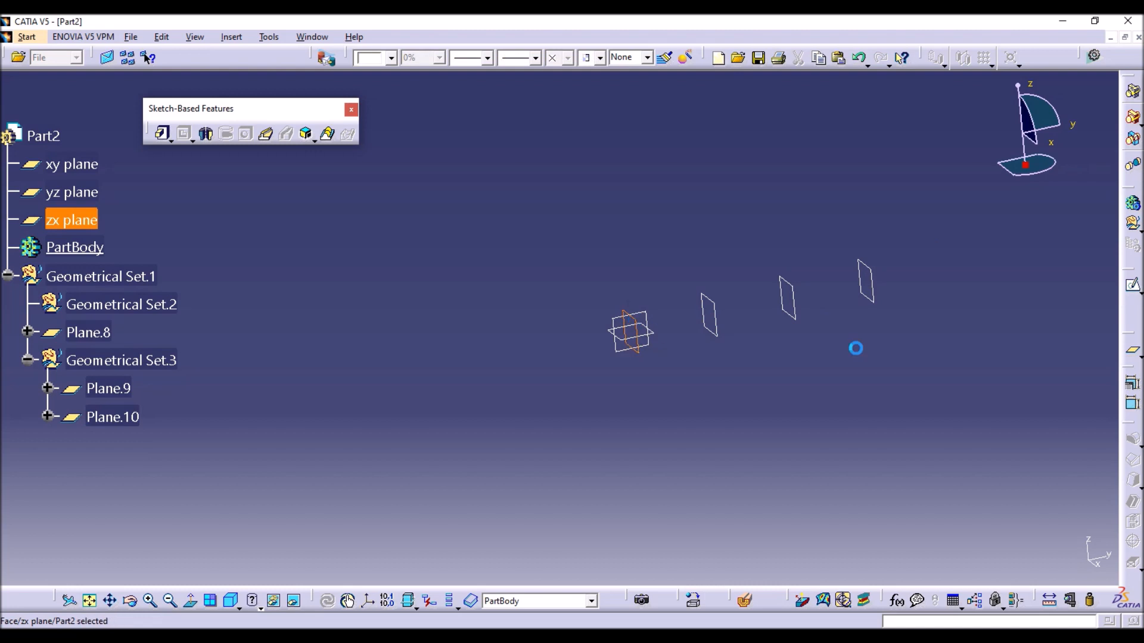
{"action": "left_click", "coordinate": [1133, 288]}
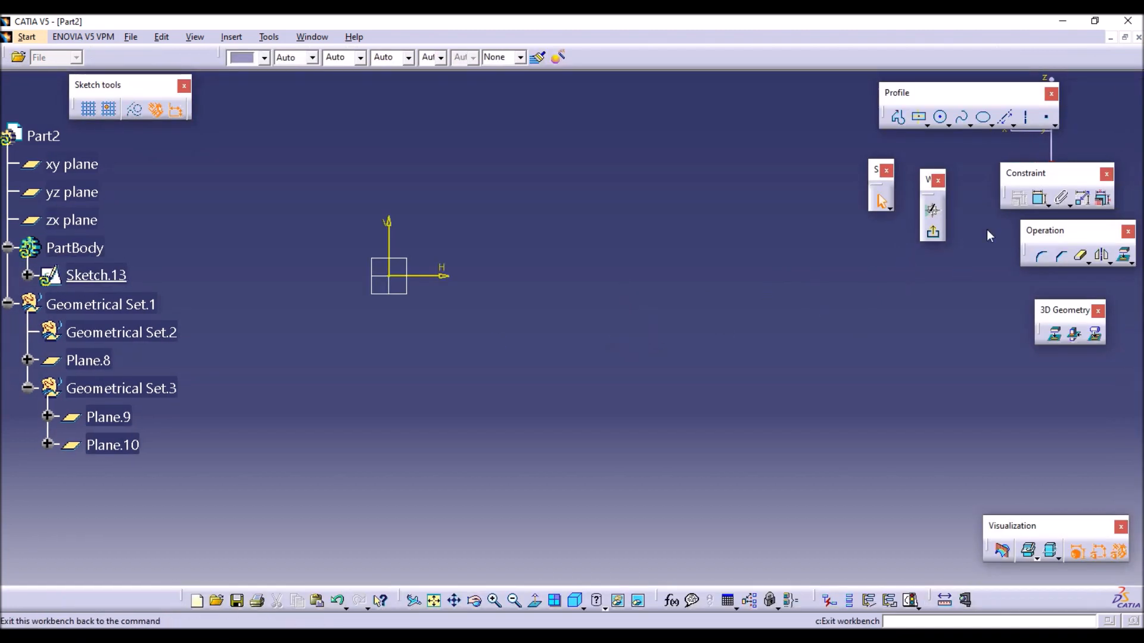
{"action": "left_click", "coordinate": [1045, 118]}
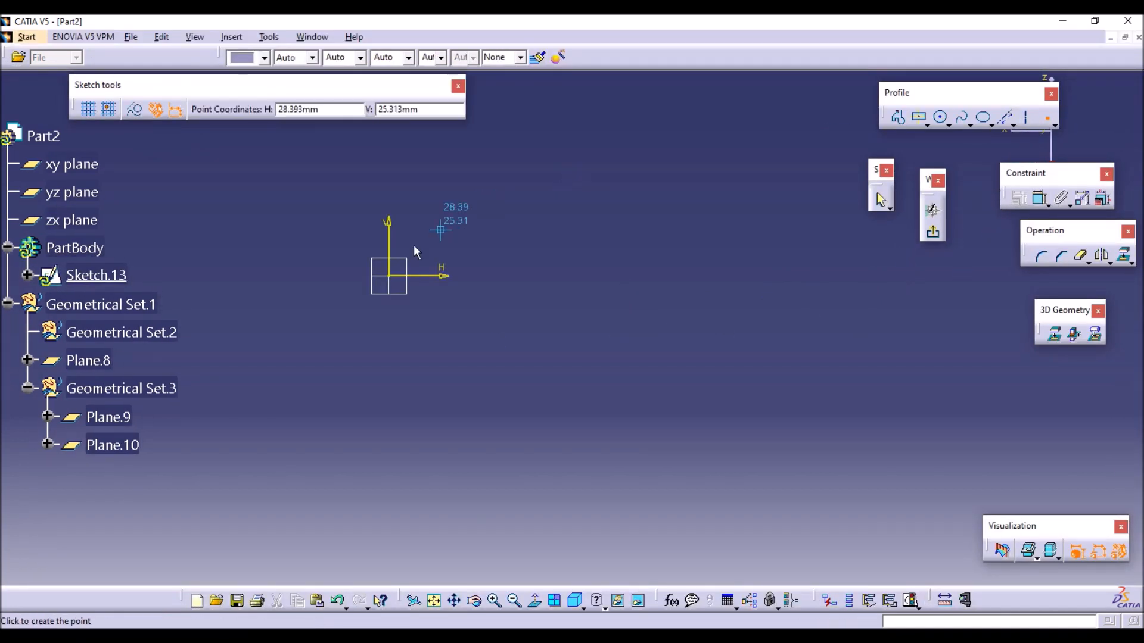
{"action": "left_click", "coordinate": [395, 272]}
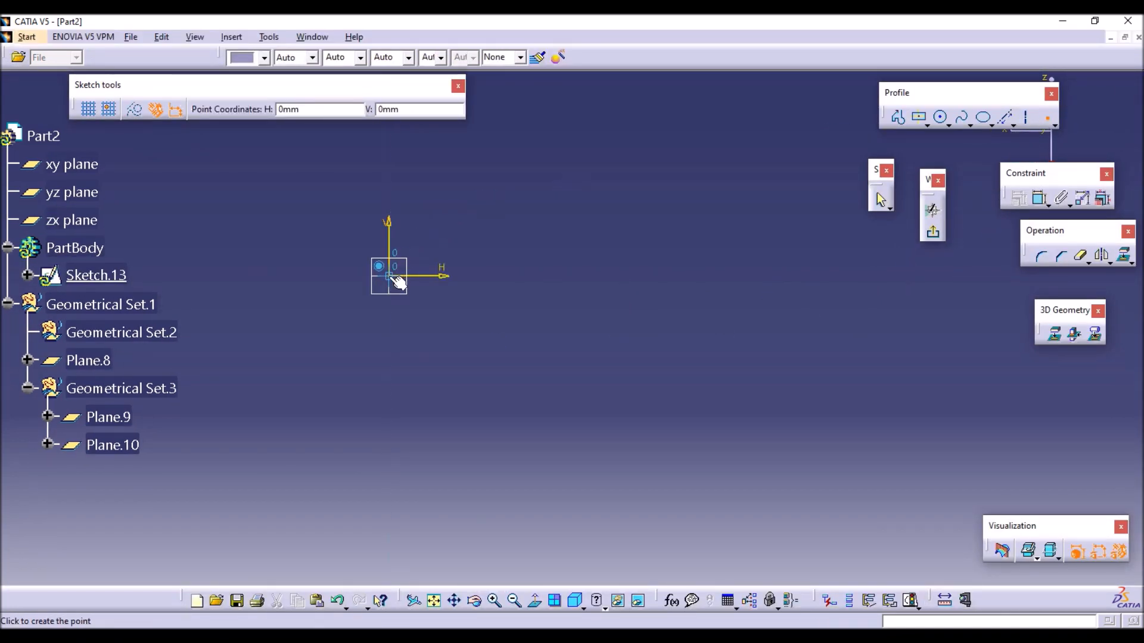
{"action": "left_click", "coordinate": [933, 235]}
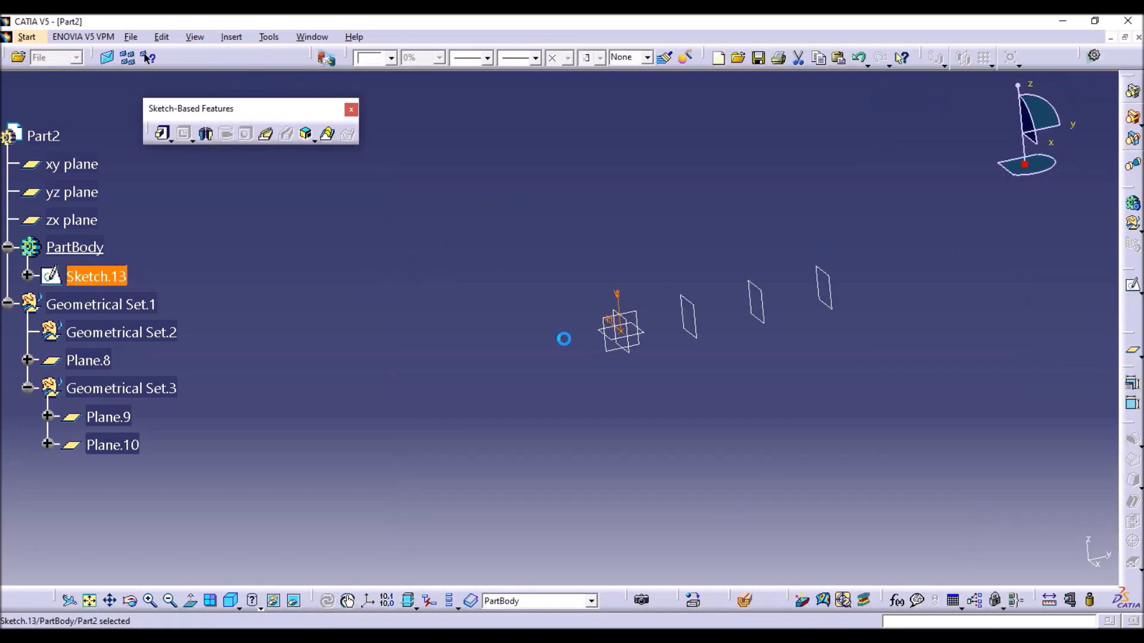
Sketch an origin-centered rectangle about 82 mm wide and 58 mm high on the first offset plane, and exit the sketch.
{"action": "left_click", "coordinate": [689, 313]}
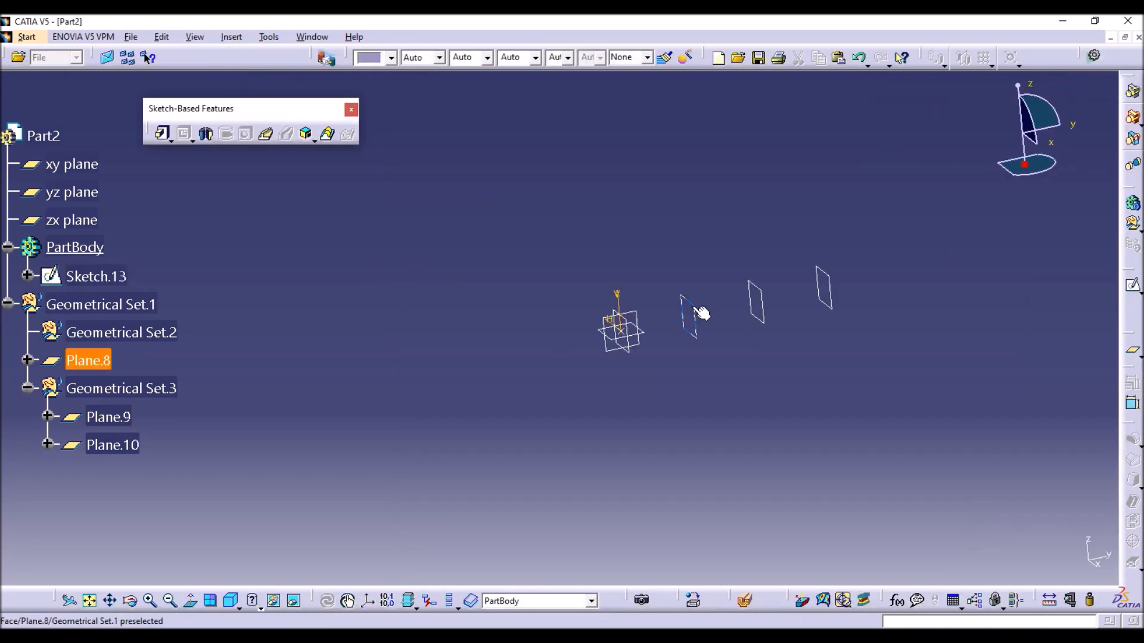
{"action": "left_click", "coordinate": [1133, 286]}
{"action": "left_click", "coordinate": [921, 119]}
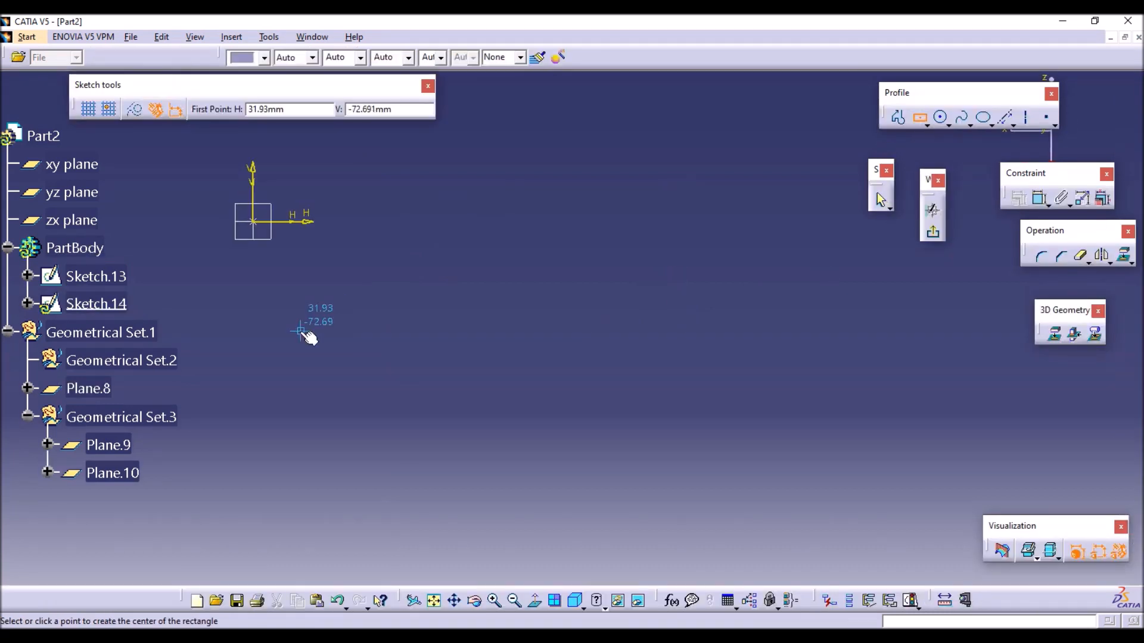
{"action": "middle_click_drag", "start_coordinate": [305, 327], "coordinate": [526, 379]}
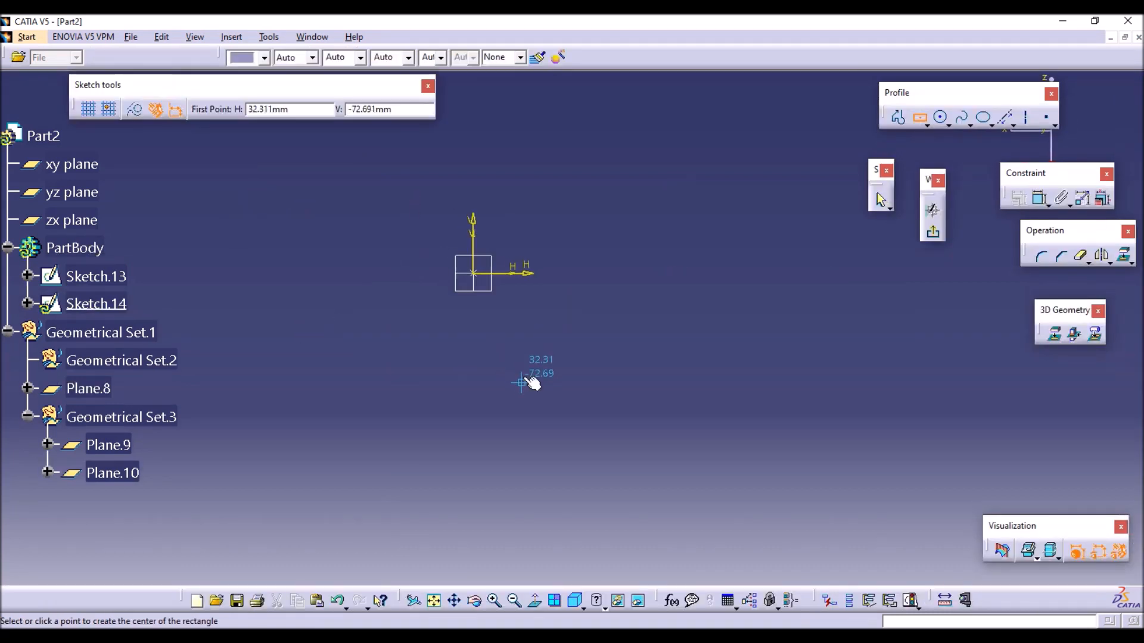
{"action": "left_click", "coordinate": [472, 273]}
{"action": "left_click", "coordinate": [535, 229]}
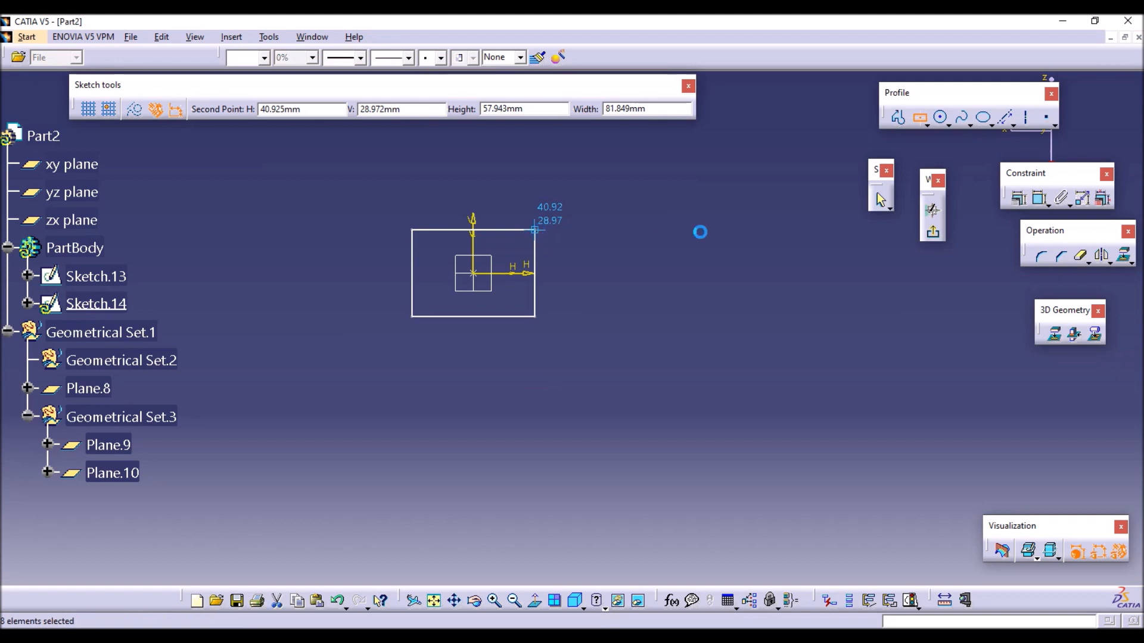
{"action": "left_click", "coordinate": [934, 232]}
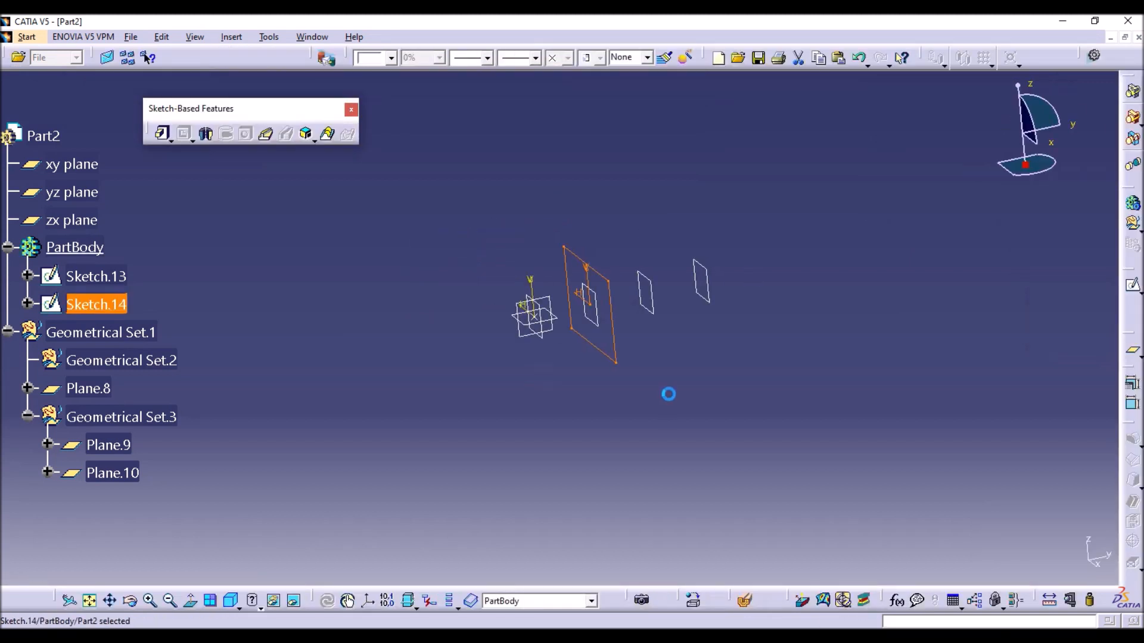
Open a sketch on the second offset plane and draw a circle centered at the origin, slightly taller than the rectangle.
{"action": "left_click", "coordinate": [662, 297]}
{"action": "left_click", "coordinate": [1132, 285]}
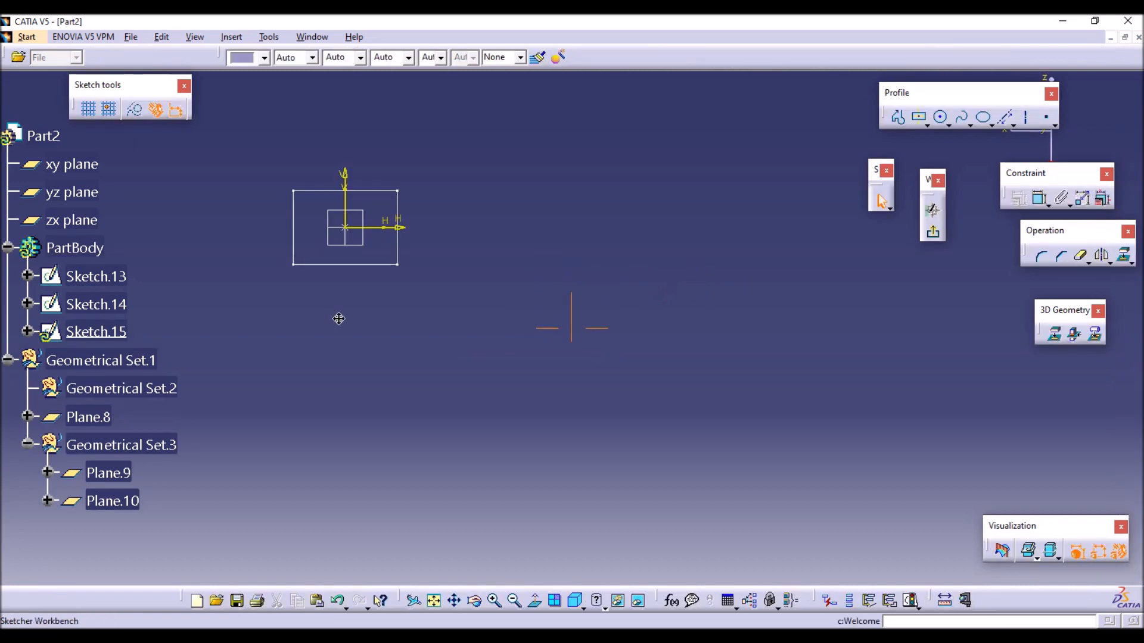
{"action": "left_click", "coordinate": [940, 116]}
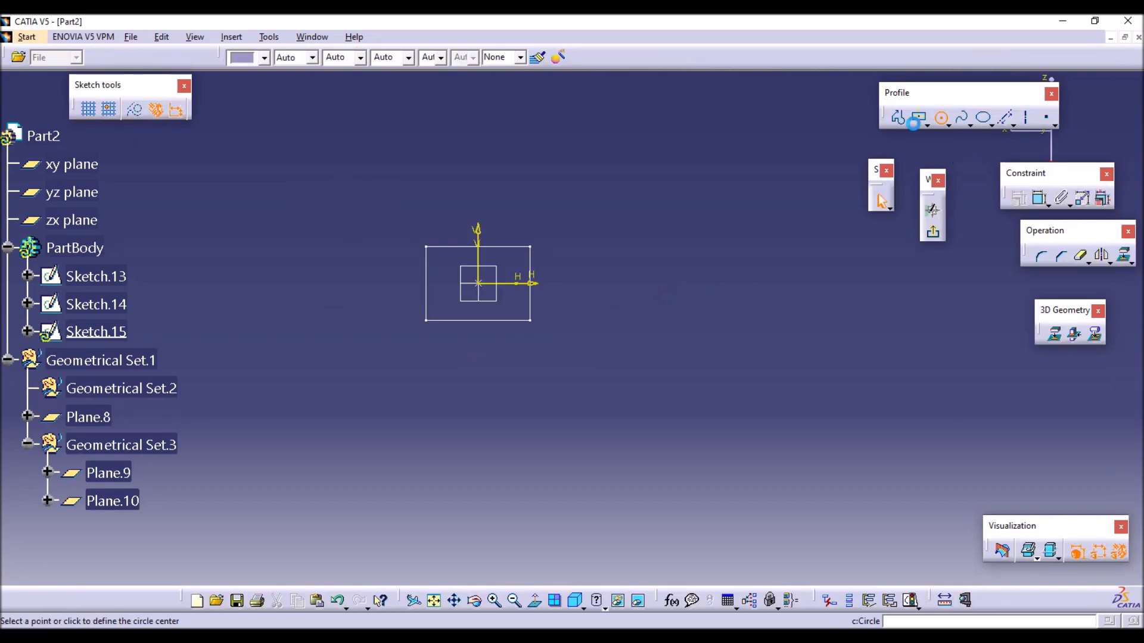
{"action": "left_click", "coordinate": [480, 283]}
{"action": "left_click", "coordinate": [514, 265]}
{"action": "left_click", "coordinate": [592, 357]}
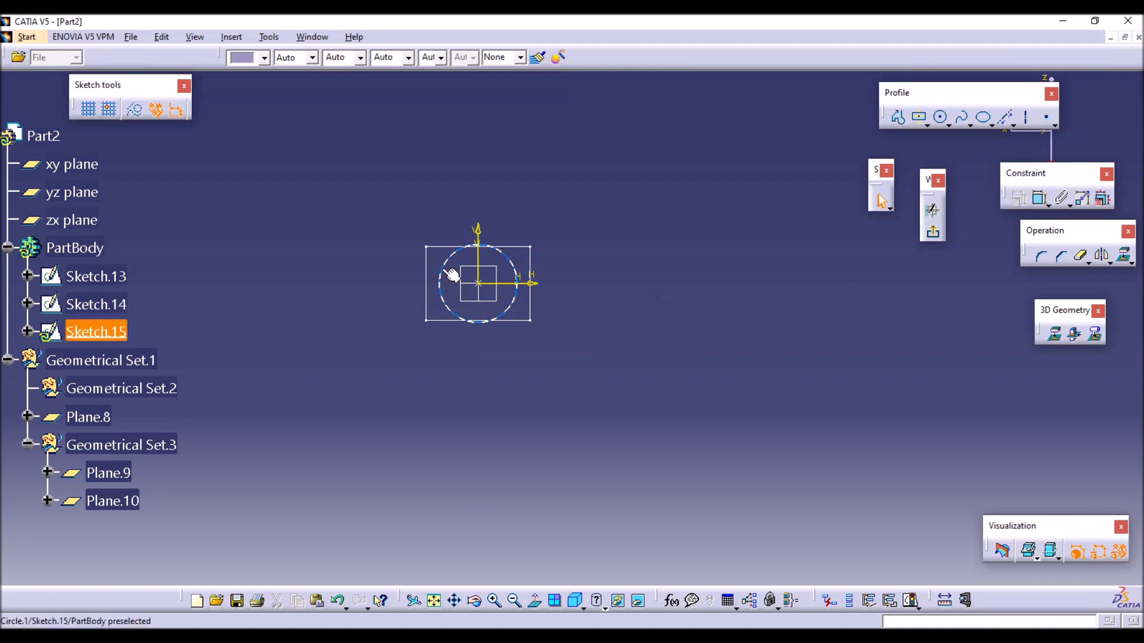
Add an infinite construction line through the origin at 45 degrees.
{"action": "left_click", "coordinate": [1013, 125]}
{"action": "left_click", "coordinate": [1029, 131]}
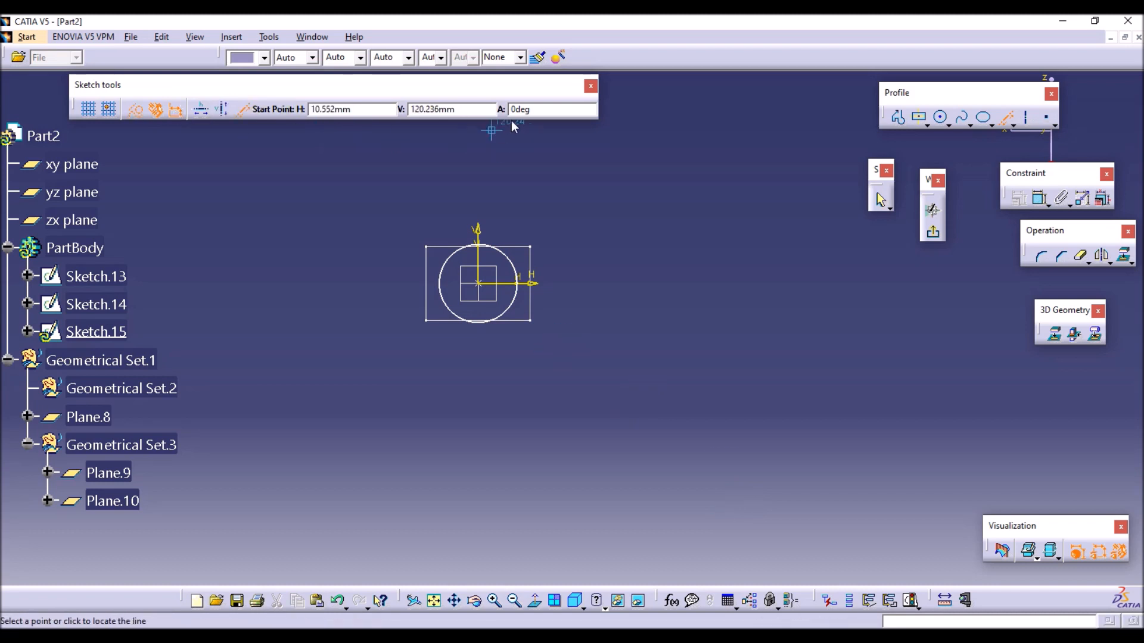
{"action": "left_click", "coordinate": [487, 286]}
{"action": "key", "text": "Tab"}
{"action": "key", "text": "Tab"}
{"action": "type", "text": "45"}
{"action": "key", "text": "Return"}
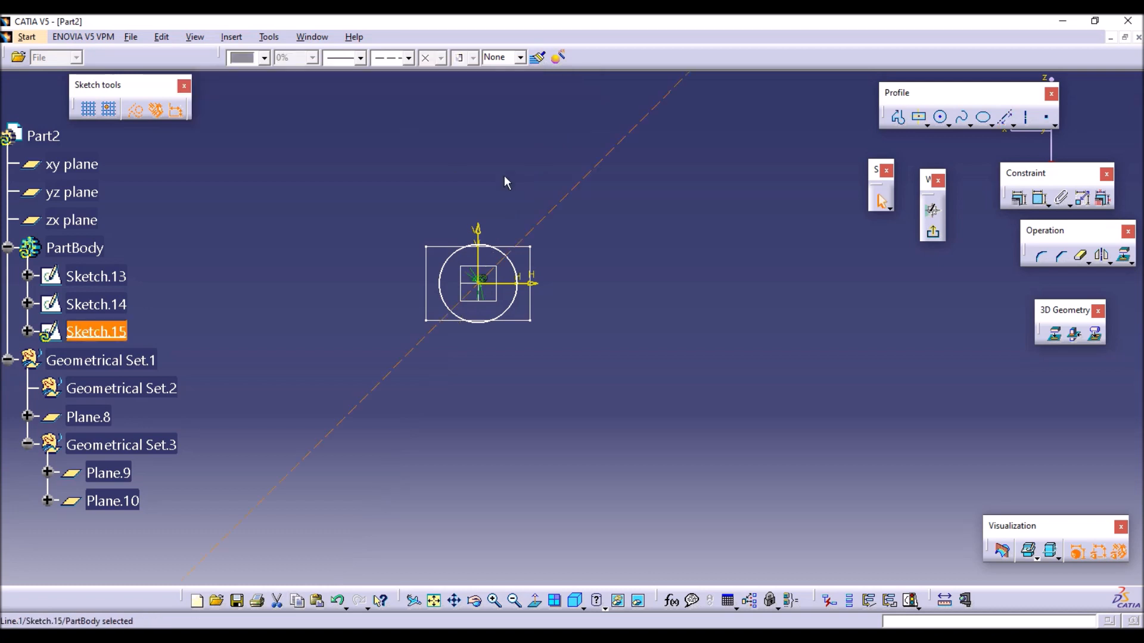
Add a second infinite construction line through the origin at 135 degrees.
{"action": "left_click", "coordinate": [1006, 126]}
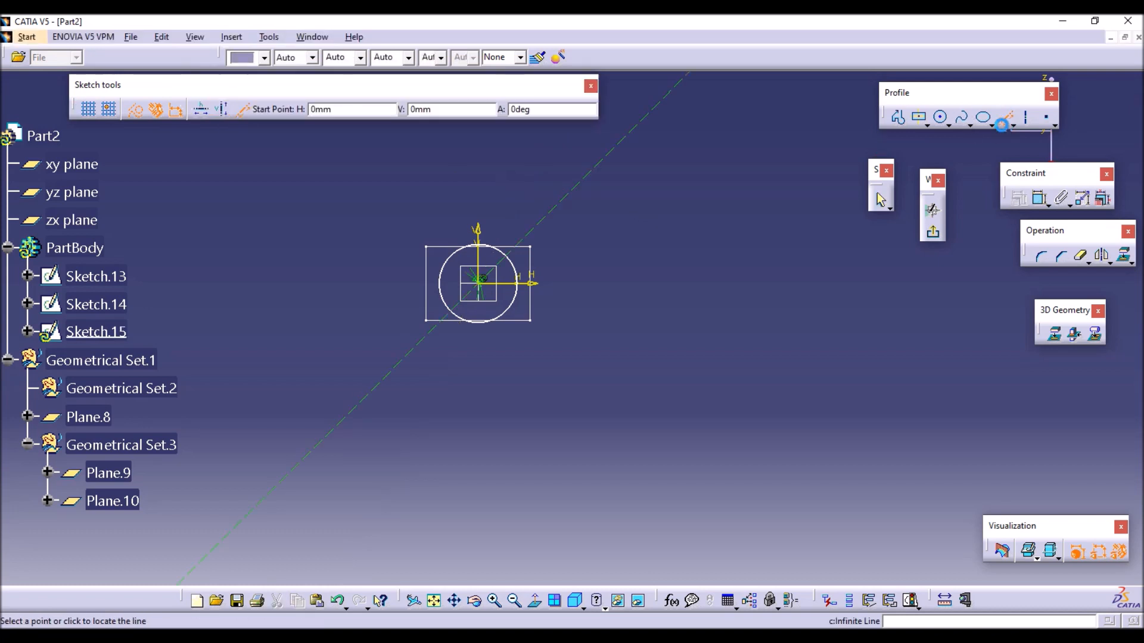
{"action": "left_click", "coordinate": [479, 281]}
{"action": "left_click", "coordinate": [497, 116]}
{"action": "type", "text": "135"}
{"action": "key", "text": "Return"}
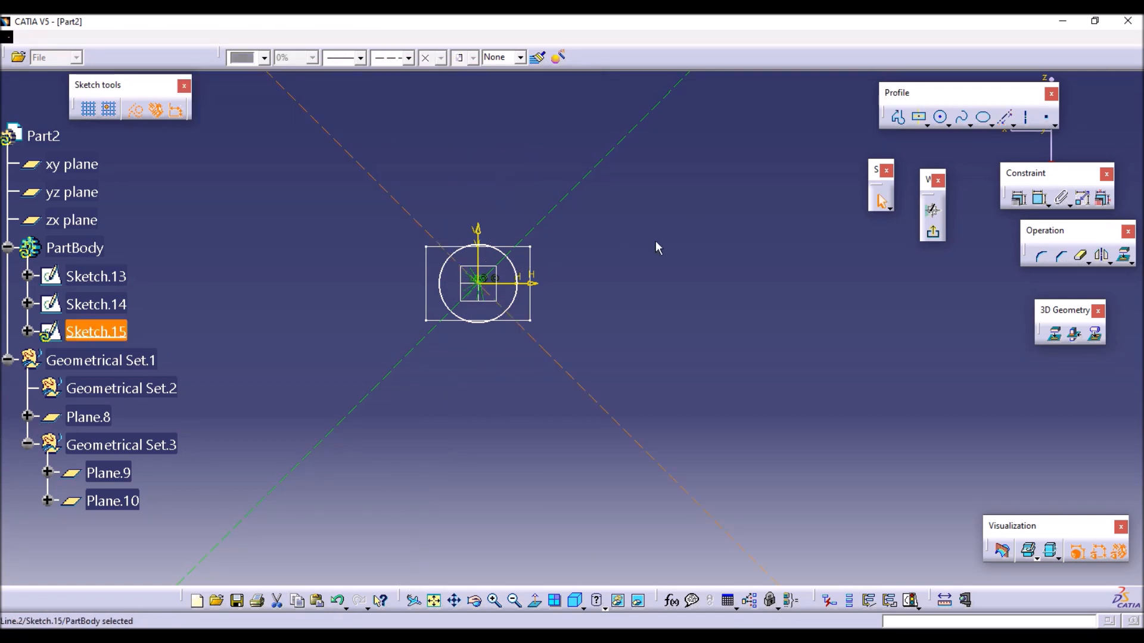
Break the circle's upper and lower arcs at the diagonal construction lines, keeping all segments, and turn off construction mode.
{"action": "left_click", "coordinate": [1081, 258]}
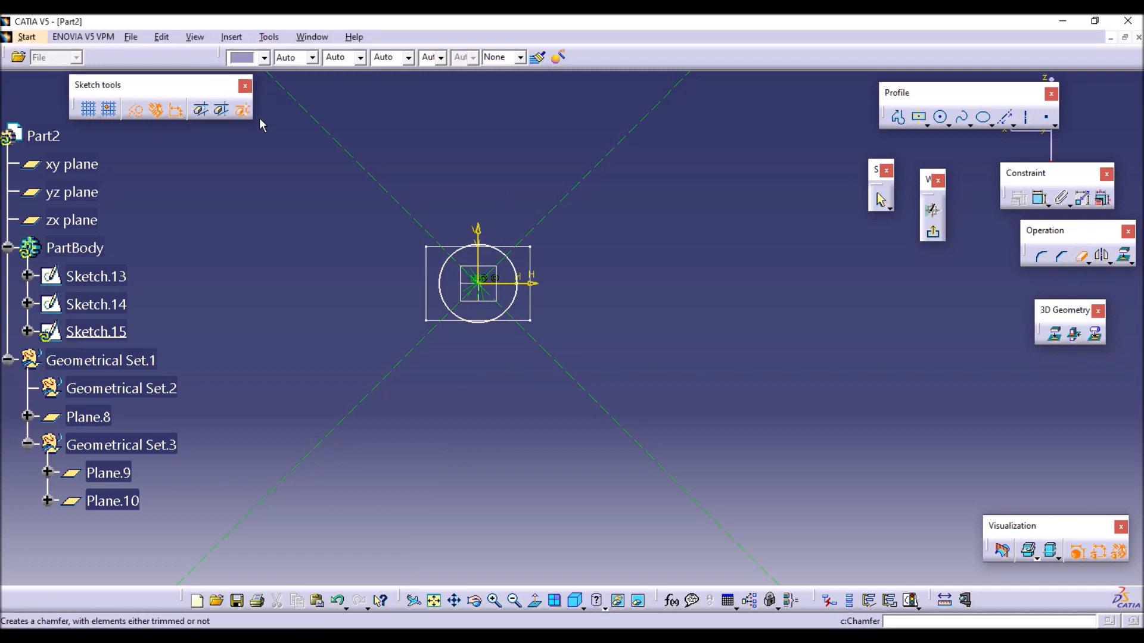
{"action": "left_click", "coordinate": [248, 107]}
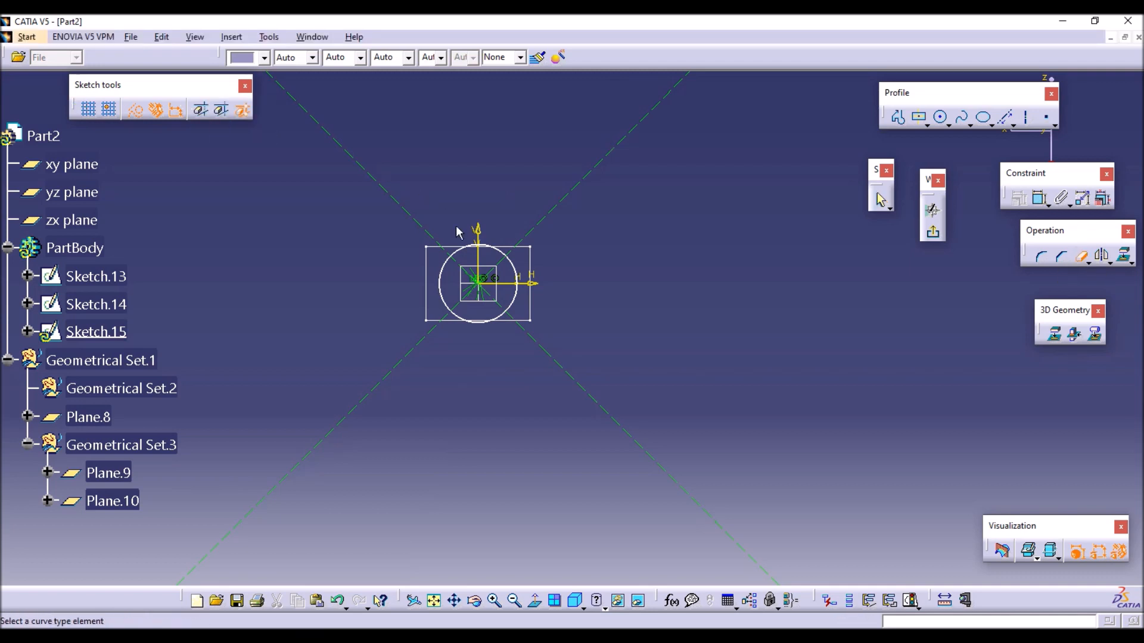
{"action": "left_click", "coordinate": [470, 245]}
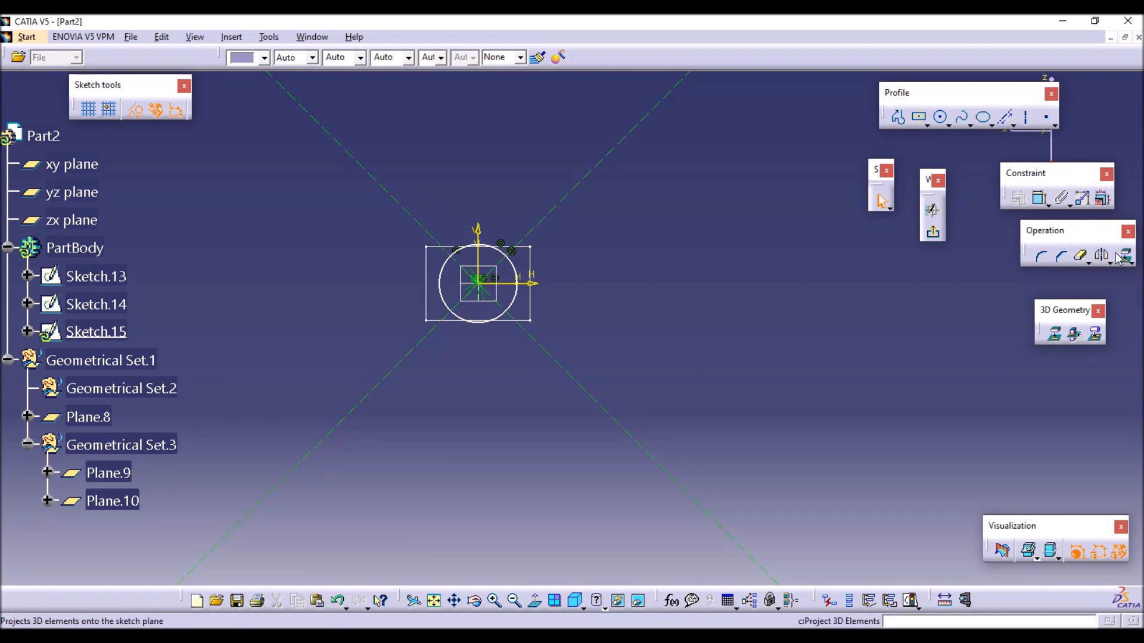
{"action": "left_click", "coordinate": [1081, 257]}
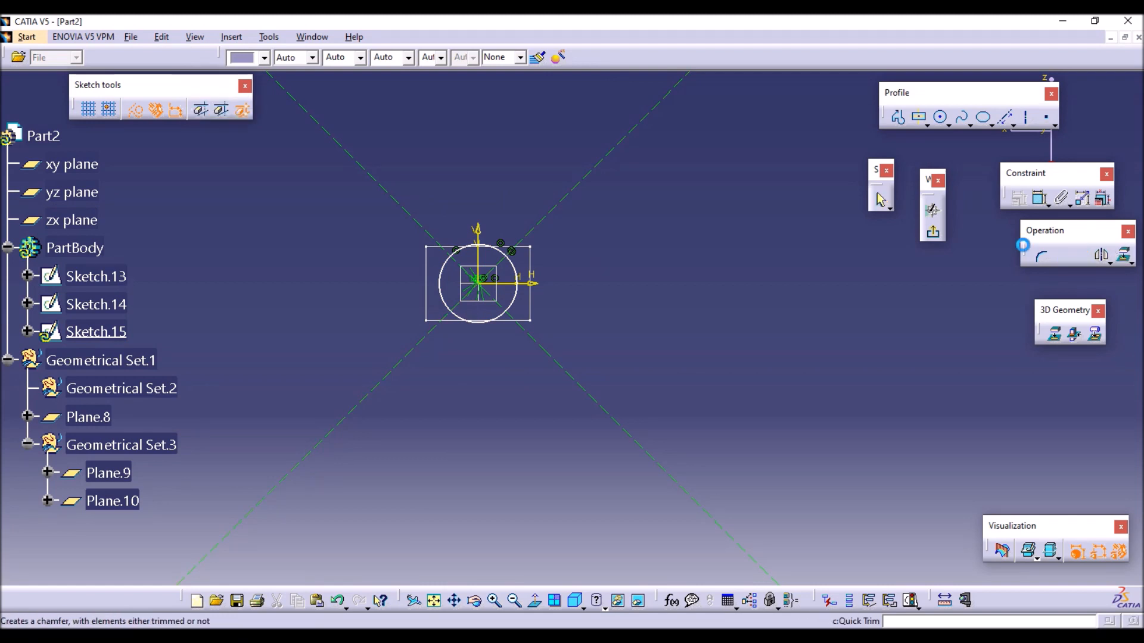
{"action": "left_click", "coordinate": [243, 112]}
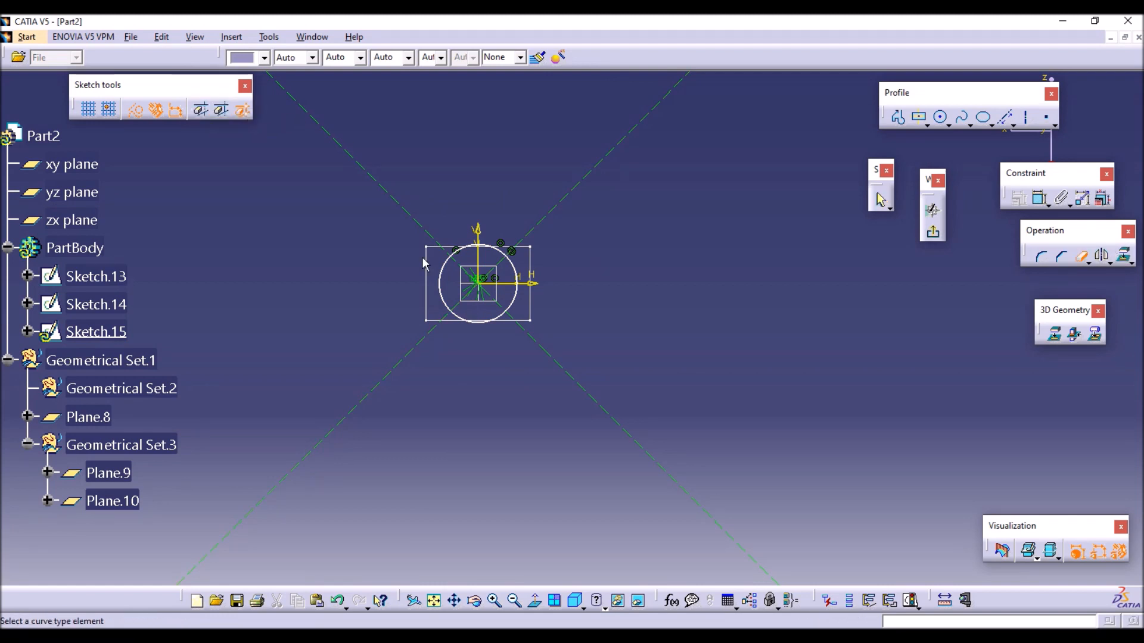
{"action": "left_click", "coordinate": [464, 321]}
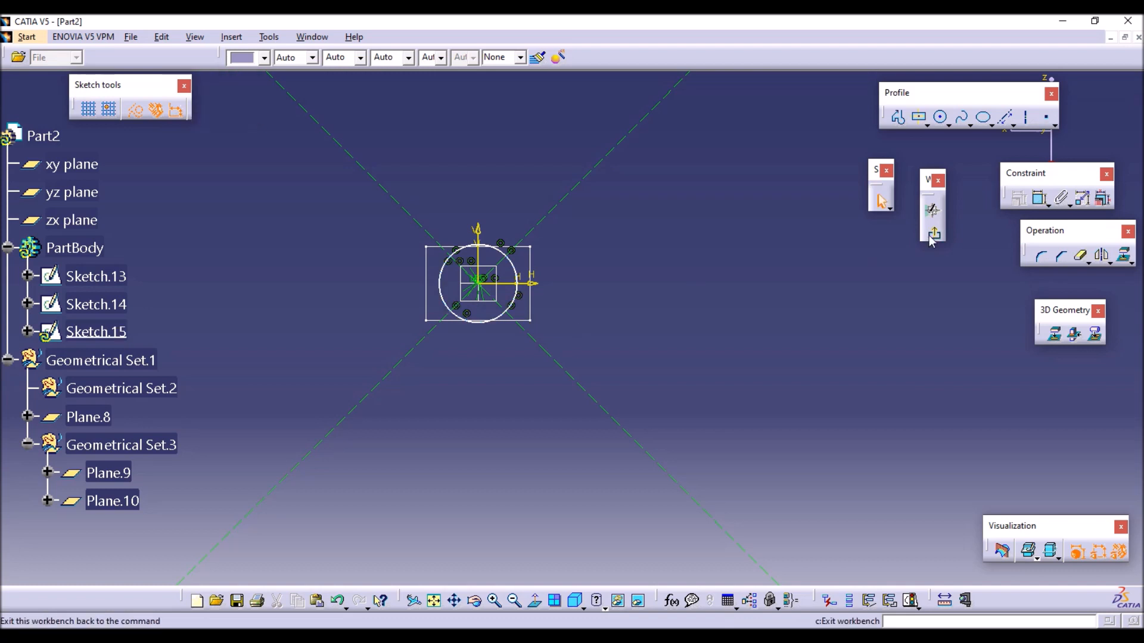
{"action": "left_click", "coordinate": [142, 112]}
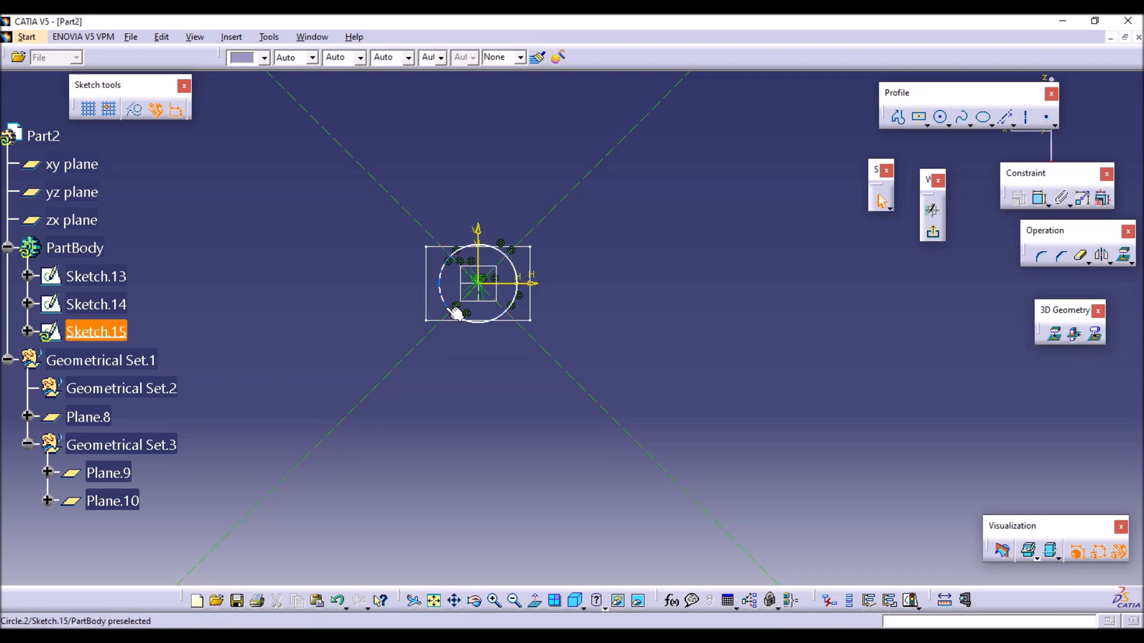
Leave the circle sketch and create a sketch on the last offset plane, Plane.10, with a point at the origin.
{"action": "left_click", "coordinate": [934, 229]}
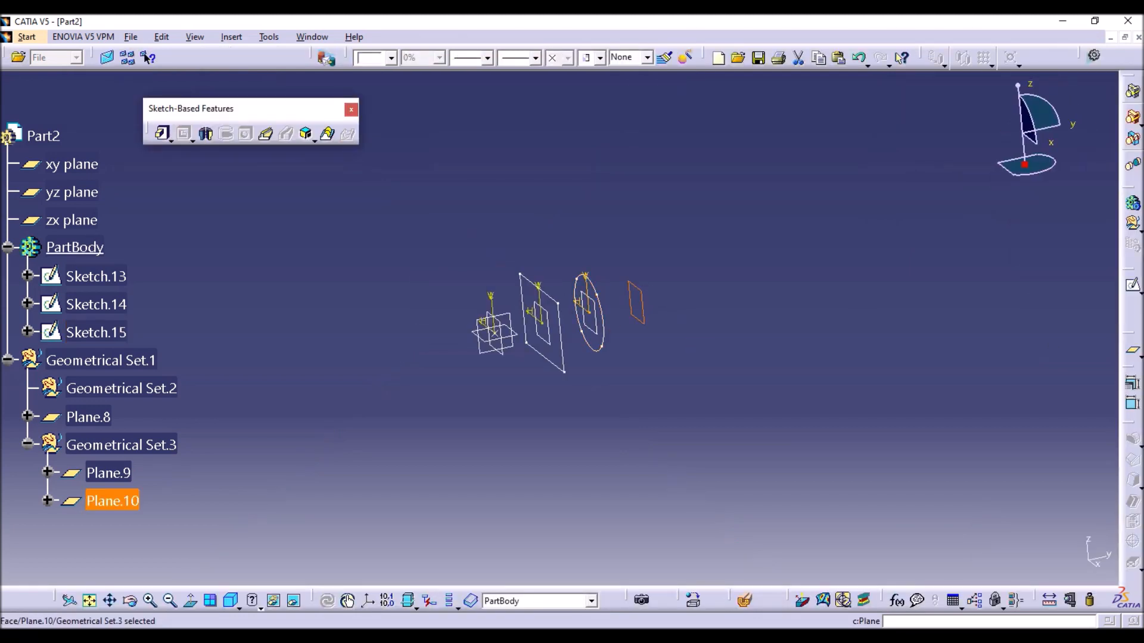
{"action": "left_click", "coordinate": [1133, 286]}
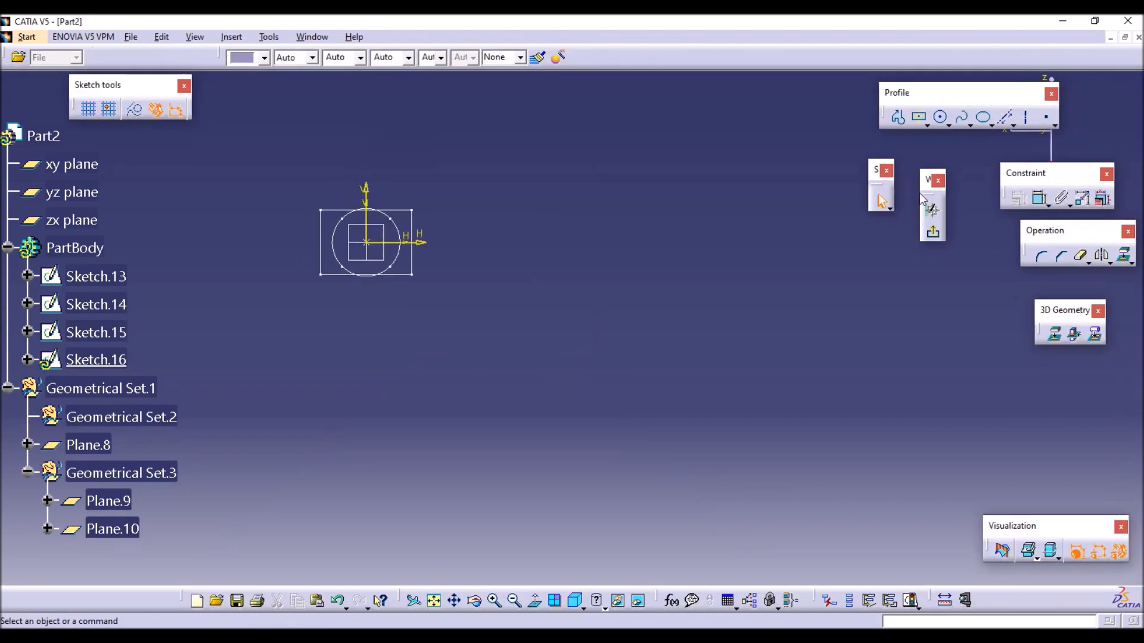
{"action": "left_click", "coordinate": [1046, 118]}
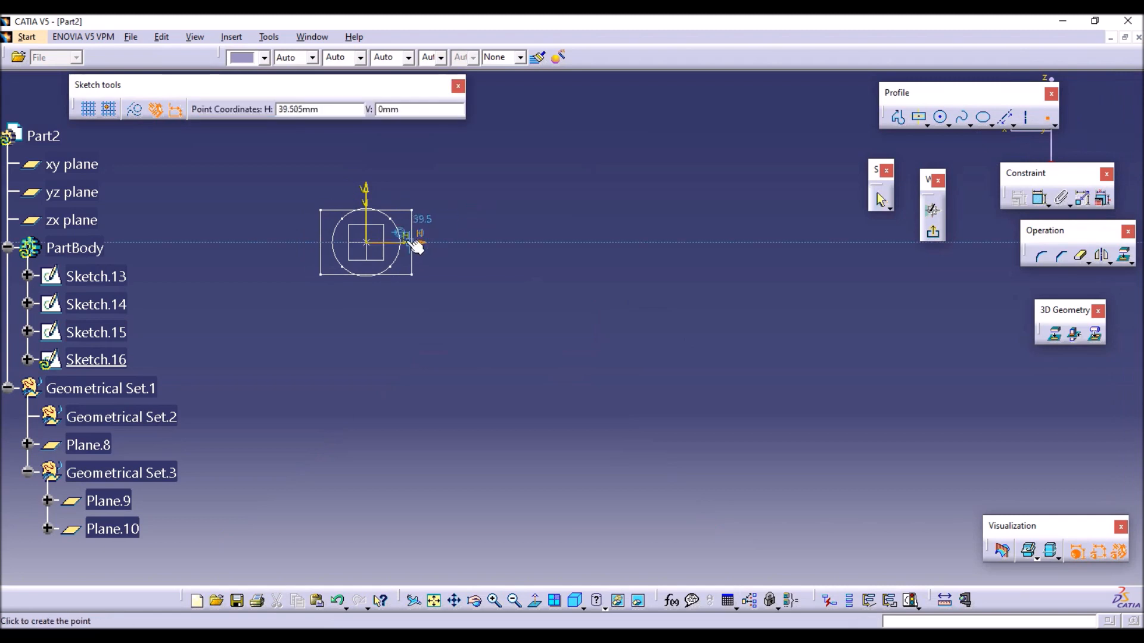
{"action": "left_click", "coordinate": [371, 239]}
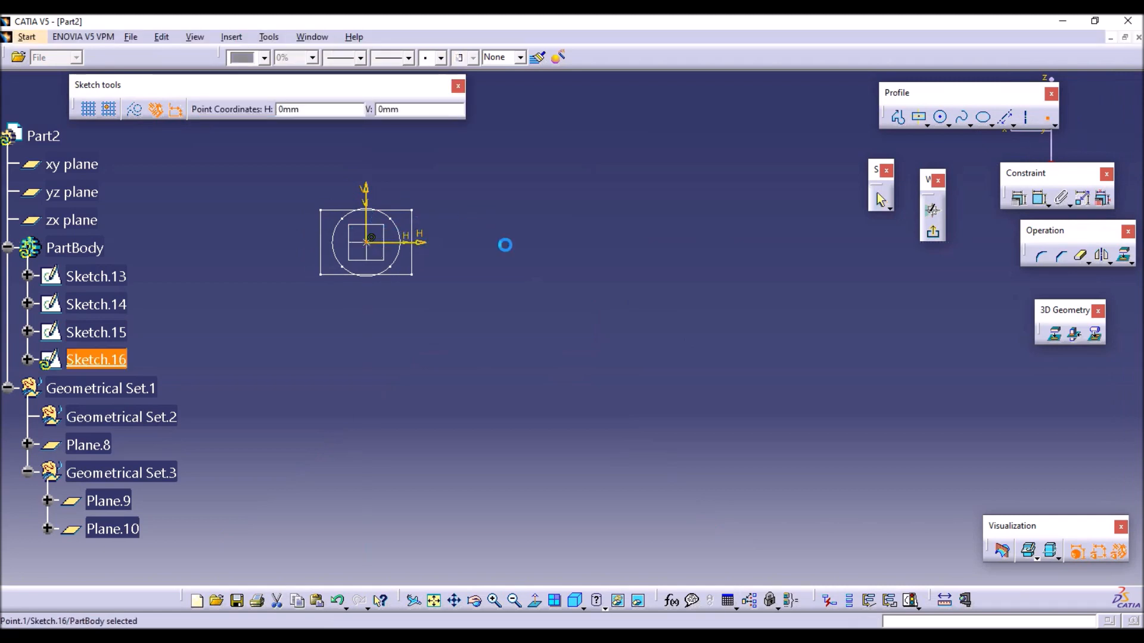
{"action": "left_click", "coordinate": [932, 232]}
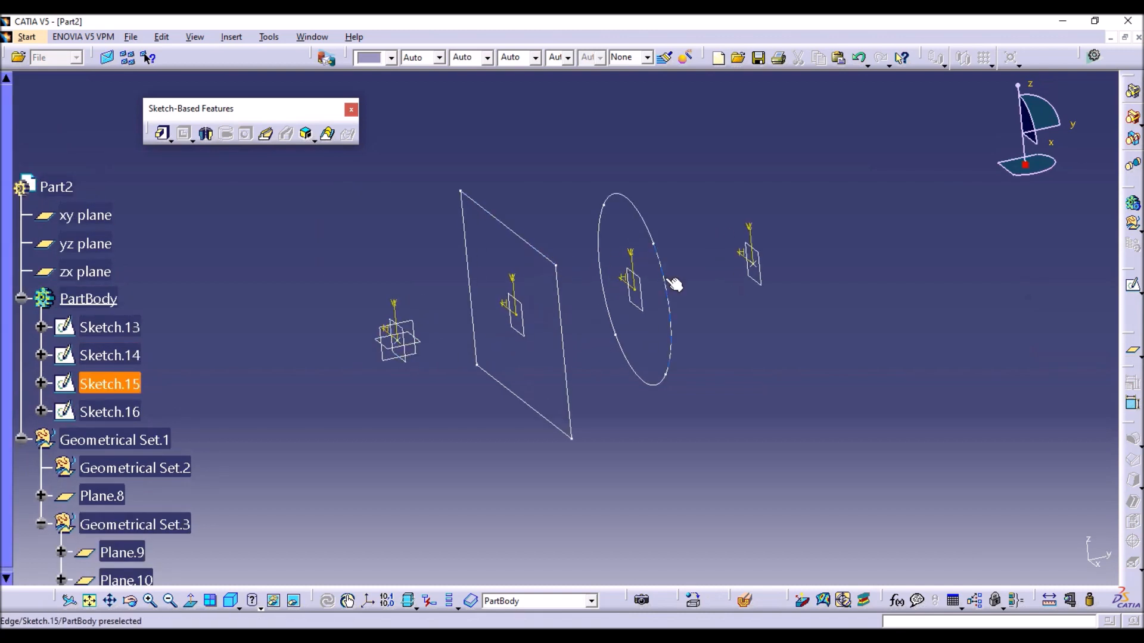
Create a multi-sections solid from the rectangle and circle sketches, with section coupling set to Vertices.
{"action": "left_click", "coordinate": [327, 133]}
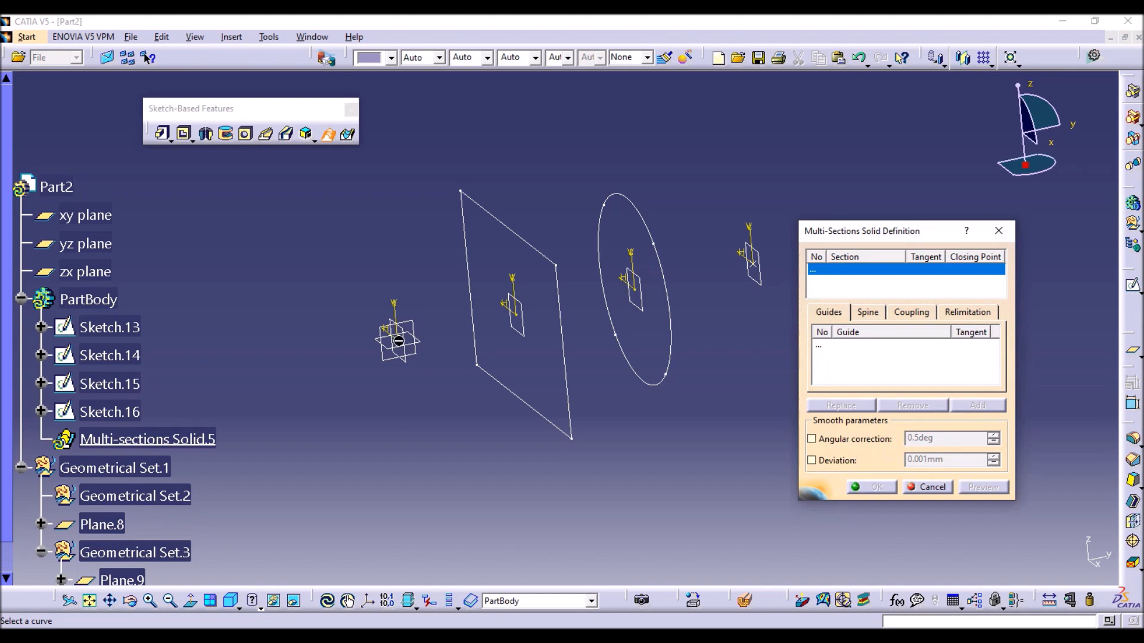
{"action": "left_click", "coordinate": [541, 253]}
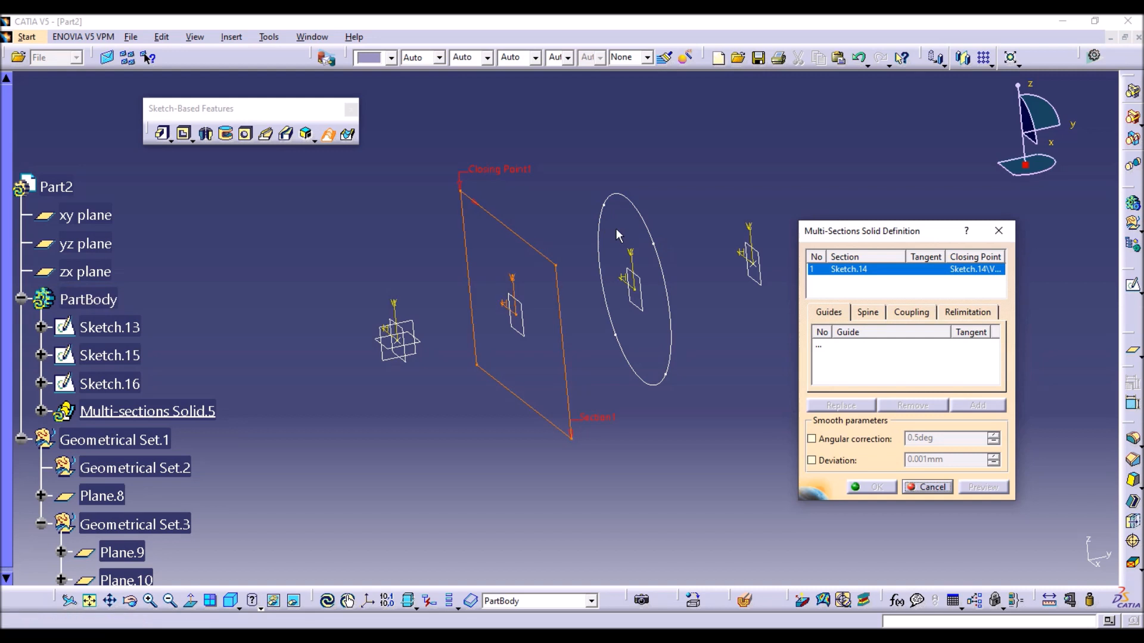
{"action": "left_click", "coordinate": [648, 229]}
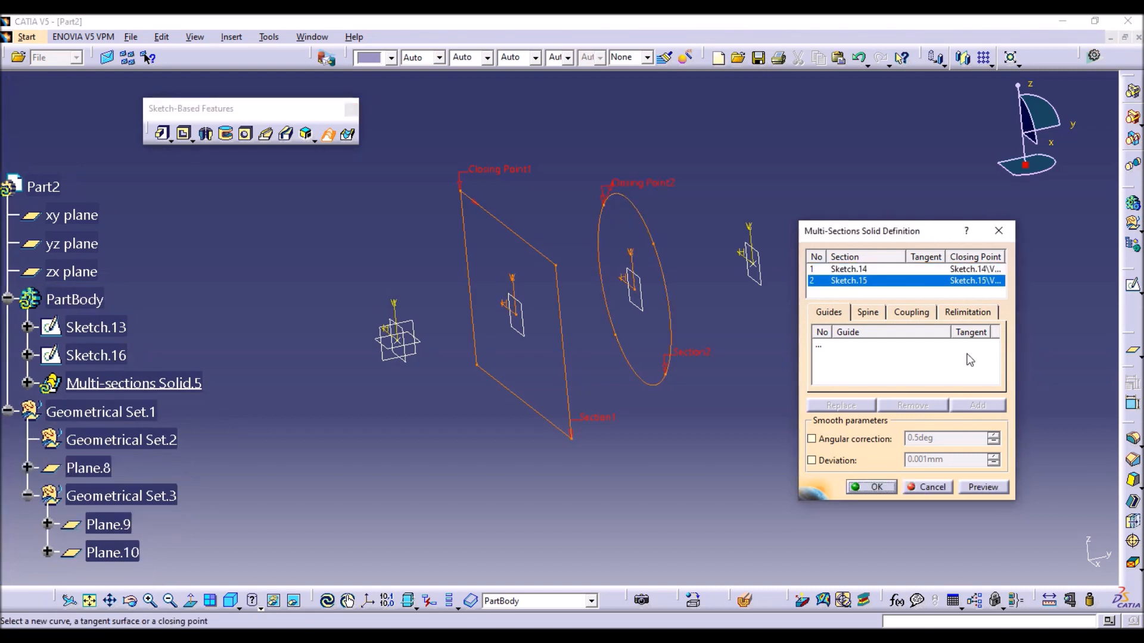
{"action": "left_click", "coordinate": [911, 312]}
{"action": "left_click", "coordinate": [930, 332]}
{"action": "left_click", "coordinate": [917, 338]}
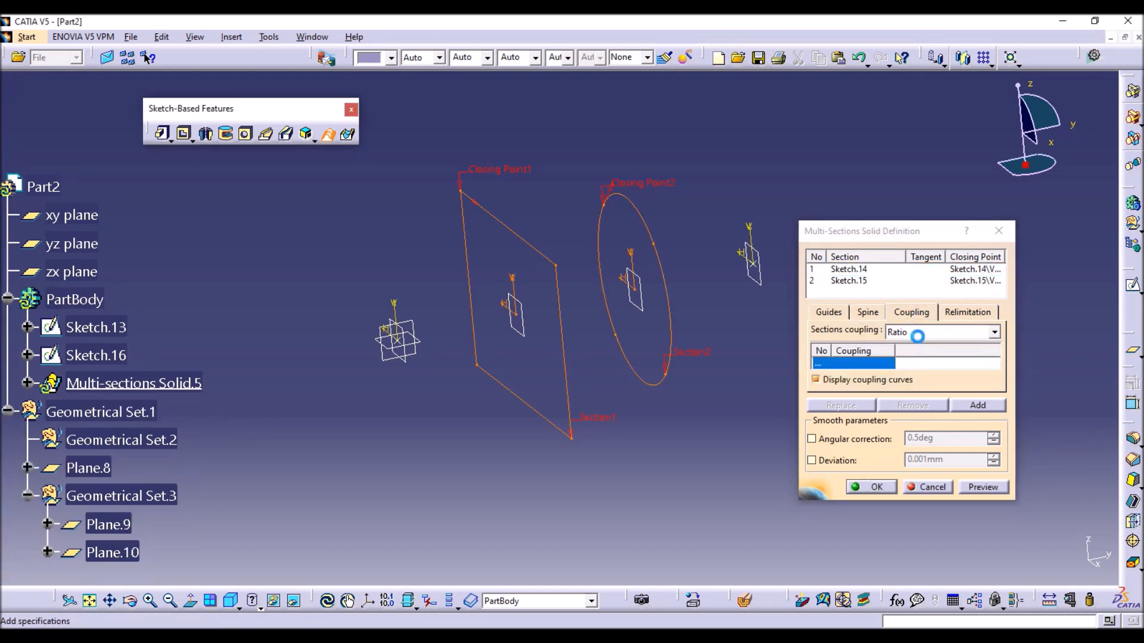
{"action": "left_click", "coordinate": [918, 333]}
{"action": "left_click", "coordinate": [921, 379]}
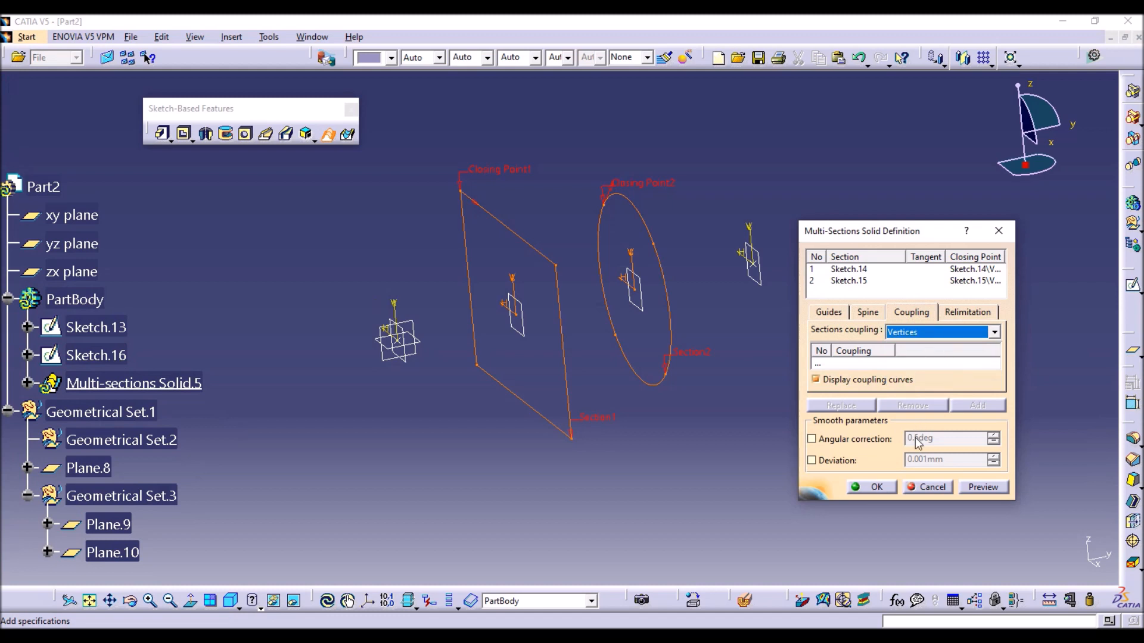
{"action": "left_click", "coordinate": [873, 492]}
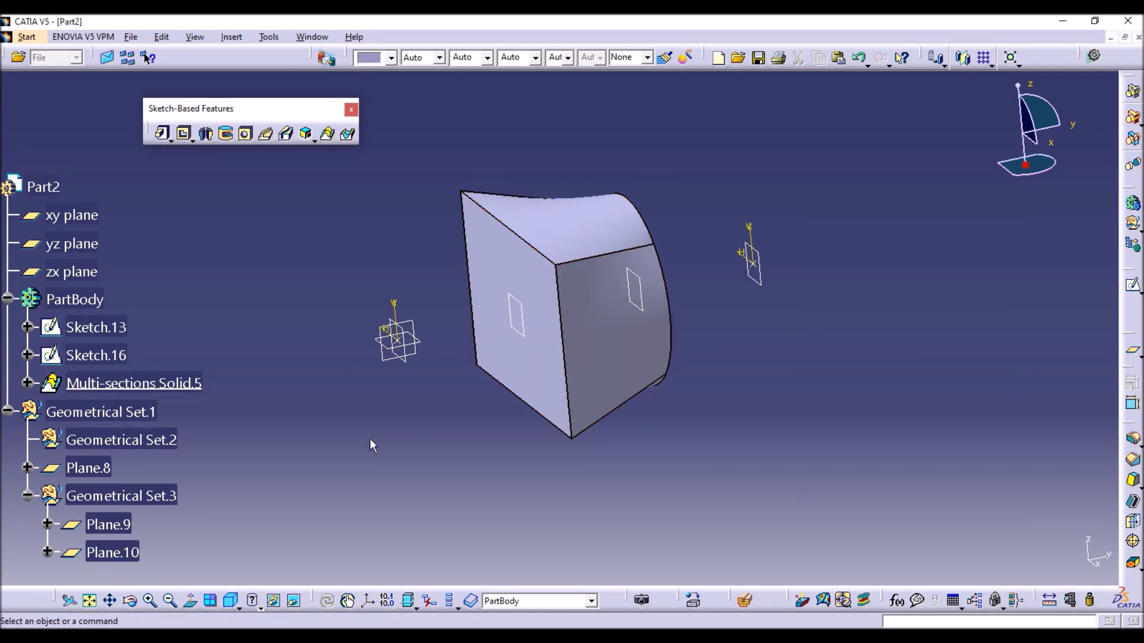
Try turning off the multi-sections solid's relimitation on the start section, and separately on the end section, picking the point beyond each end.
{"action": "double_click", "coordinate": [191, 387]}
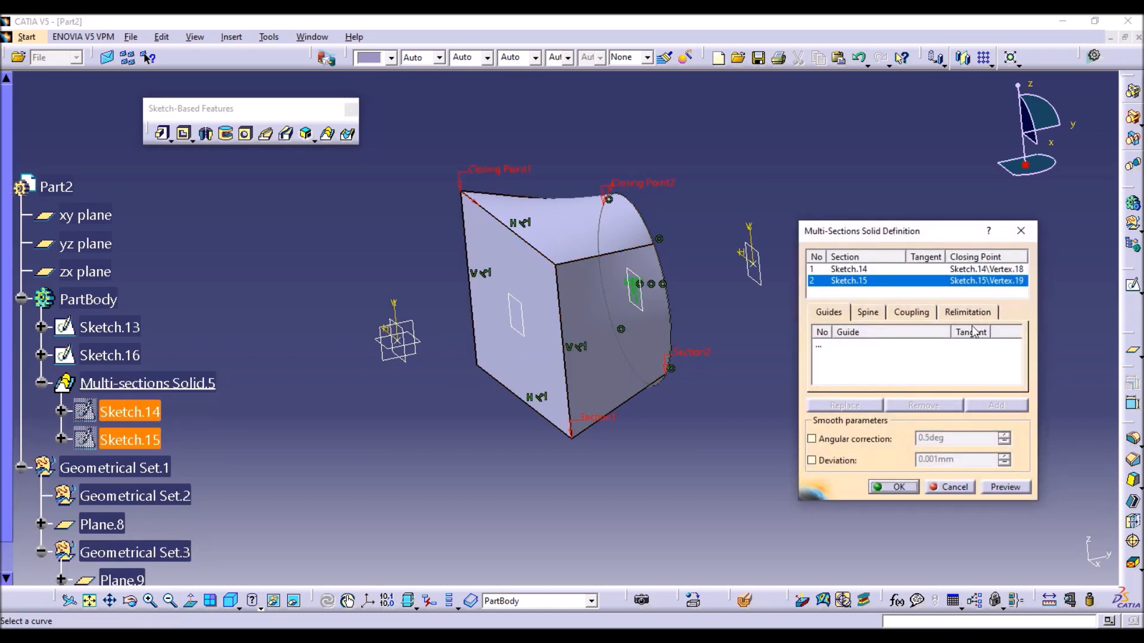
{"action": "left_click", "coordinate": [966, 312]}
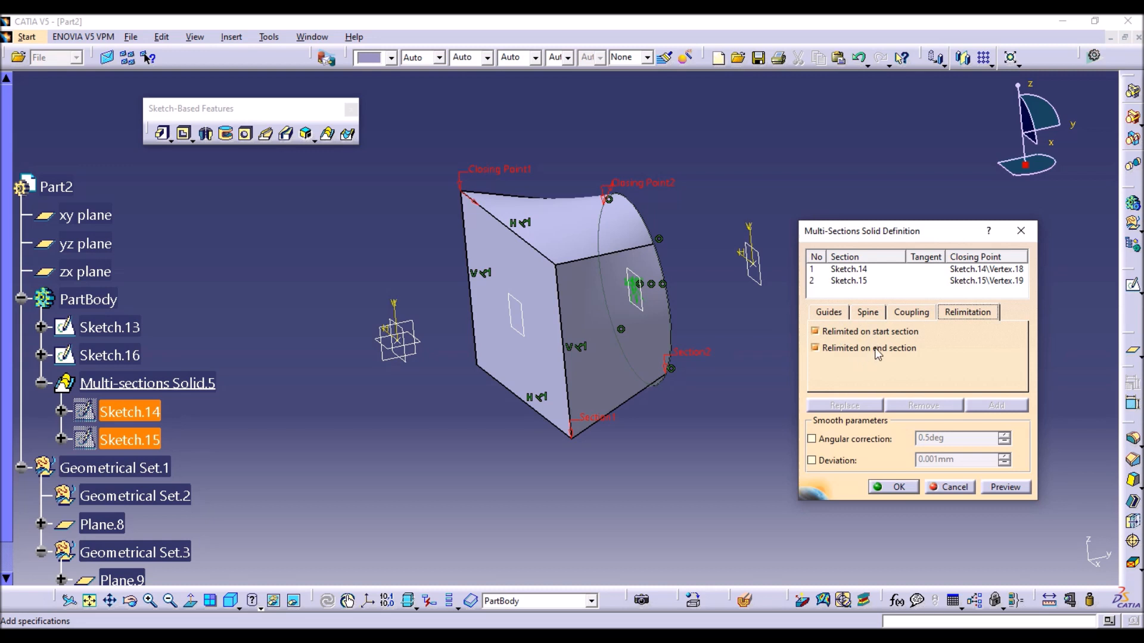
{"action": "left_click", "coordinate": [831, 334]}
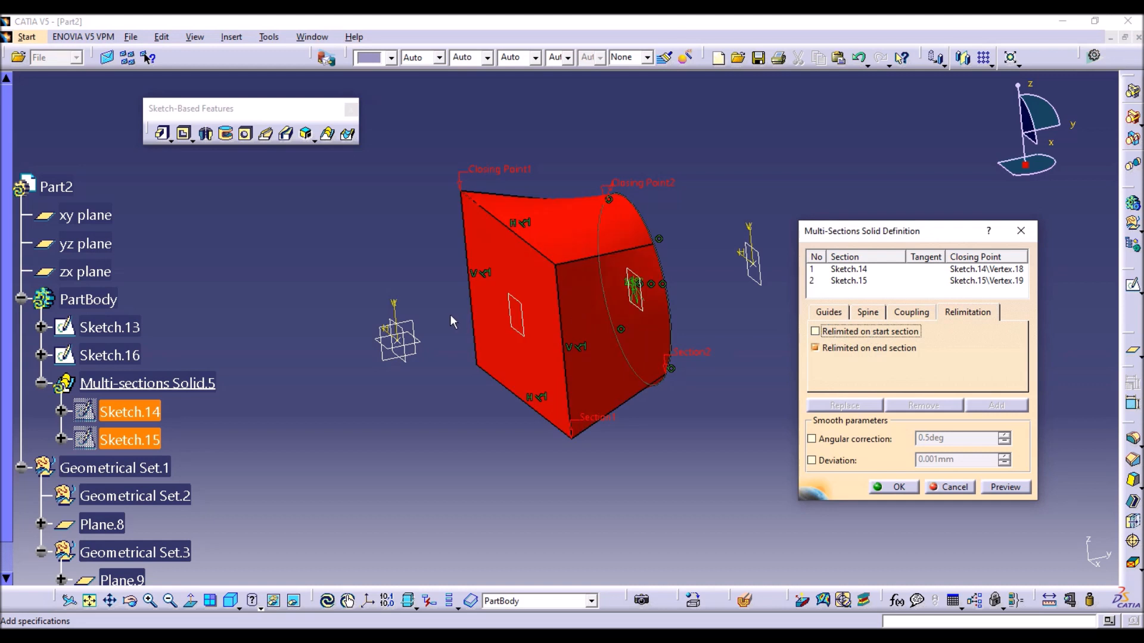
{"action": "left_click", "coordinate": [398, 341]}
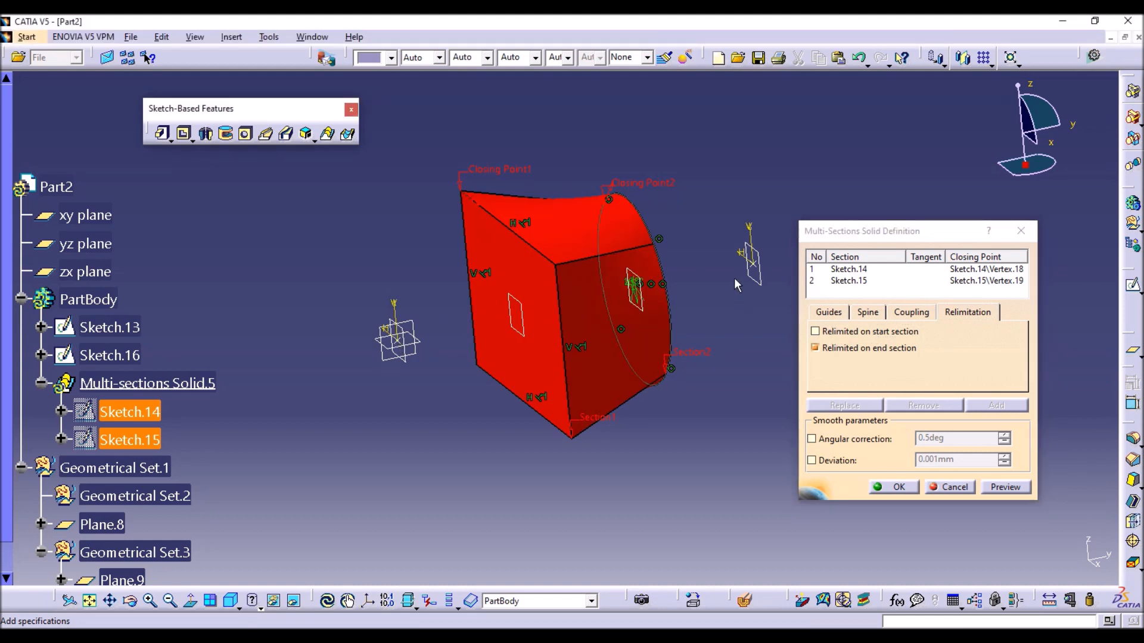
{"action": "left_click", "coordinate": [815, 331]}
{"action": "left_click", "coordinate": [815, 348]}
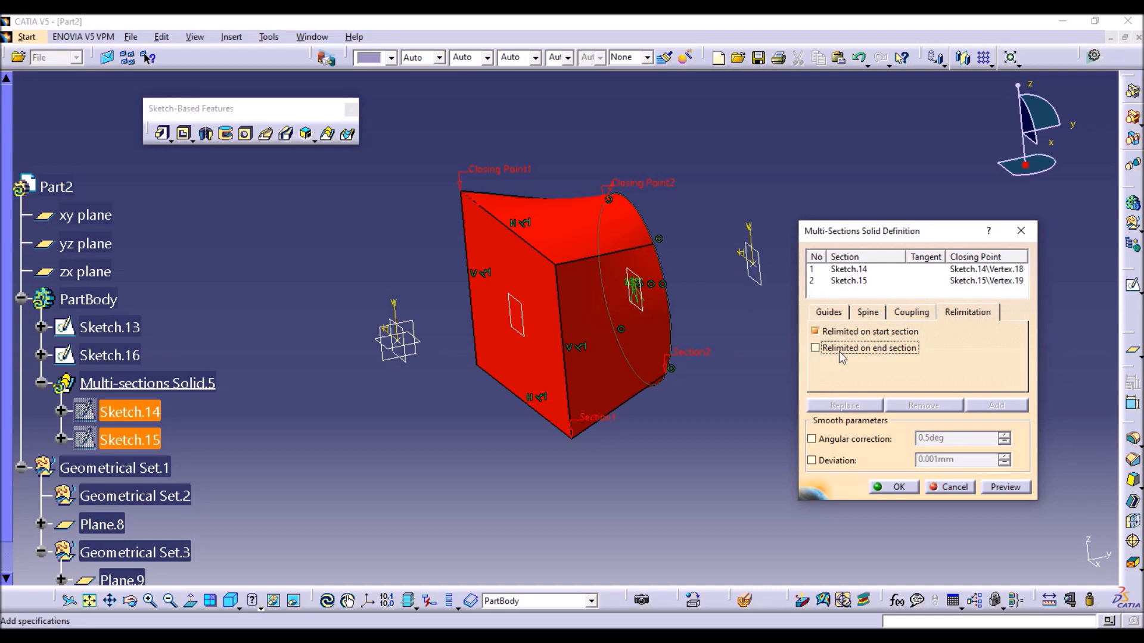
{"action": "left_click", "coordinate": [752, 265]}
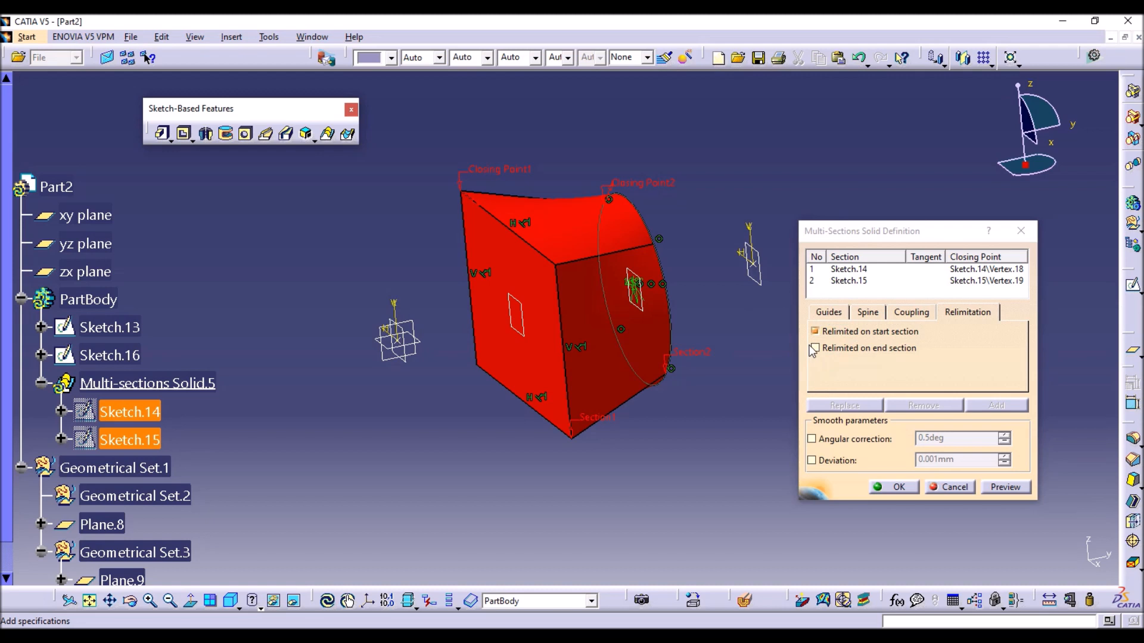
{"action": "left_click", "coordinate": [898, 487]}
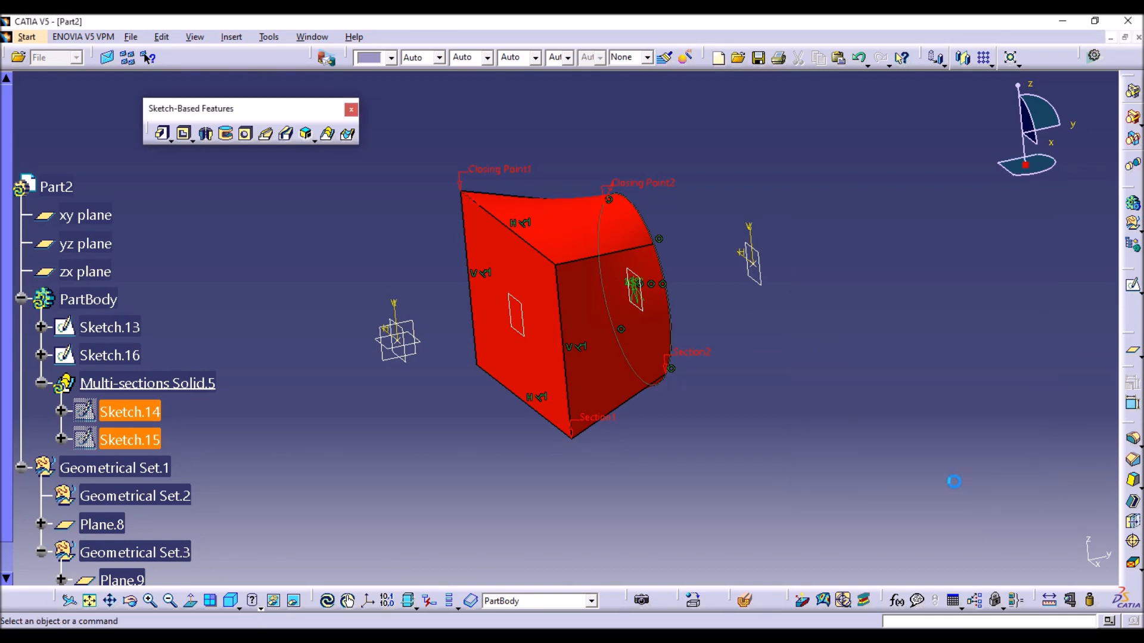
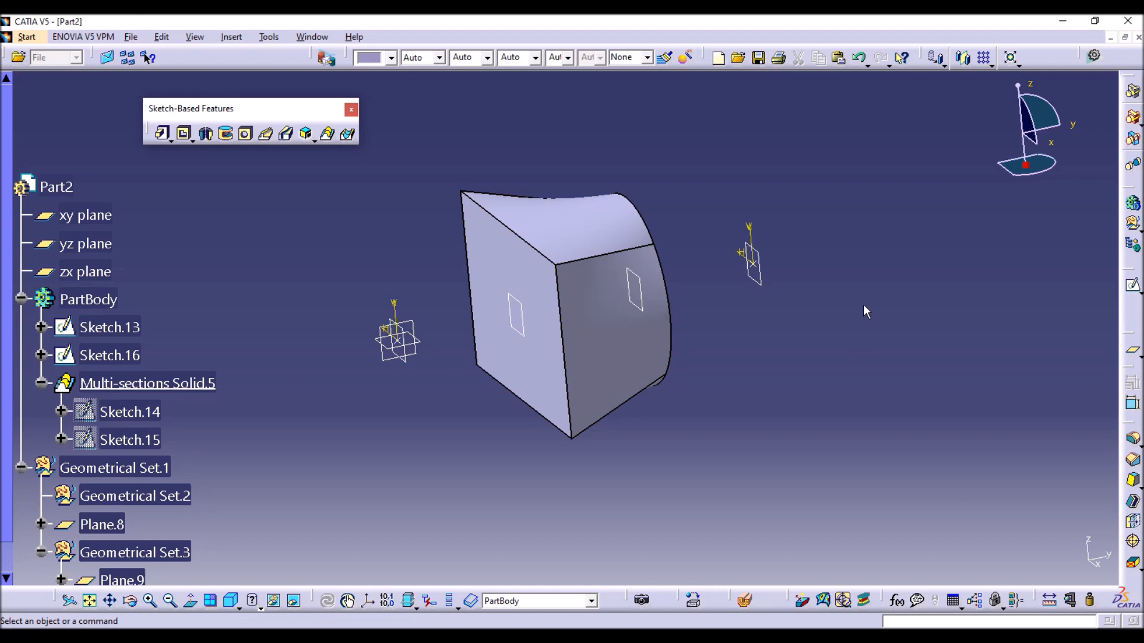
Delete the existing multi-sections solid while keeping its rectangle and circle section sketches.
{"action": "left_click", "coordinate": [27, 37]}
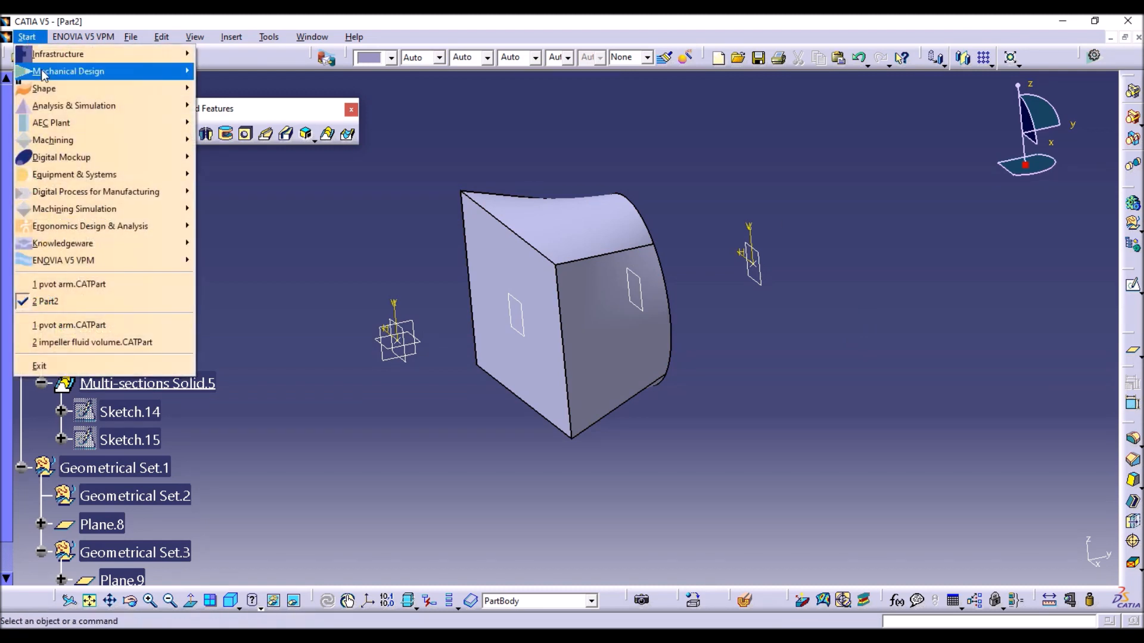
{"action": "mouse_move", "coordinate": [90, 70]}
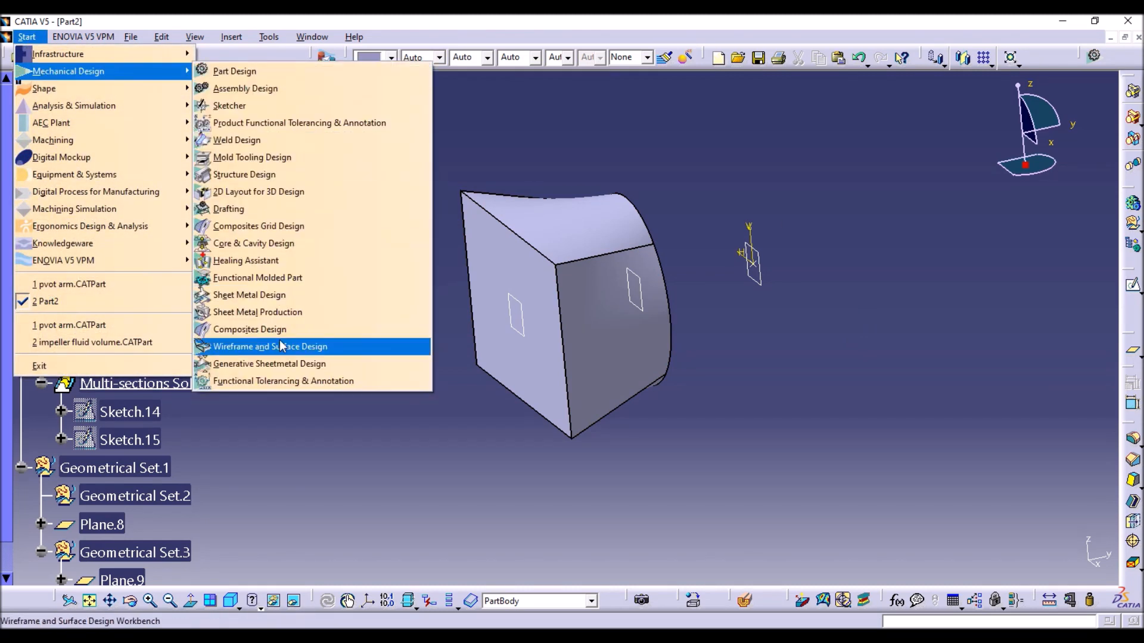
{"action": "left_click", "coordinate": [445, 302]}
{"action": "double_click", "coordinate": [169, 374]}
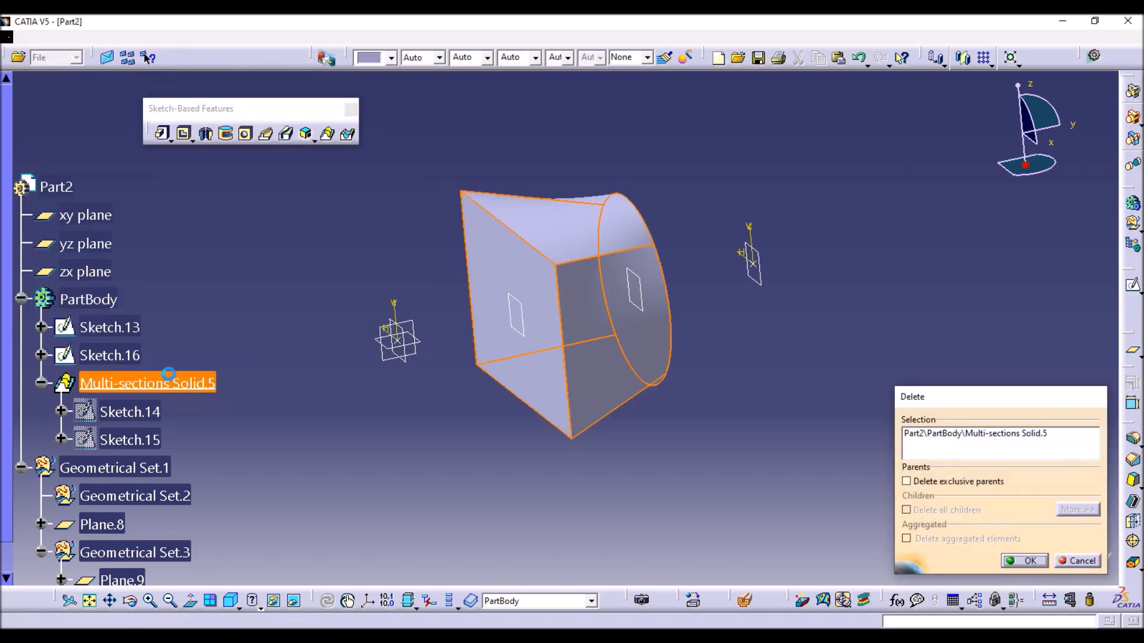
{"action": "key", "text": "Return"}
Switch to the Wireframe and Surface Design workbench.
{"action": "left_click", "coordinate": [27, 37]}
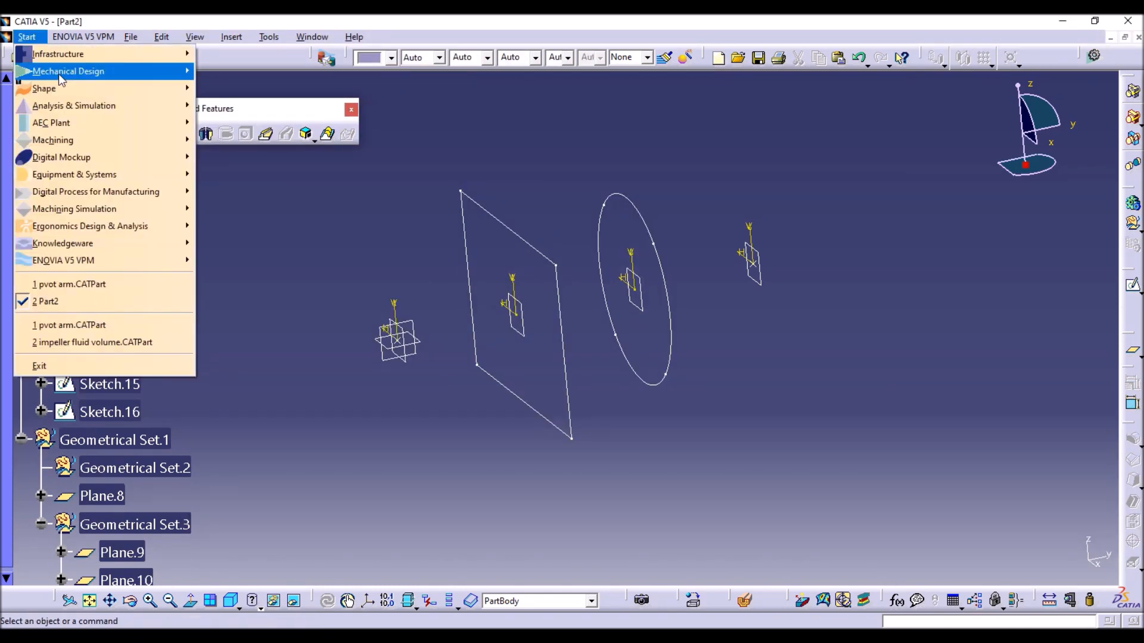
{"action": "mouse_move", "coordinate": [89, 70]}
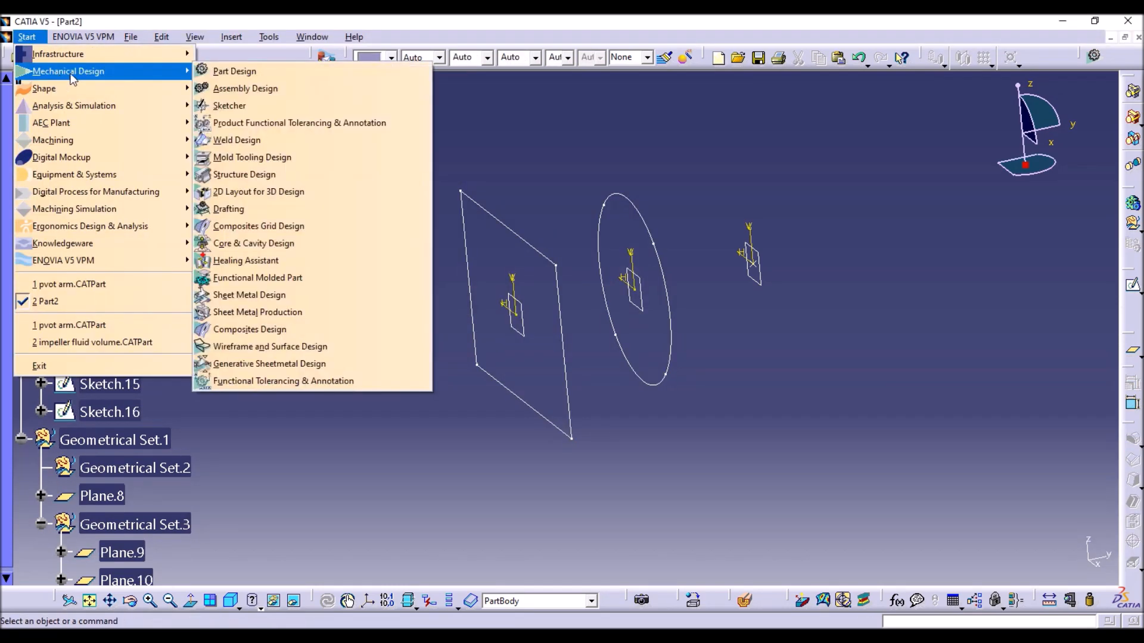
{"action": "left_click", "coordinate": [238, 348]}
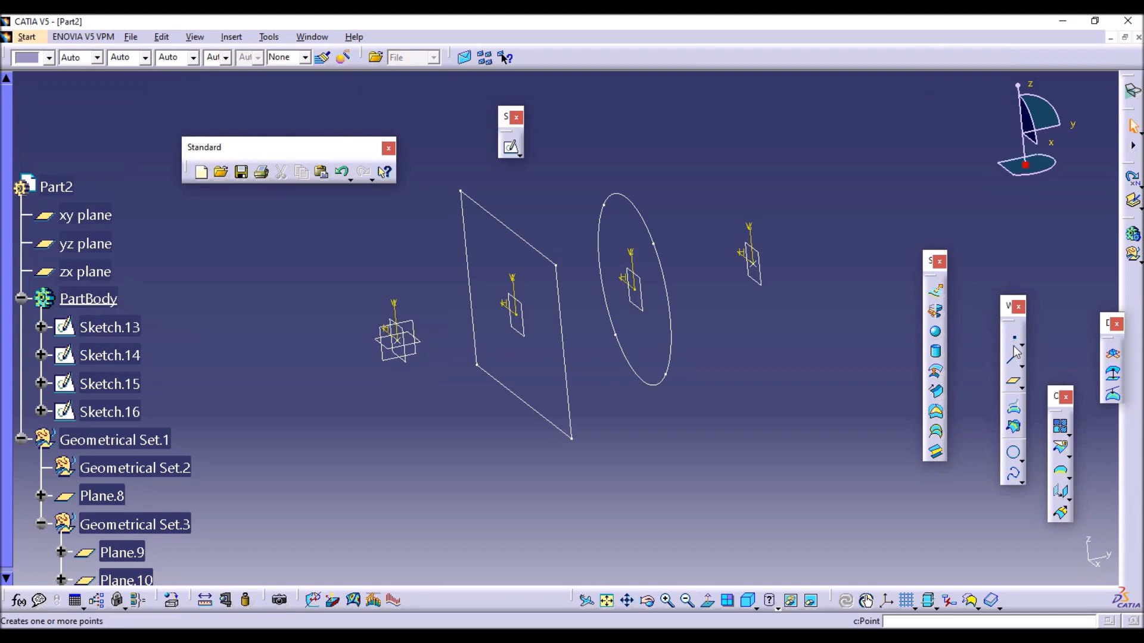
Create a spline from the start point through the rectangle's upper-right corner and the circle's upper-right vertex to the end point.
{"action": "left_click", "coordinate": [1015, 478]}
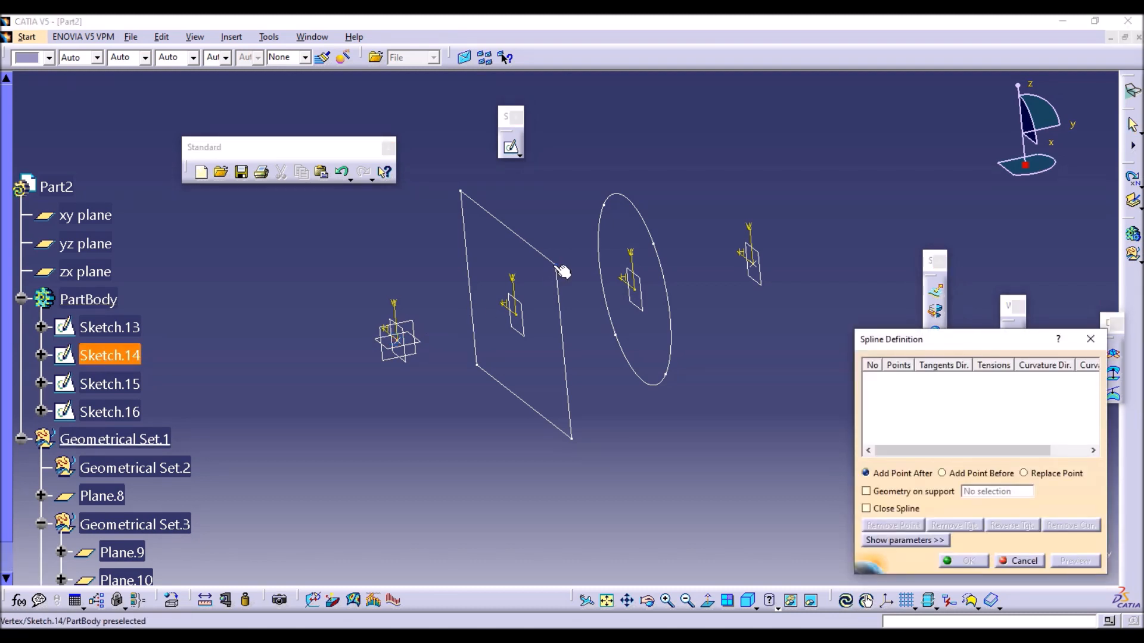
{"action": "left_click", "coordinate": [397, 337]}
{"action": "left_click", "coordinate": [556, 264]}
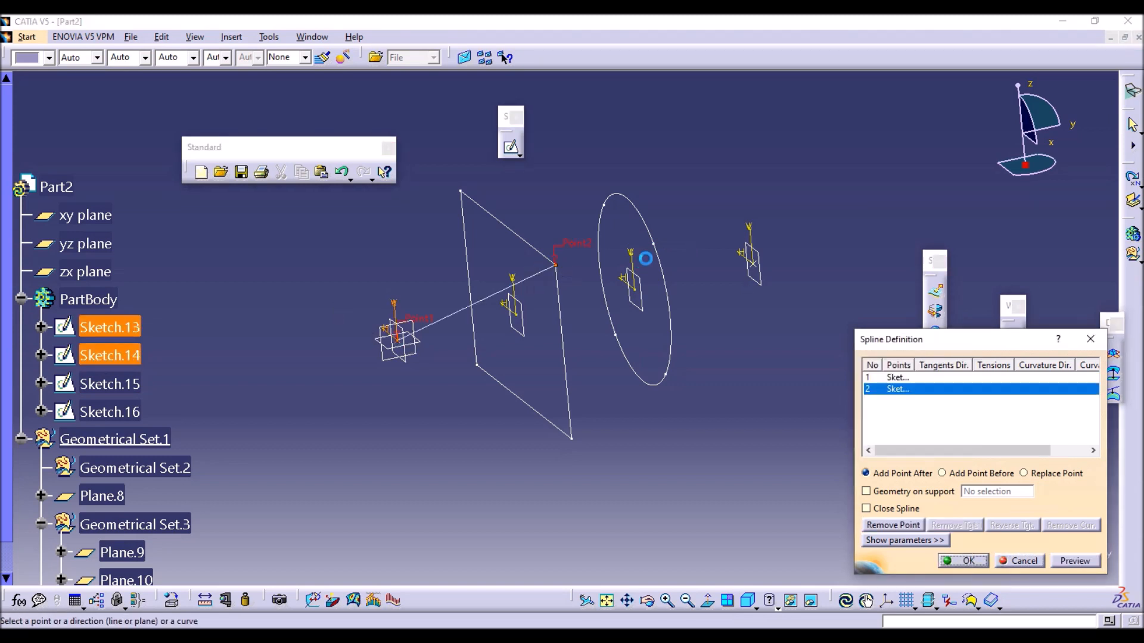
{"action": "left_click", "coordinate": [654, 243]}
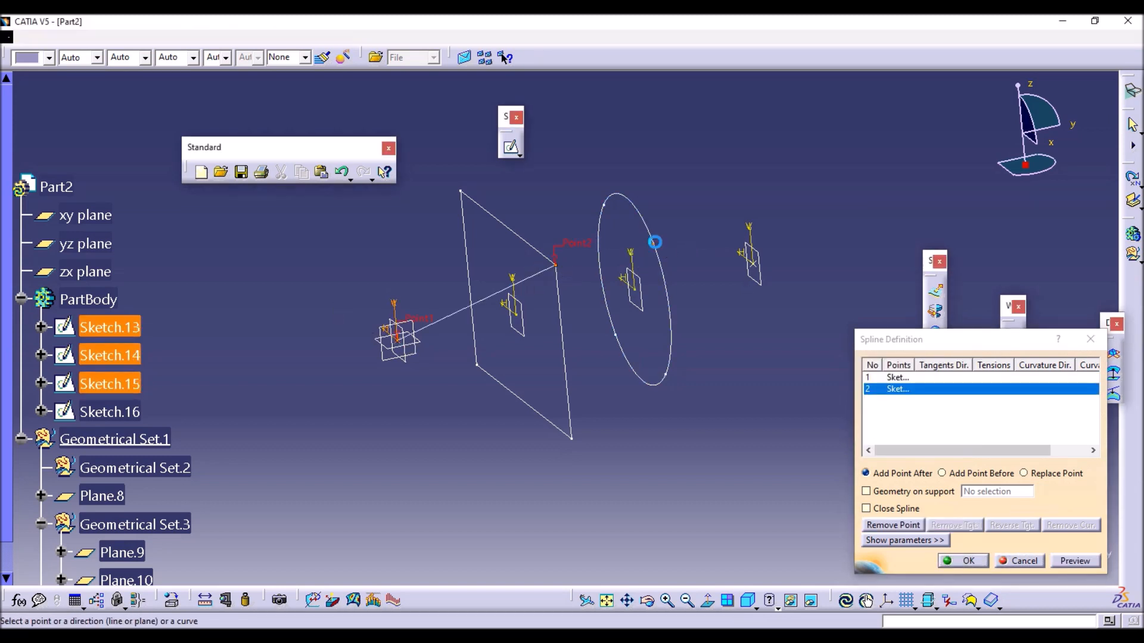
{"action": "left_click", "coordinate": [753, 264]}
{"action": "key", "text": "Return"}
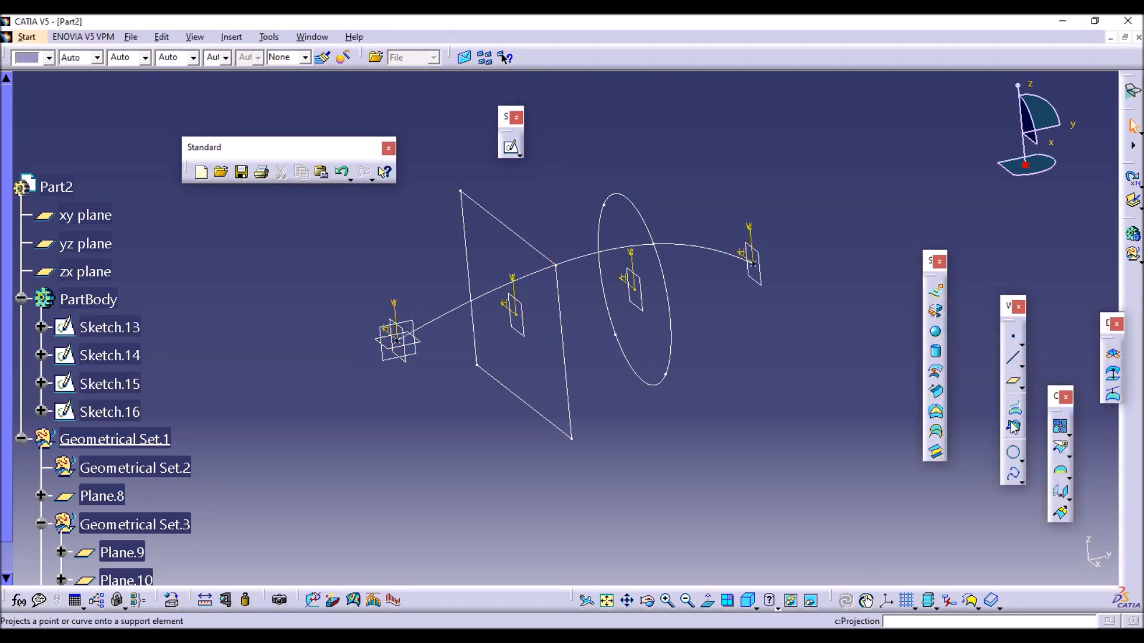
Create a spline from the start point through the rectangle's upper-left corner and the circle's upper-left vertex to the end point.
{"action": "left_click", "coordinate": [1013, 473]}
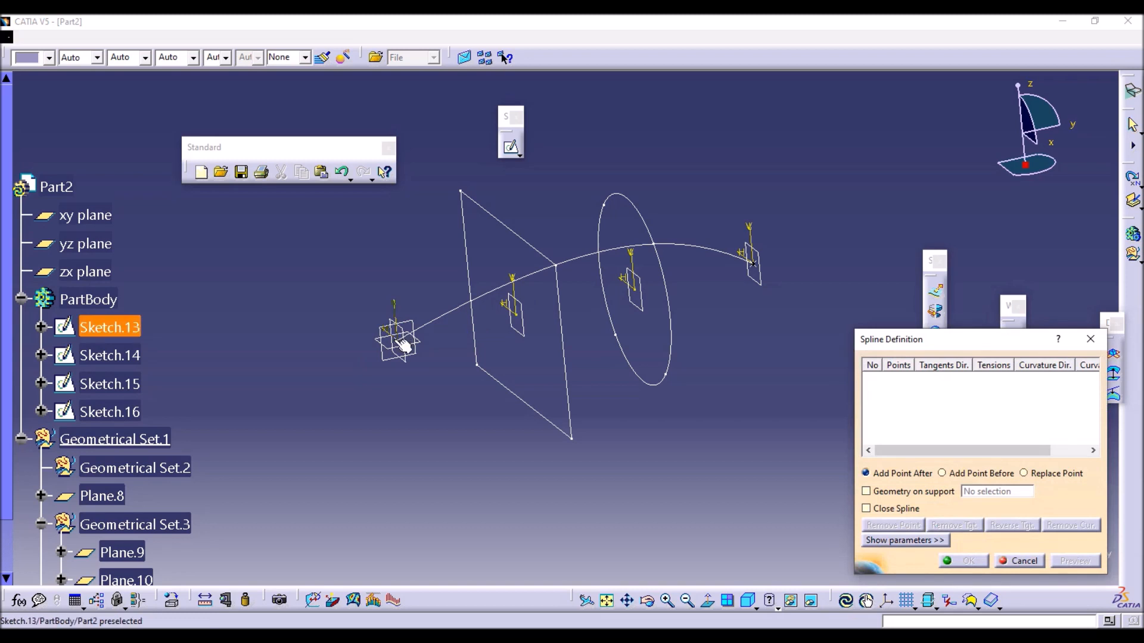
{"action": "left_click", "coordinate": [396, 339]}
{"action": "left_click", "coordinate": [462, 192]}
{"action": "left_click", "coordinate": [605, 205]}
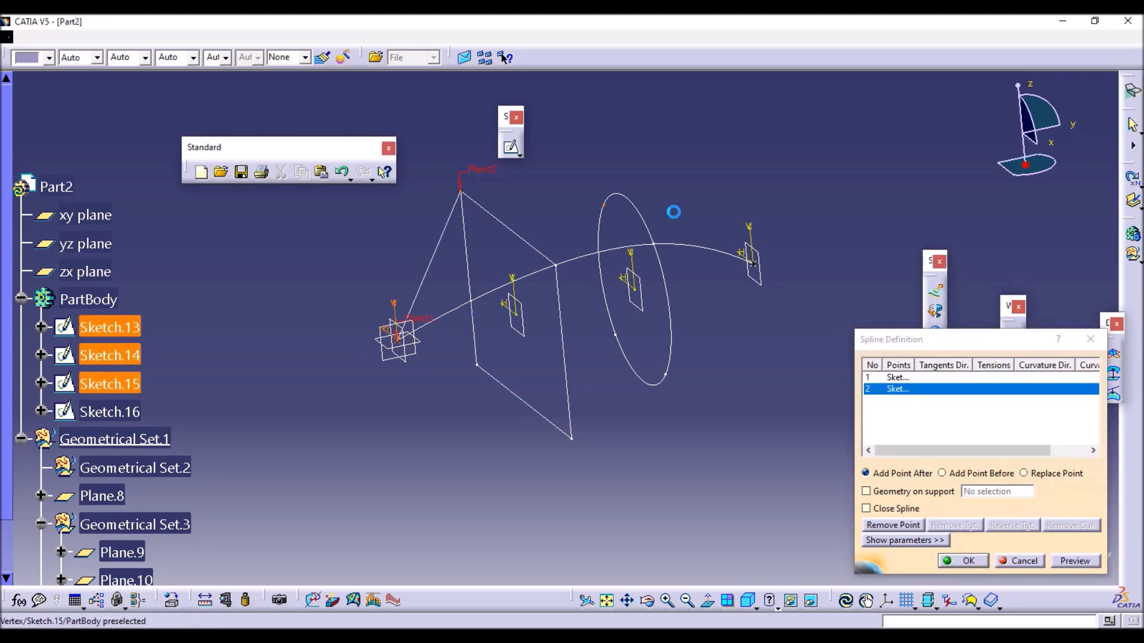
{"action": "left_click", "coordinate": [751, 259]}
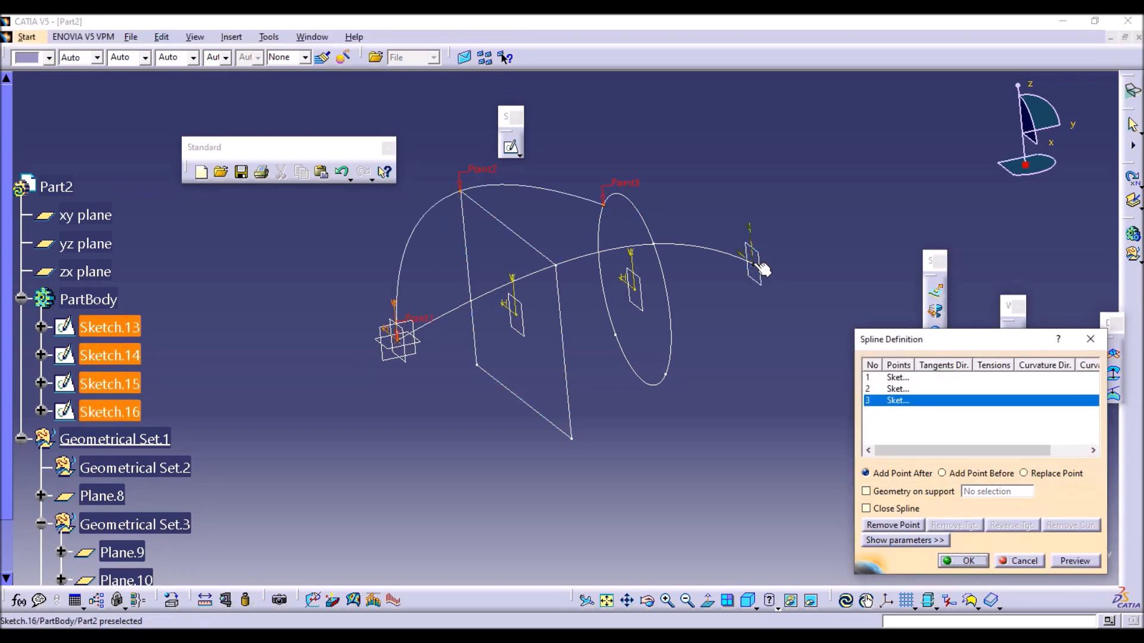
{"action": "left_click", "coordinate": [964, 561]}
Create a spline from the start point through the rectangle's lower-left corner and the circle's lower-left vertex to the end point.
{"action": "left_click", "coordinate": [1013, 473]}
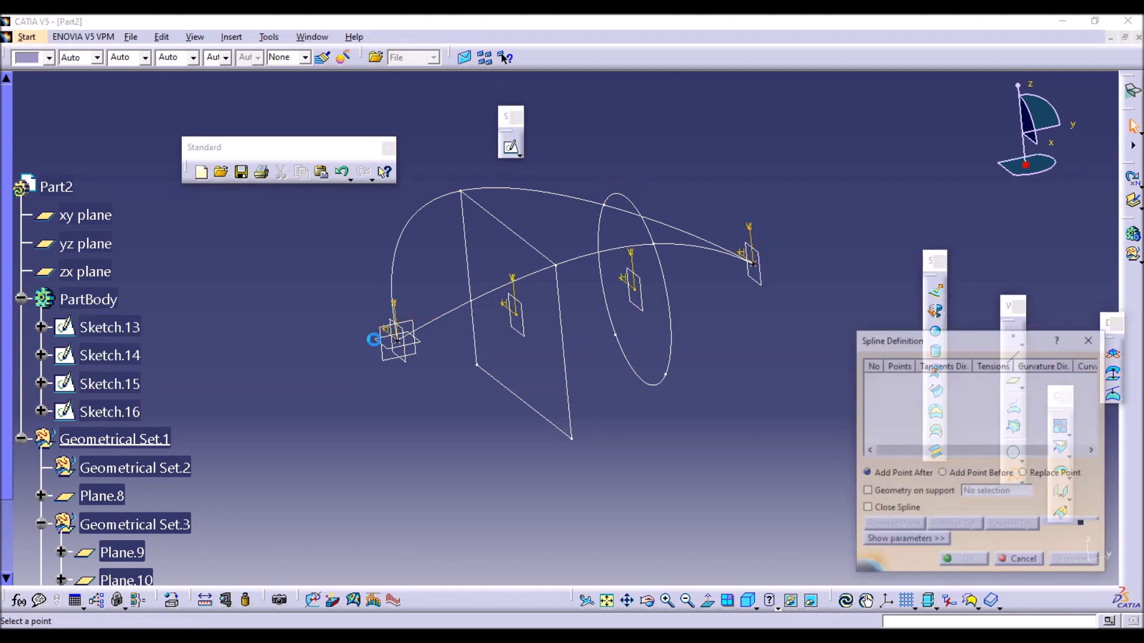
{"action": "left_click", "coordinate": [395, 339]}
{"action": "left_click", "coordinate": [476, 361]}
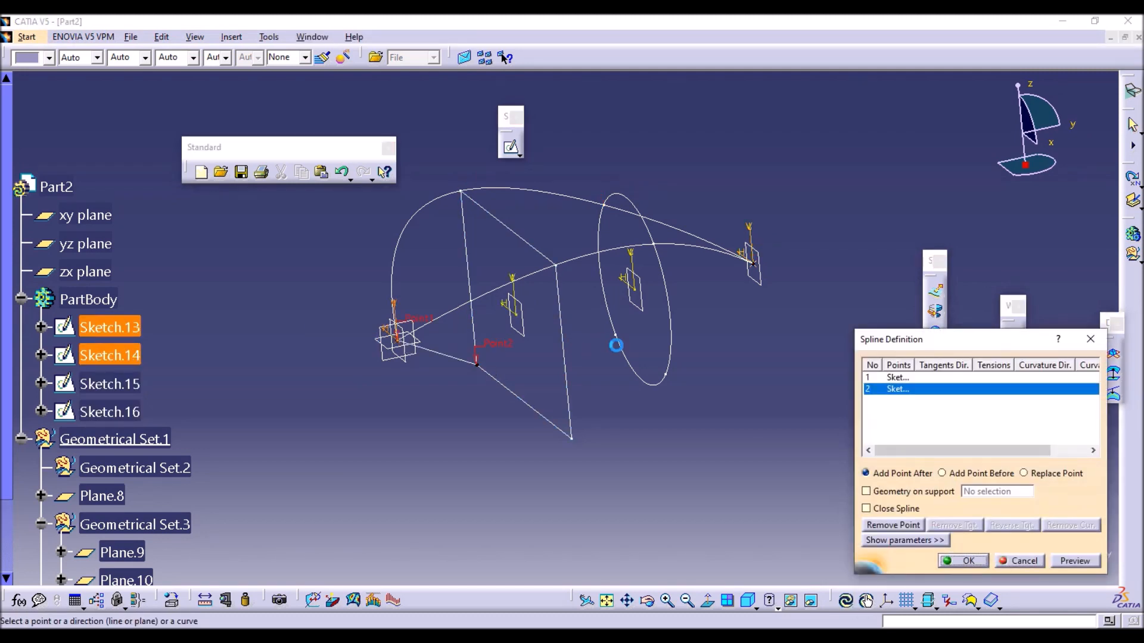
{"action": "left_click", "coordinate": [615, 332]}
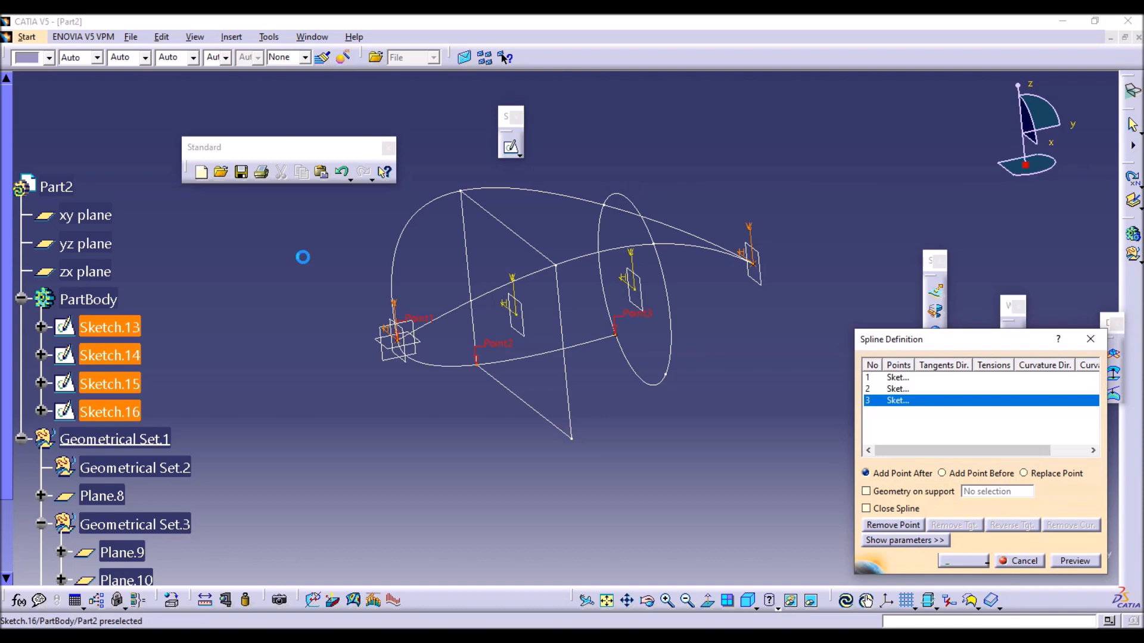
{"action": "left_click", "coordinate": [752, 263]}
{"action": "left_click", "coordinate": [969, 561]}
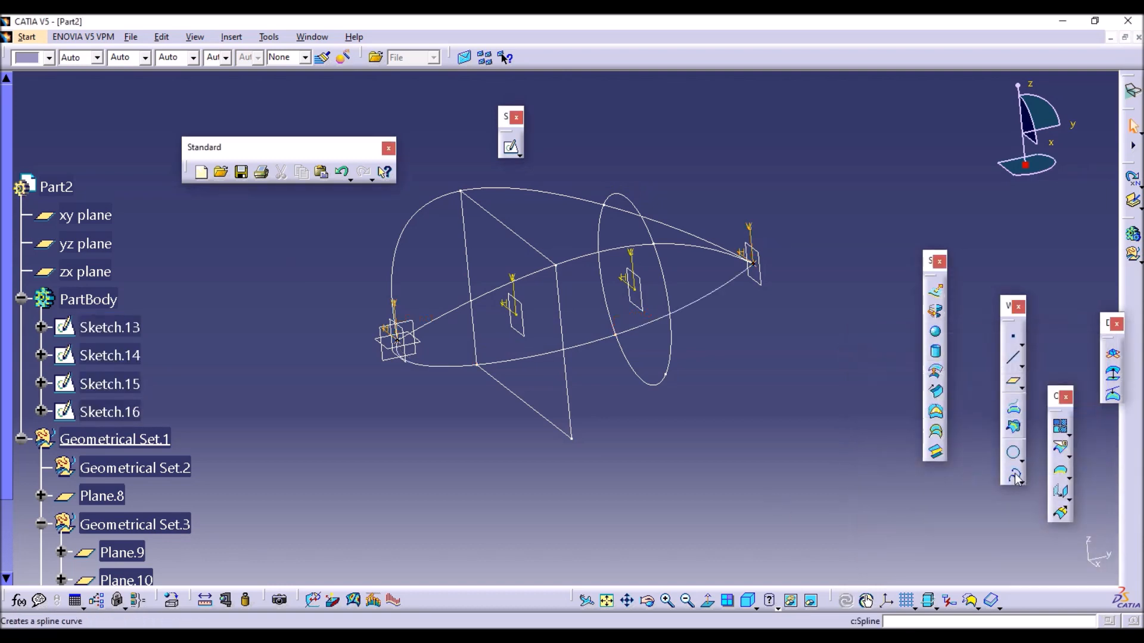
Create a spline from the start point through the rectangle's lower-right corner and the circle's lower-right vertex to the end point.
{"action": "left_click", "coordinate": [402, 339]}
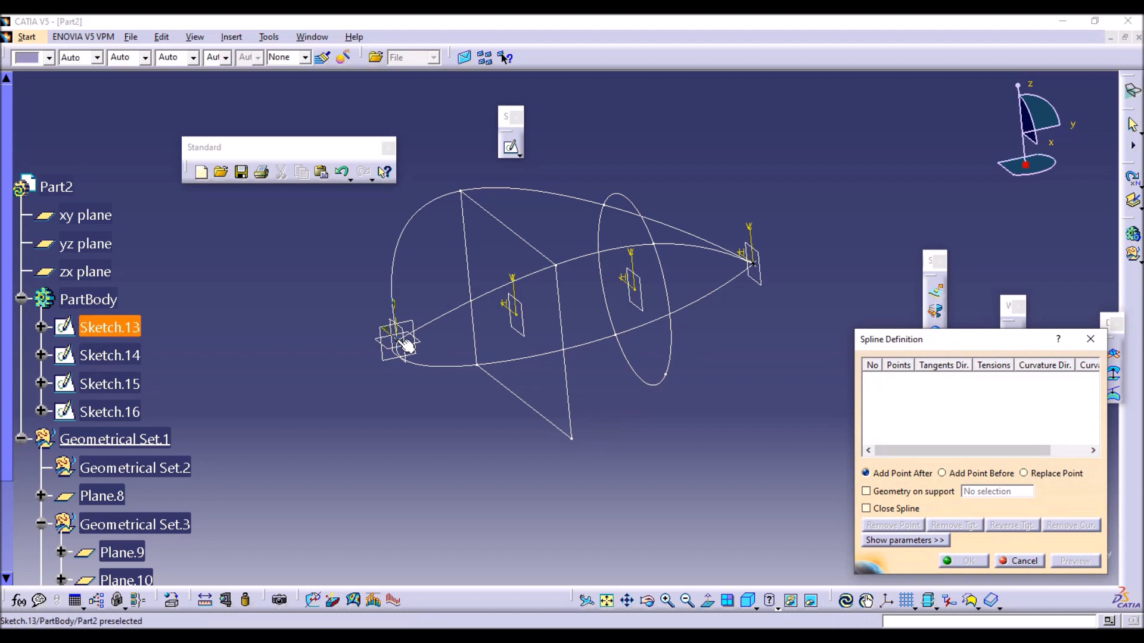
{"action": "left_click", "coordinate": [405, 344]}
{"action": "left_click", "coordinate": [571, 437]}
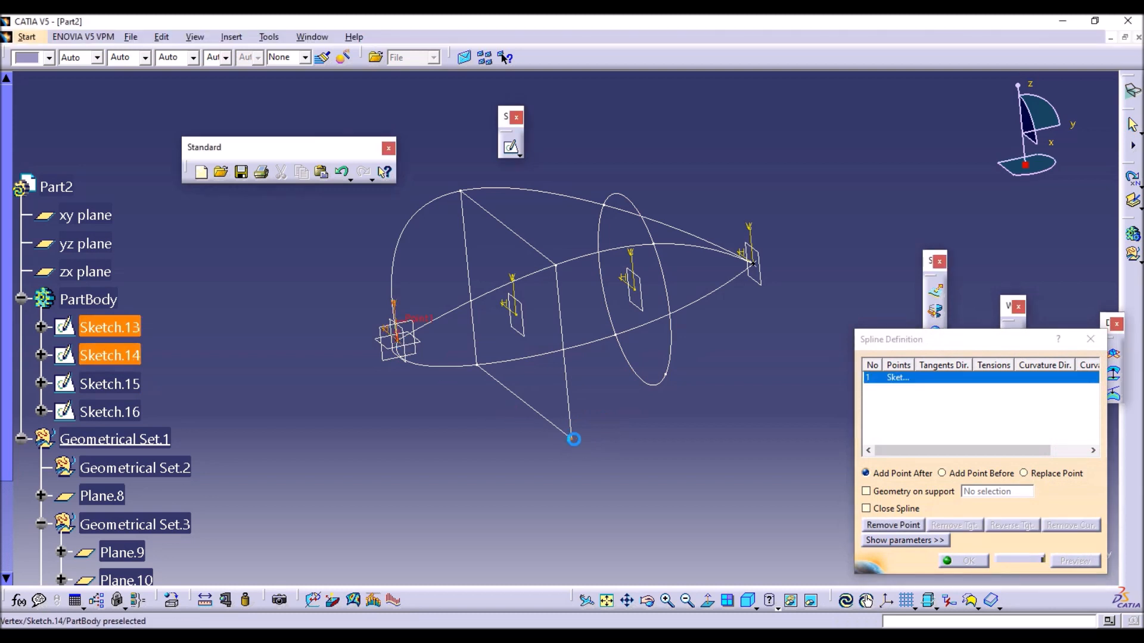
{"action": "left_click", "coordinate": [668, 374]}
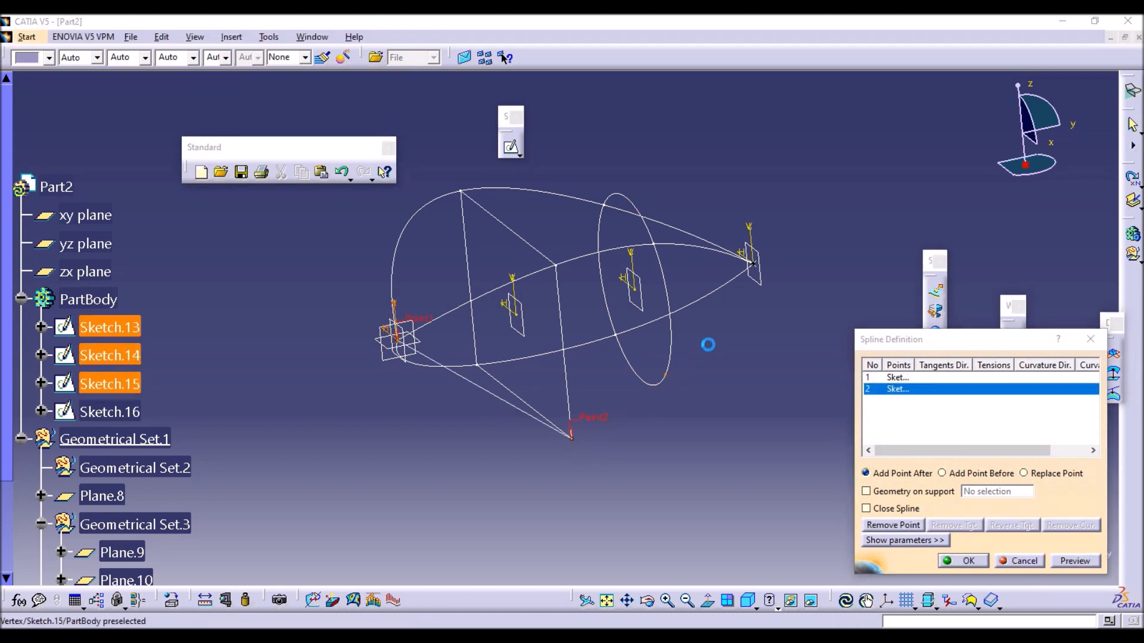
{"action": "left_click", "coordinate": [754, 263]}
{"action": "left_click", "coordinate": [964, 560]}
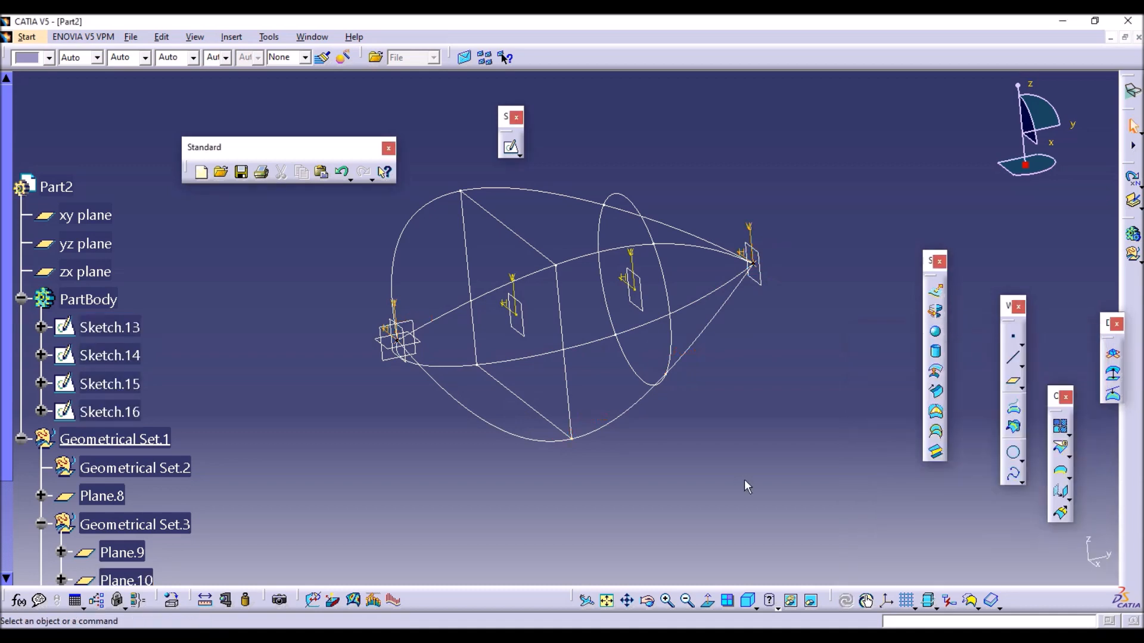
Inspect the four splines around the sections and return to the Part Design workbench.
{"action": "middle_click_drag", "start_coordinate": [410, 302], "coordinate": [629, 390]}
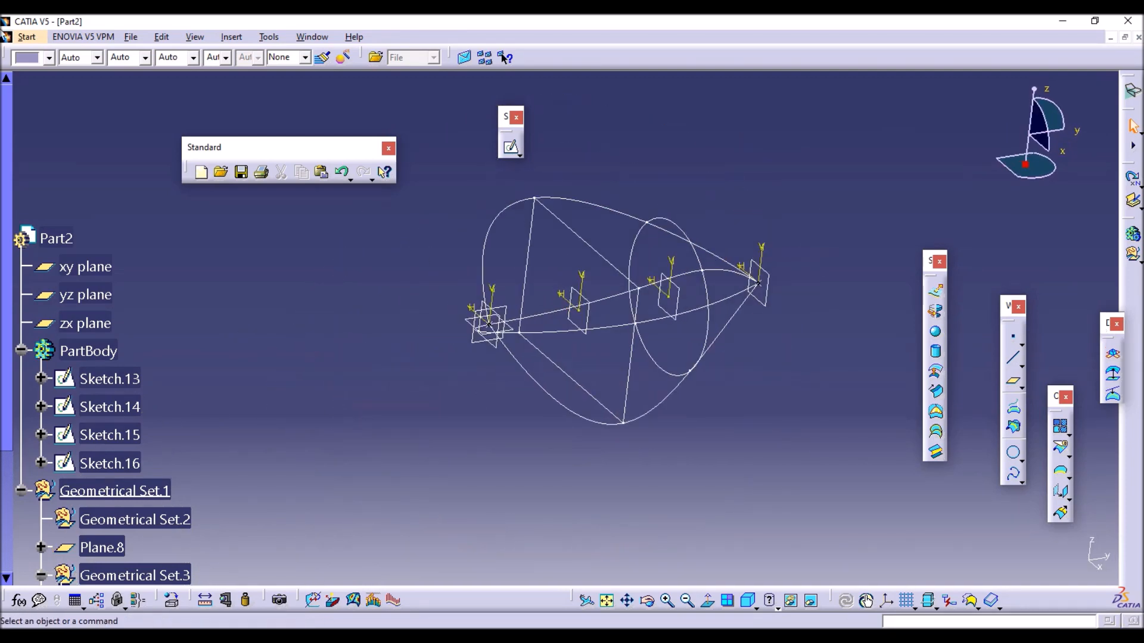
{"action": "left_click", "coordinate": [27, 37]}
{"action": "mouse_move", "coordinate": [68, 71]}
{"action": "left_click", "coordinate": [229, 71]}
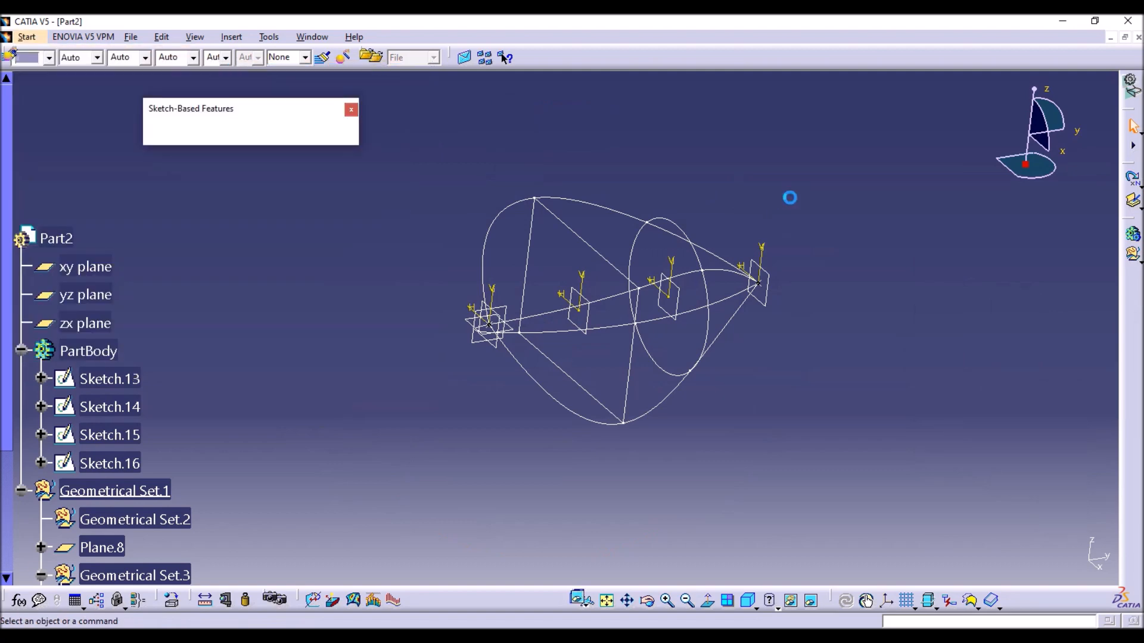
Create a multi-sections solid from the rectangle sketch Sketch.14 and circle sketch Sketch.15, with section coupling set to Vertices.
{"action": "left_click", "coordinate": [330, 136]}
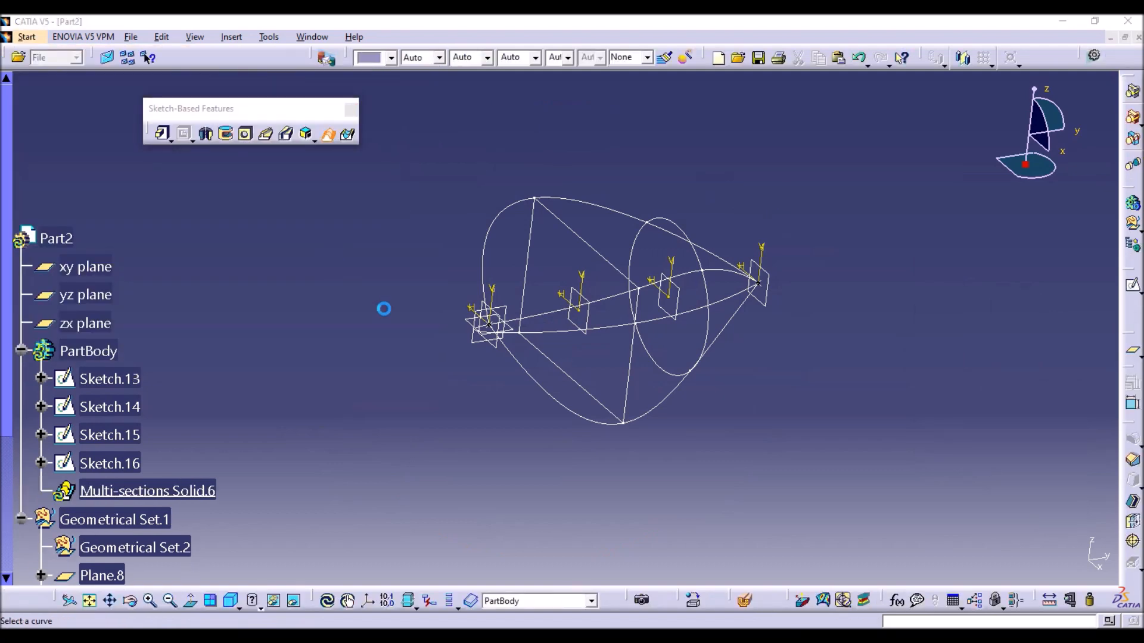
{"action": "middle_click_drag", "start_coordinate": [370, 298], "coordinate": [445, 301]}
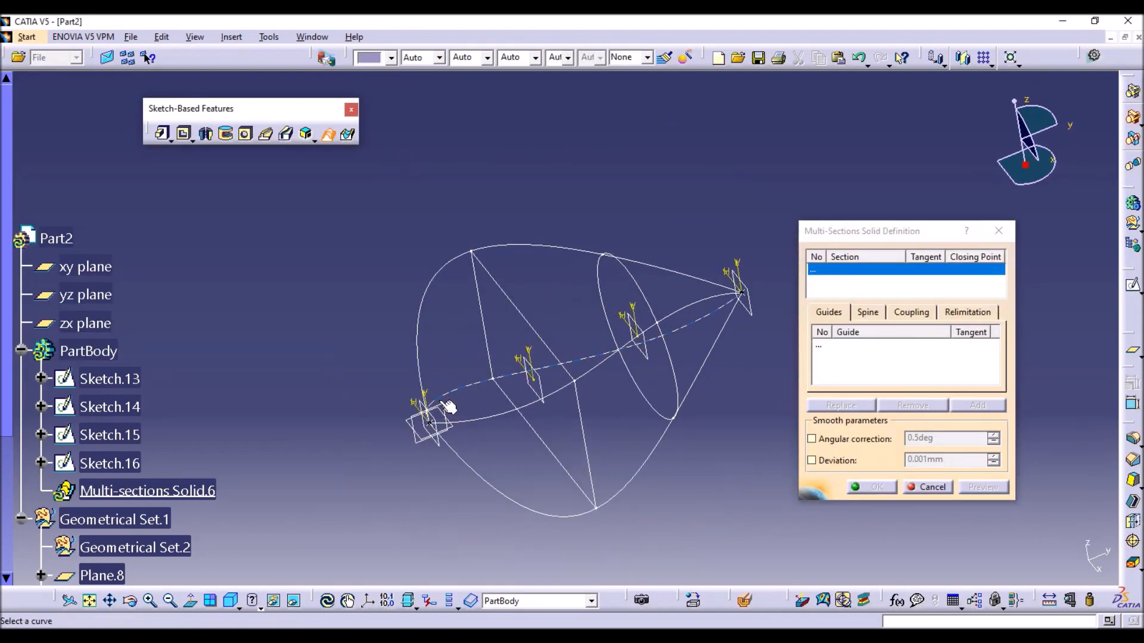
{"action": "left_click", "coordinate": [549, 340]}
{"action": "left_click", "coordinate": [647, 301]}
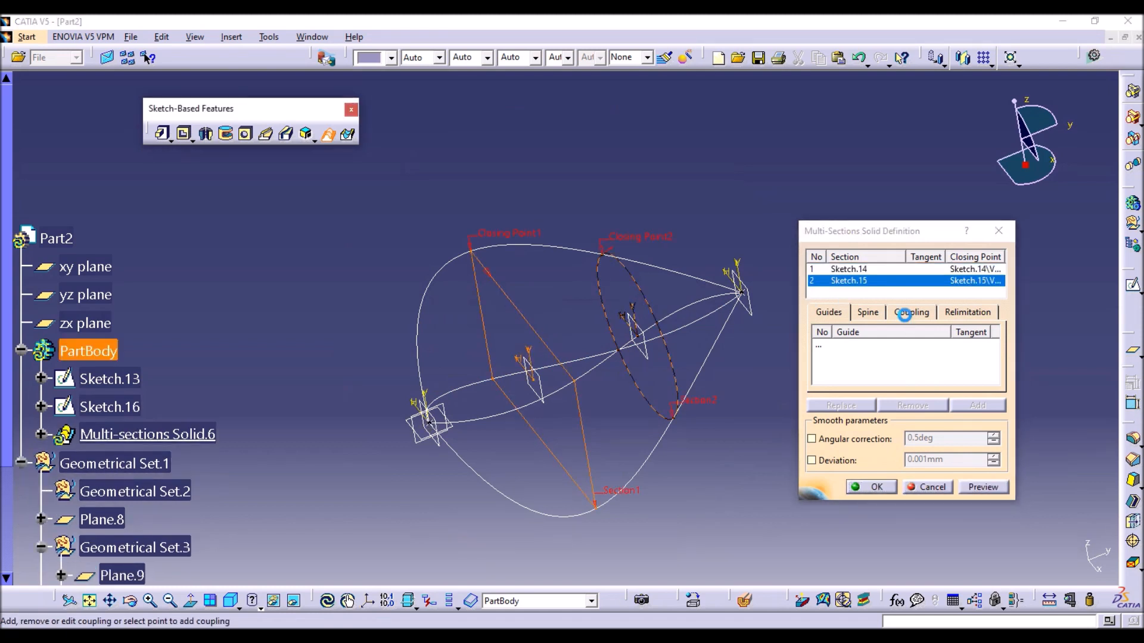
{"action": "left_click", "coordinate": [906, 313]}
{"action": "left_click", "coordinate": [921, 331]}
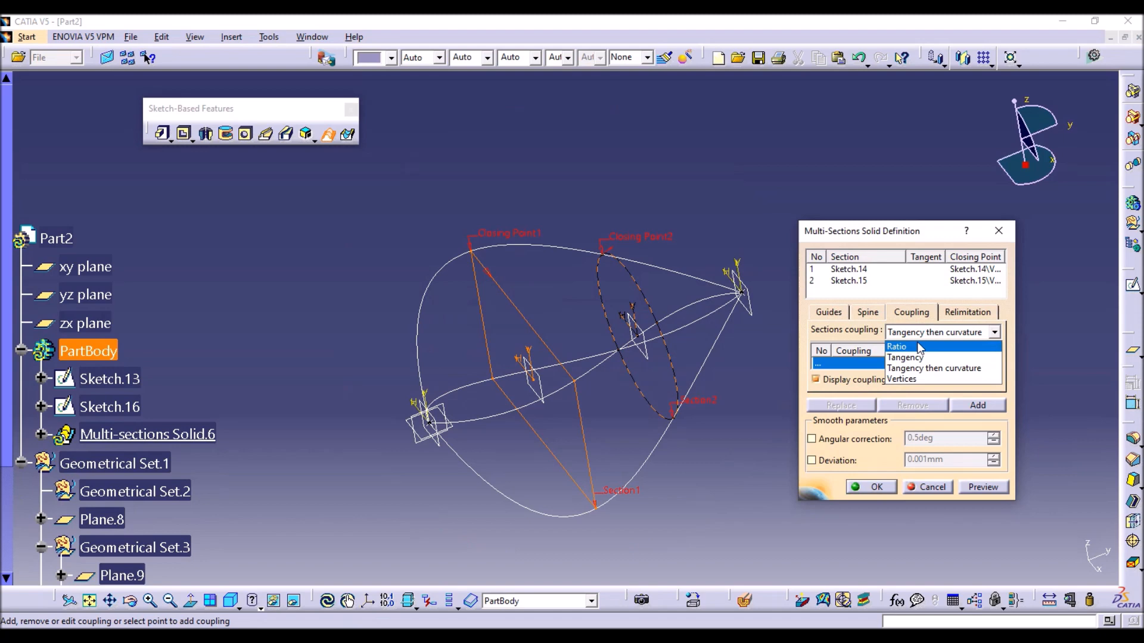
{"action": "left_click", "coordinate": [912, 376]}
{"action": "left_click", "coordinate": [871, 487]}
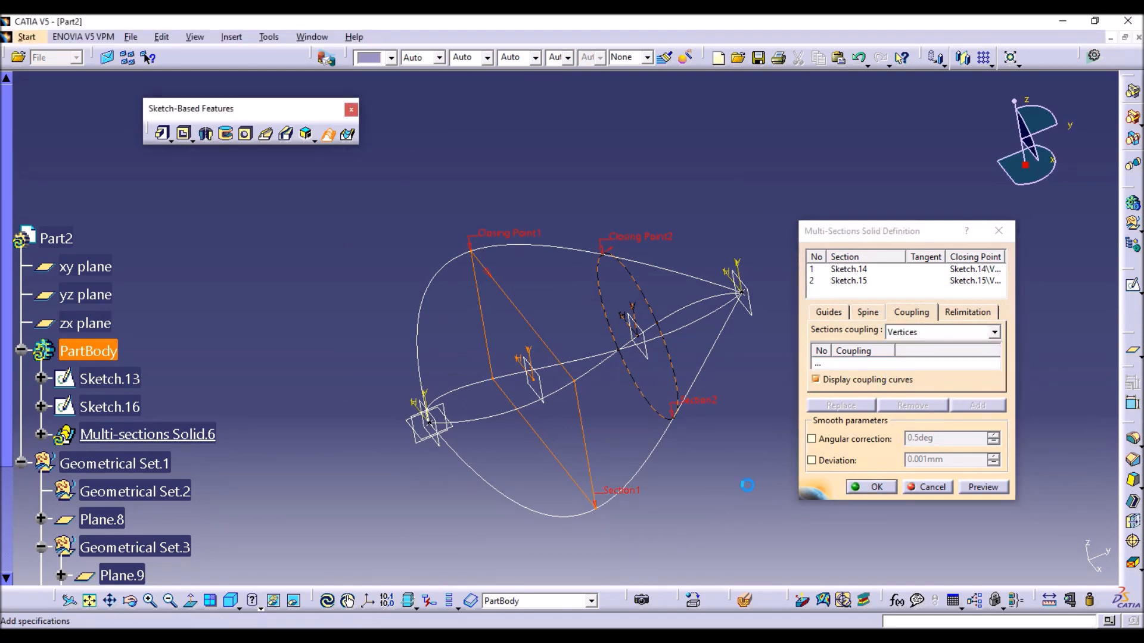
{"action": "middle_click_drag", "start_coordinate": [701, 492], "coordinate": [641, 441]}
Edit the new multi-sections solid, turn off its relimitation on the start section, and preview it.
{"action": "double_click", "coordinate": [189, 429]}
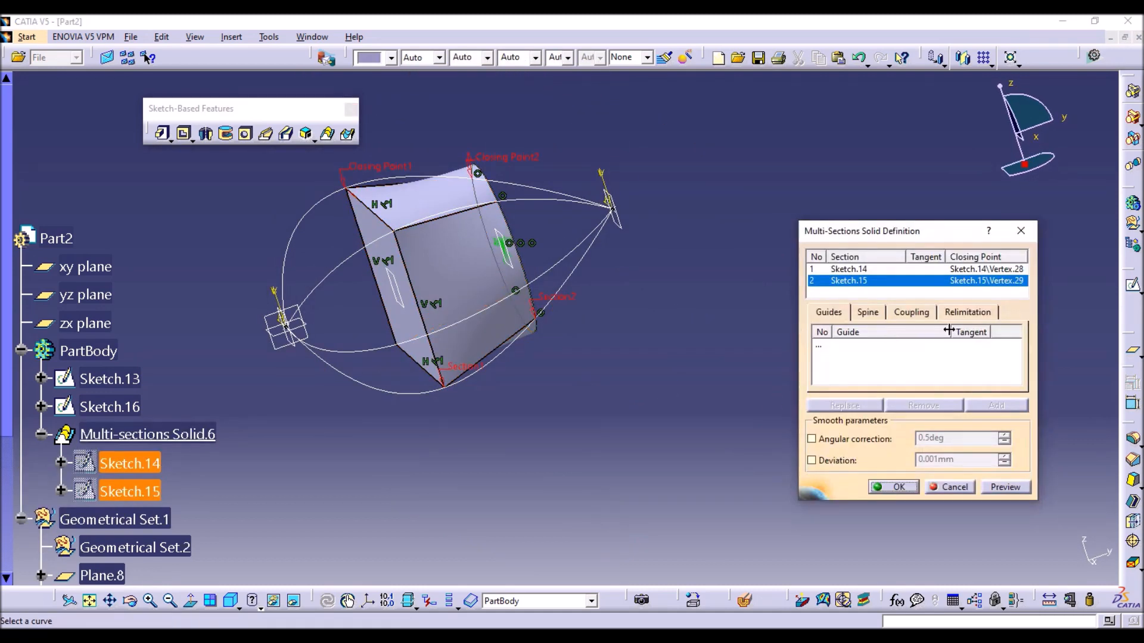
{"action": "left_click", "coordinate": [966, 313]}
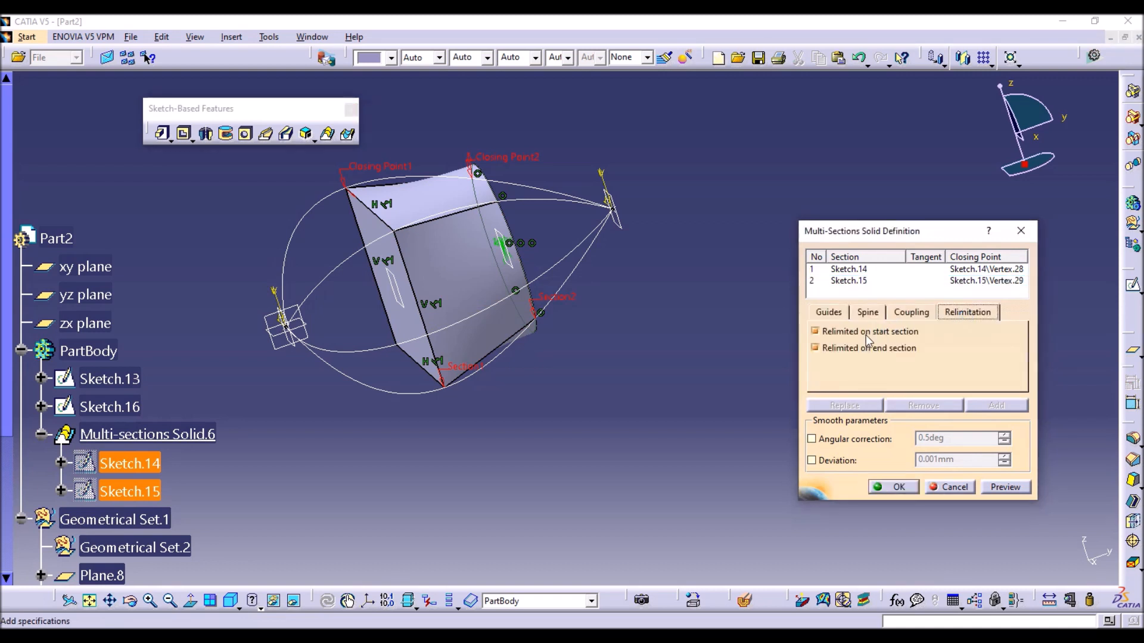
{"action": "left_click", "coordinate": [867, 333]}
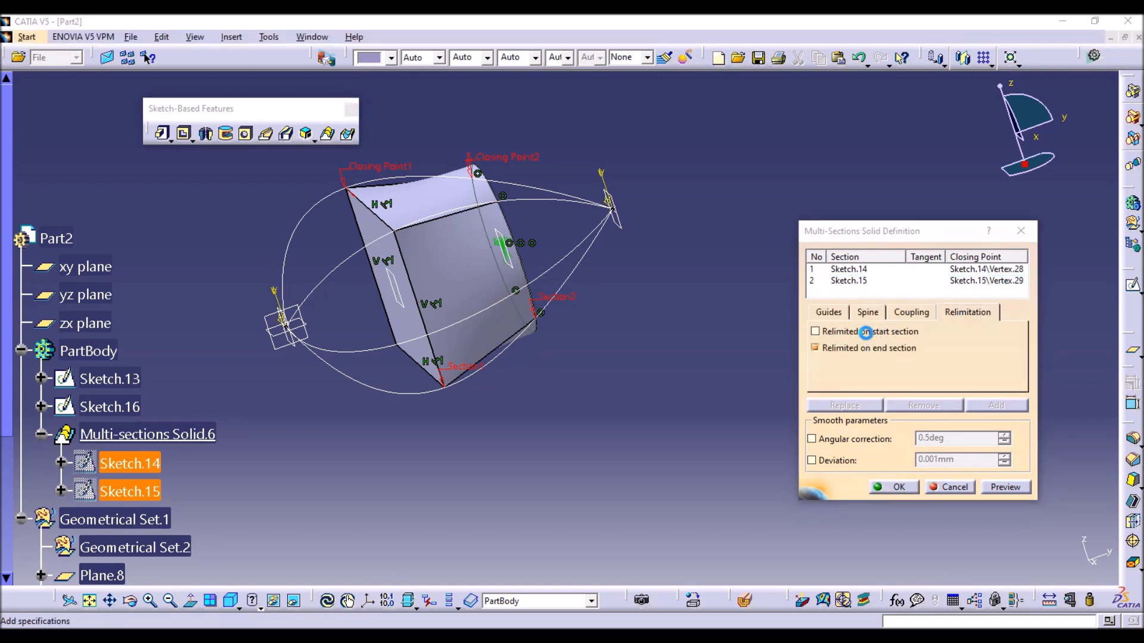
{"action": "left_click", "coordinate": [1002, 488]}
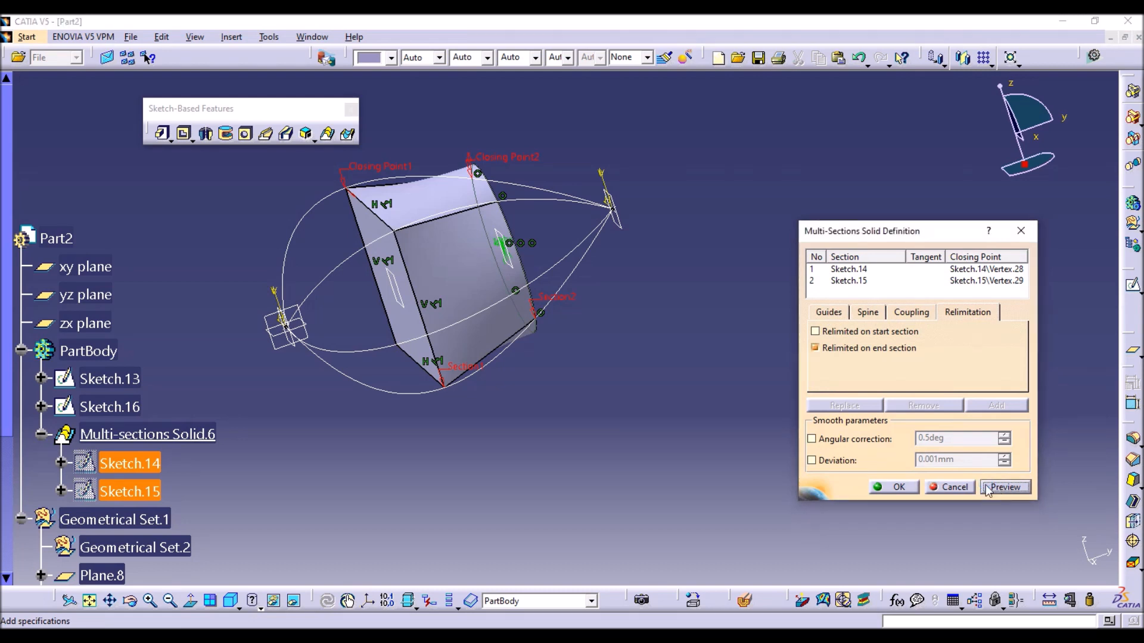
Add Spline.5, Spline.6, Spline.7 and Spline.8 as guides of the multi-sections solid and preview it.
{"action": "left_click", "coordinate": [952, 321]}
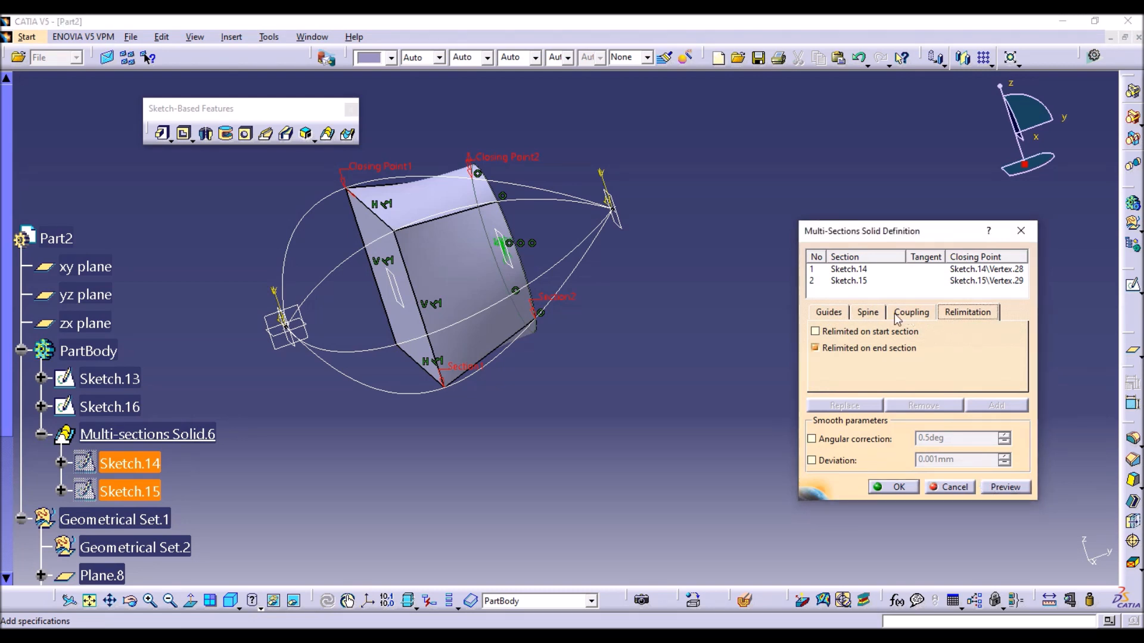
{"action": "left_click", "coordinate": [817, 315]}
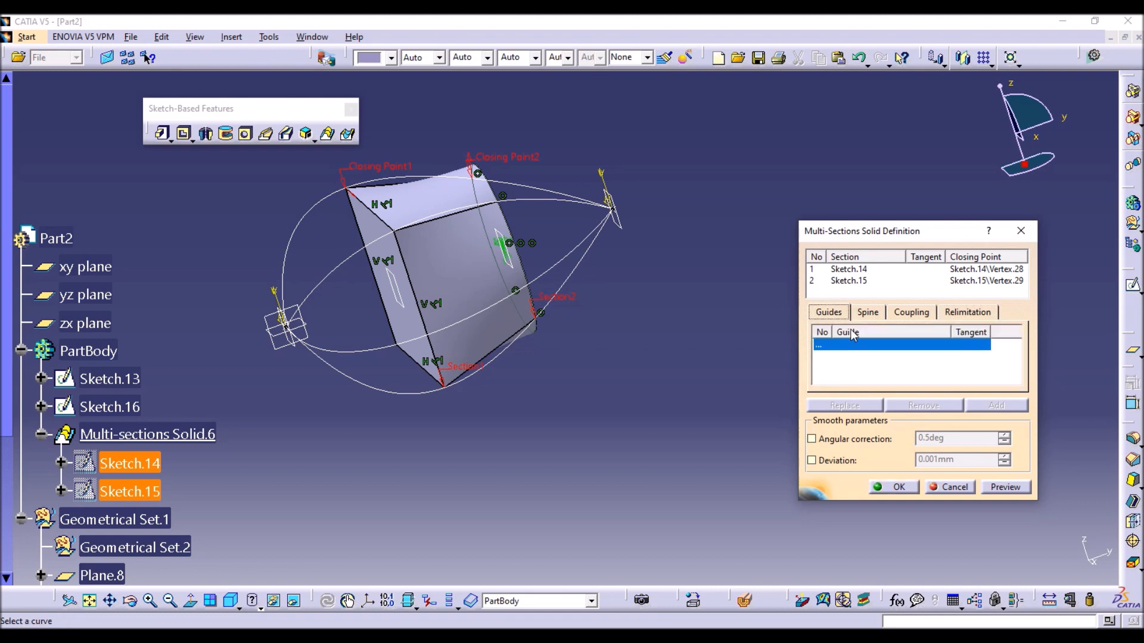
{"action": "left_click", "coordinate": [520, 187]}
{"action": "left_click", "coordinate": [376, 314]}
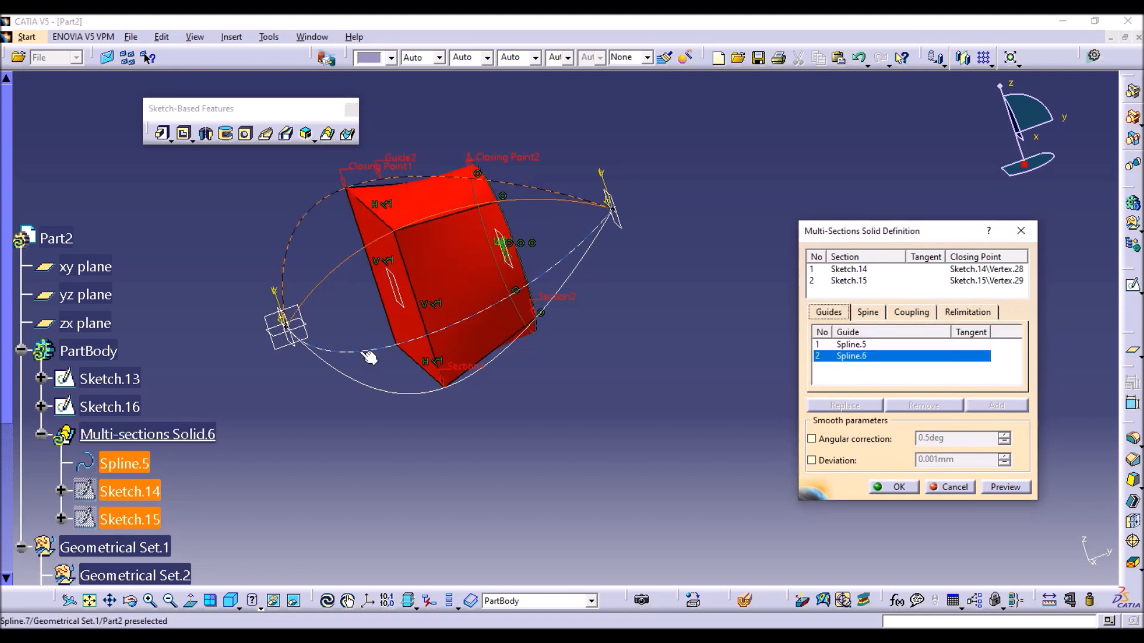
{"action": "left_click", "coordinate": [367, 393]}
{"action": "left_click", "coordinate": [374, 391]}
{"action": "left_click", "coordinate": [1004, 488]}
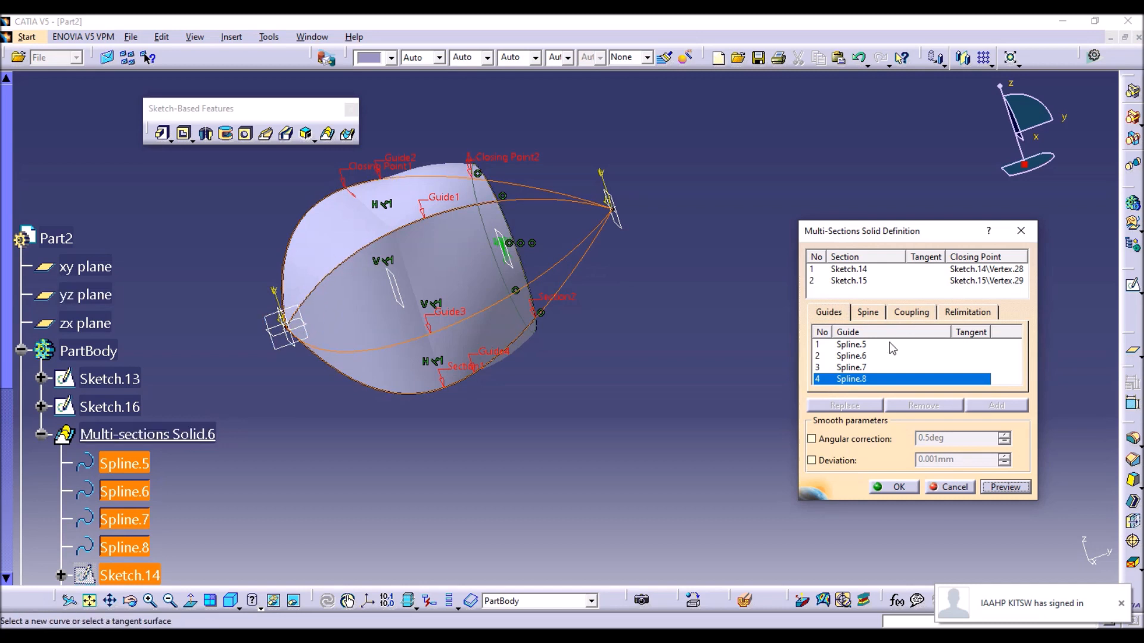
Turn off the multi-sections solid's relimitation on the end section, preview it and accept the definition.
{"action": "left_click", "coordinate": [970, 313]}
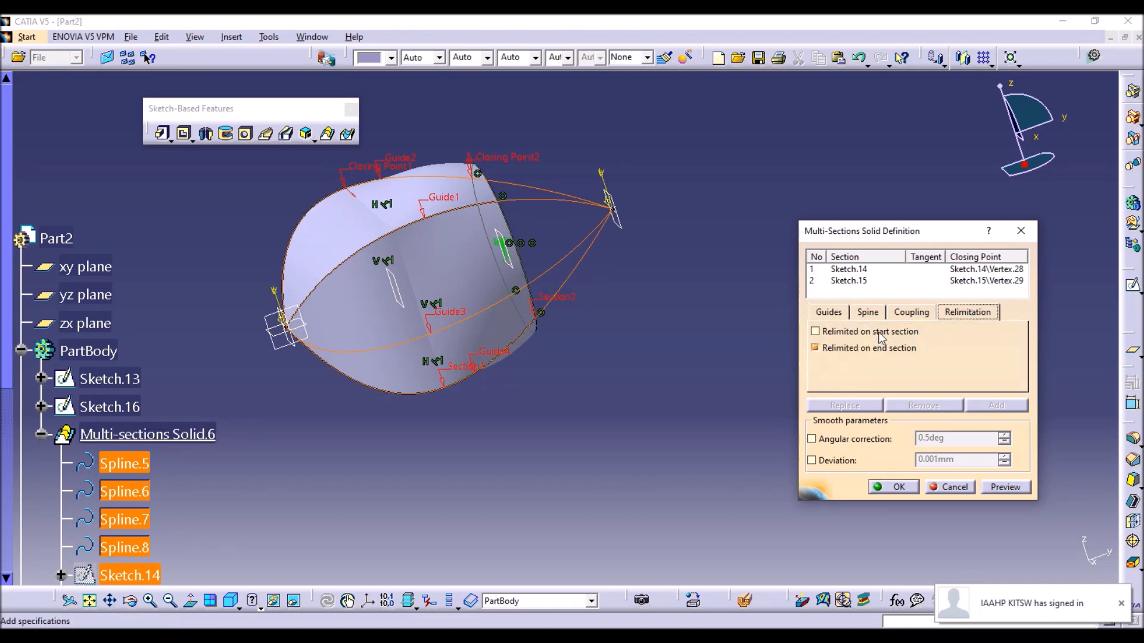
{"action": "left_click", "coordinate": [868, 351]}
{"action": "left_click", "coordinate": [1005, 487]}
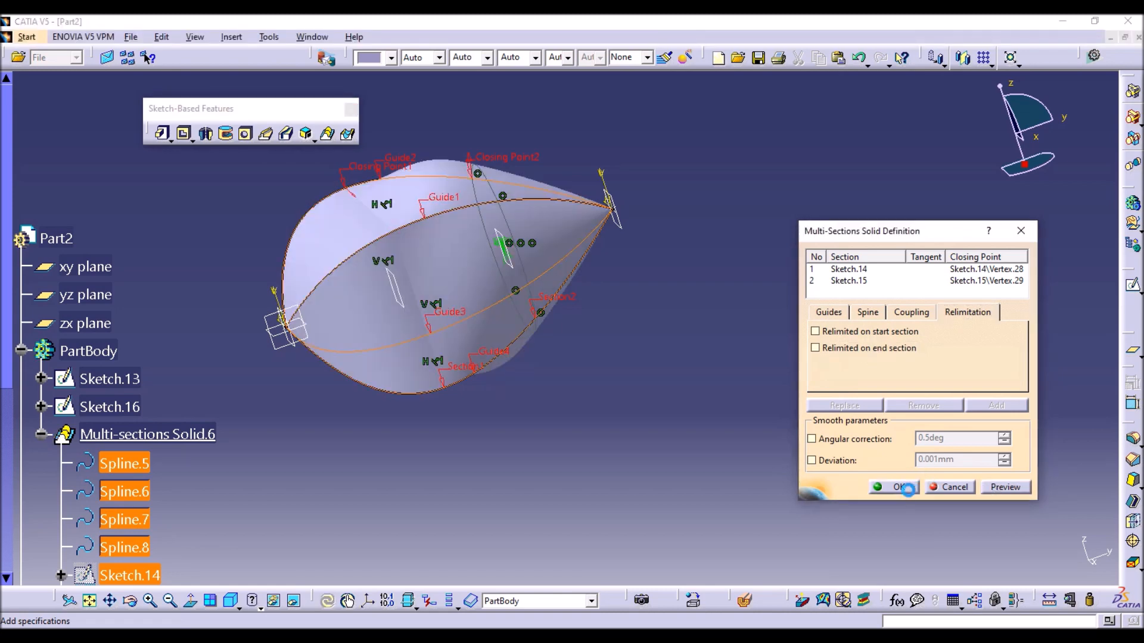
{"action": "left_click", "coordinate": [894, 488]}
{"action": "middle_click_drag", "start_coordinate": [573, 249], "coordinate": [565, 507]}
{"action": "middle_click_drag", "start_coordinate": [575, 236], "coordinate": [642, 215]}
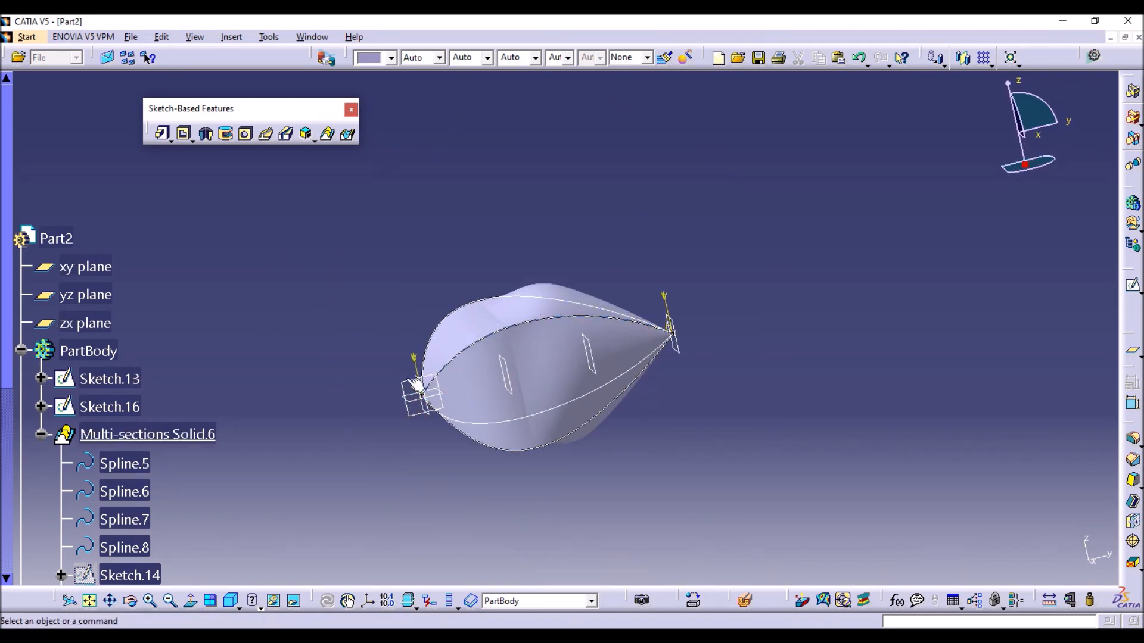
Reopen the multi-sections solid's definition to review its start and end relimitation settings.
{"action": "double_click", "coordinate": [185, 435]}
{"action": "left_click", "coordinate": [967, 312]}
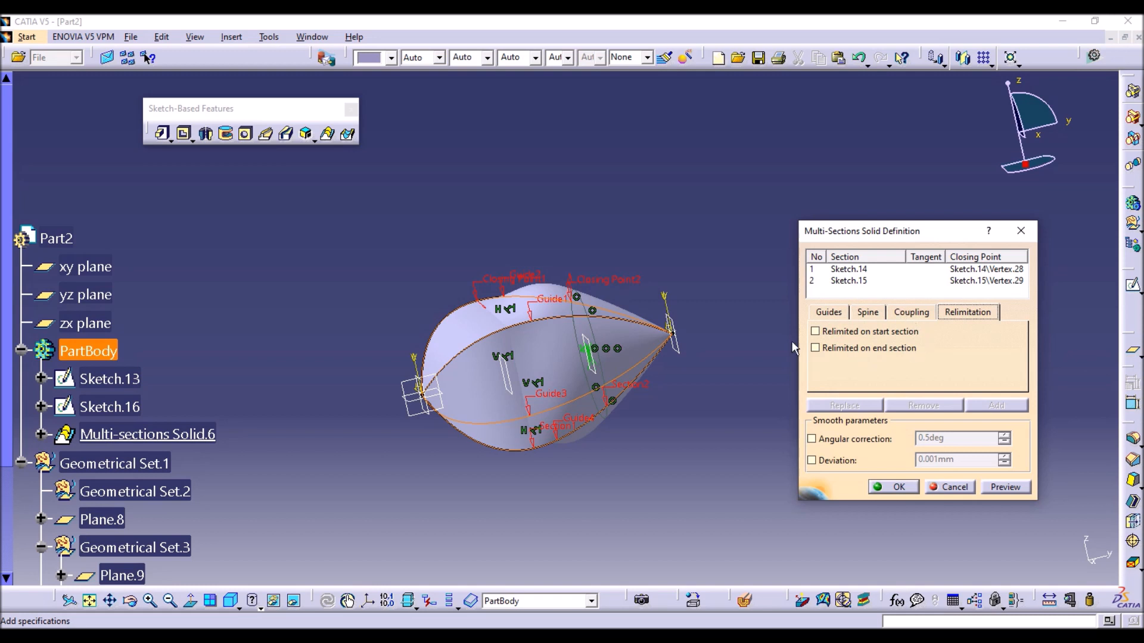
{"action": "left_click", "coordinate": [894, 487]}
{"action": "right_click", "coordinate": [646, 375]}
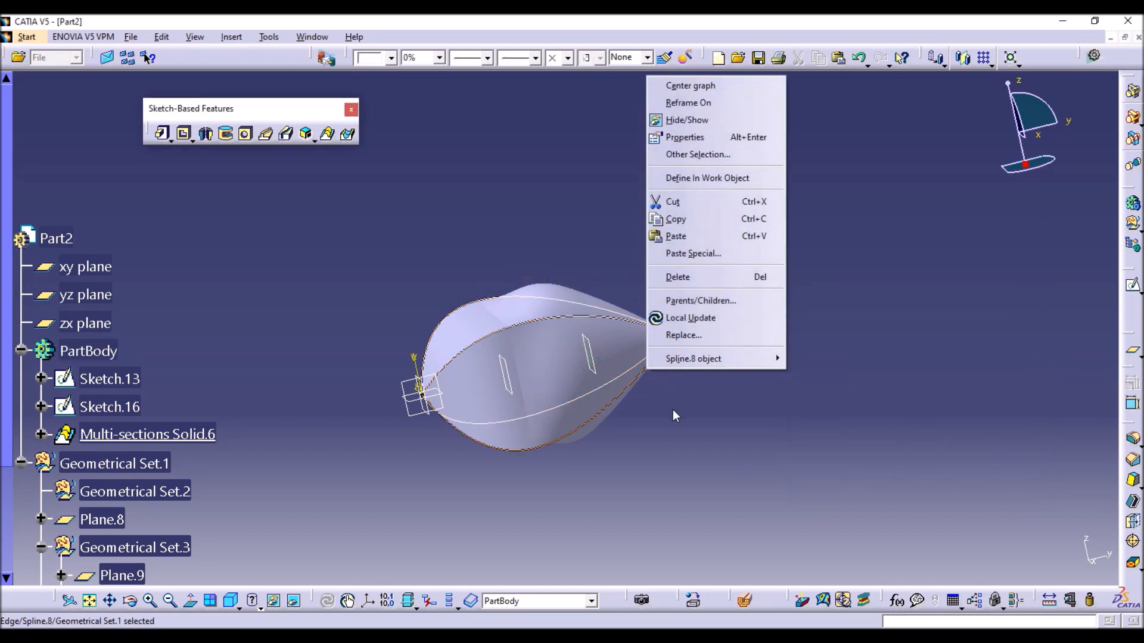
{"action": "left_click", "coordinate": [681, 429]}
{"action": "left_click", "coordinate": [692, 359]}
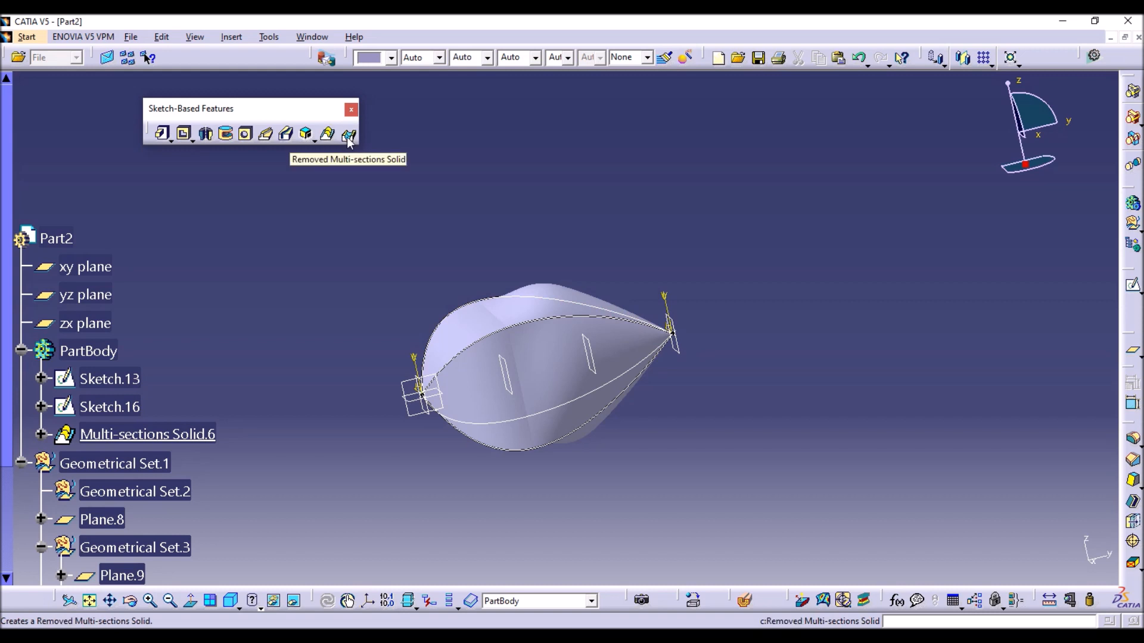
{"action": "left_click", "coordinate": [314, 143]}
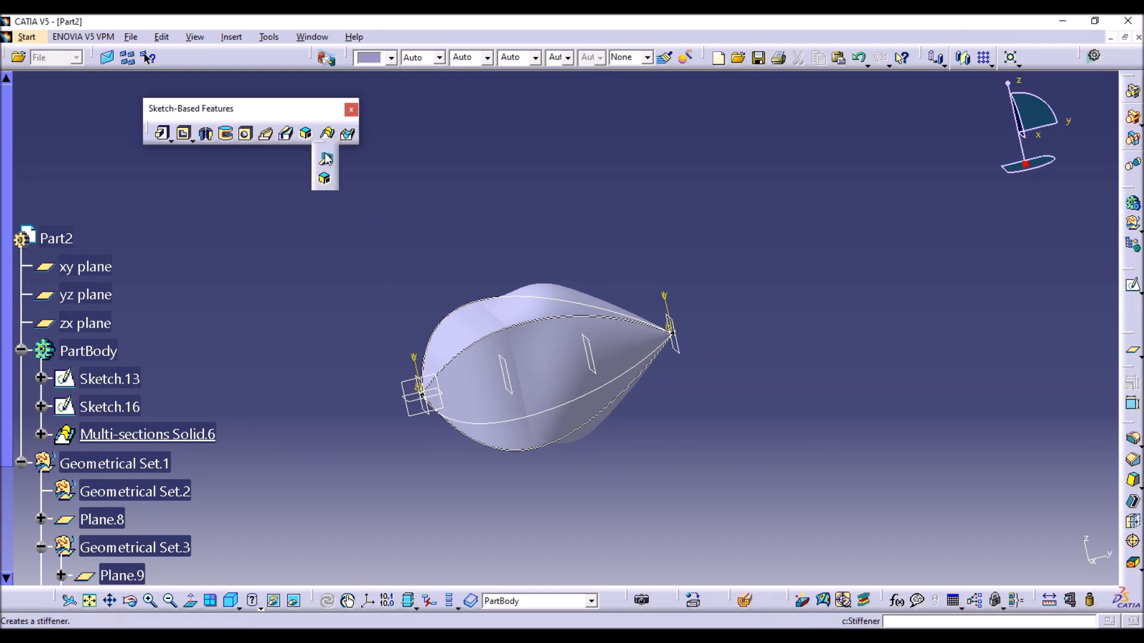